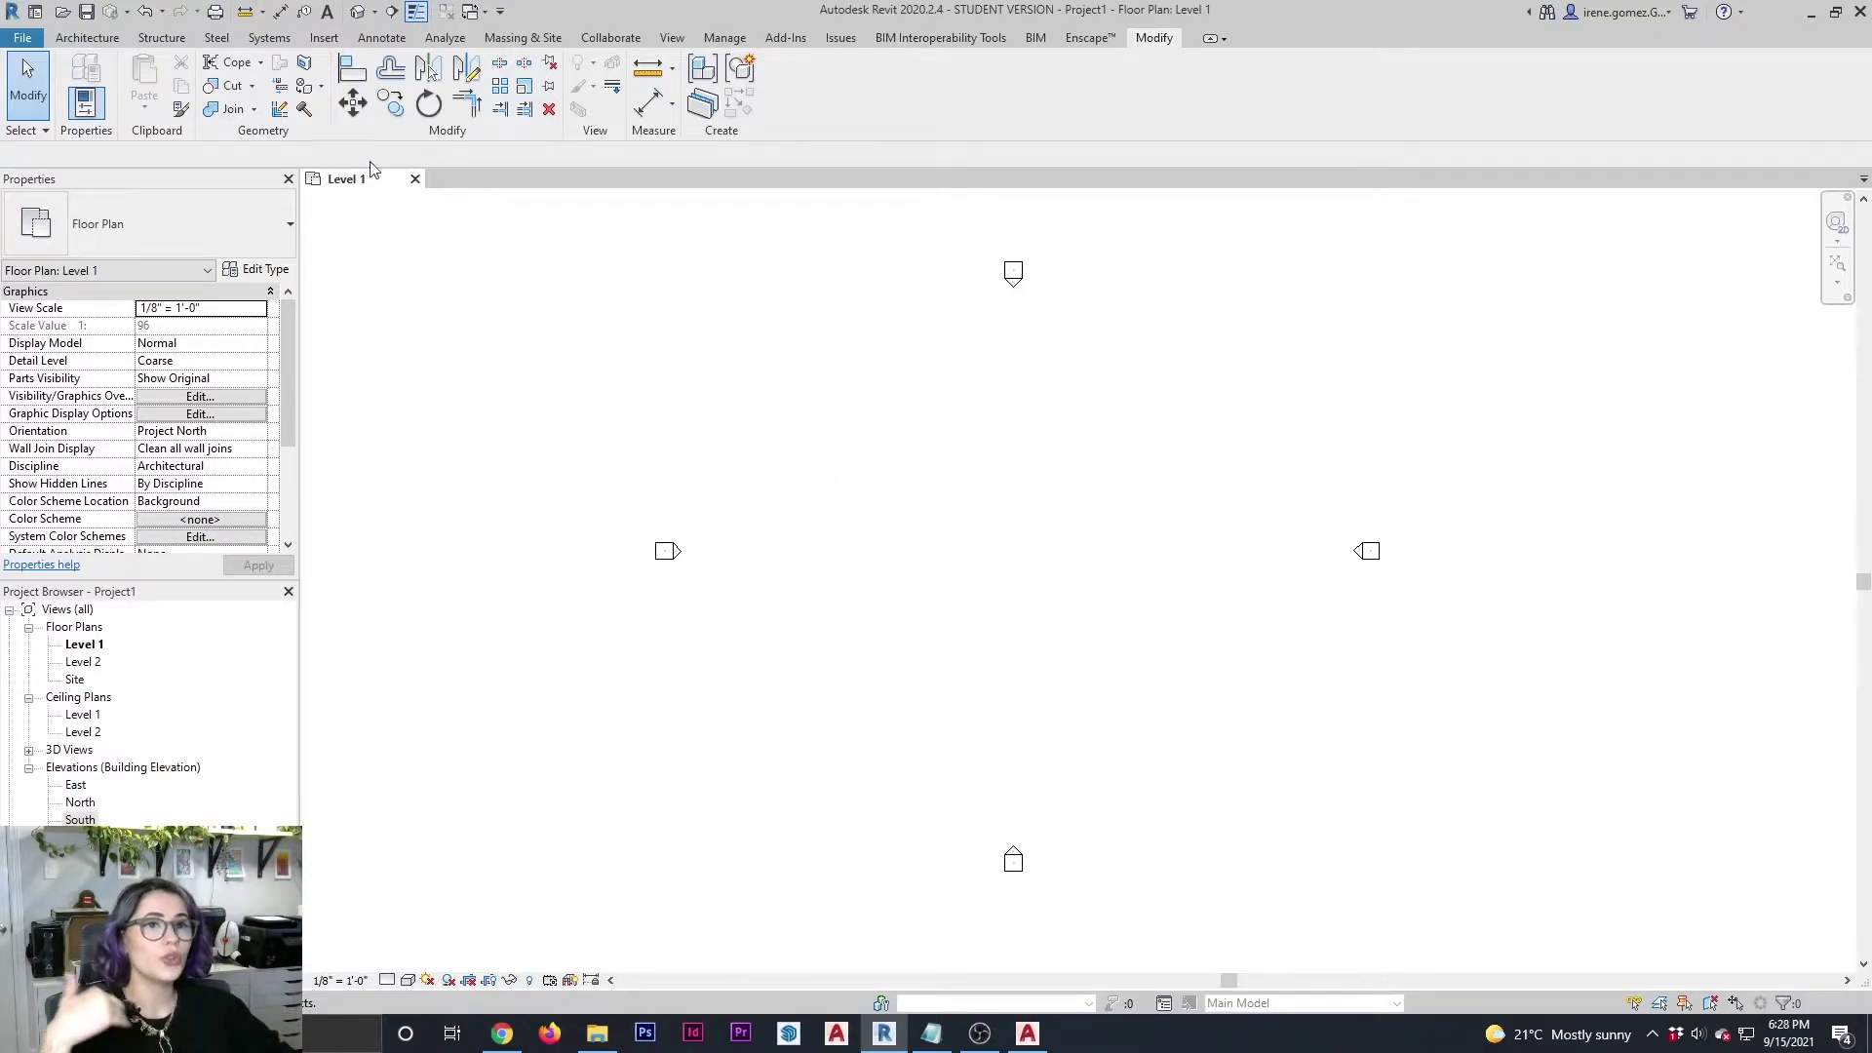
Import the coloured condo DWG into the Level 1 plan, placed just left of the view centre.
click(324, 39)
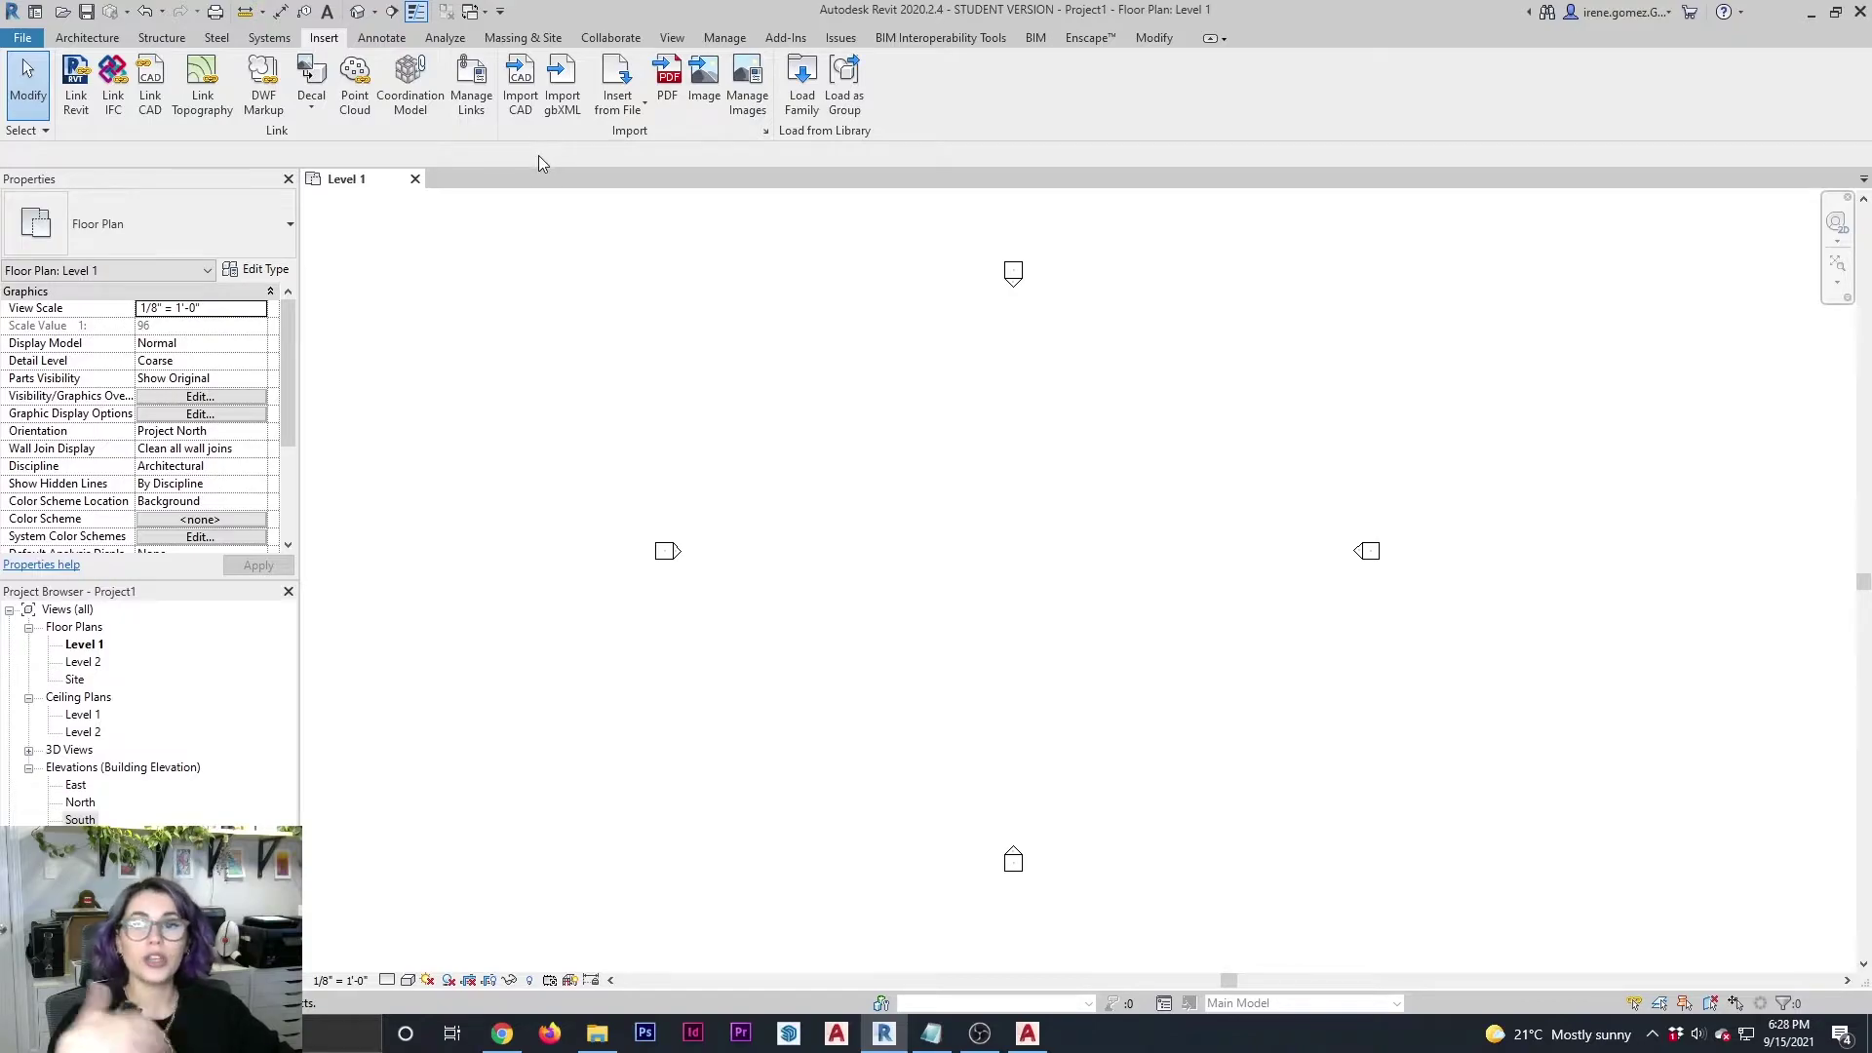
click(520, 86)
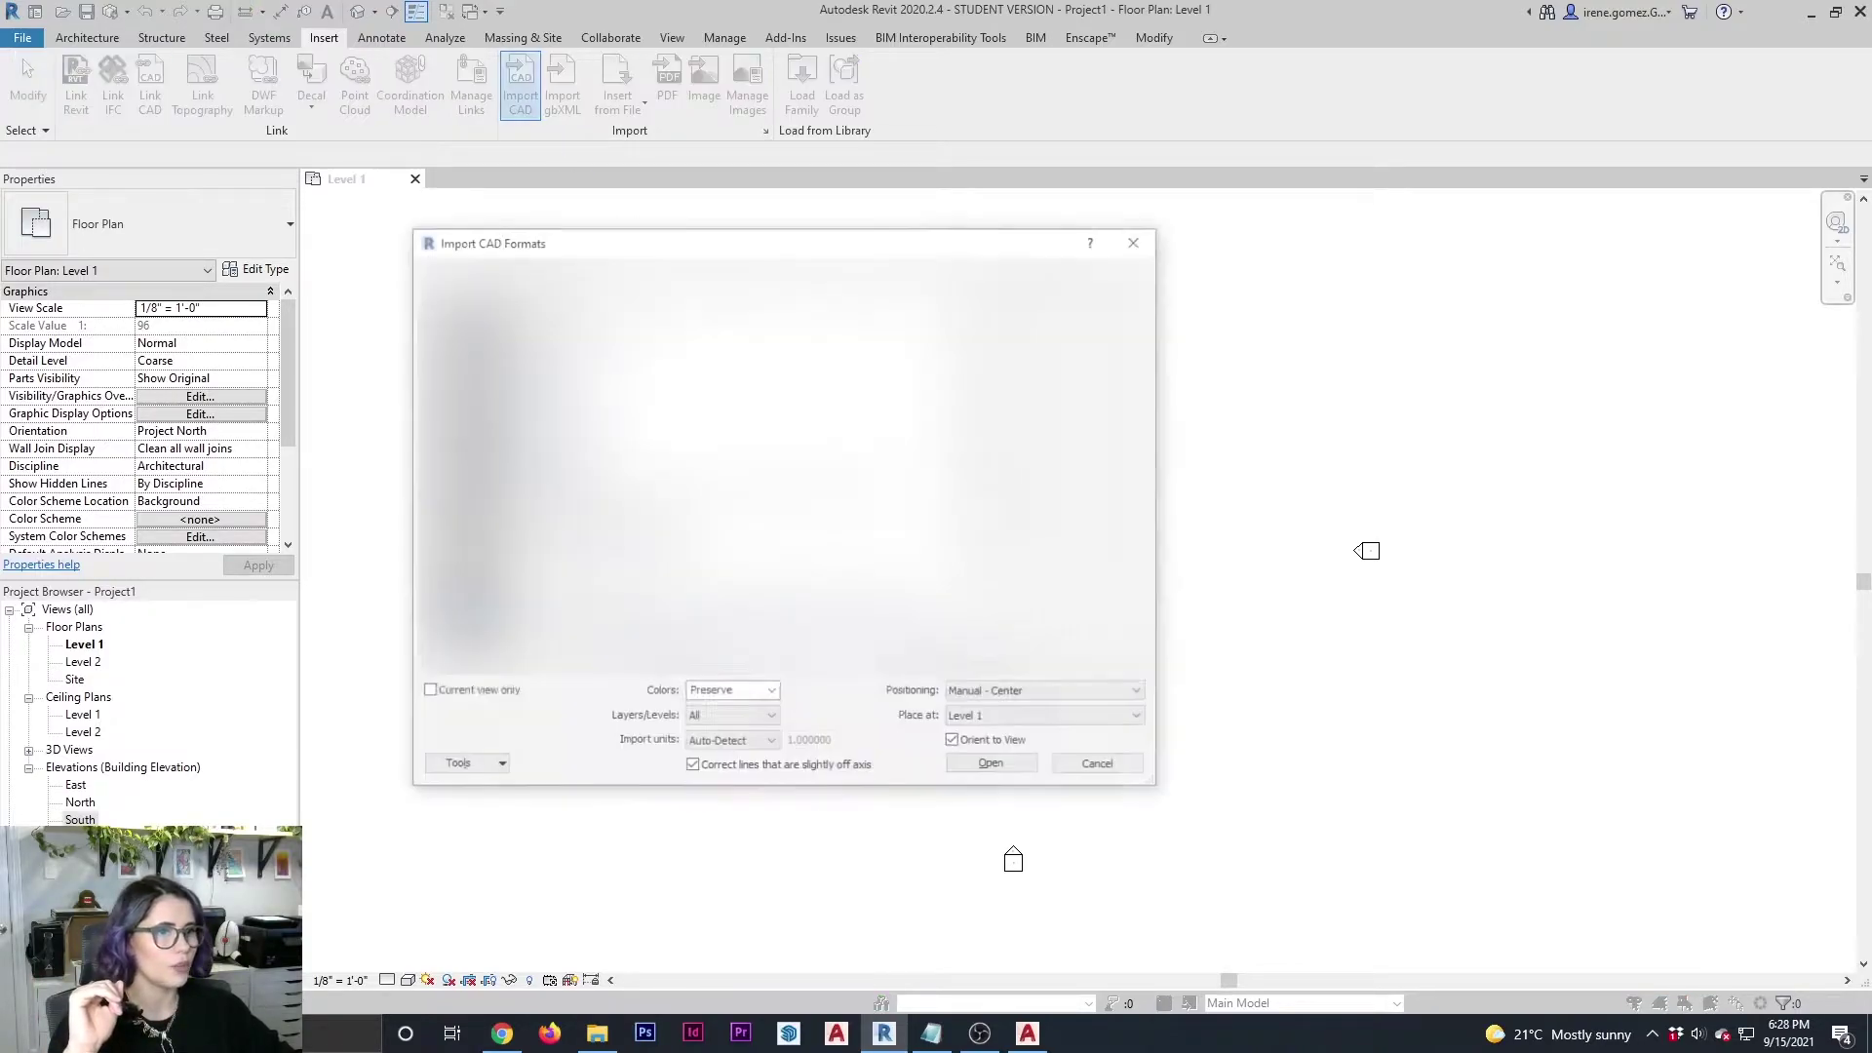
double_click(1062, 366)
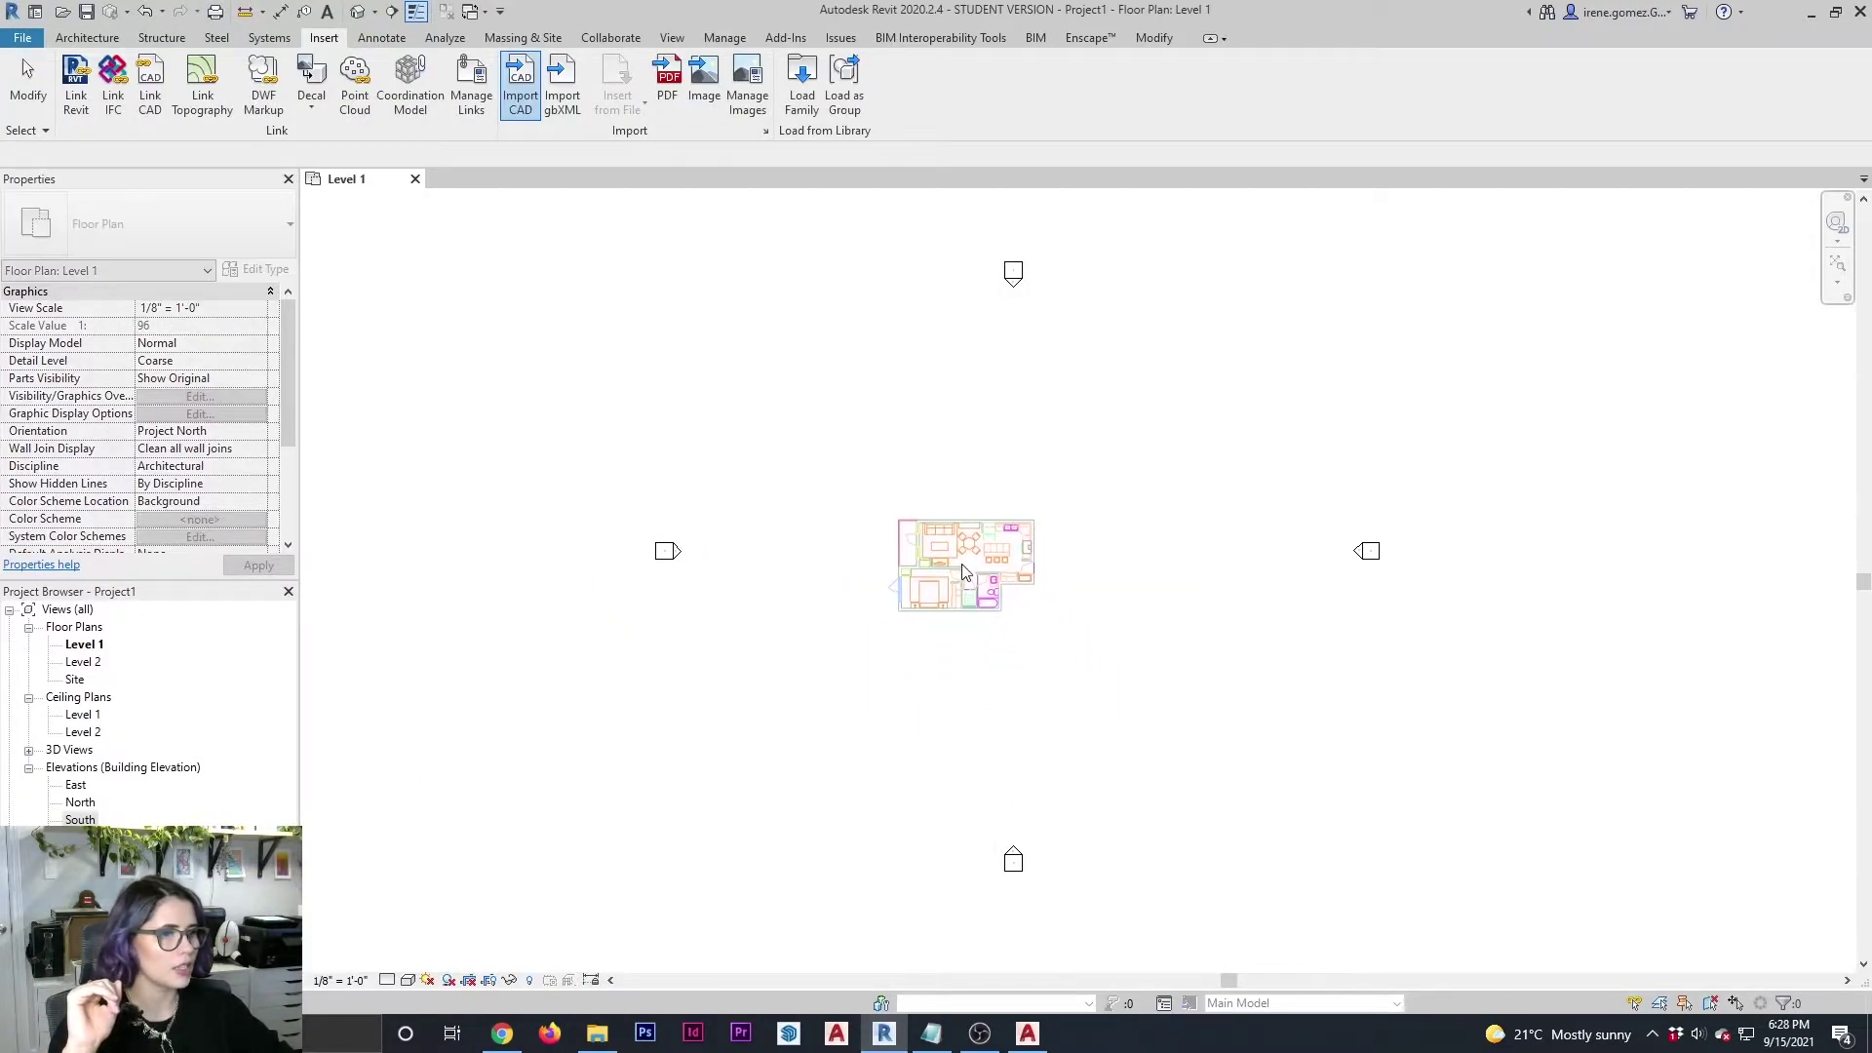
click(845, 559)
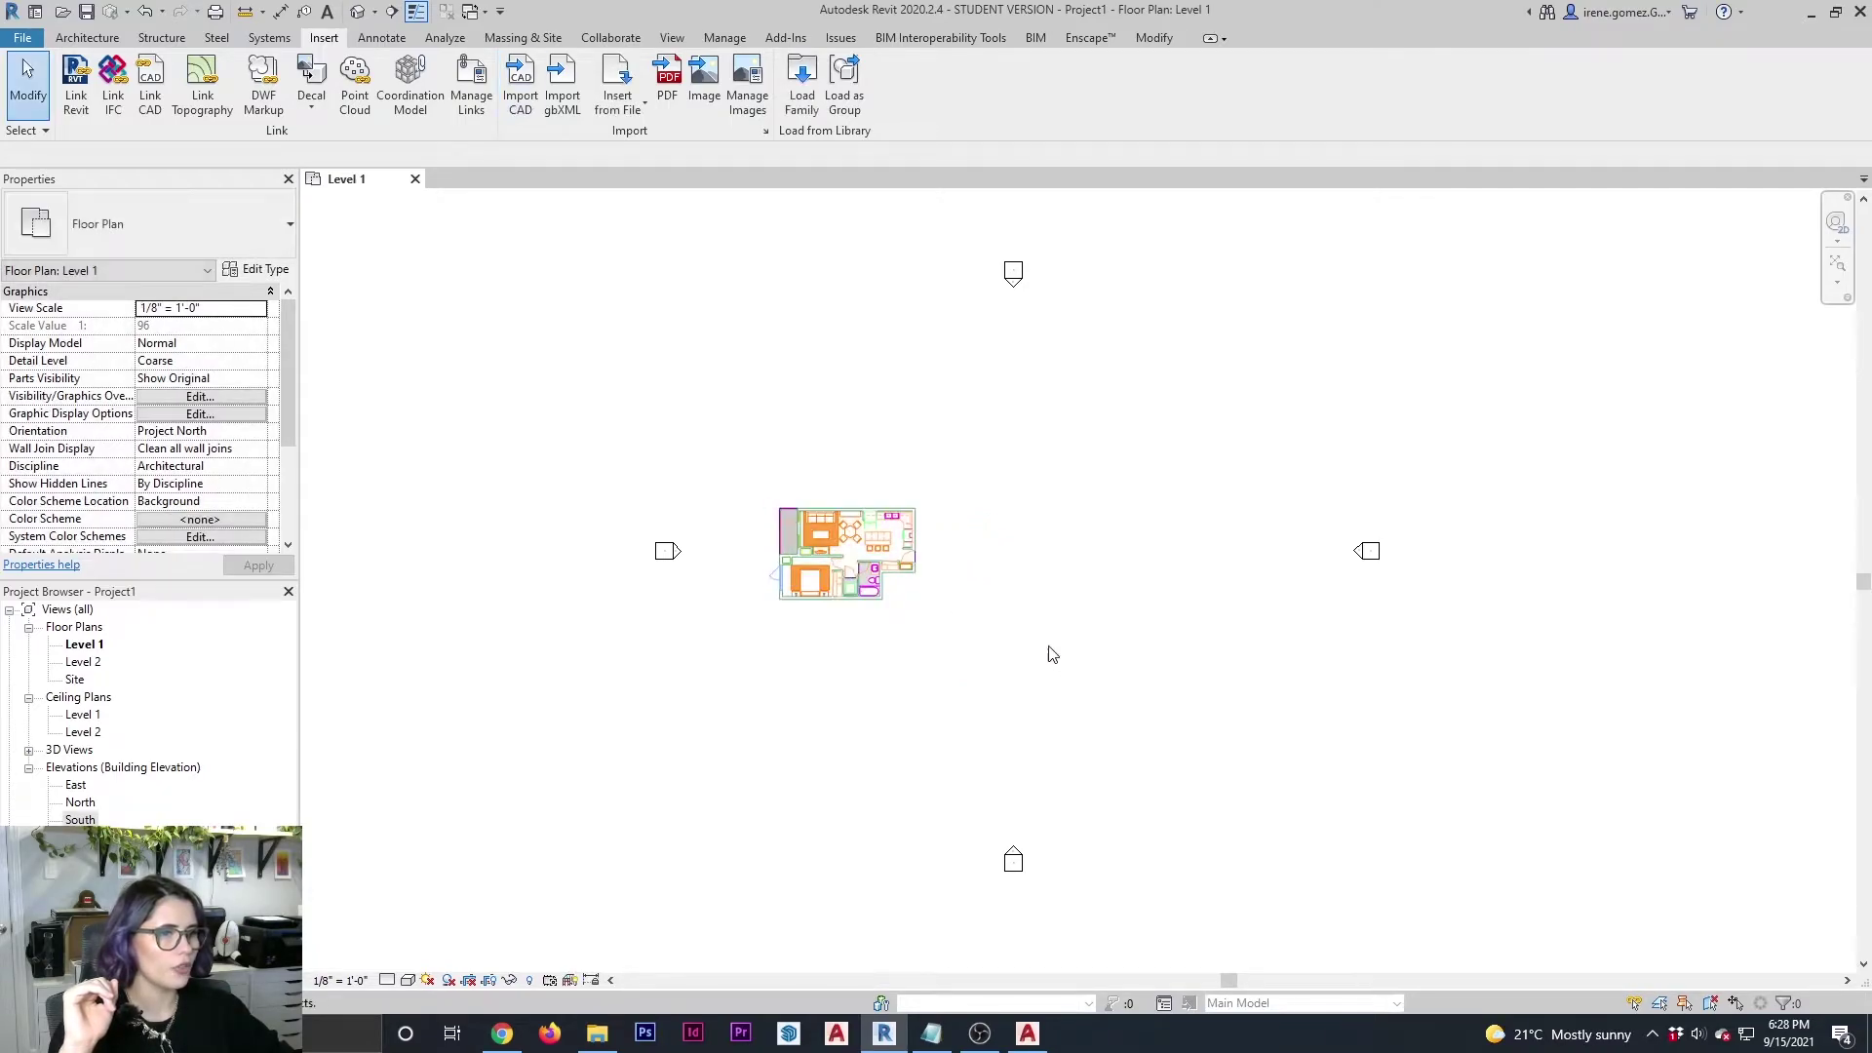
scroll(990, 639, up, 2)
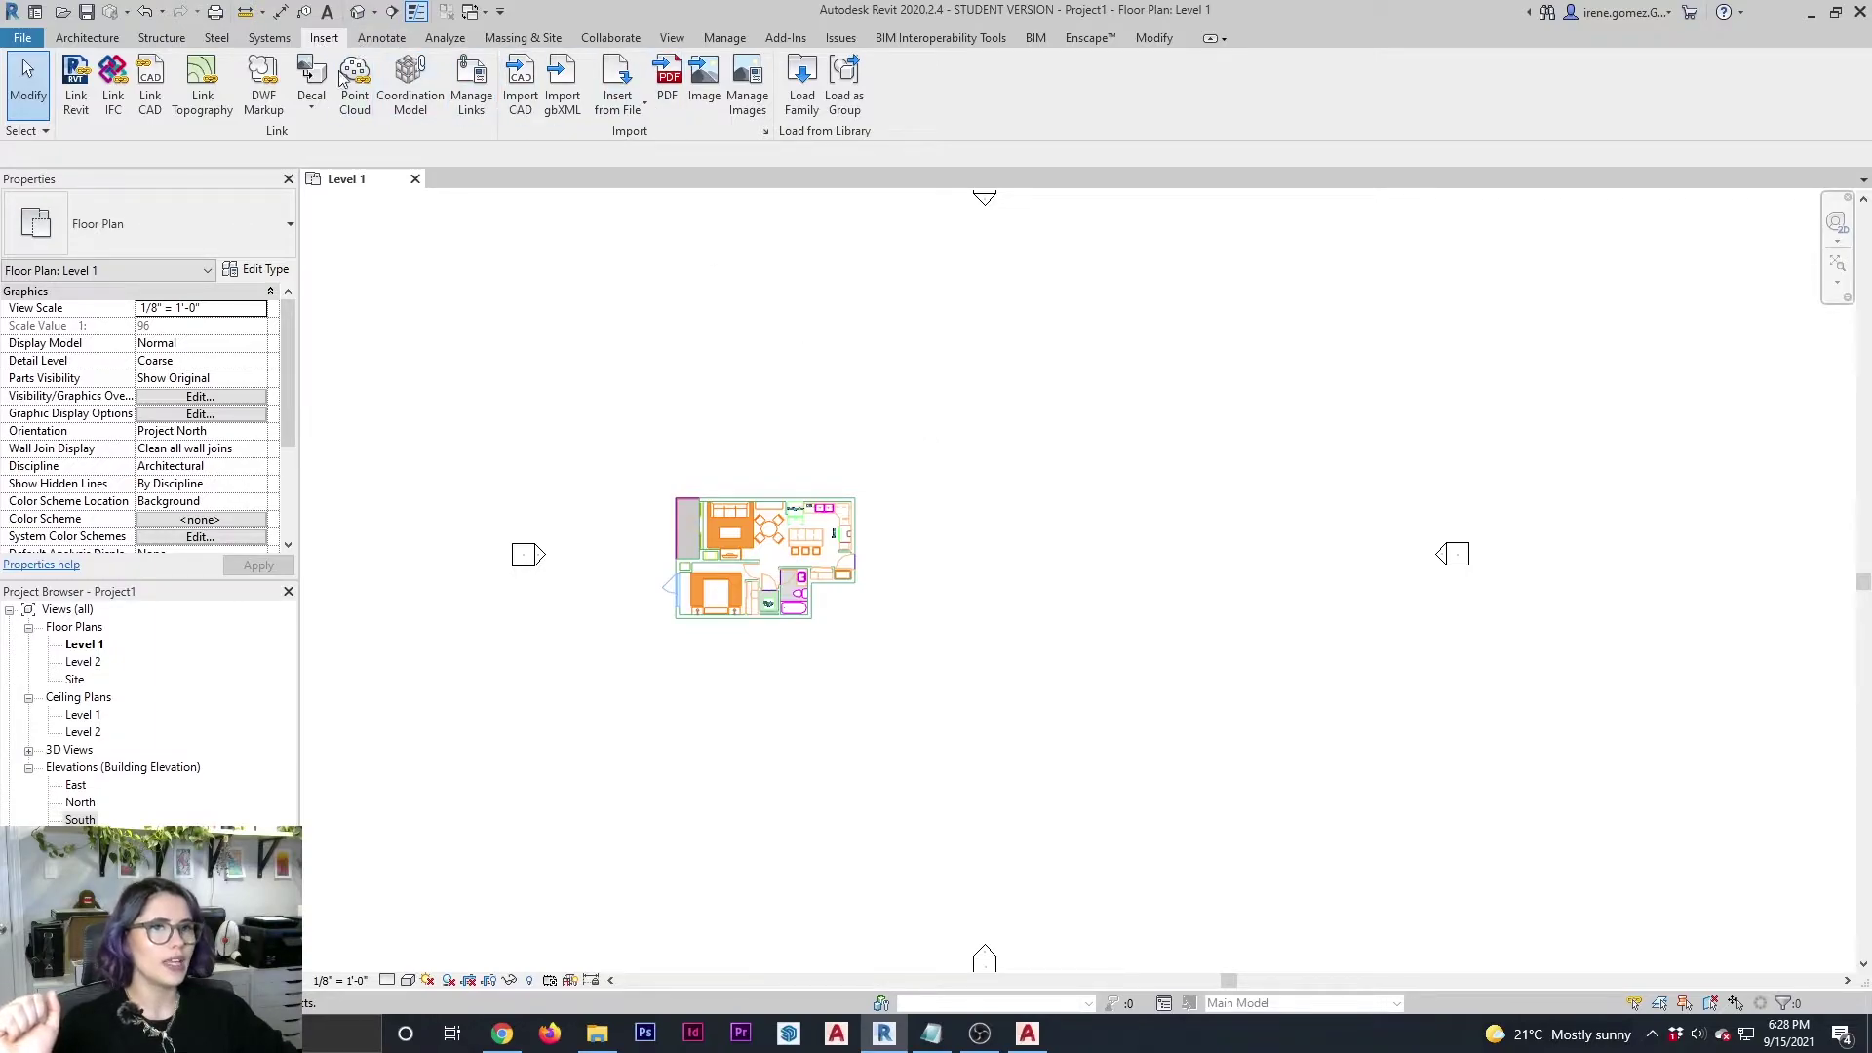
Choose CONDO.pdf as the PDF to import into the plan.
click(671, 98)
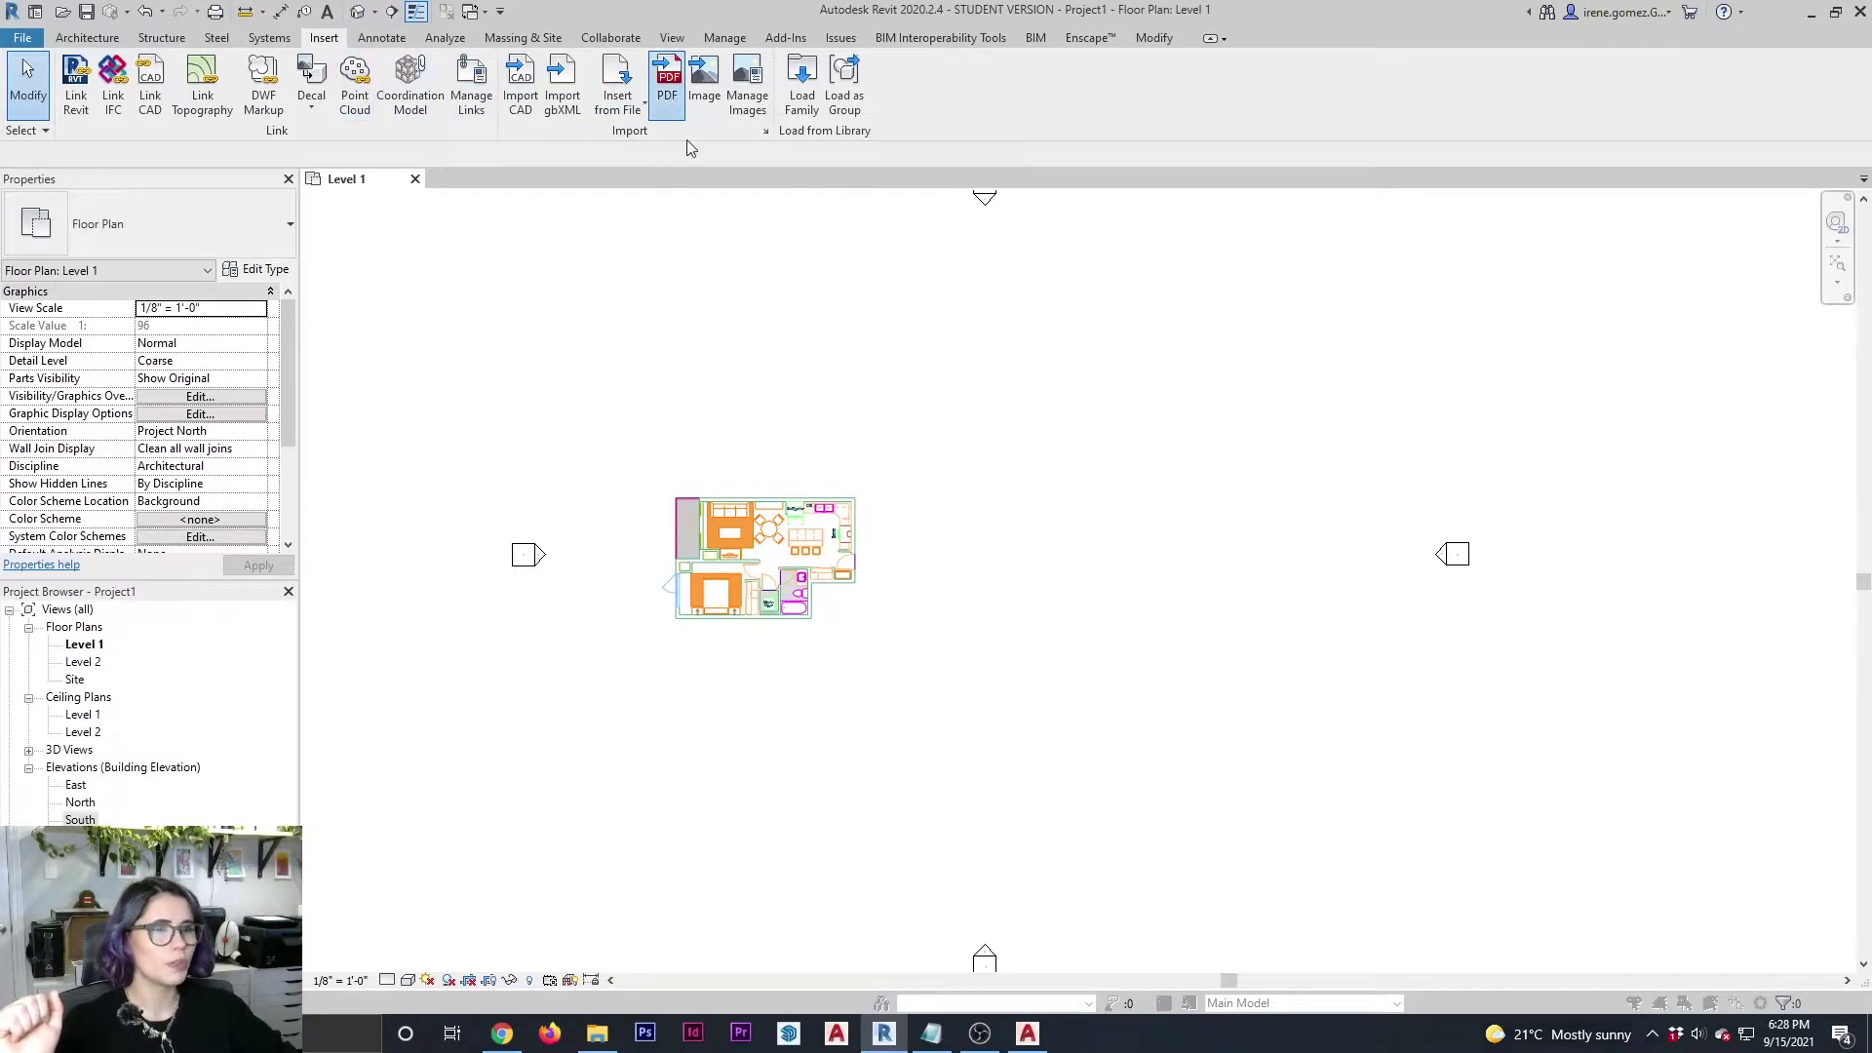
text(CONDO.pdf)
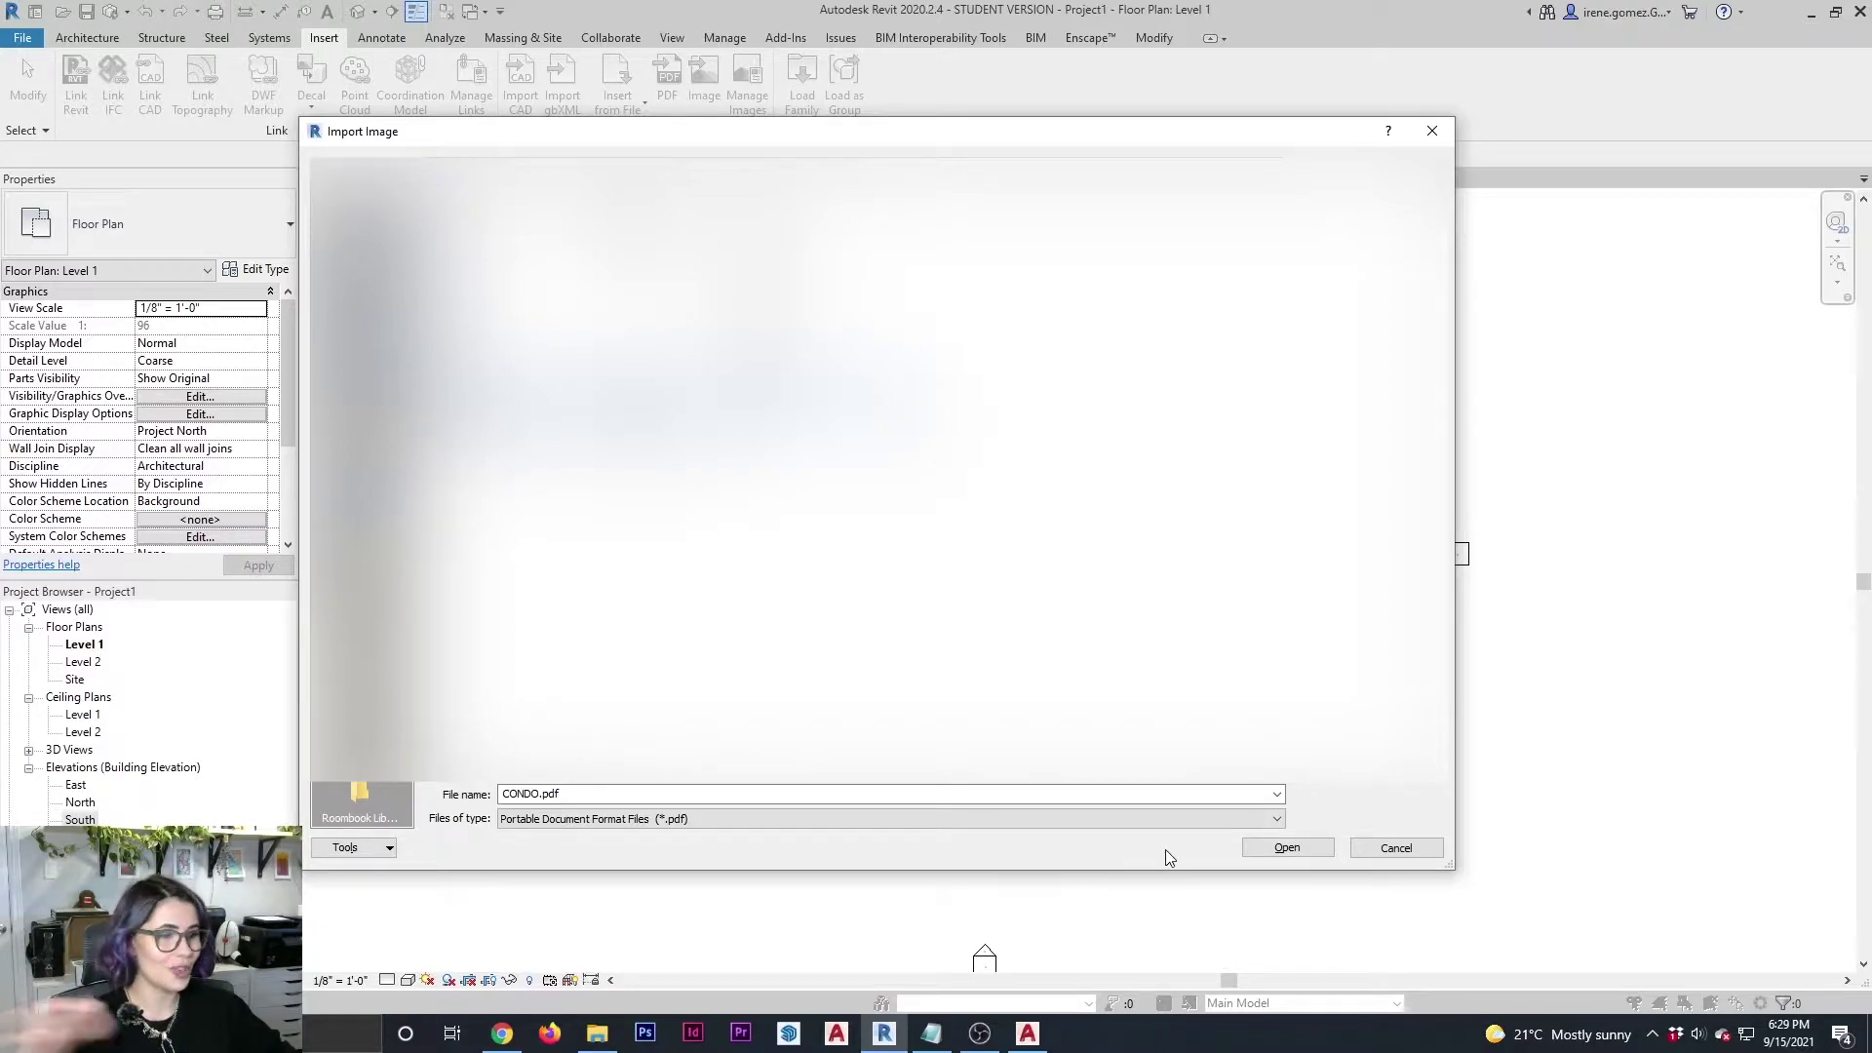
click(1287, 848)
drag(518, 296, 678, 232)
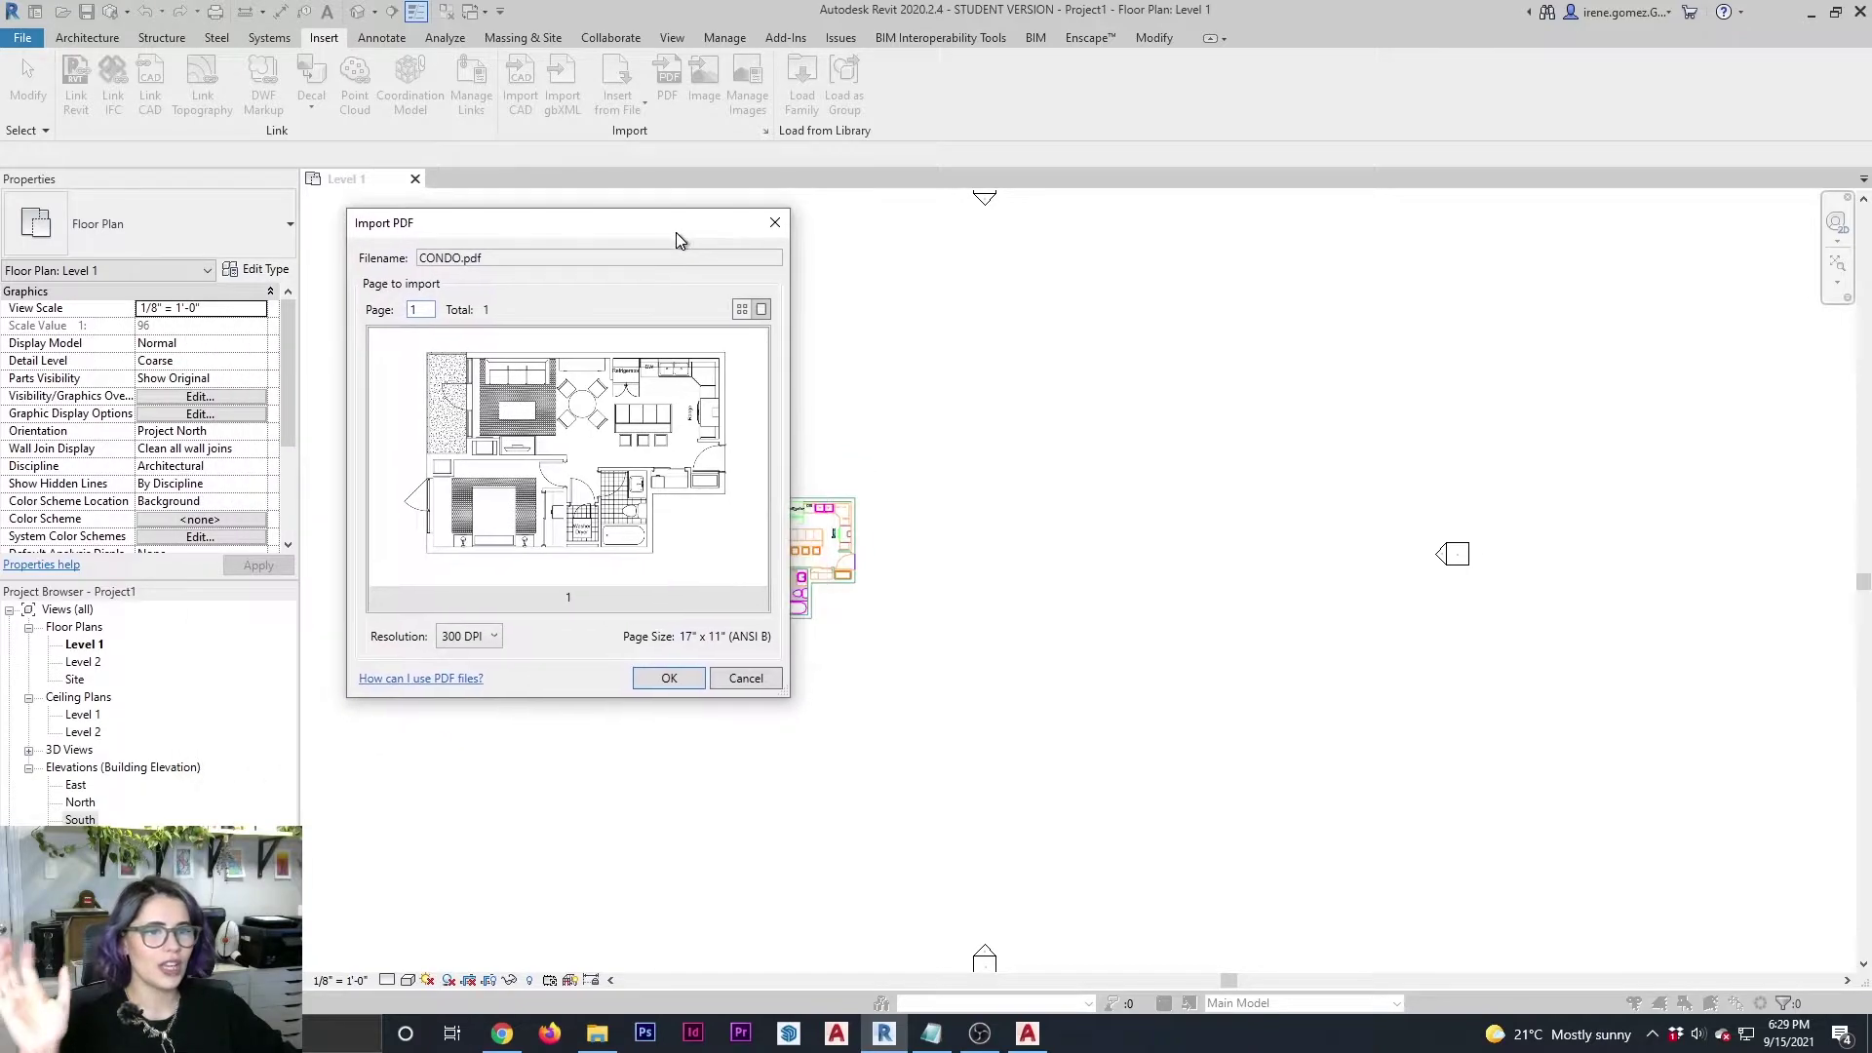
Set the PDF resolution to 300 DPI and place it right of the CAD plan.
click(467, 639)
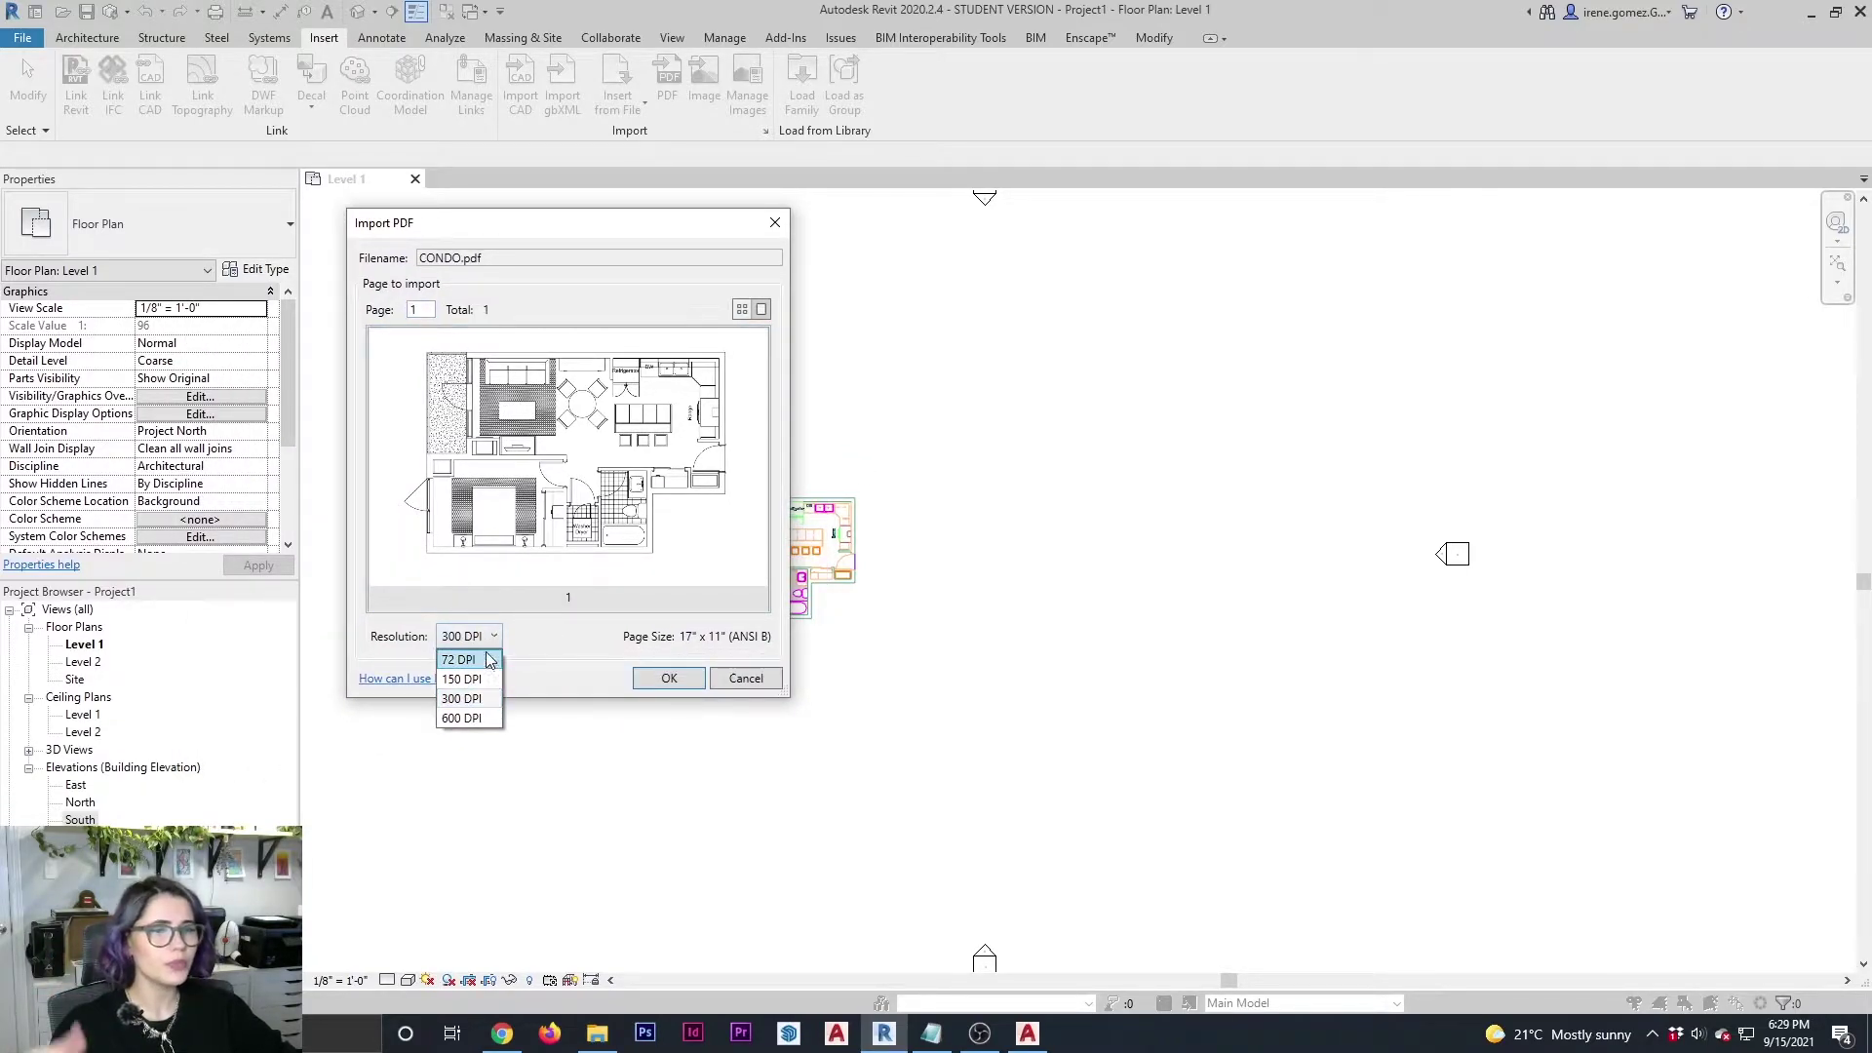
click(486, 660)
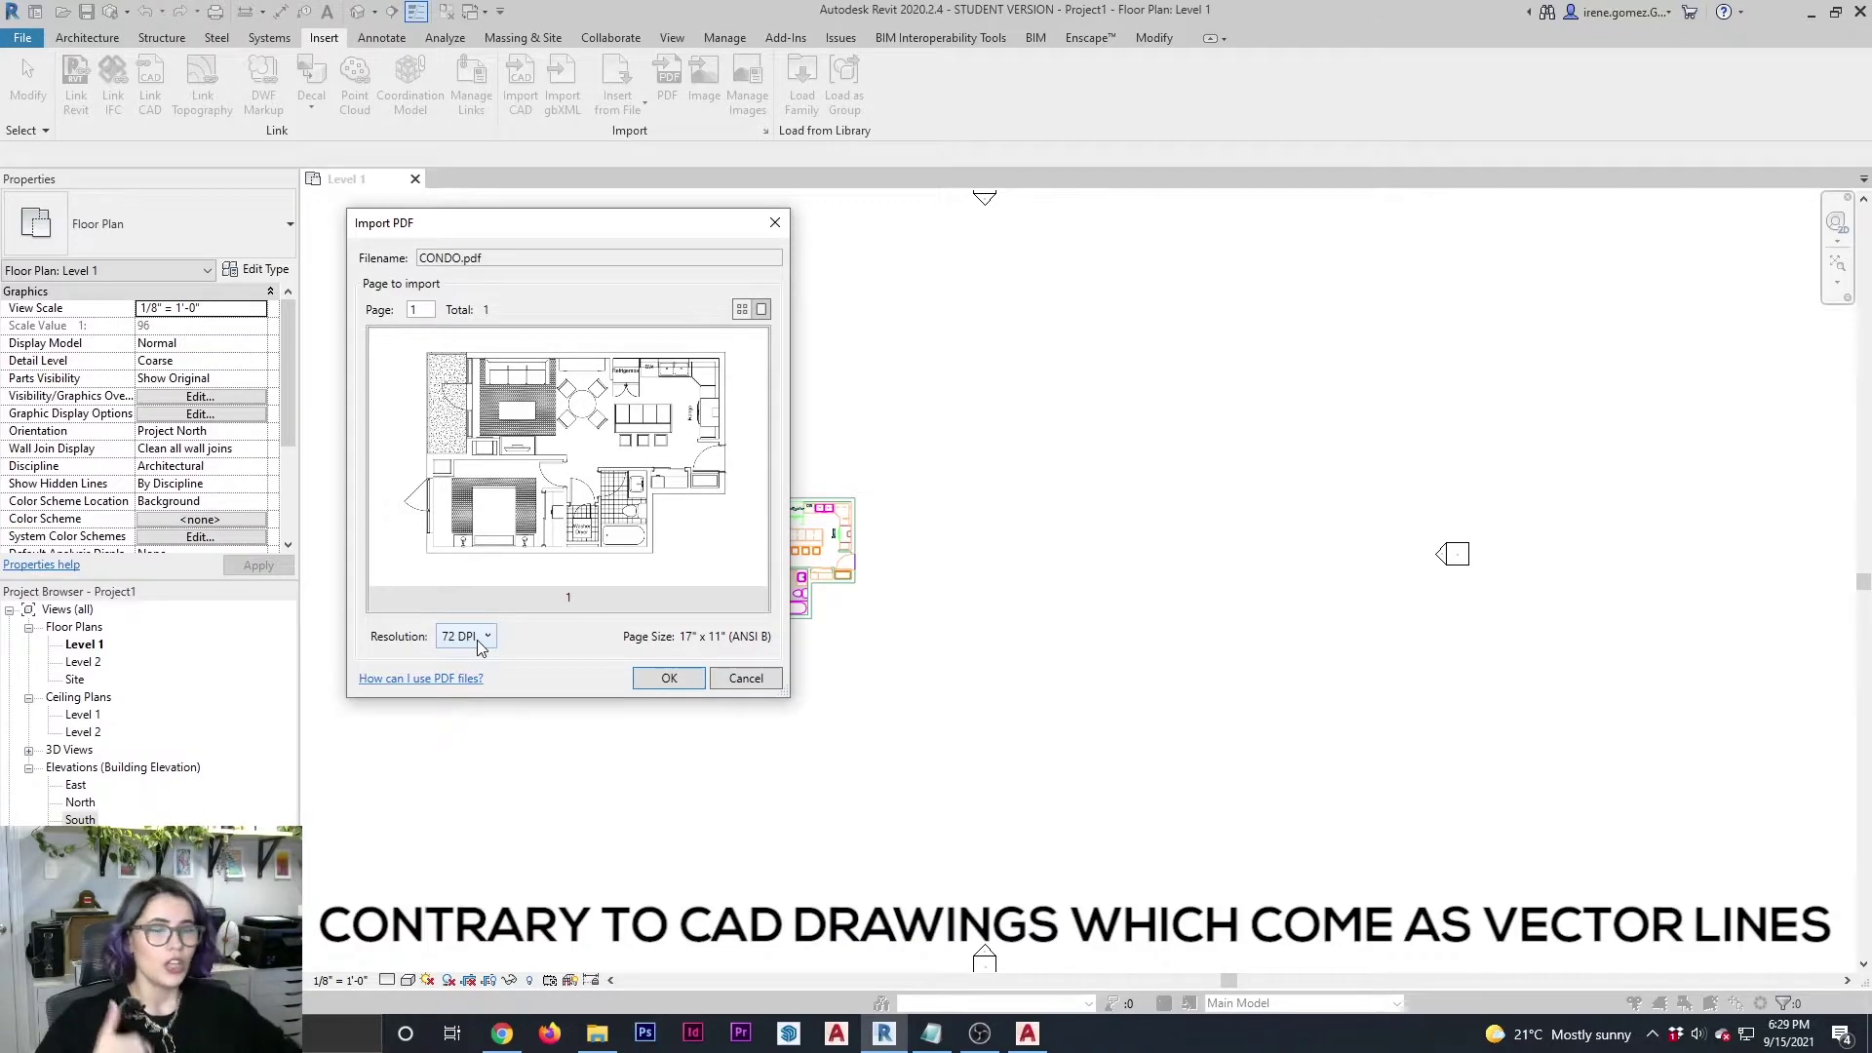
click(477, 640)
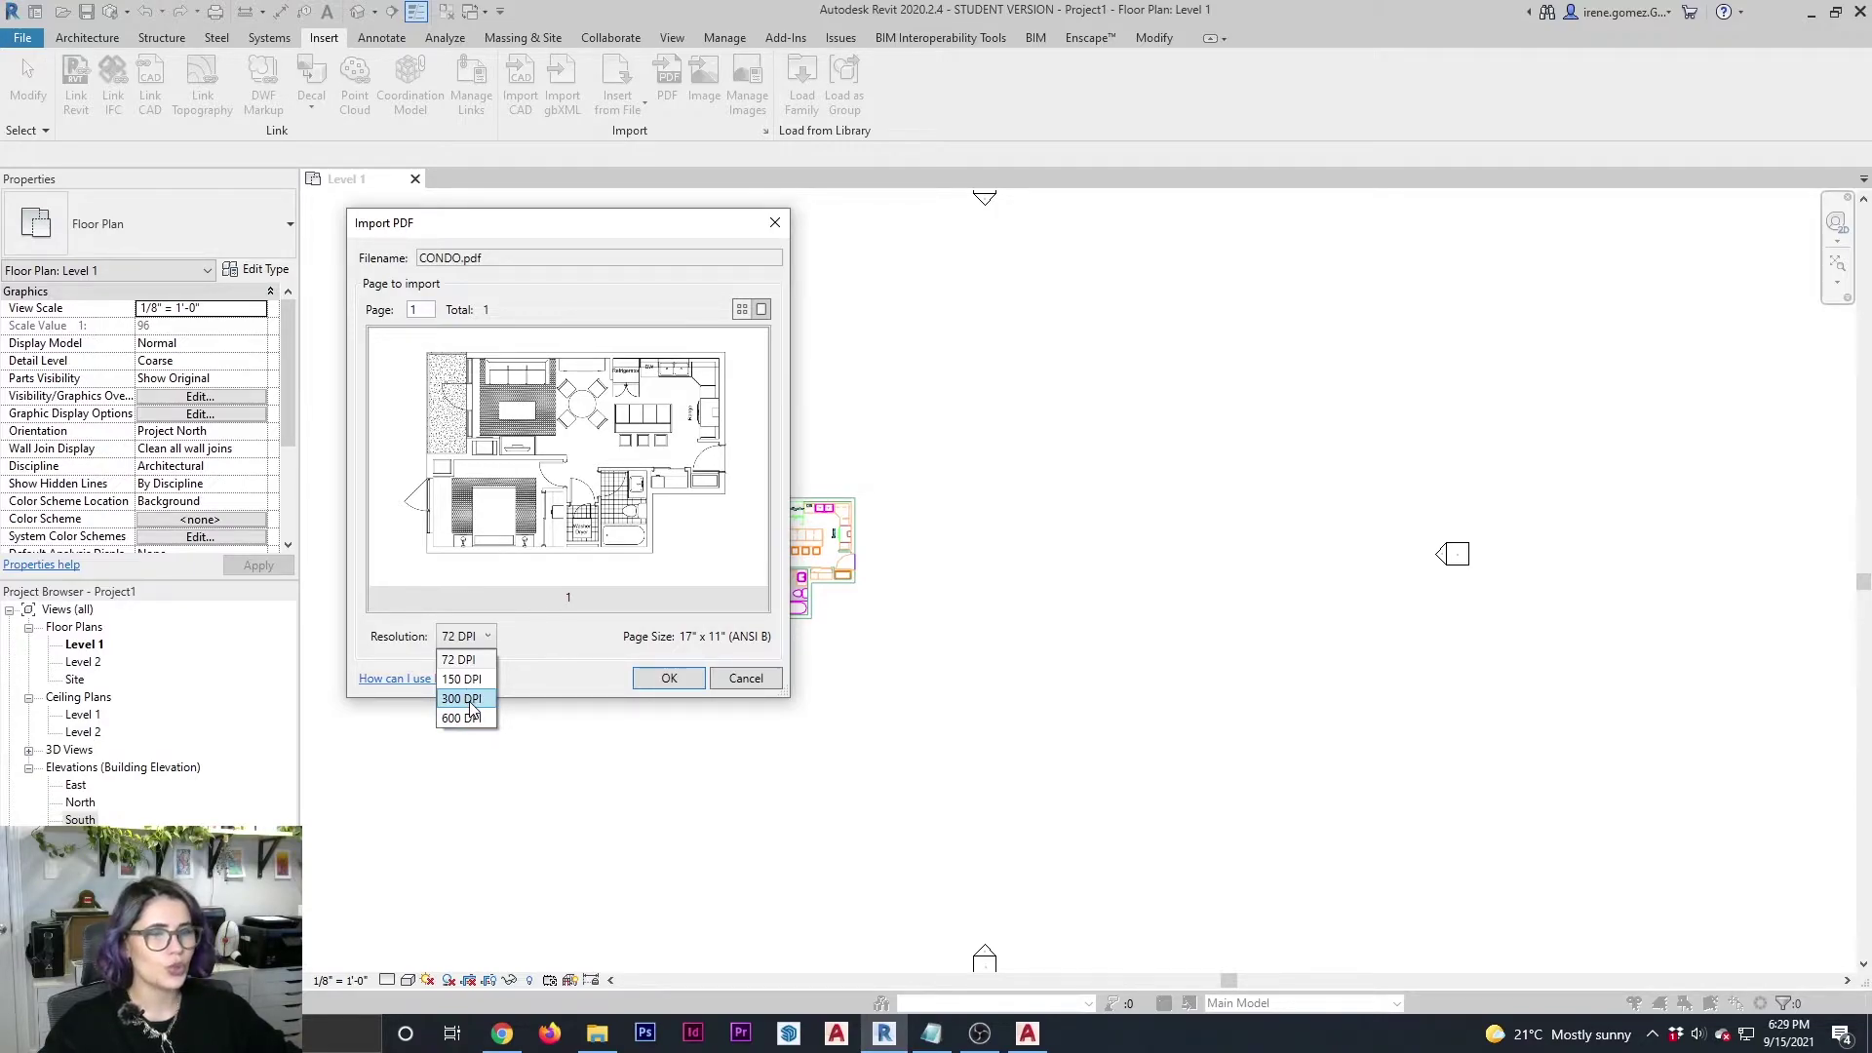
click(472, 700)
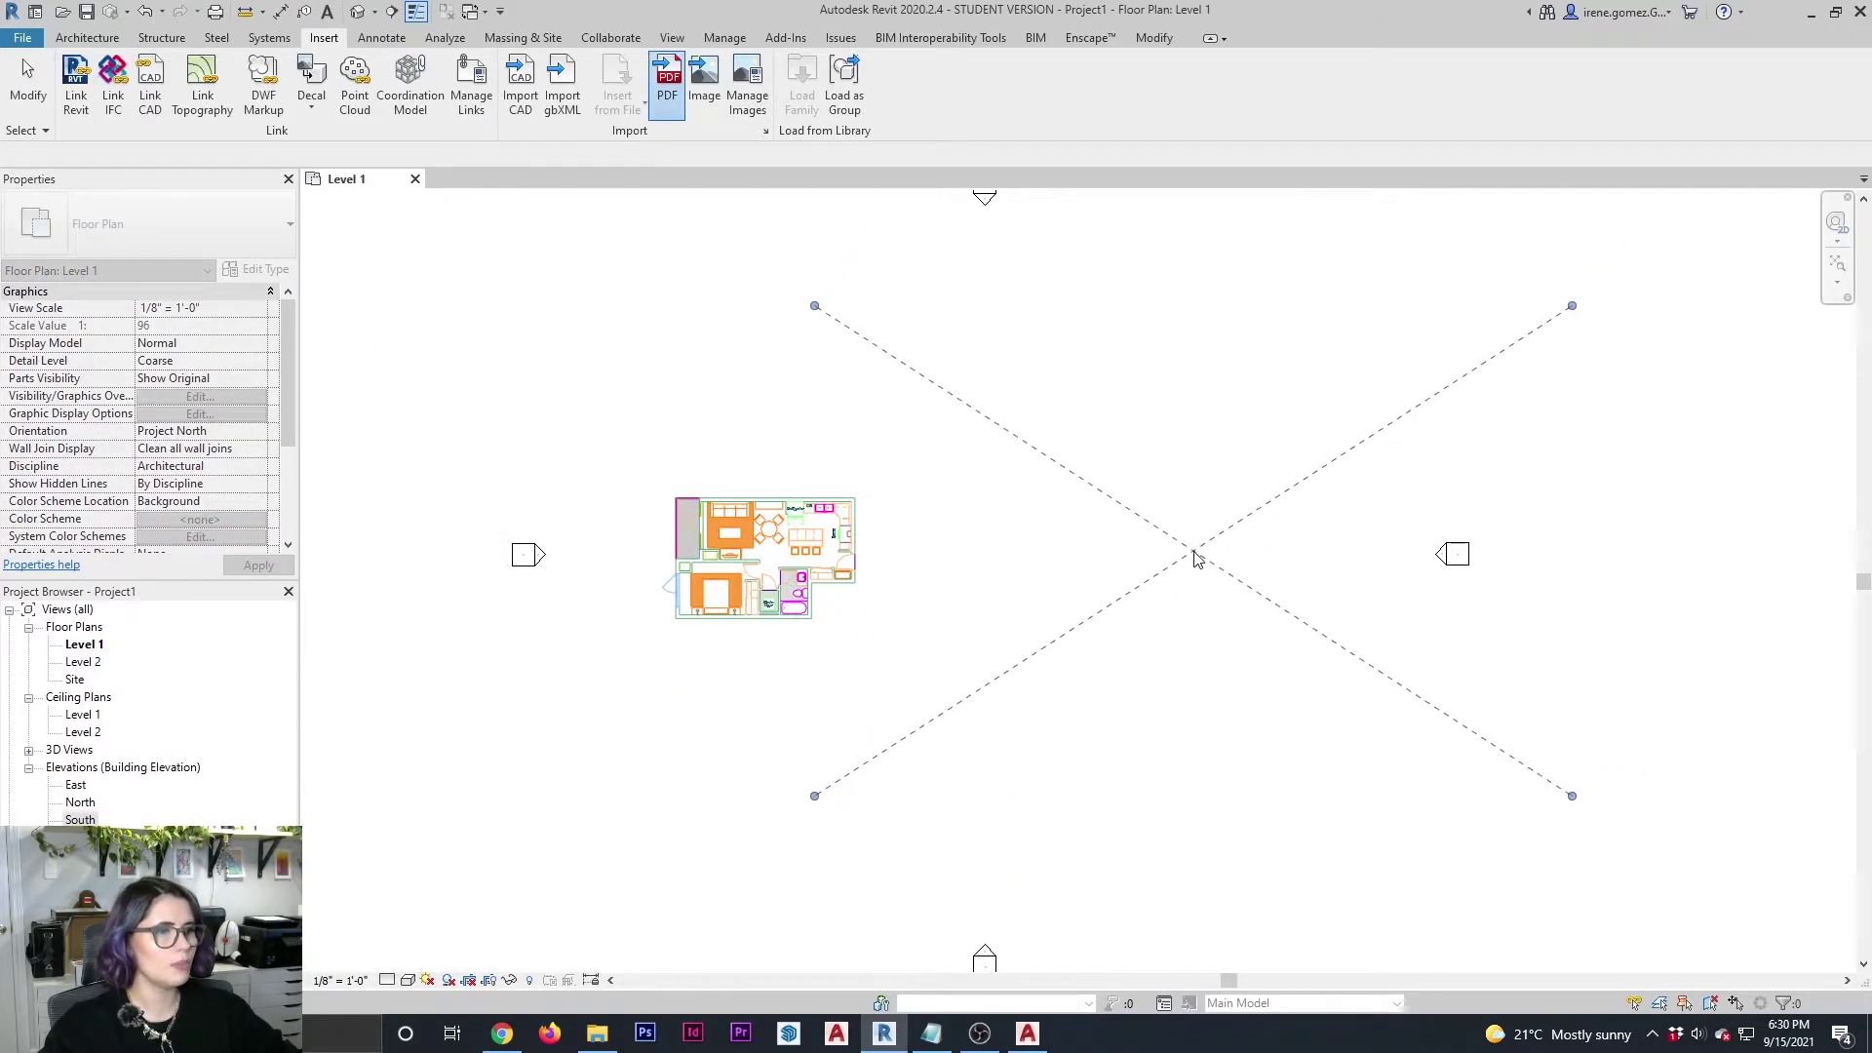
click(1193, 552)
Deselect the placed CONDO.pdf image and zoom out to show it beside the CAD drawing.
click(1345, 844)
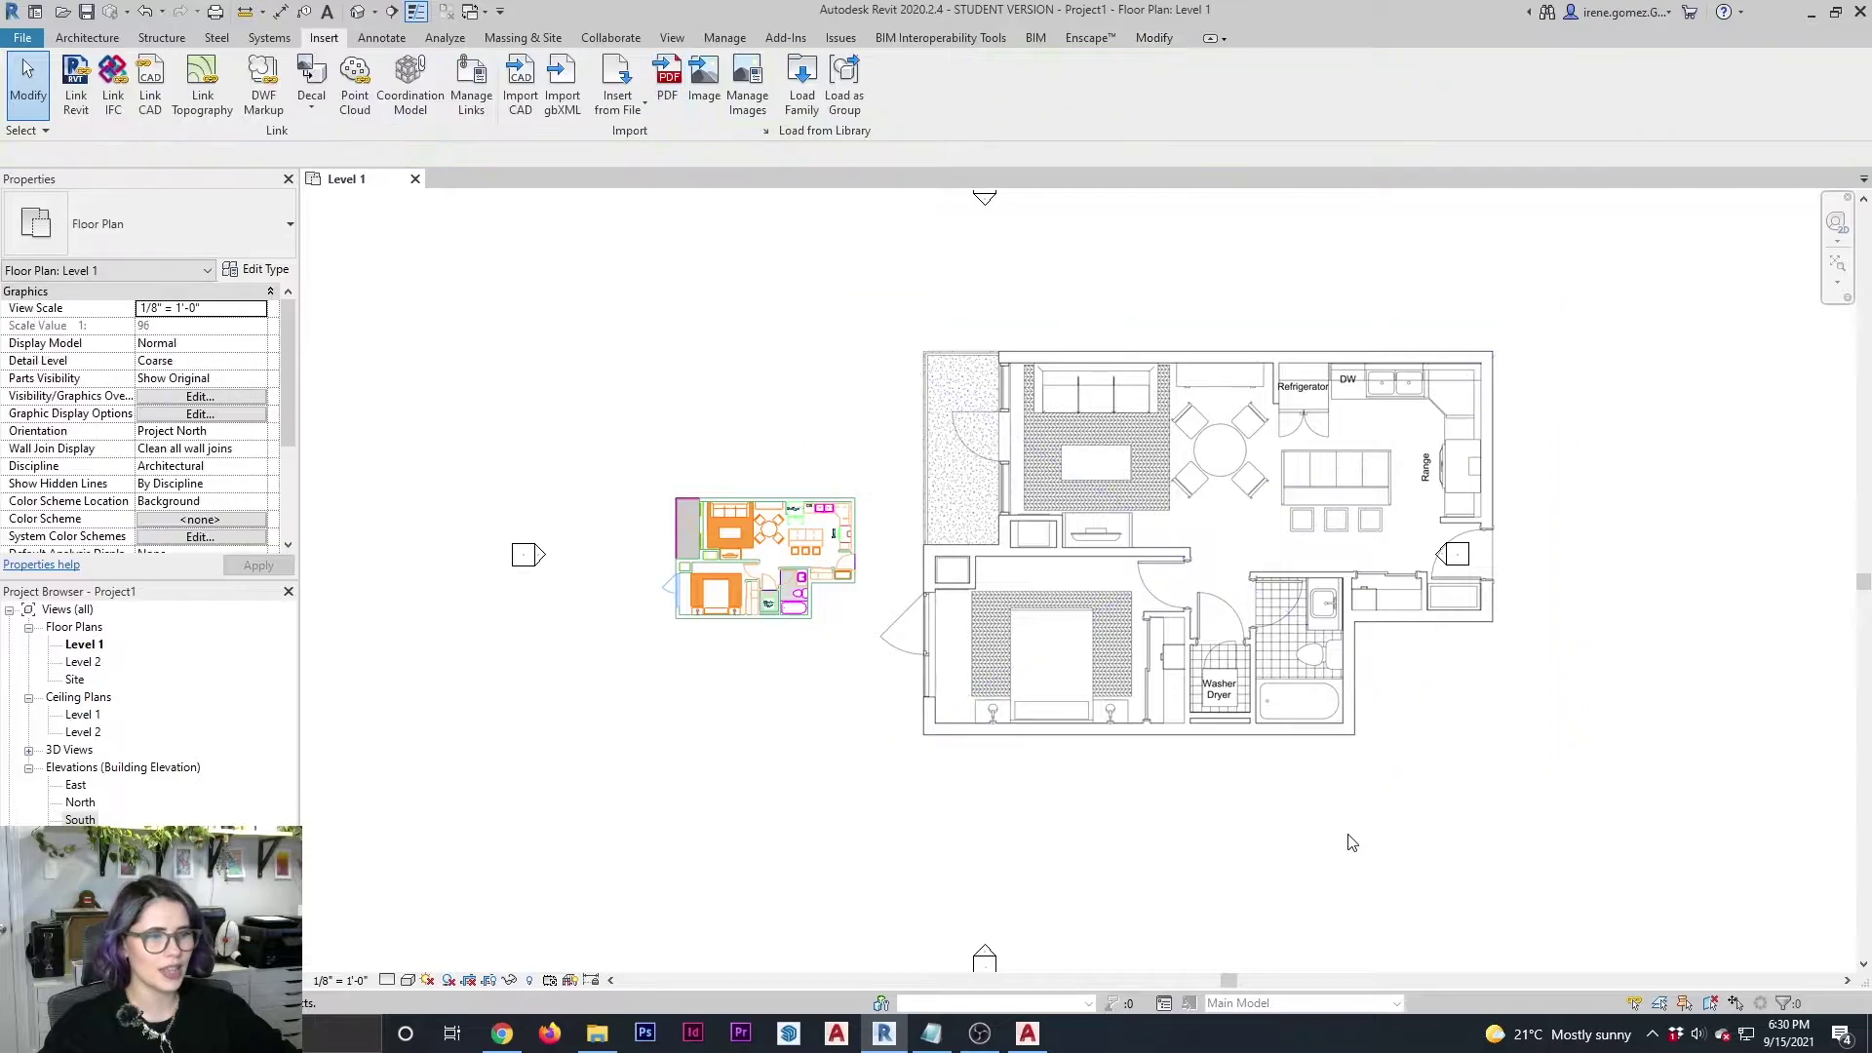
middle_drag(1288, 799, 1203, 782)
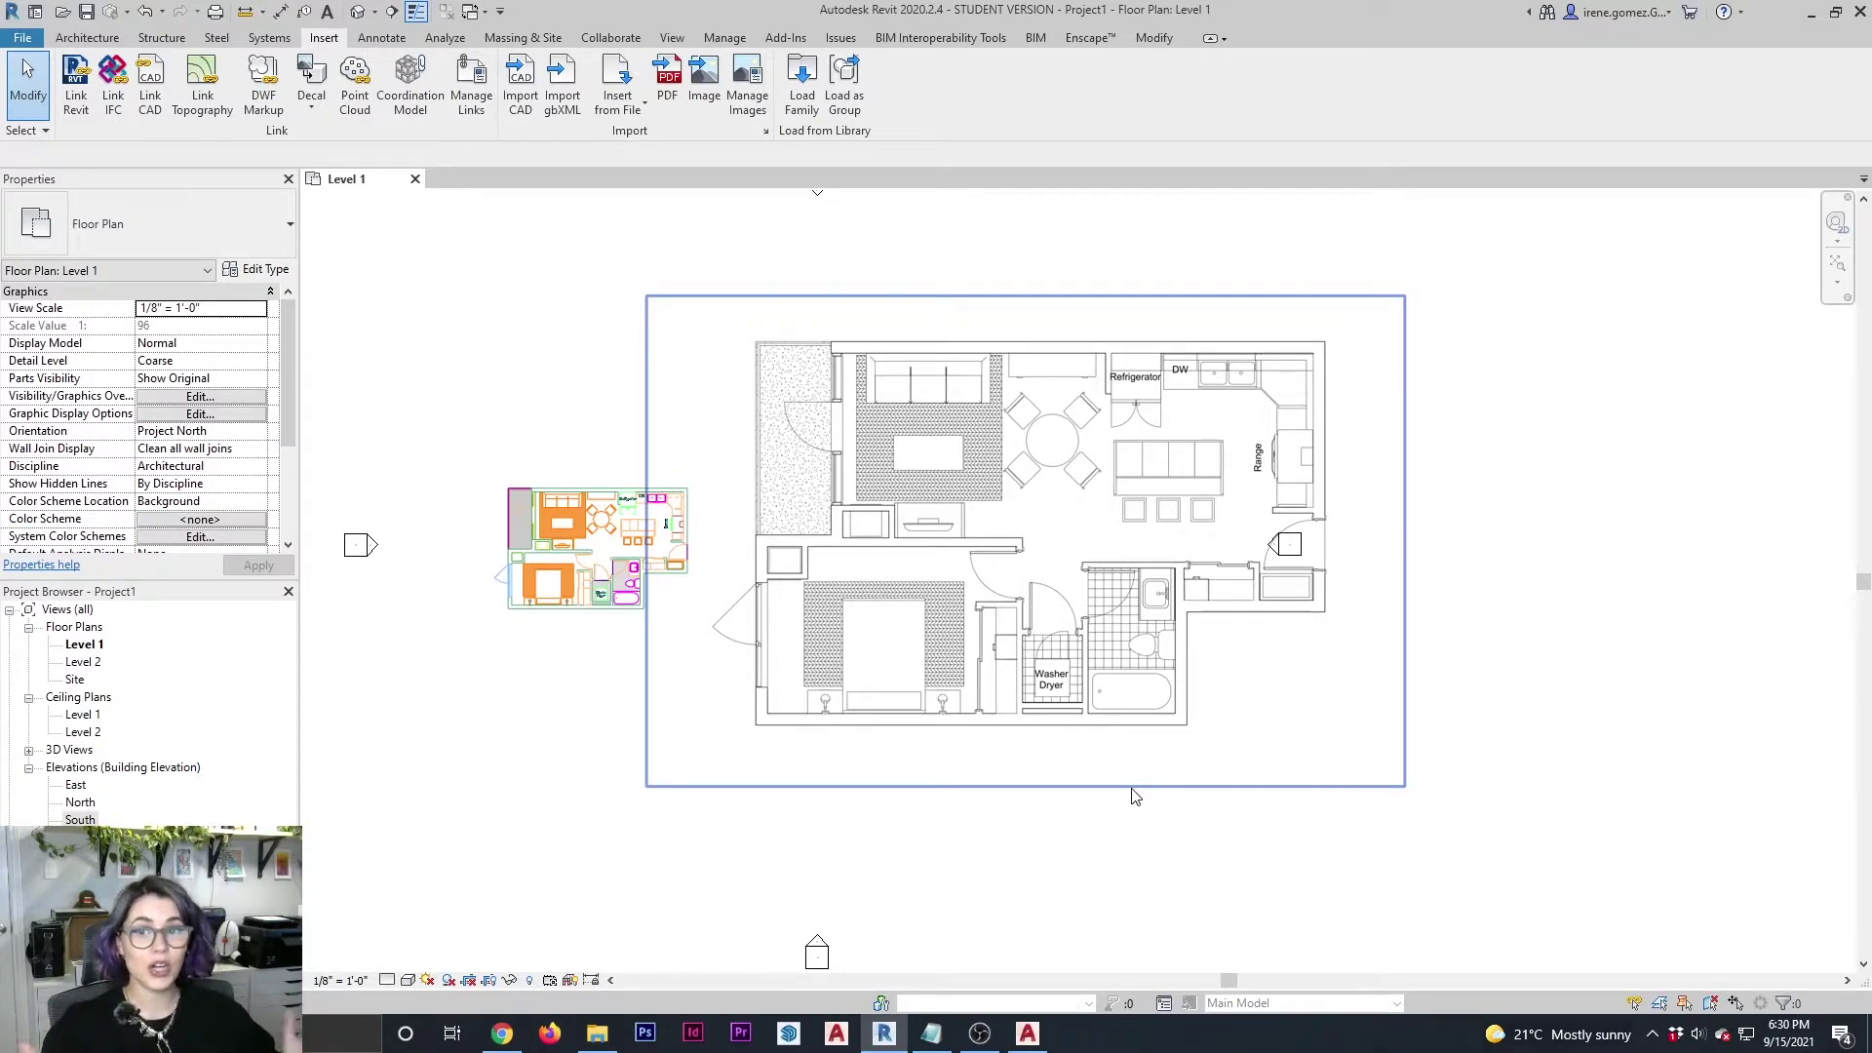
scroll(1082, 711, down, 1)
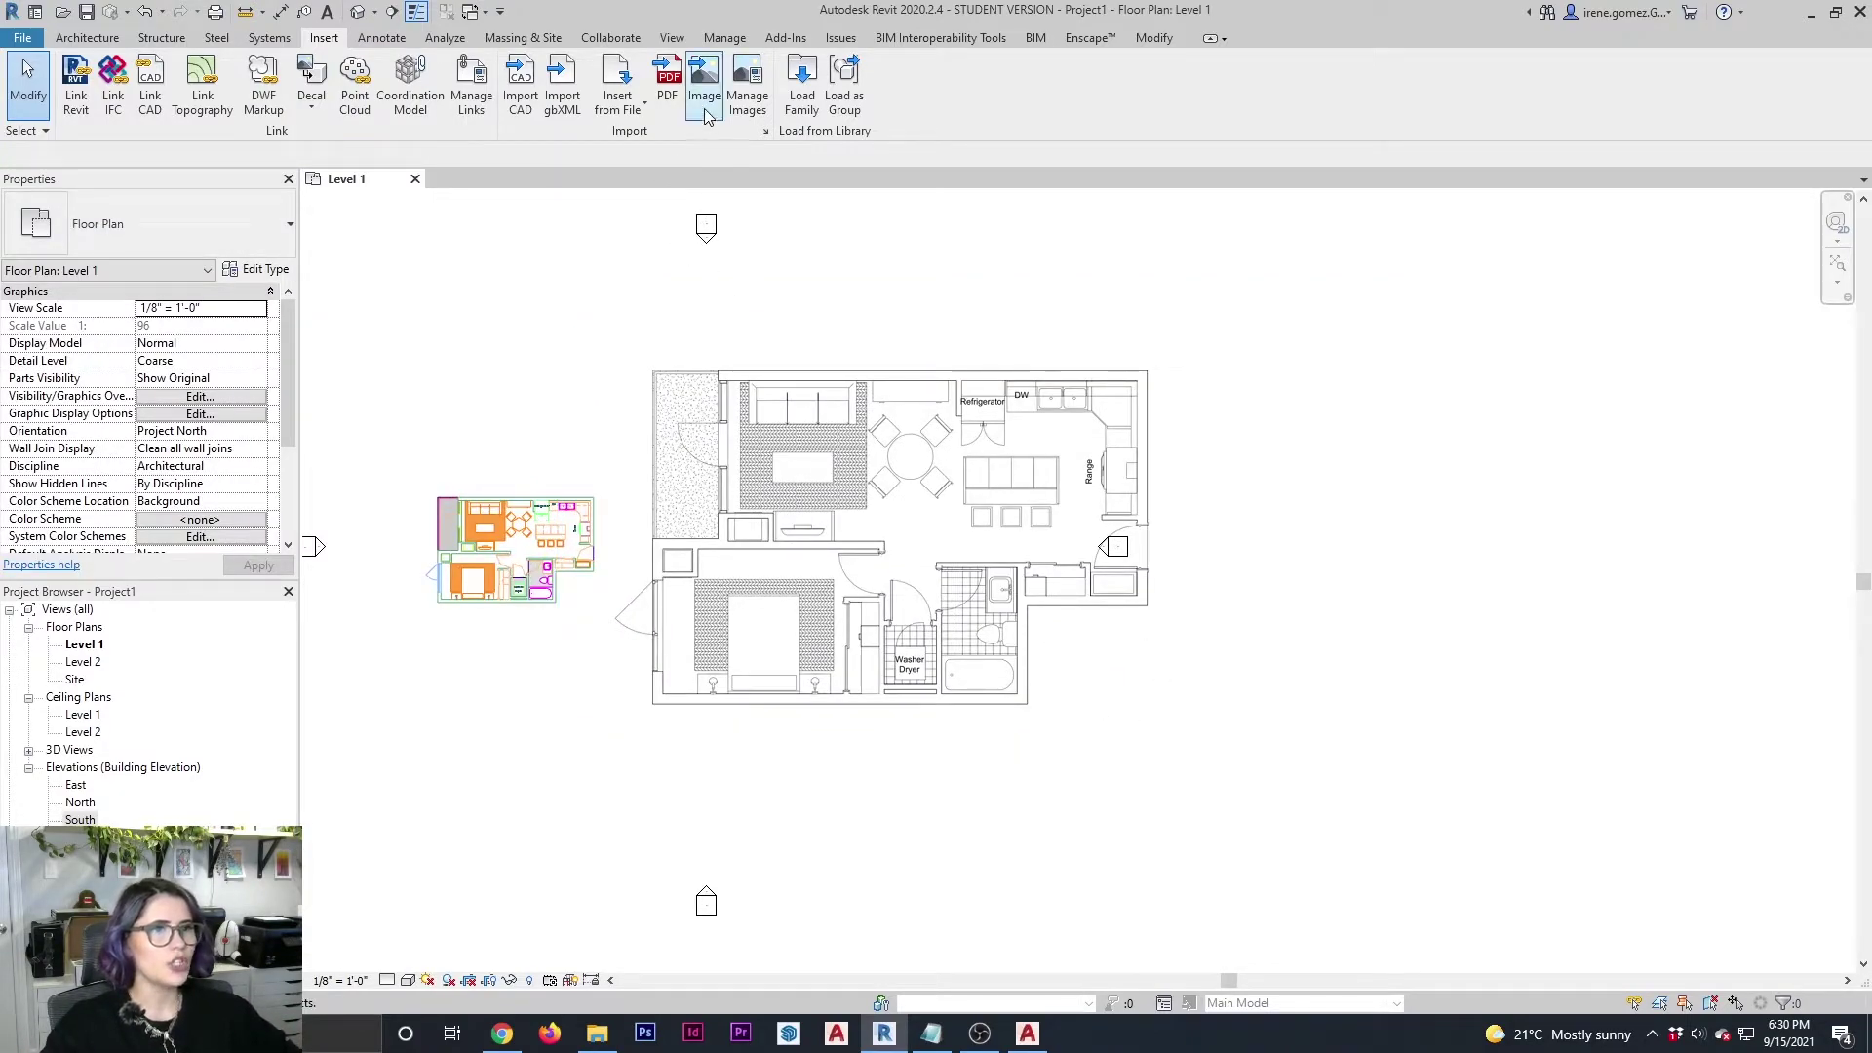
Import CONDO PROJECT.jpg and place it to the right of the PDF plan.
click(704, 80)
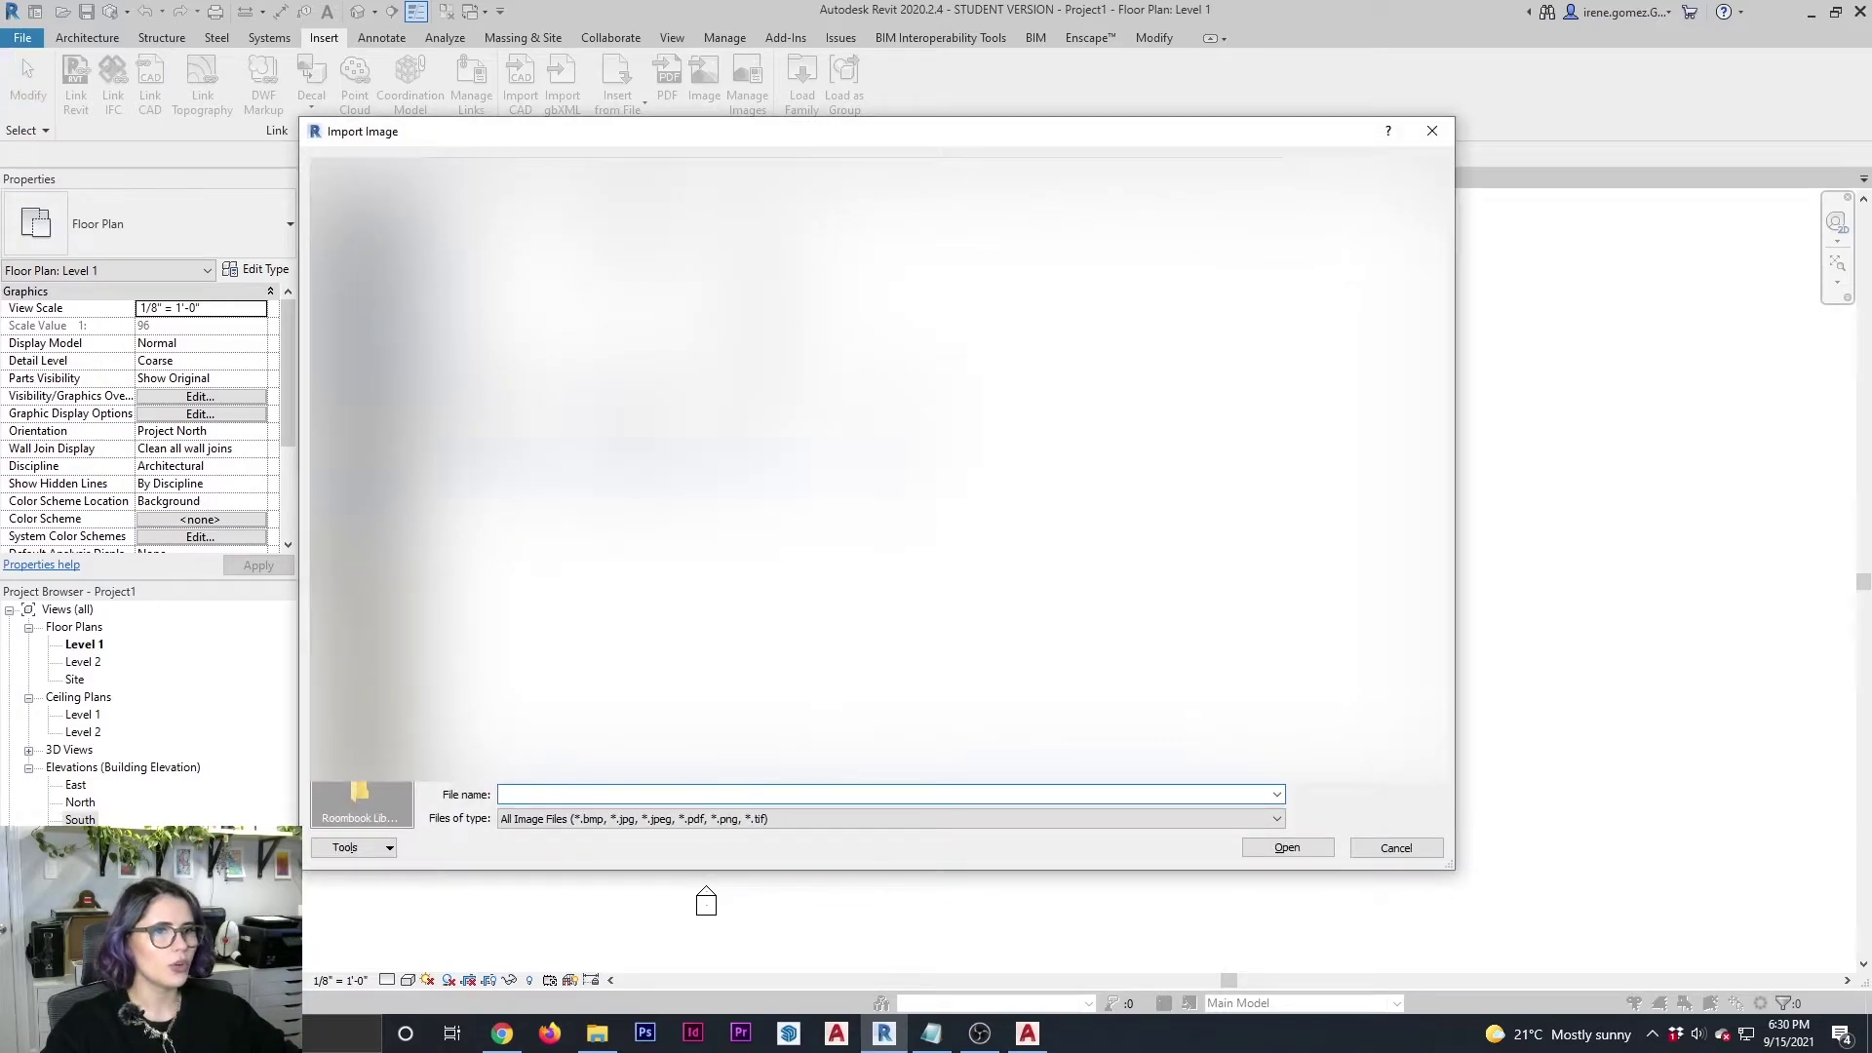
text(CONDO PROJECT.jpg)
click(1287, 847)
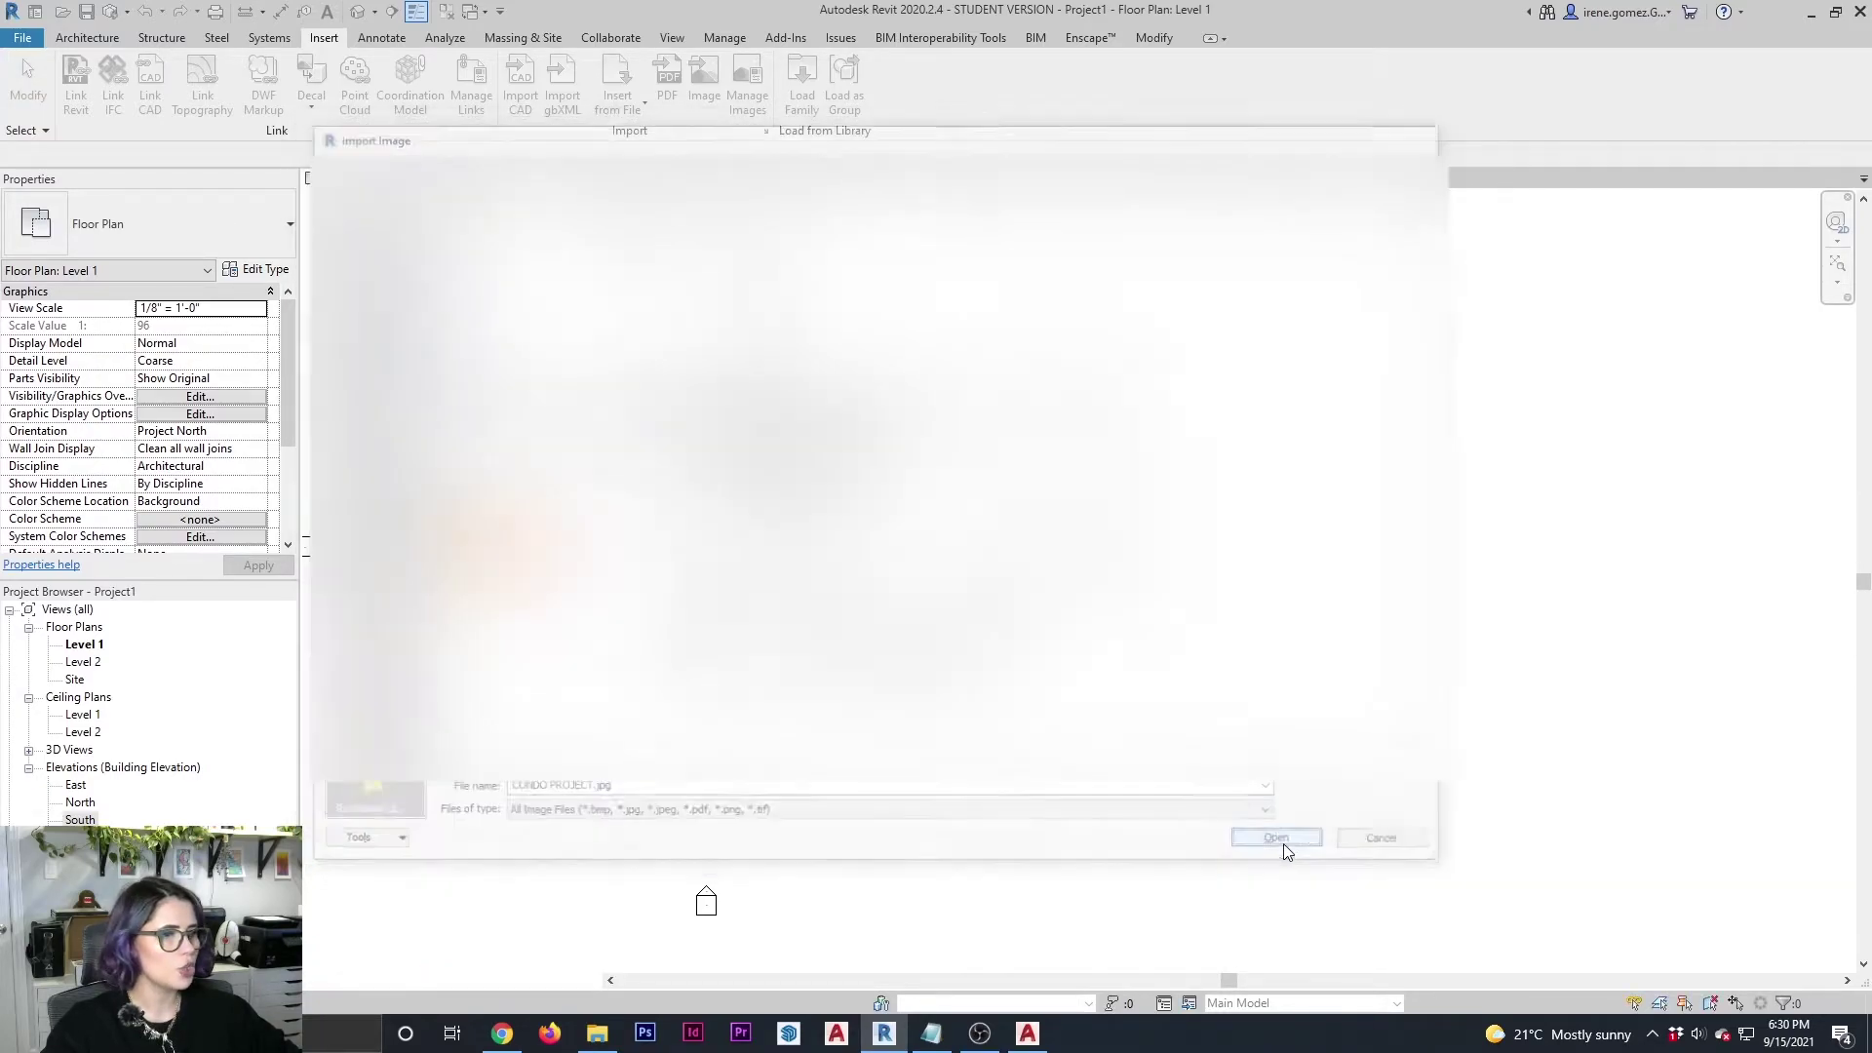
scroll(972, 661, down, 2)
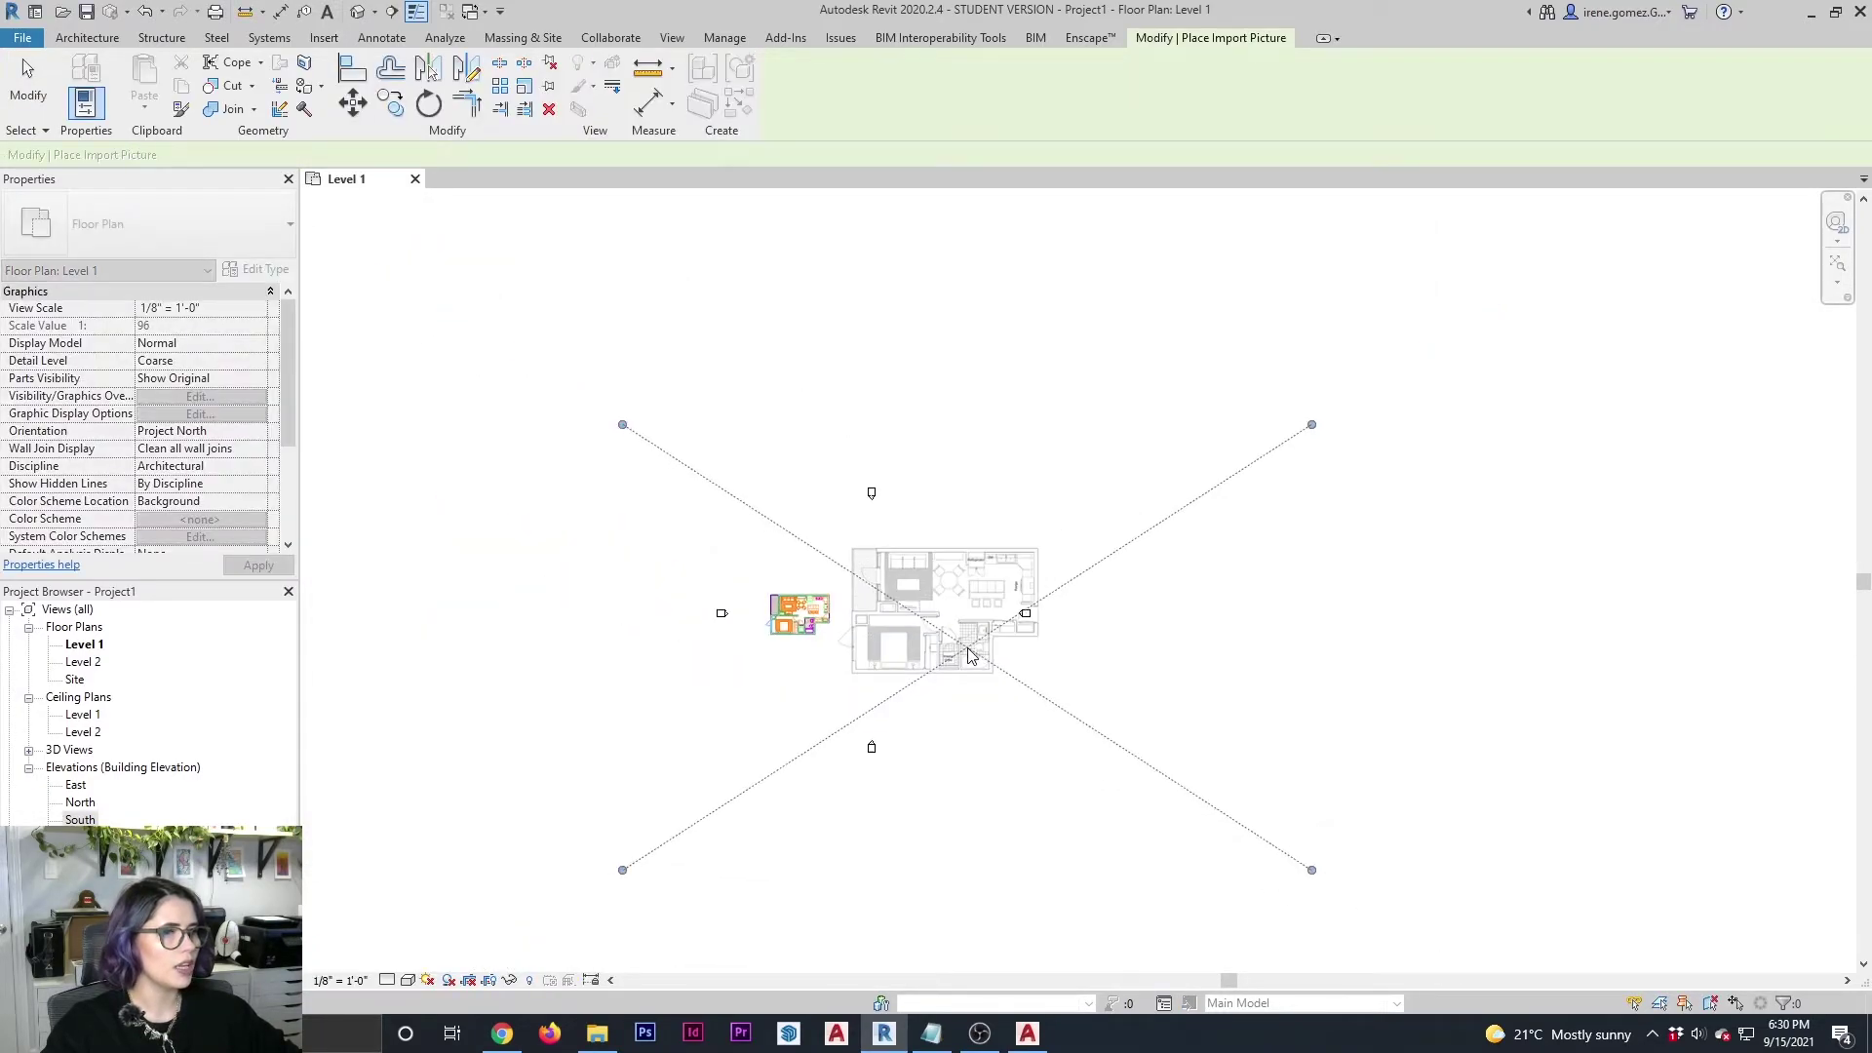
click(1384, 633)
click(1030, 801)
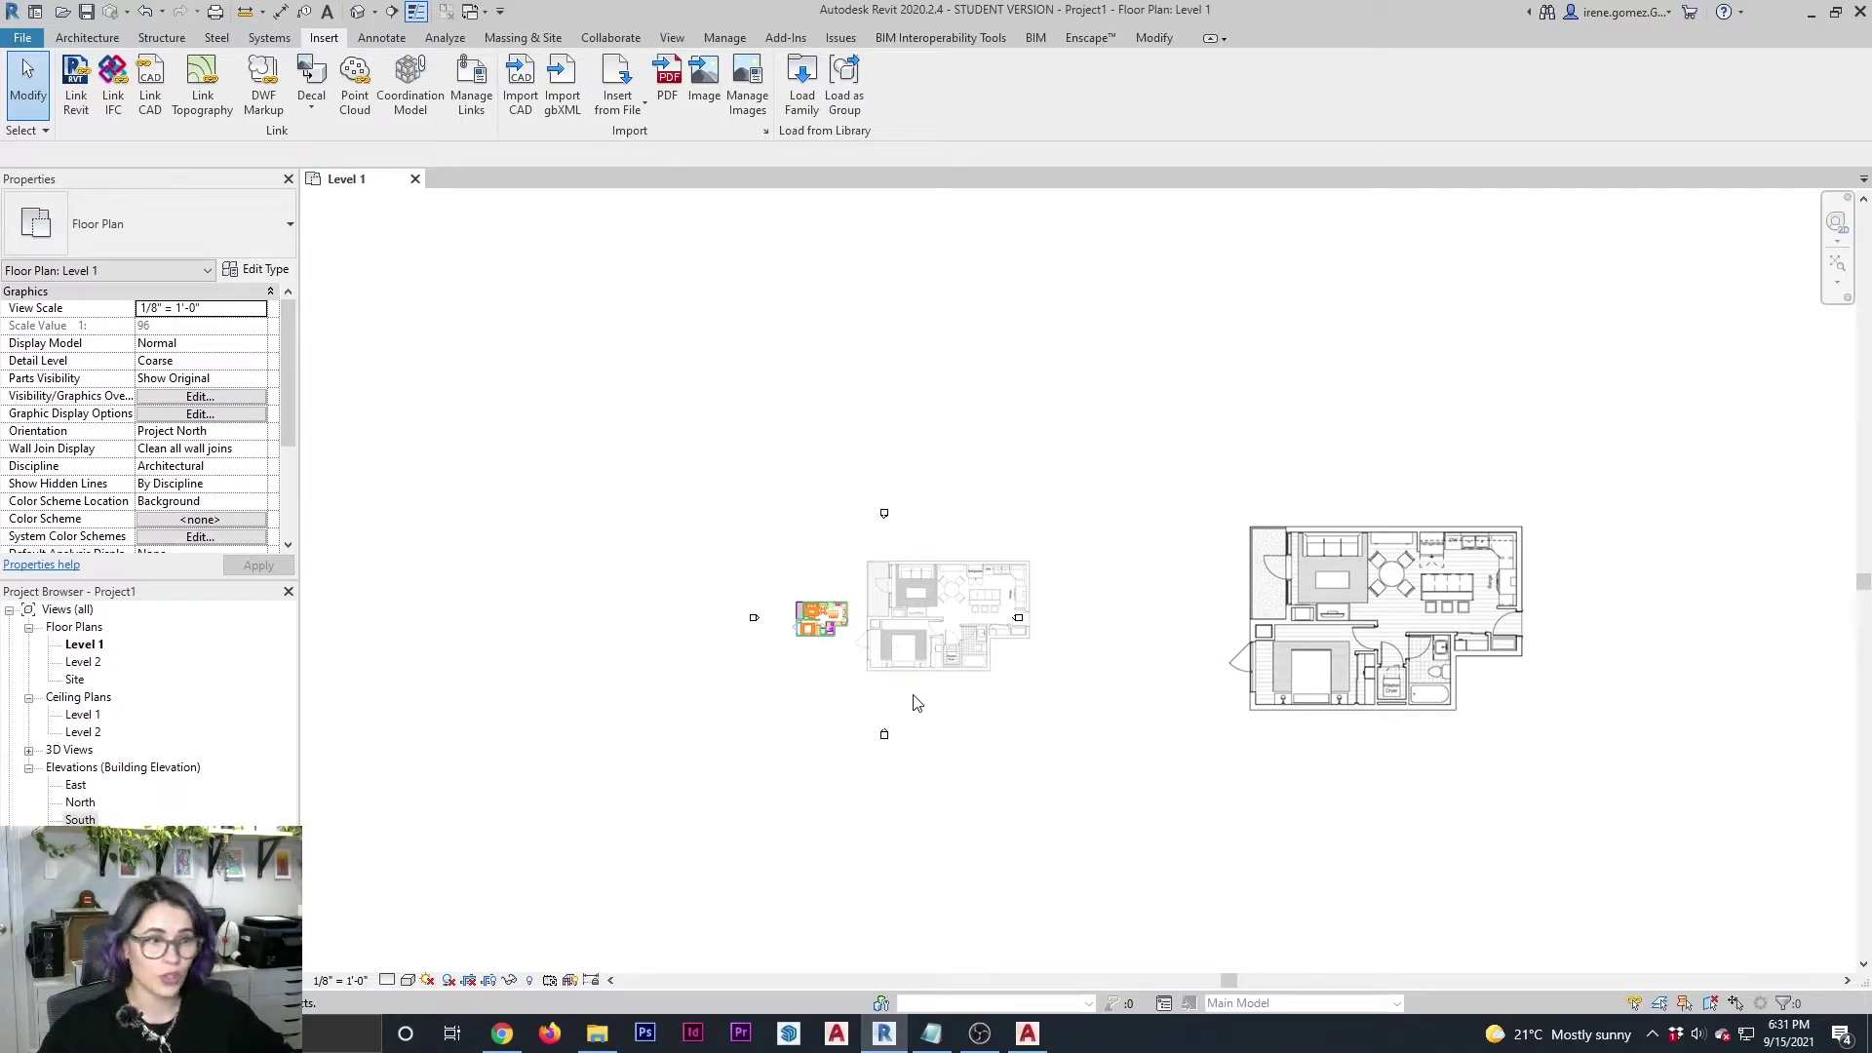
scroll(984, 653, up, 5)
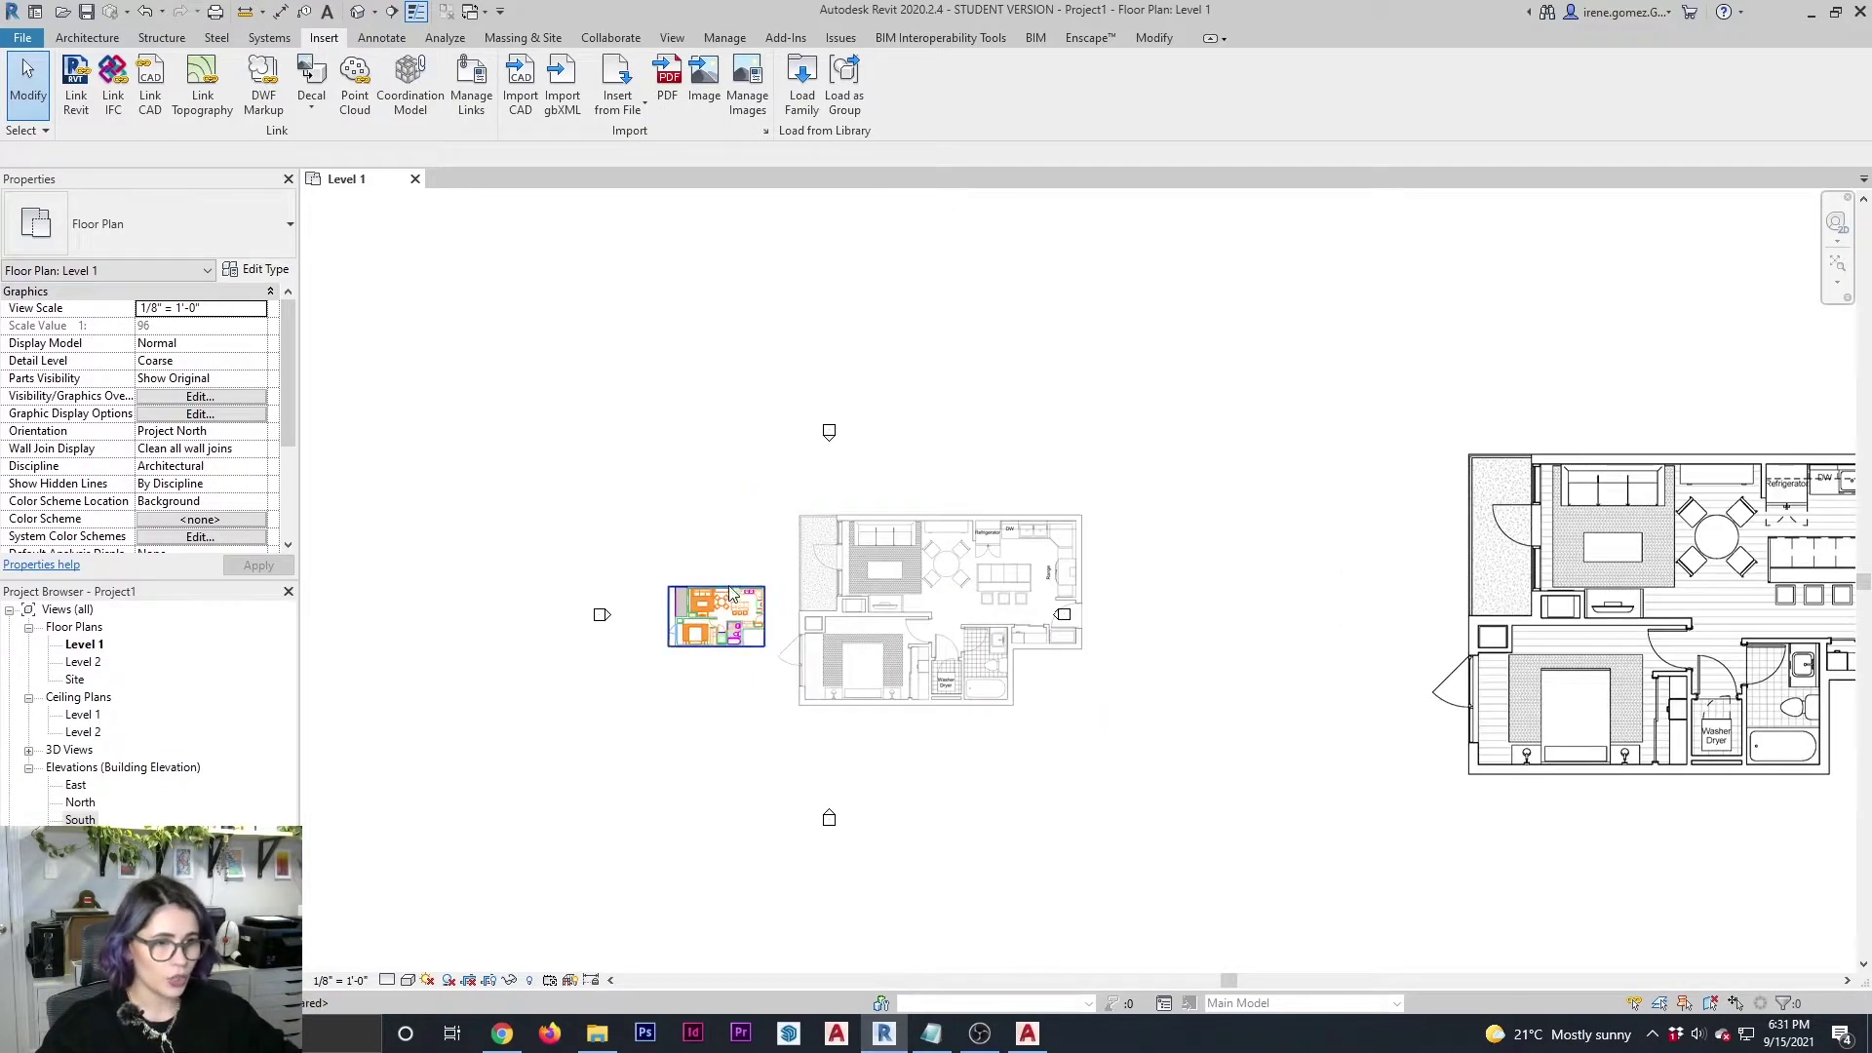
Start the Wall tool with the WA shortcut.
scroll(845, 642, up, 2)
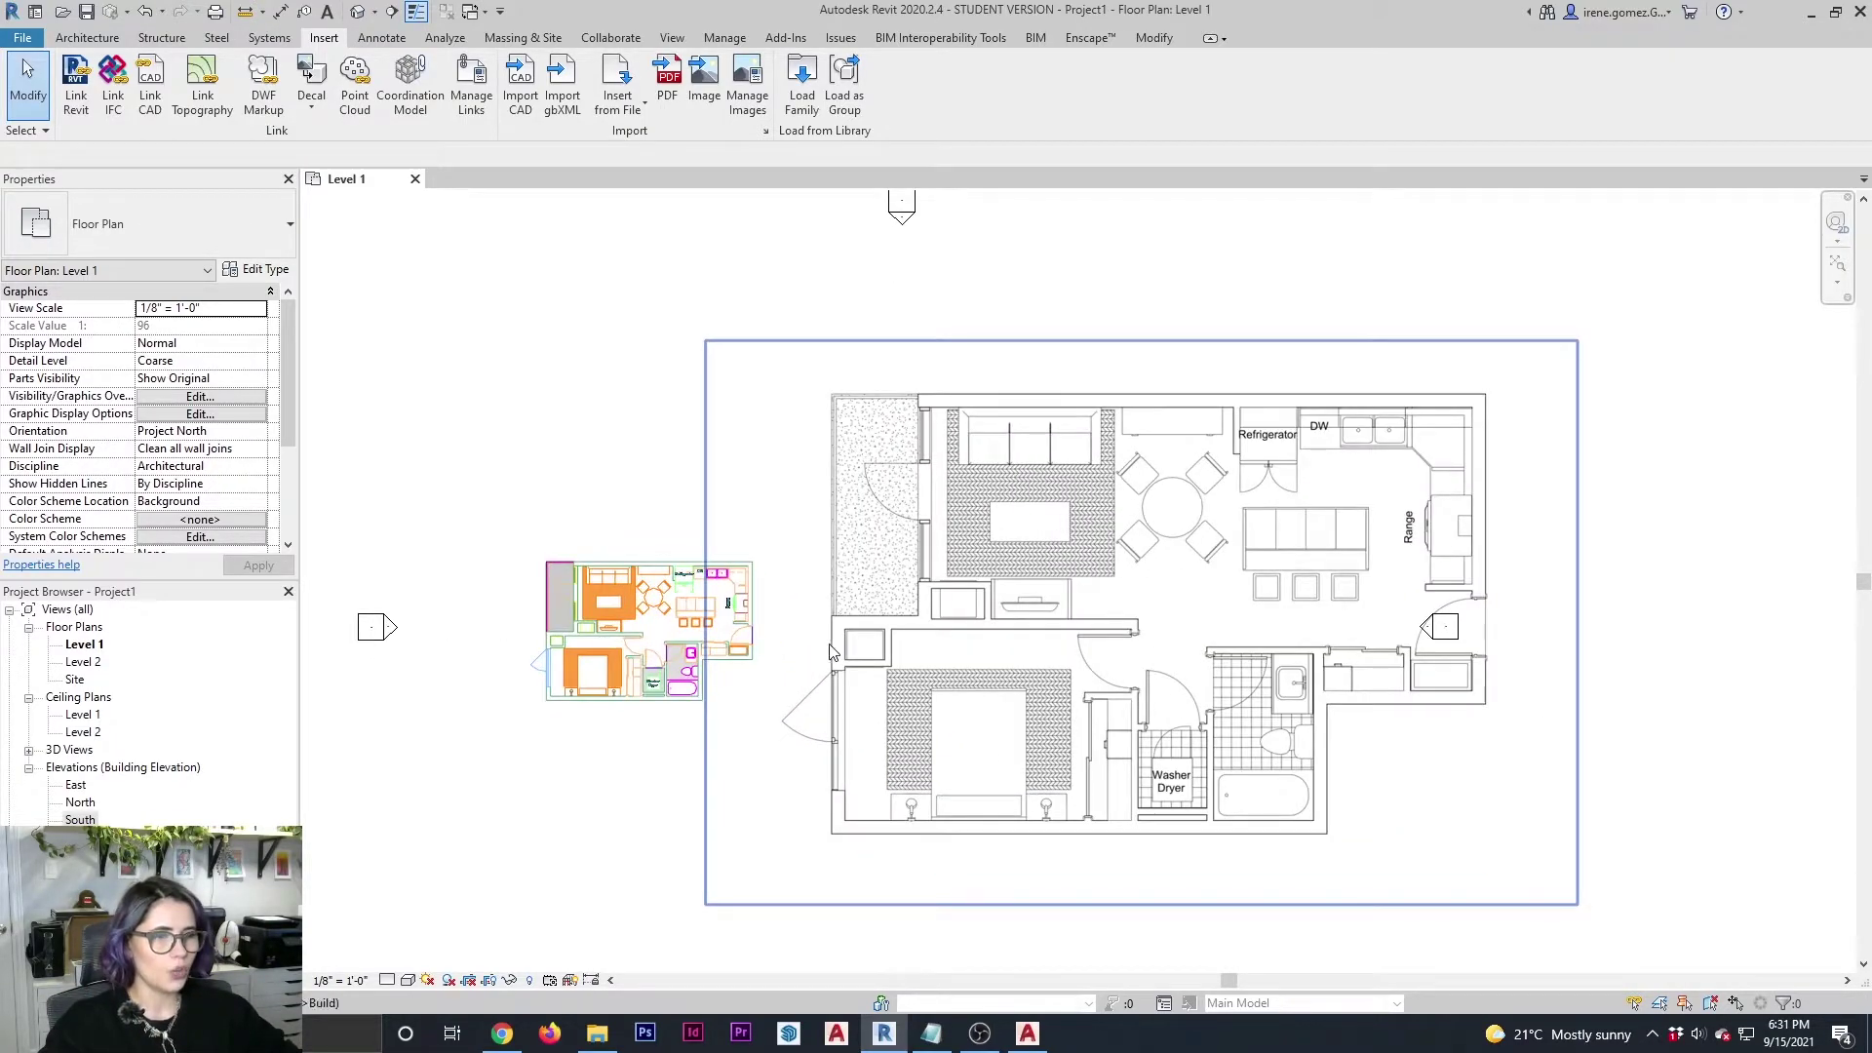
key(w)
key(a)
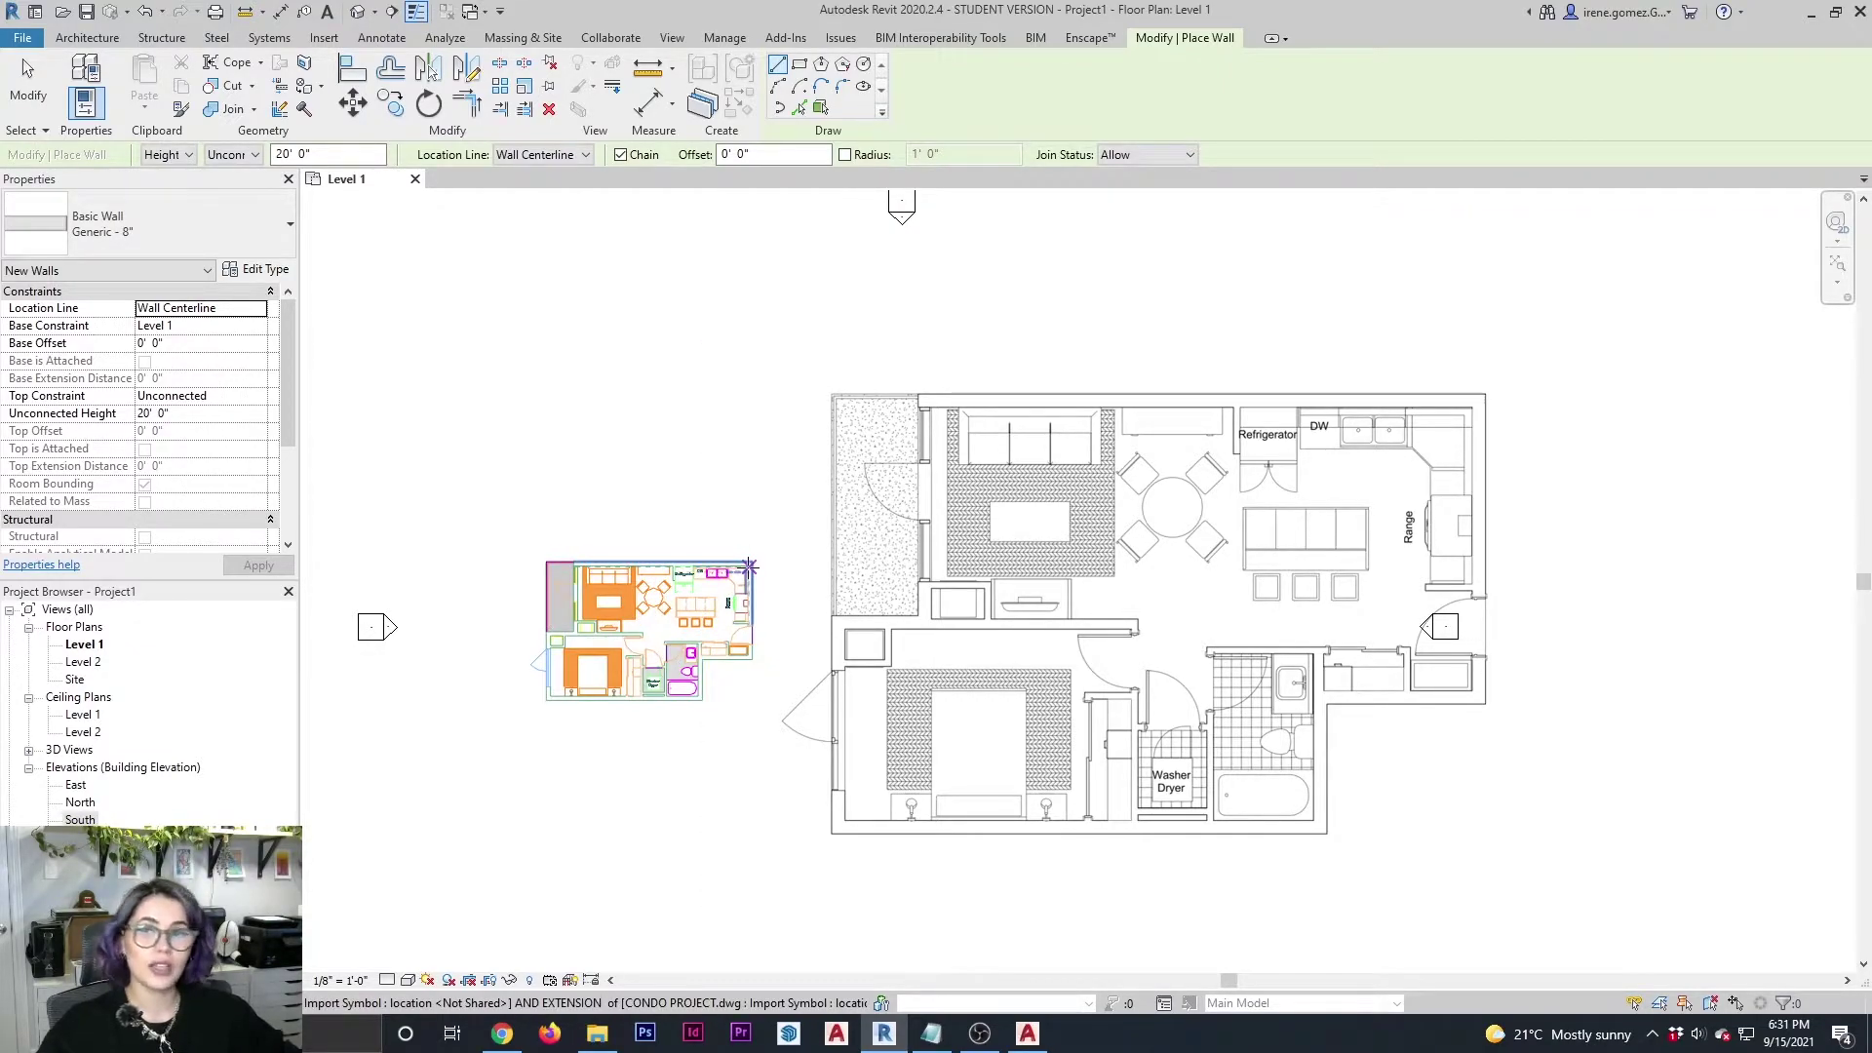
Pan over to the right-hand plan's kitchen and exit the Wall tool.
scroll(753, 566, up, 2)
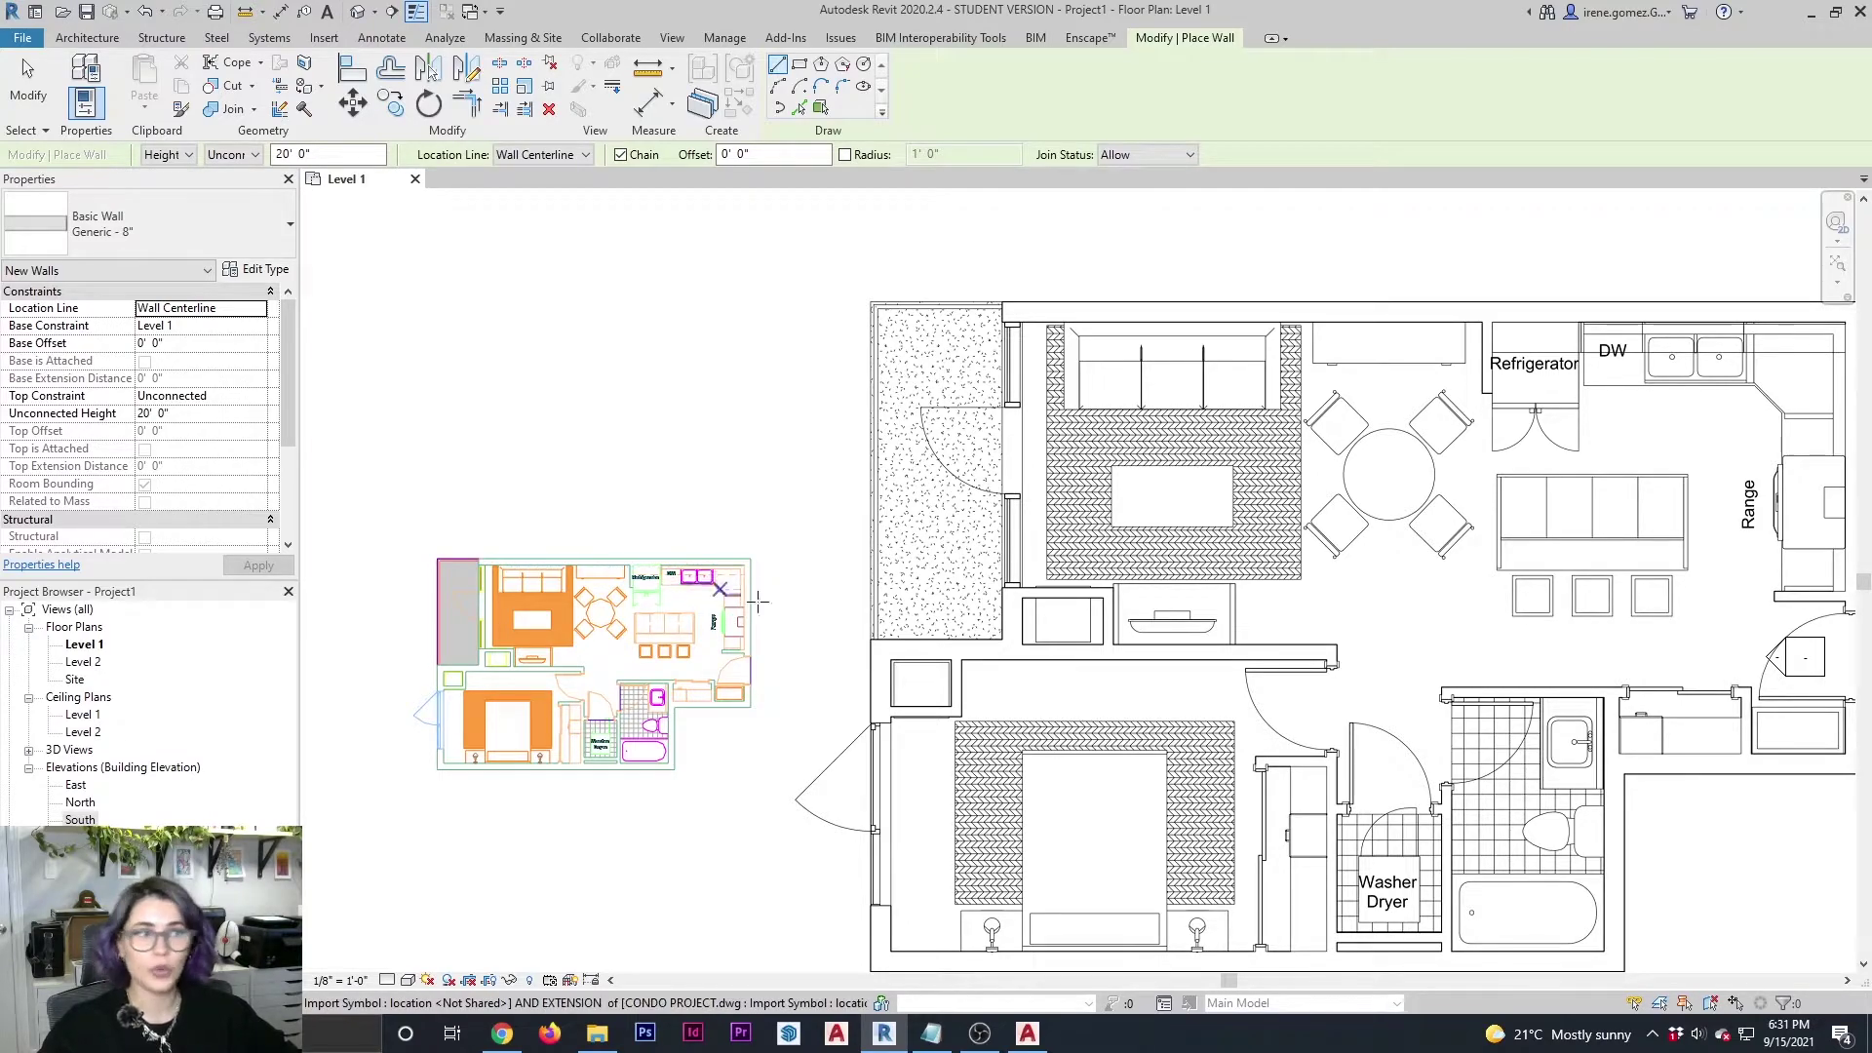
middle_drag(1100, 605, 760, 600)
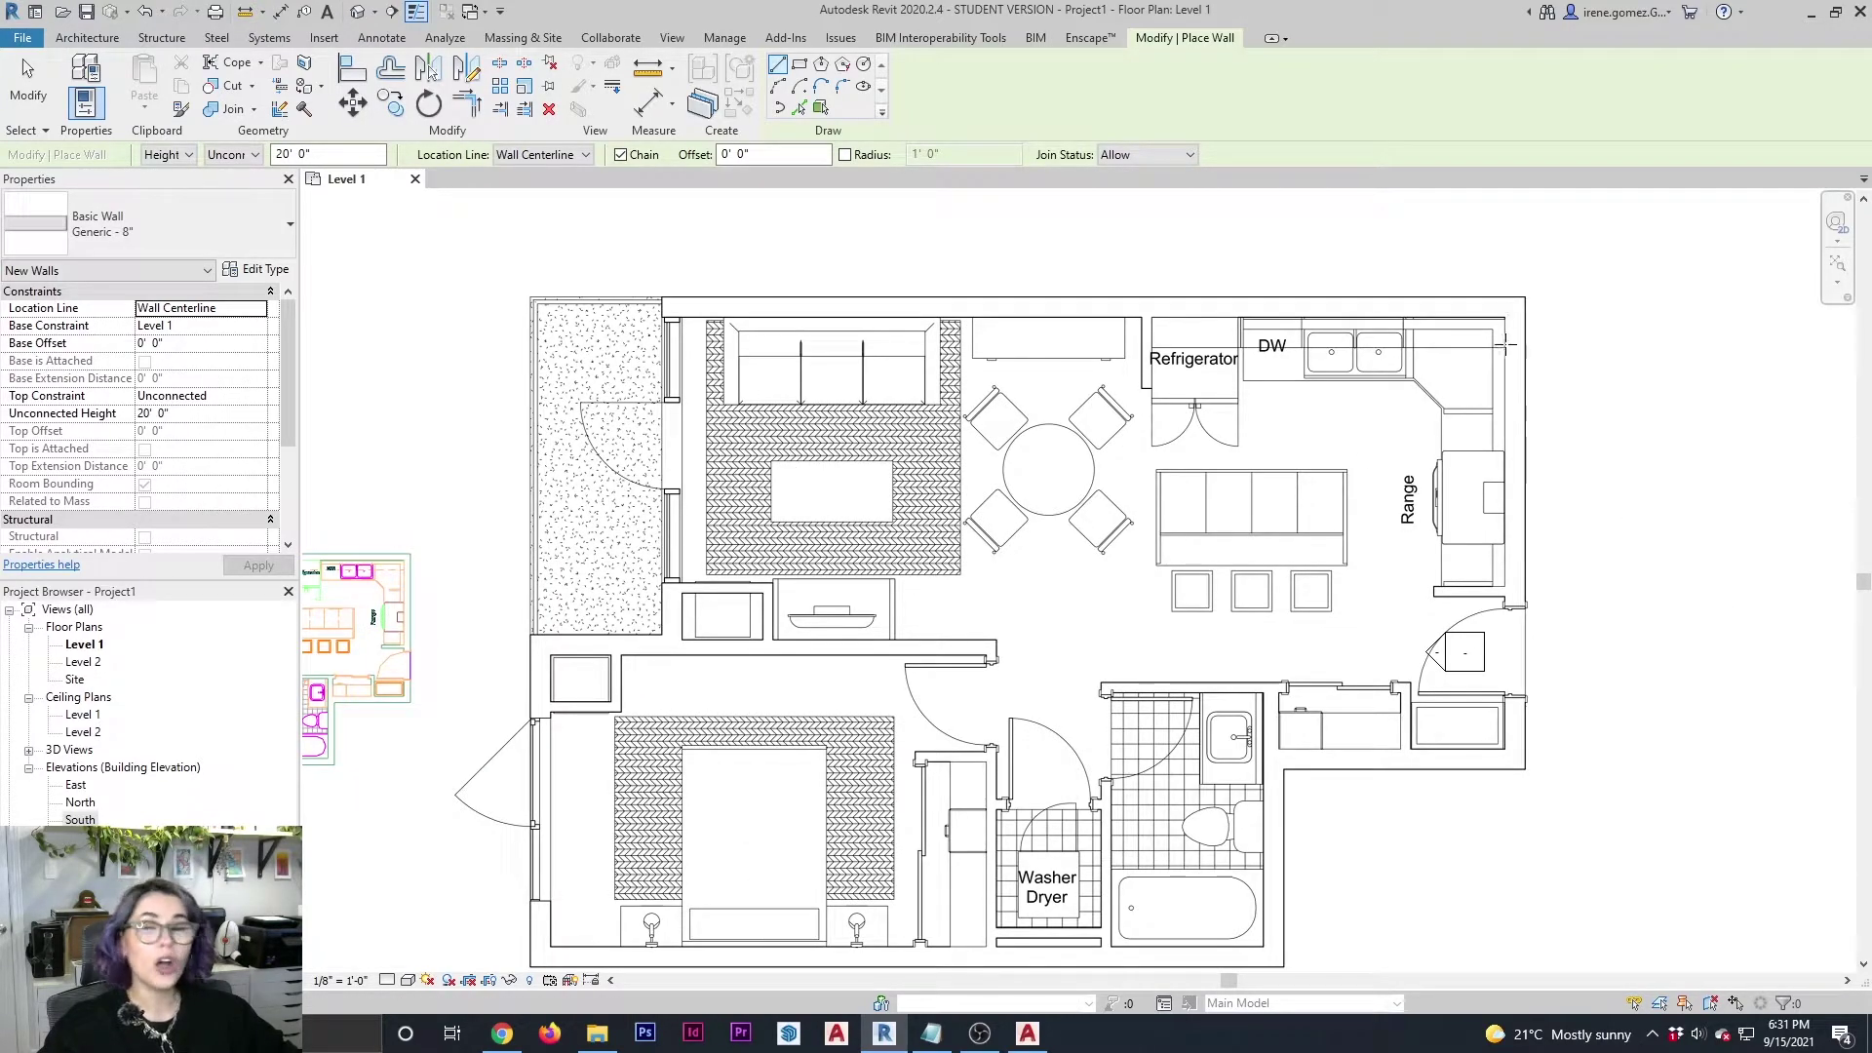
scroll(1180, 477, down, 4)
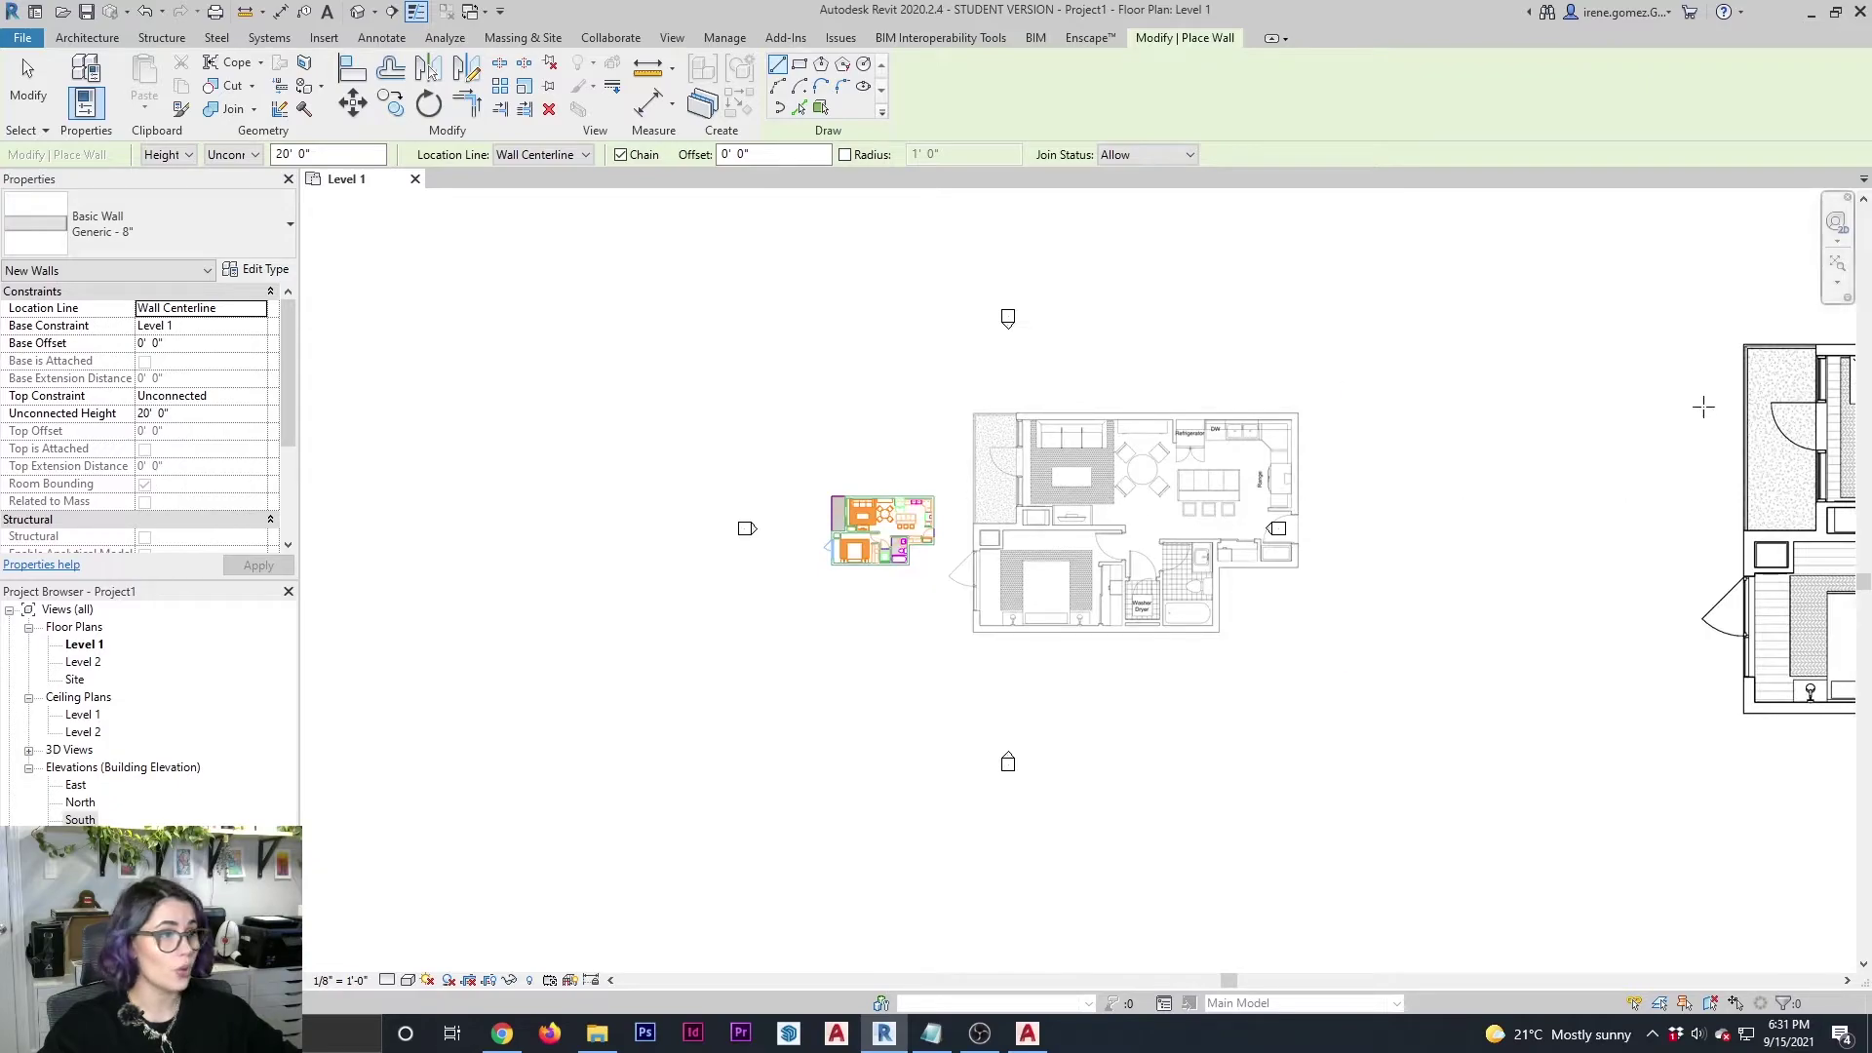
middle_drag(1776, 365, 1358, 451)
scroll(1798, 389, up, 5)
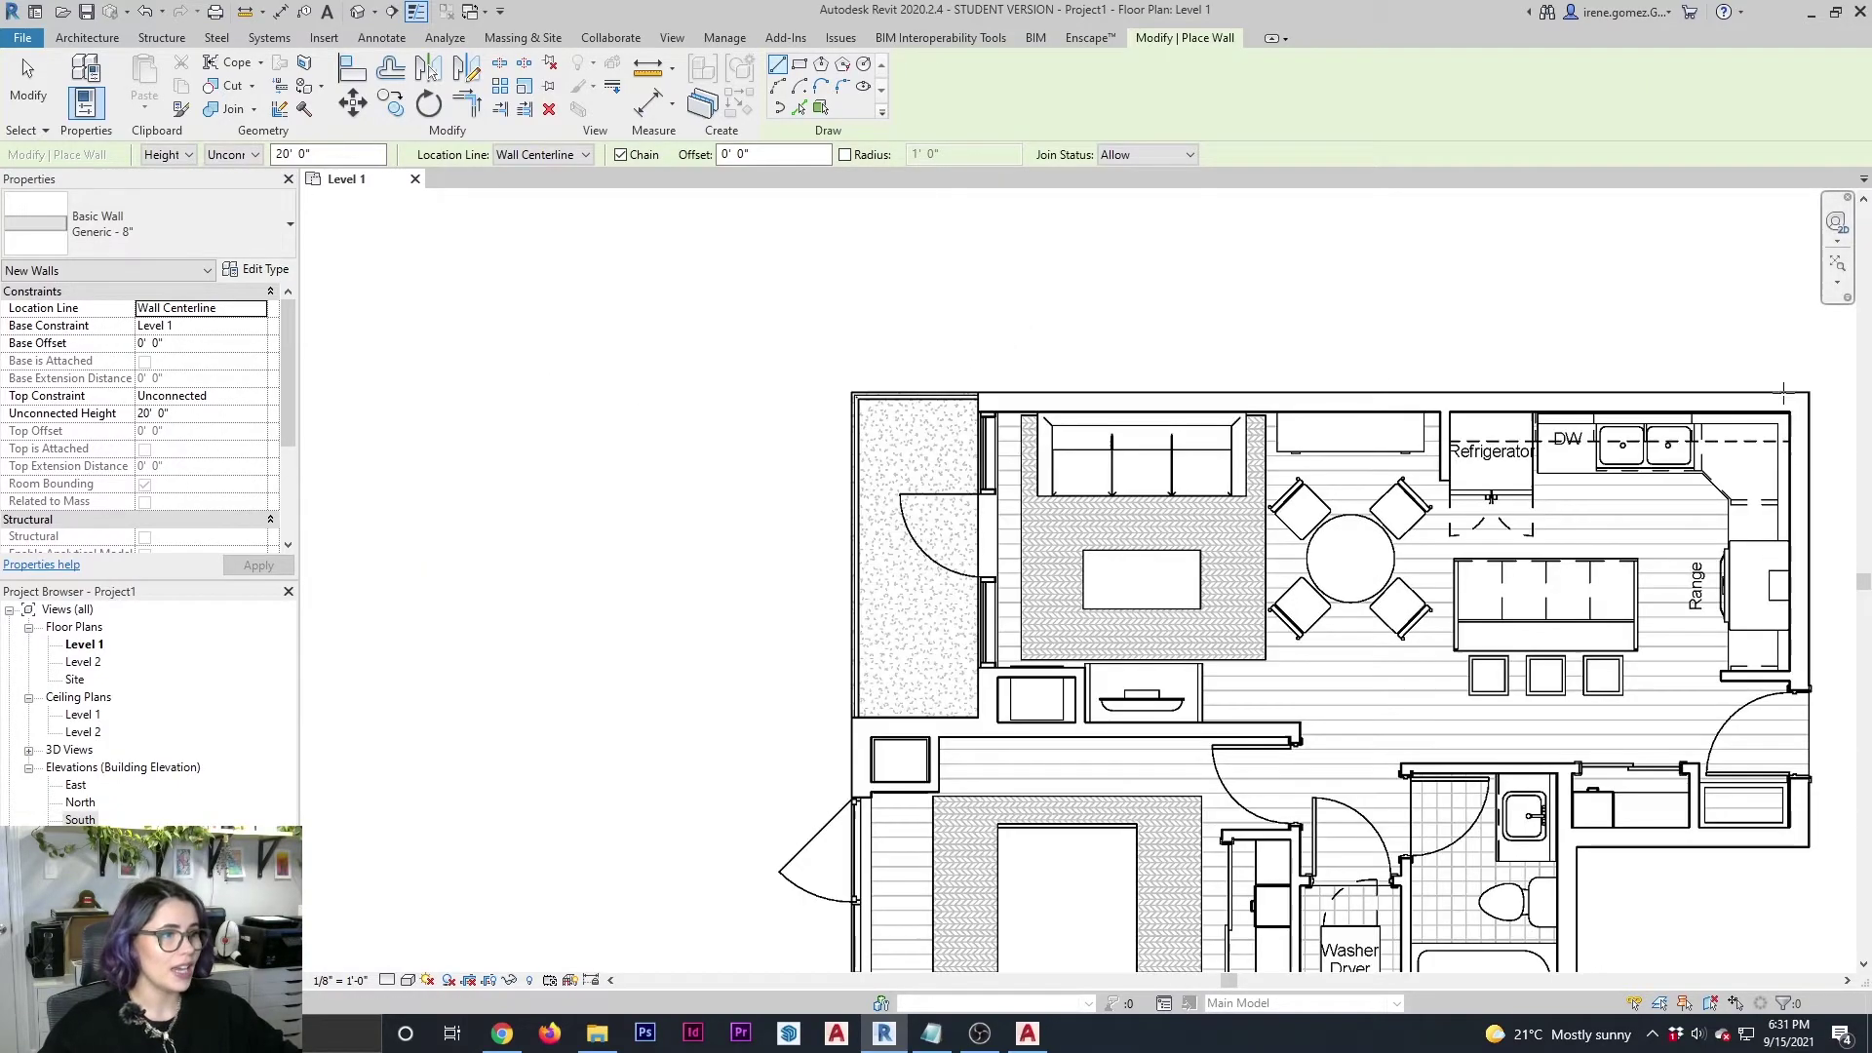
scroll(1798, 389, up, 3)
scroll(1579, 439, up, 2)
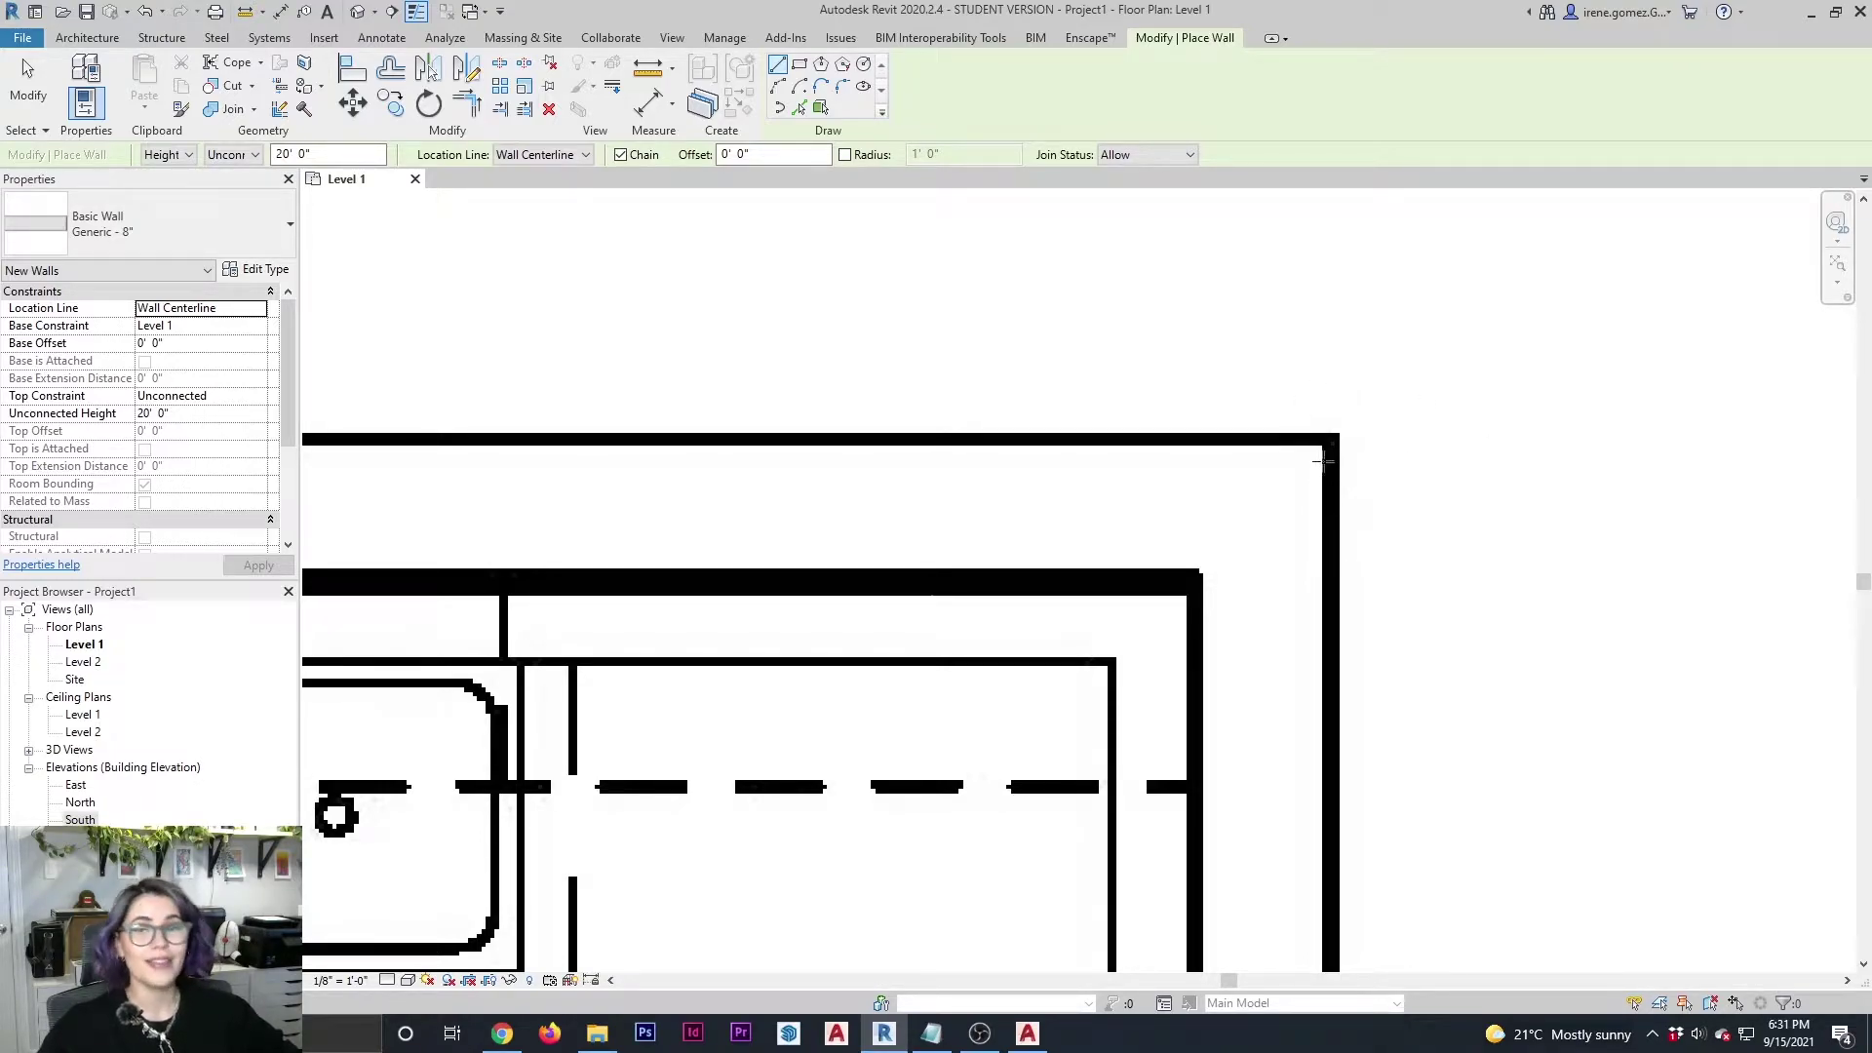
key(Escape)
key(Escape)
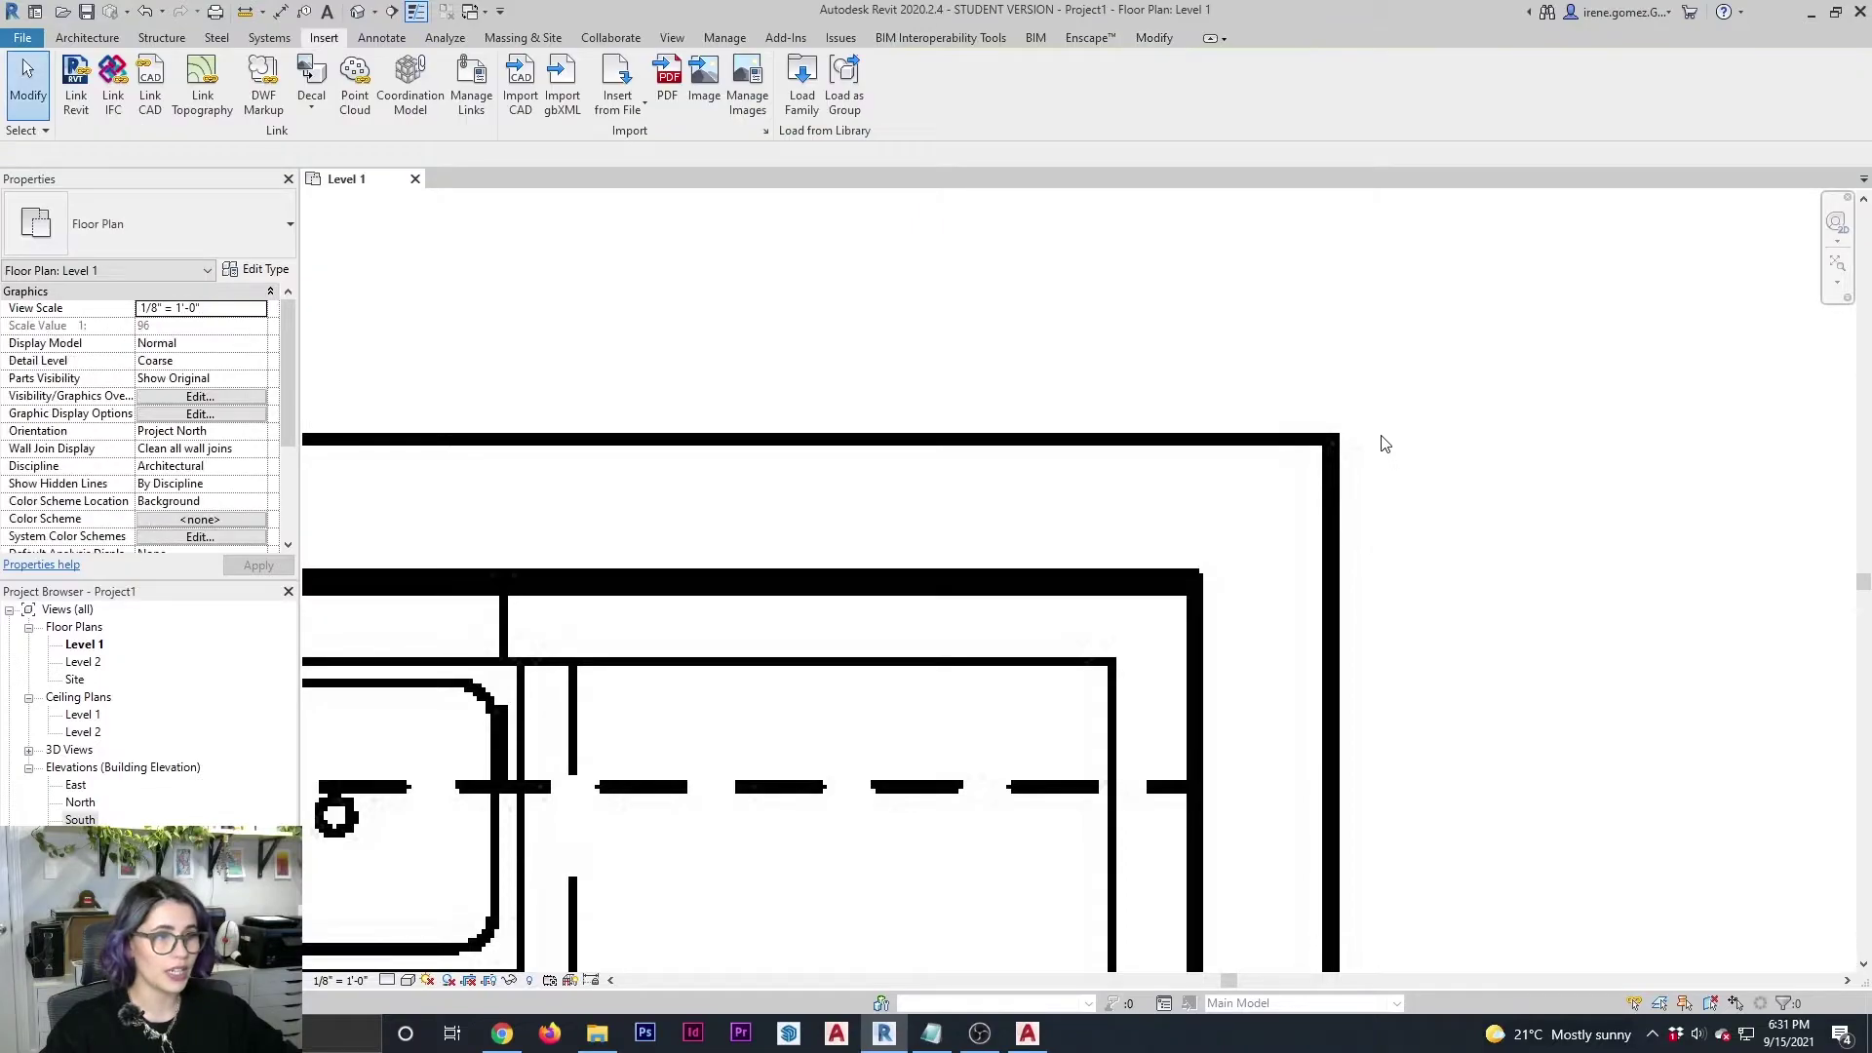
Zoom and pan Level 1 to frame the large CONDO.pdf image beside the small CAD import.
scroll(1385, 444, down, 6)
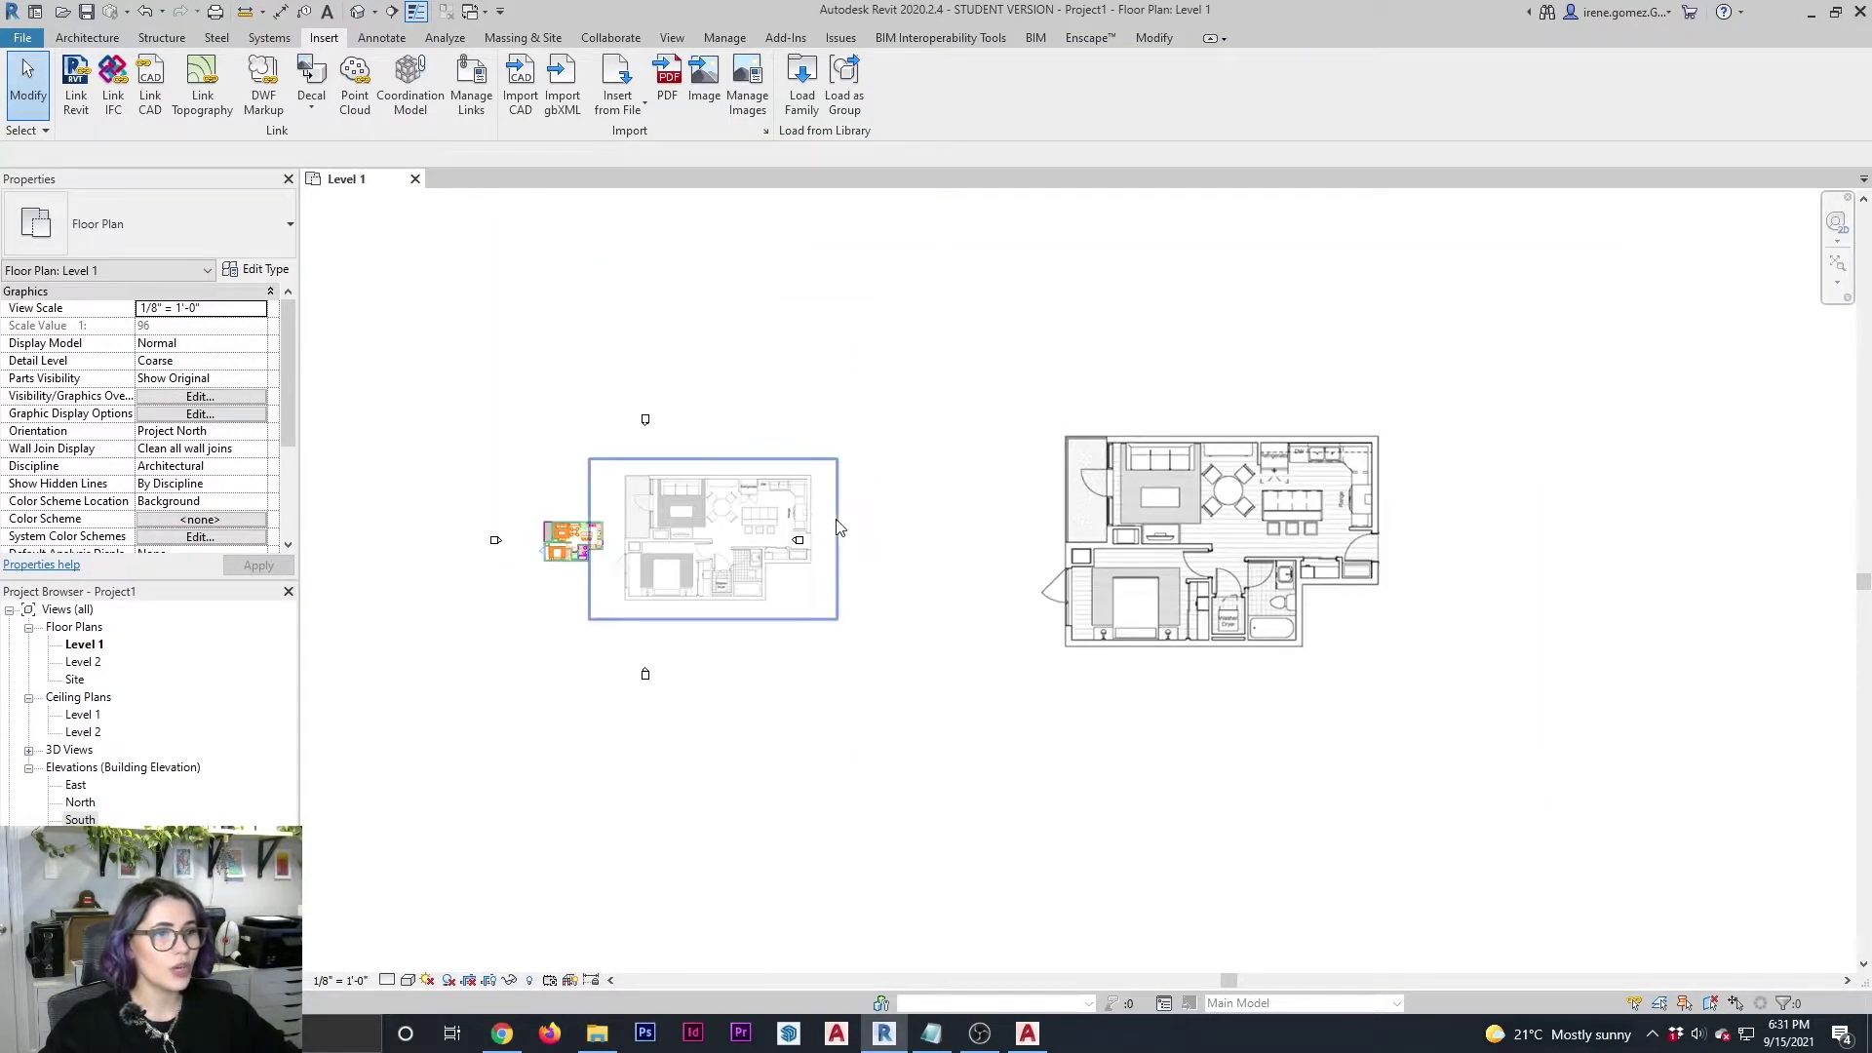
middle_drag(1038, 527, 1175, 527)
scroll(1066, 523, up, 3)
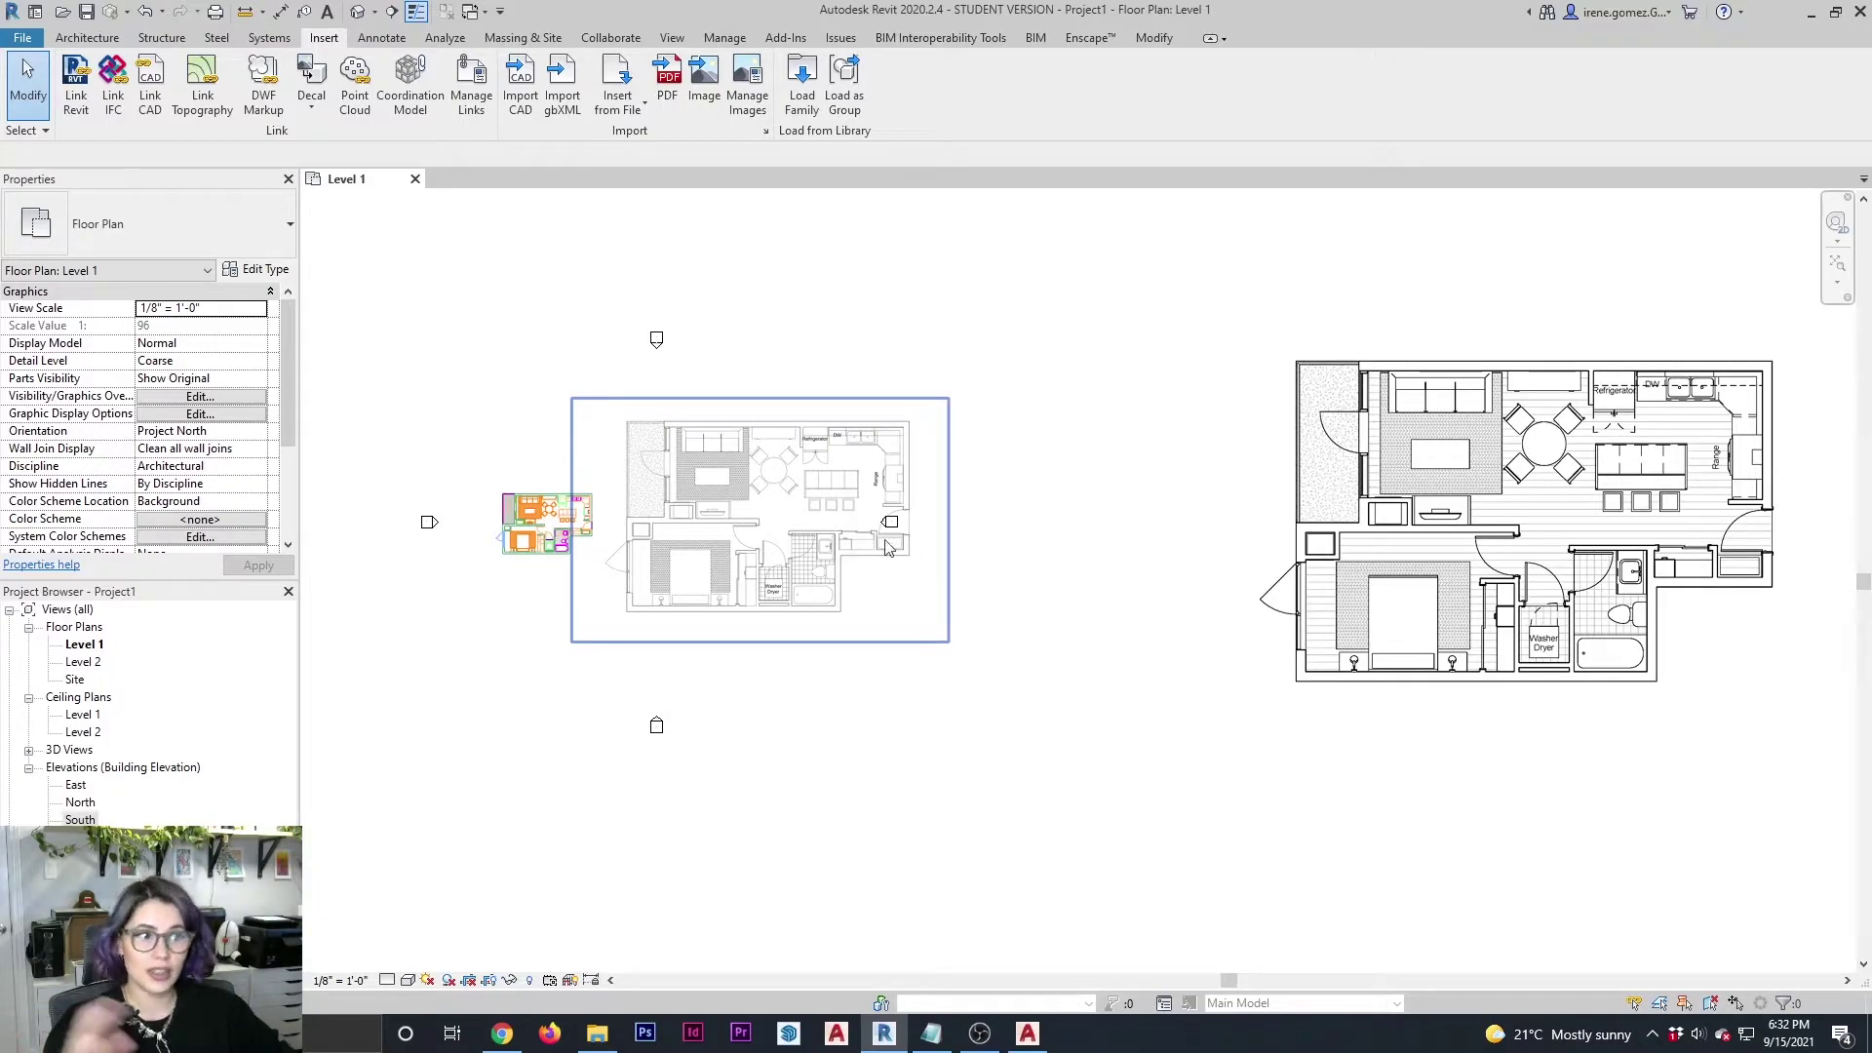
middle_drag(803, 570, 887, 585)
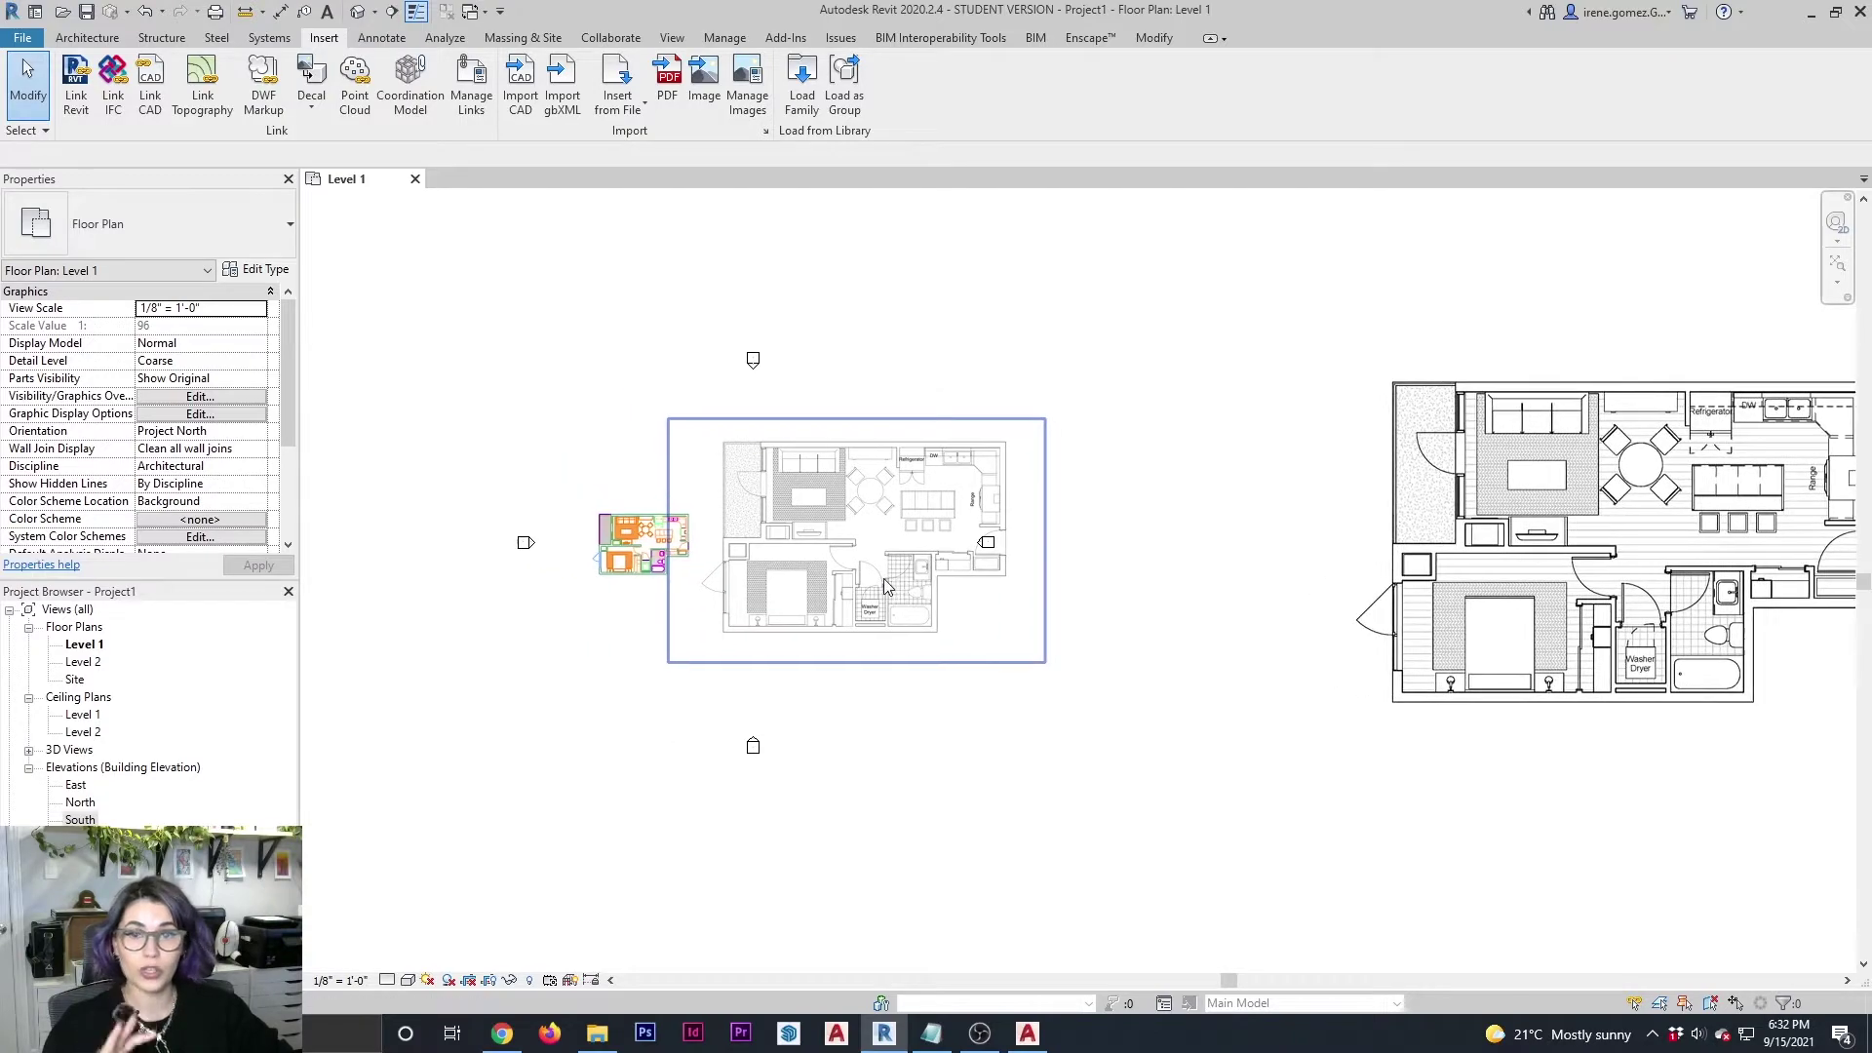
scroll(904, 573, up, 1)
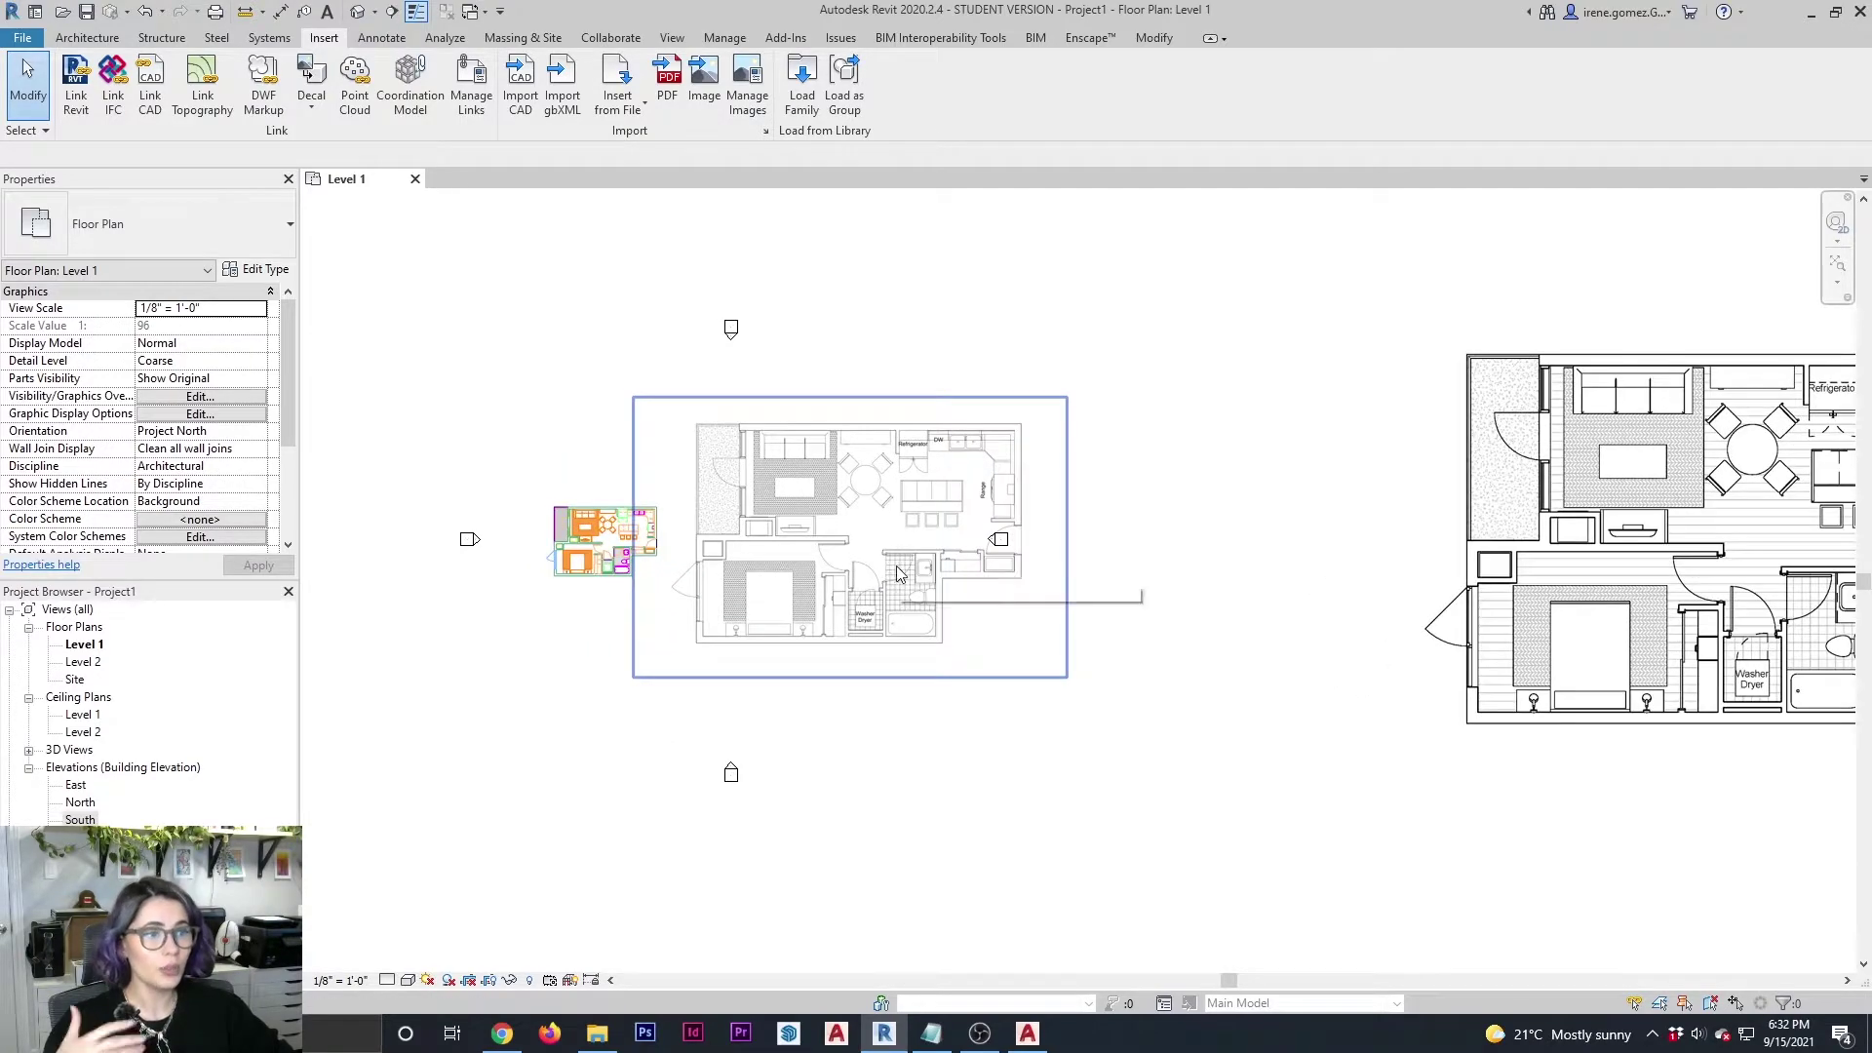
middle_drag(1216, 588, 1150, 585)
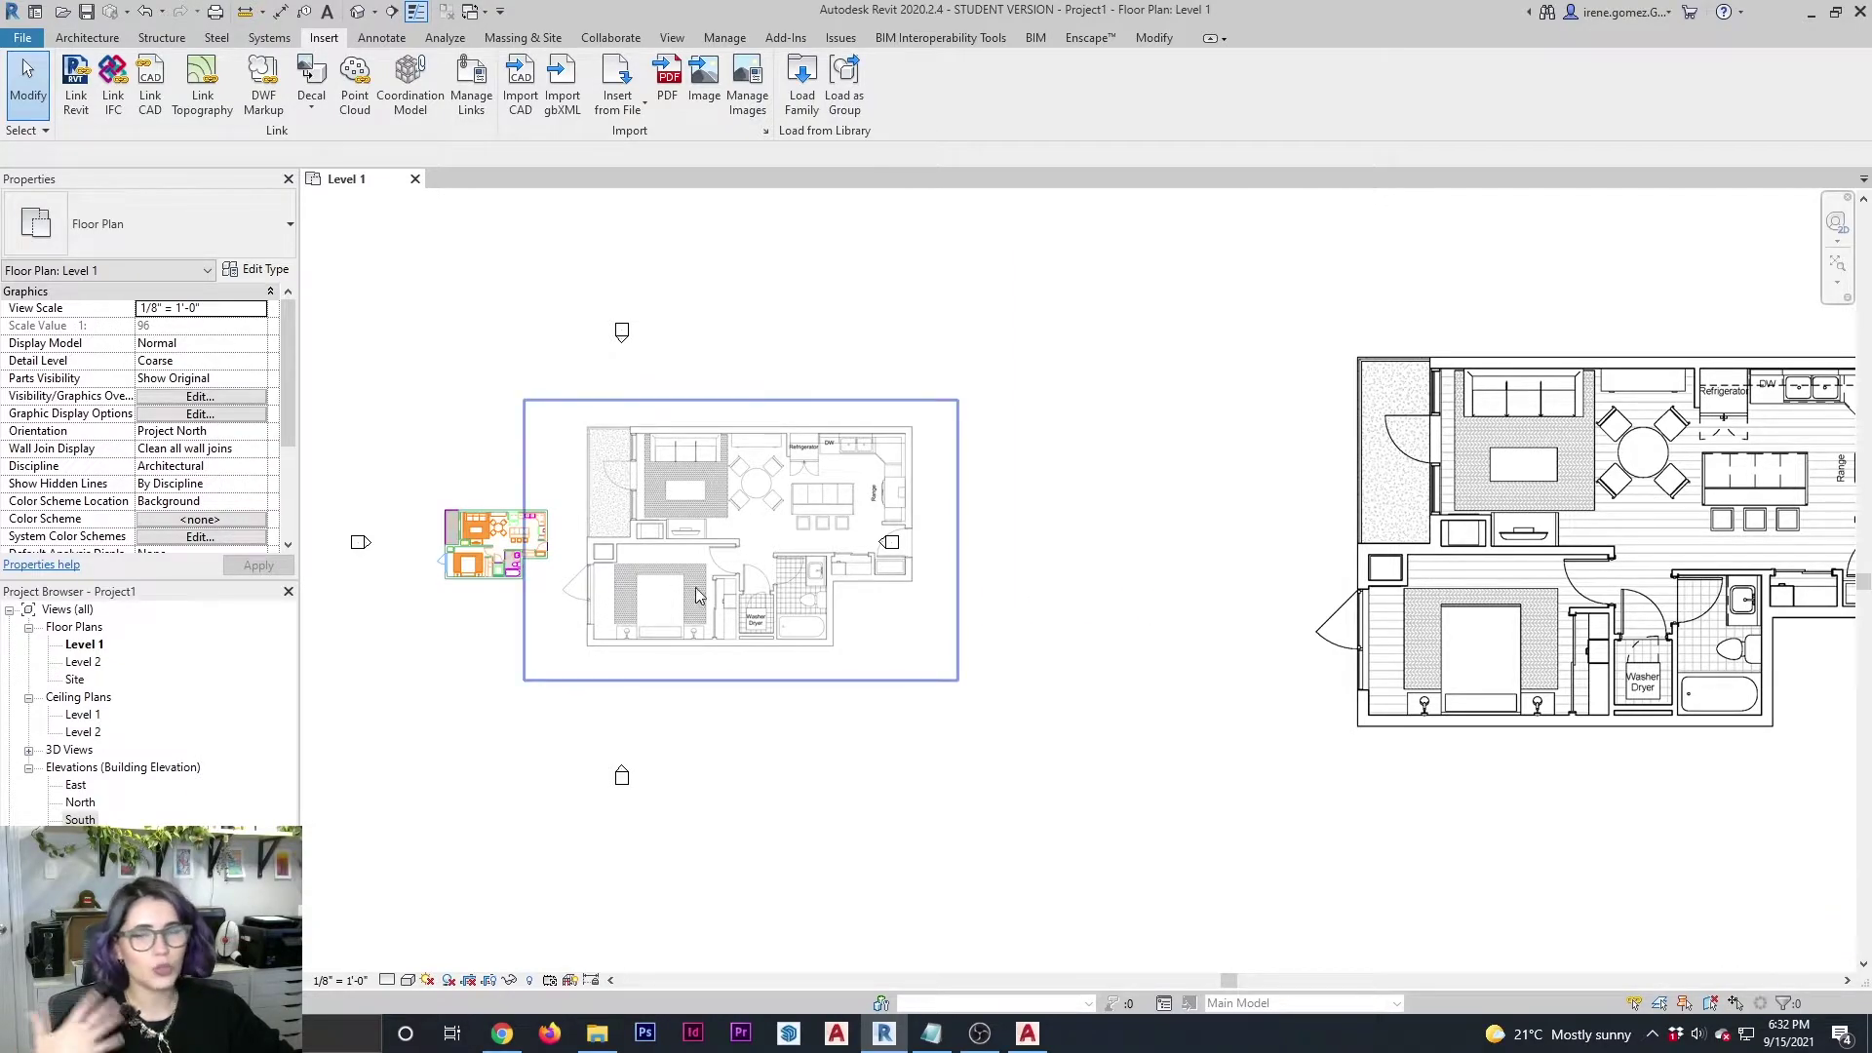
middle_drag(729, 603, 762, 610)
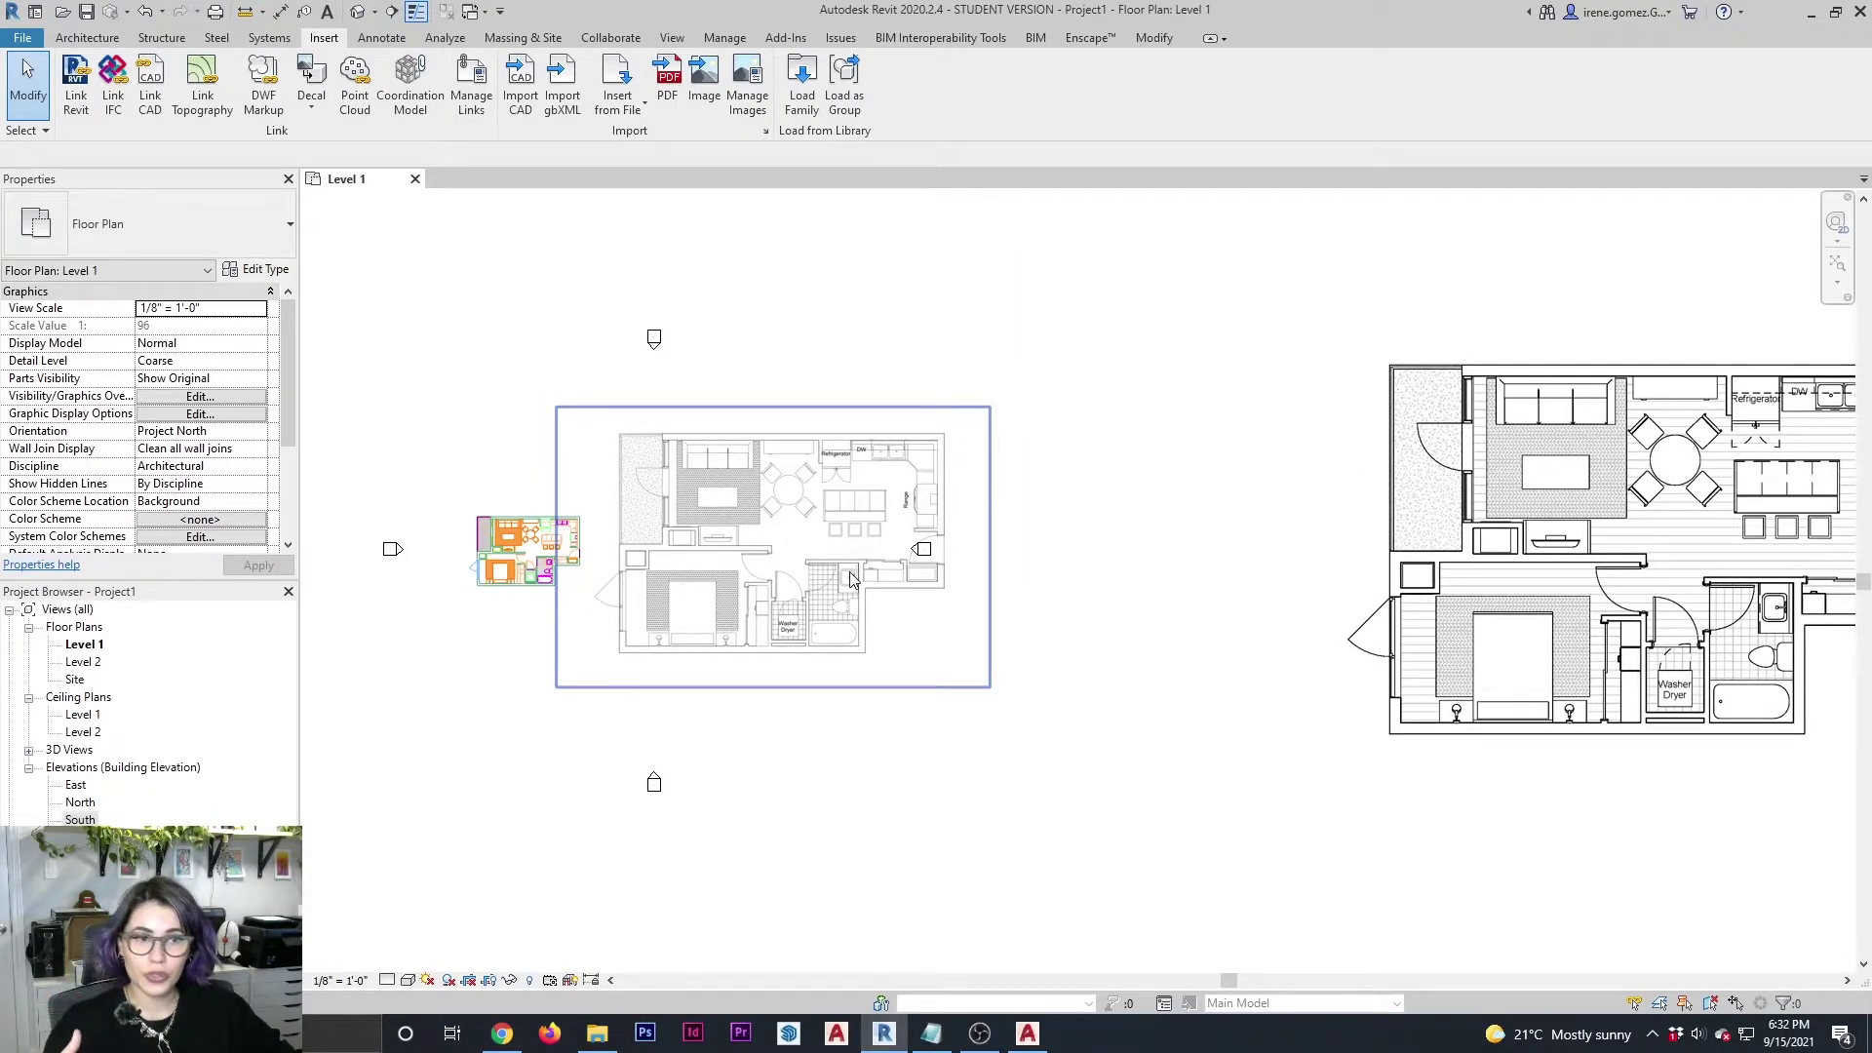
scroll(850, 580, up, 1)
scroll(716, 555, up, 1)
middle_drag(717, 561, 807, 583)
scroll(808, 583, up, 1)
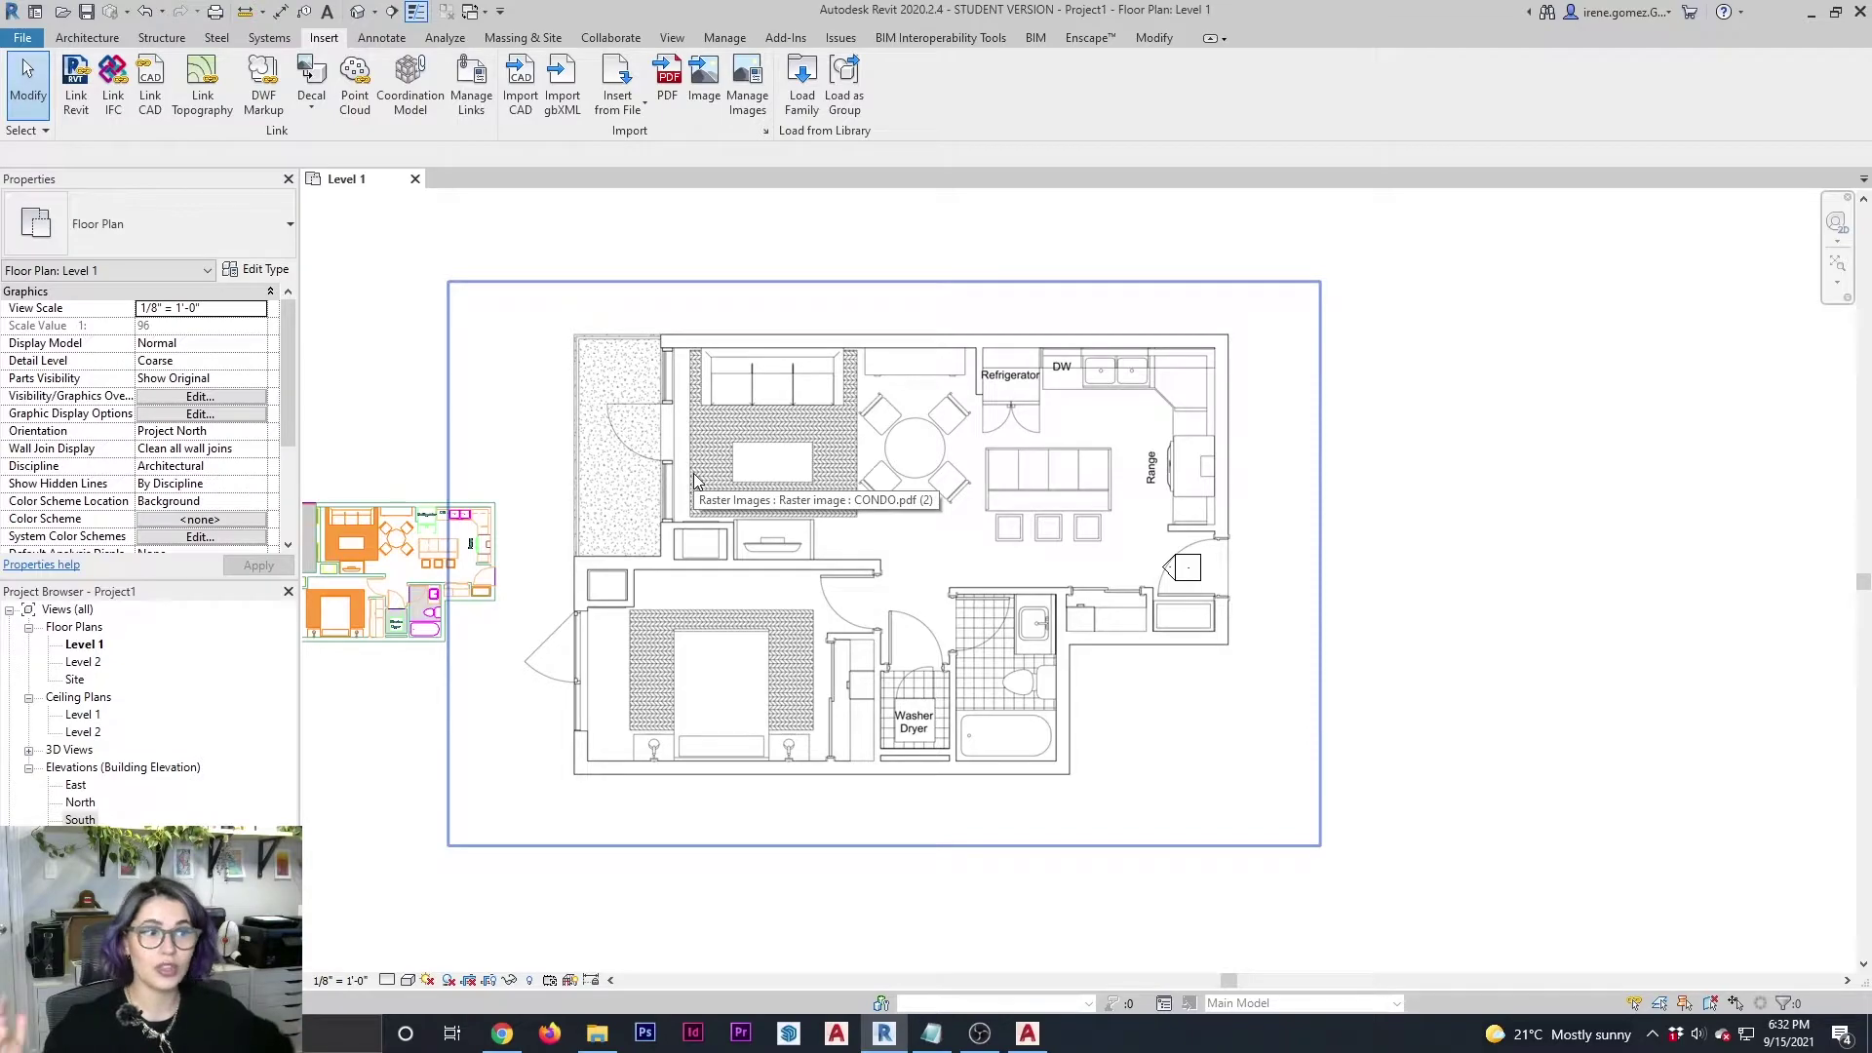
Zoom and pan around both imported plan images to inspect their rooms closely.
scroll(704, 554, down, 2)
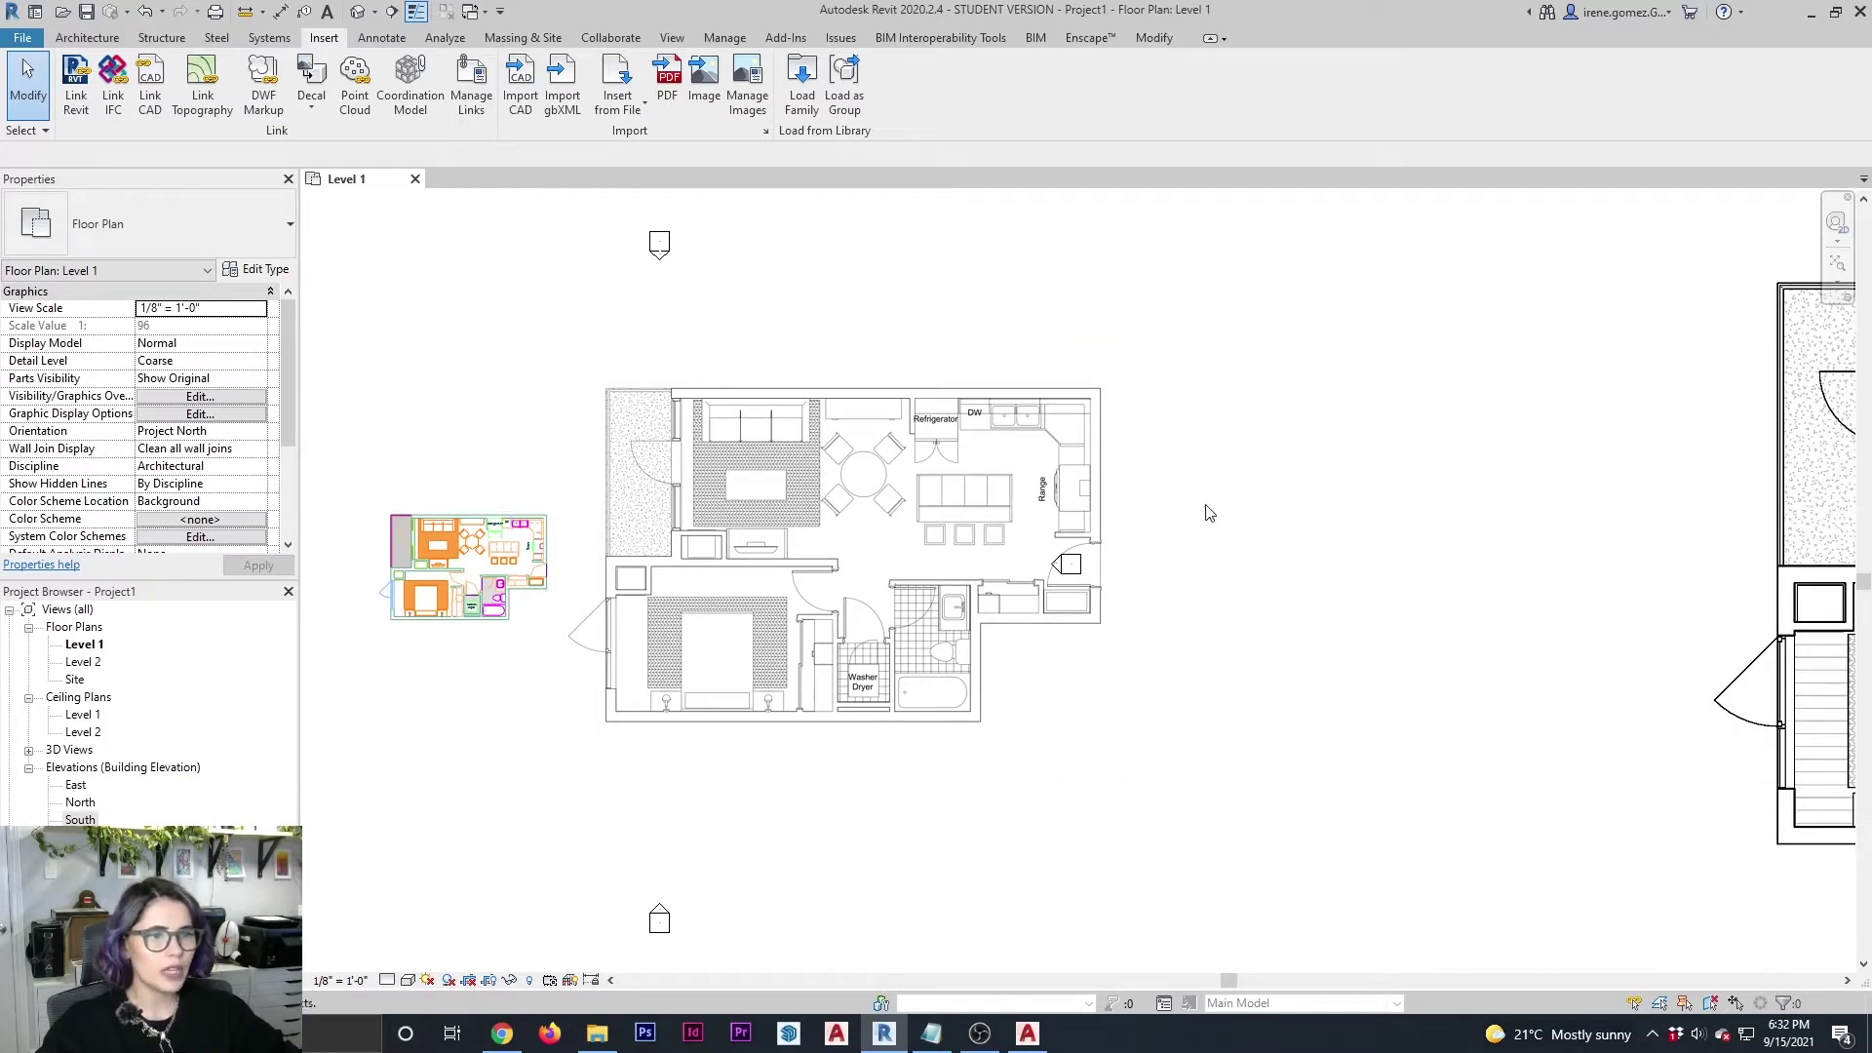
scroll(796, 597, up, 2)
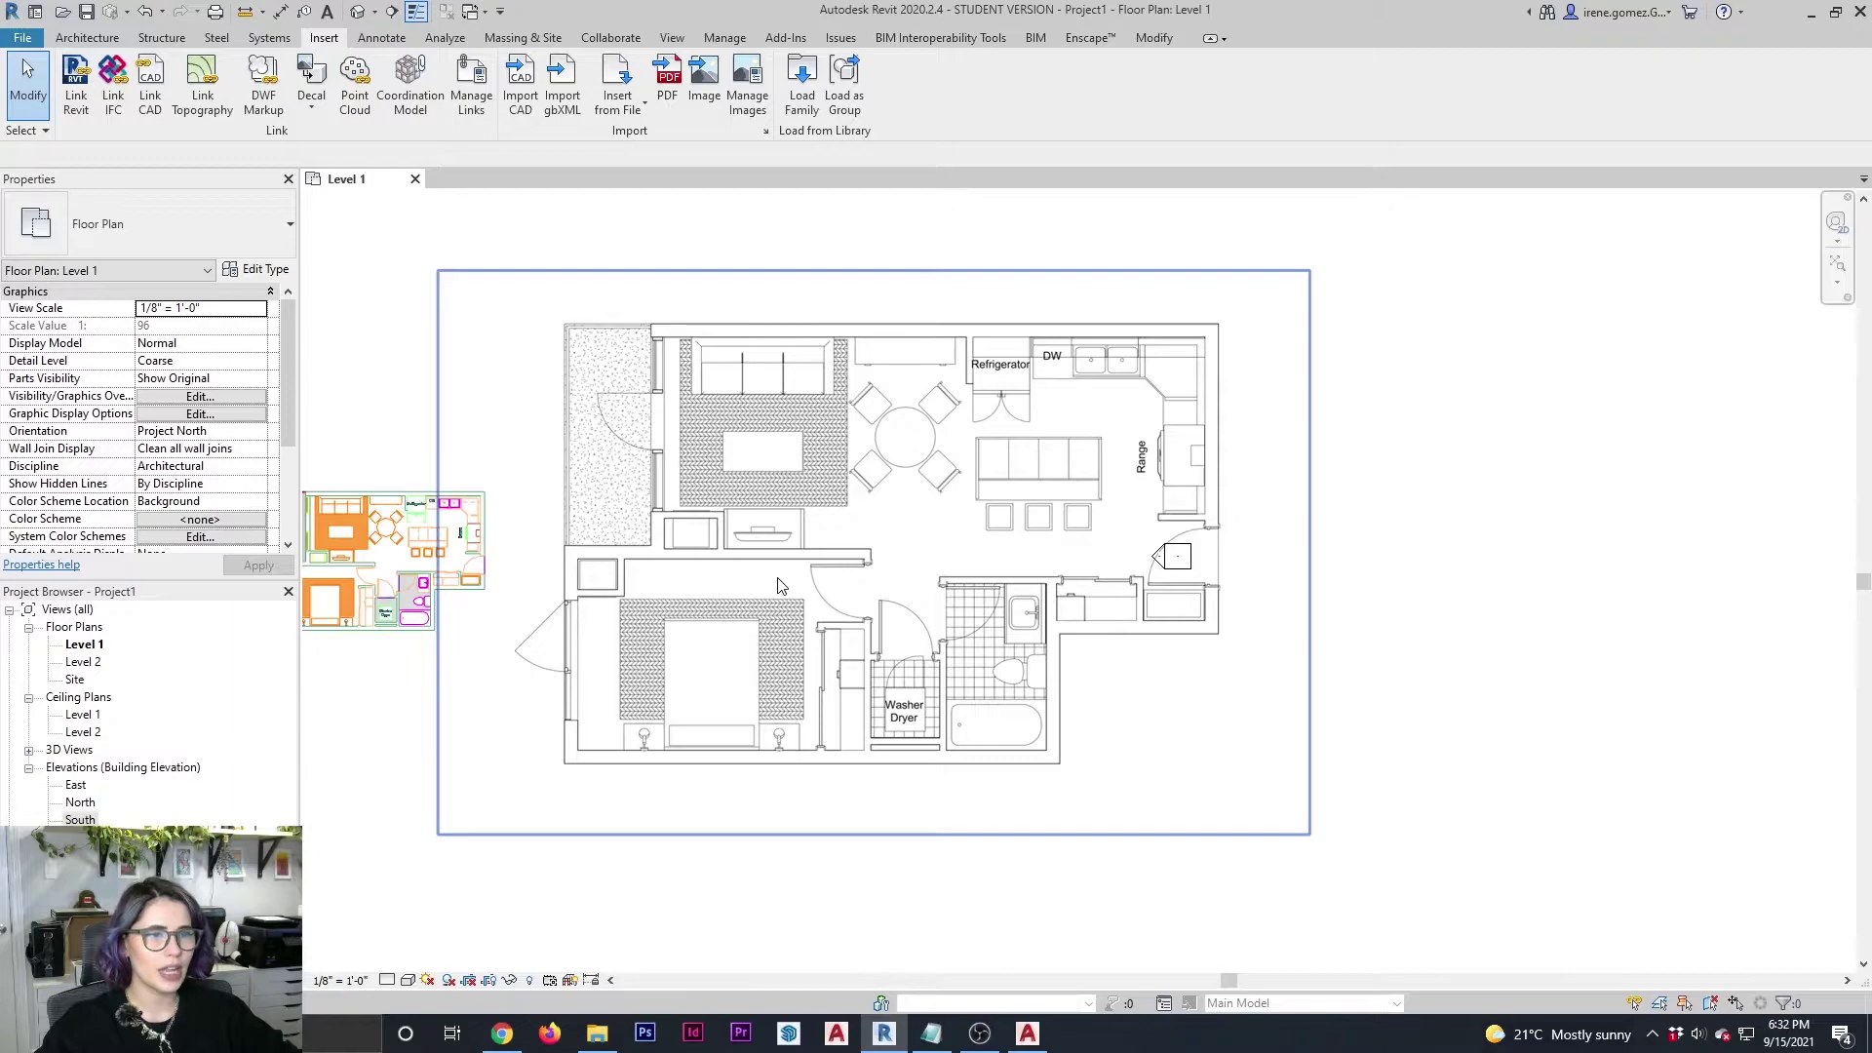
scroll(778, 584, up, 1)
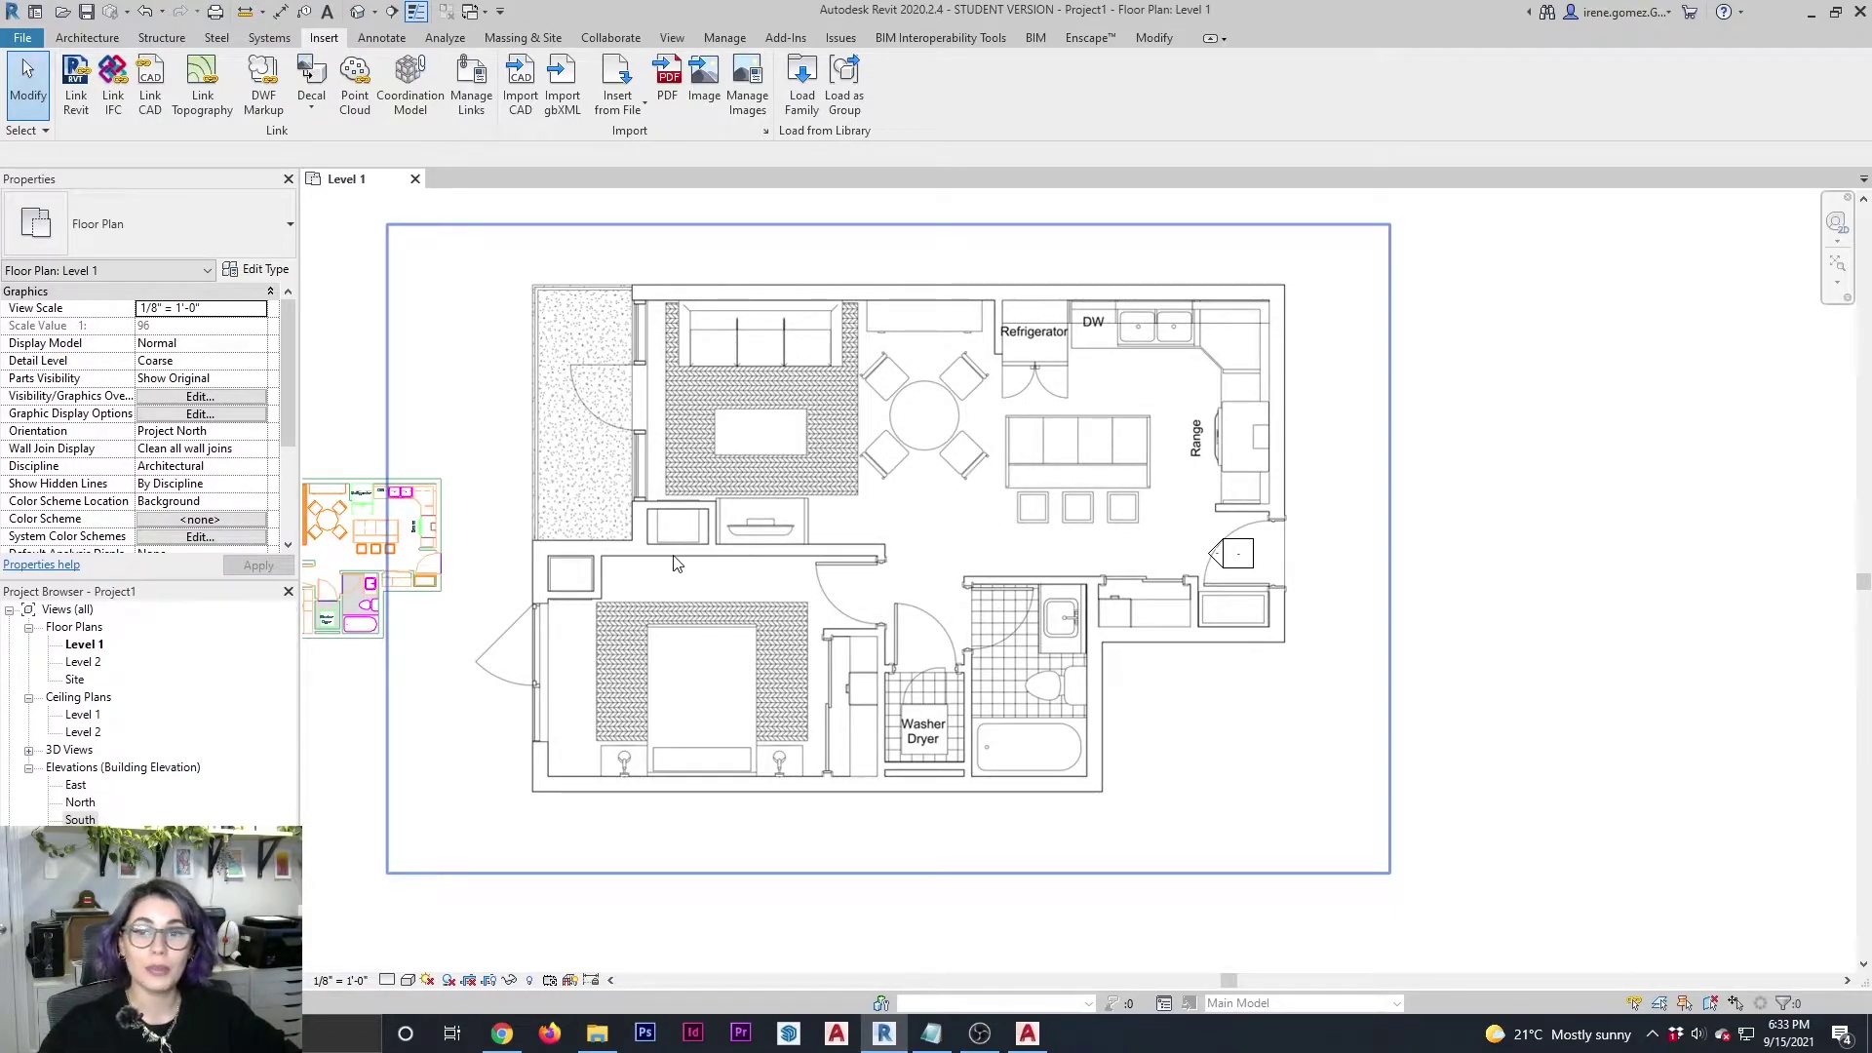
scroll(673, 573, up, 3)
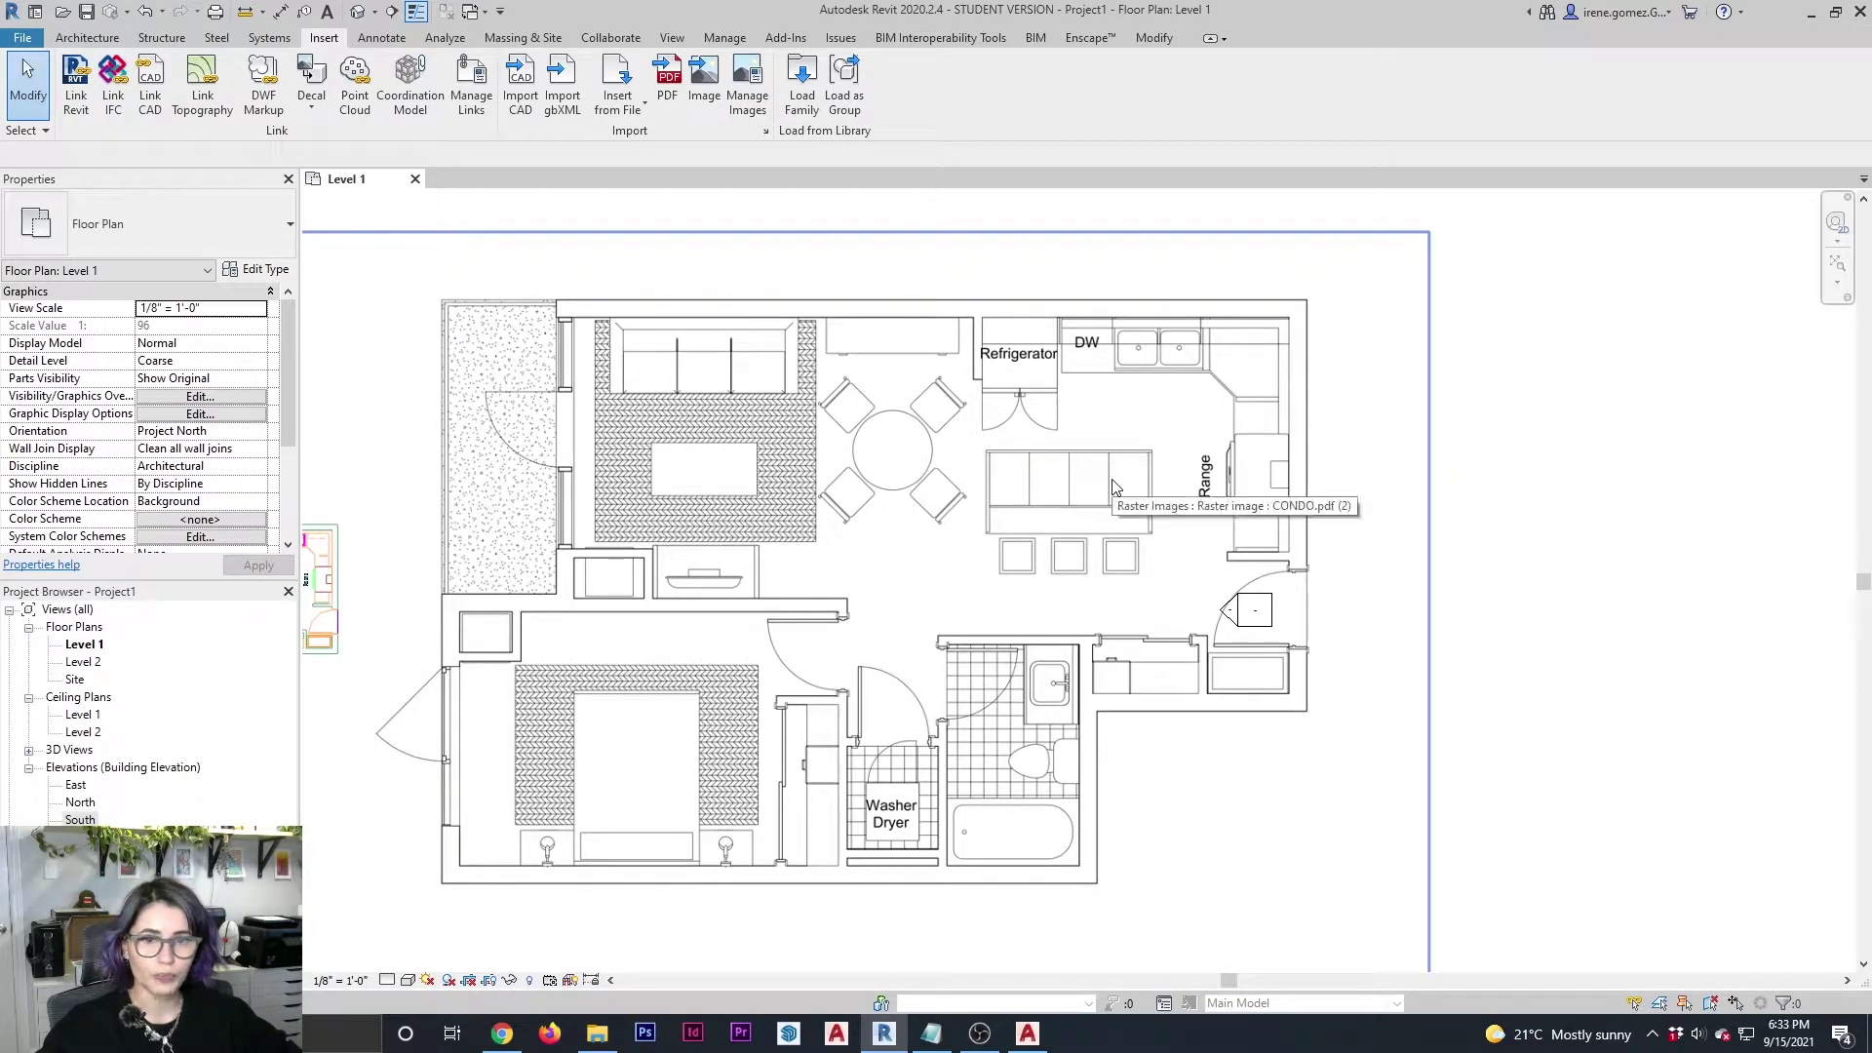
middle_drag(1014, 729, 1020, 645)
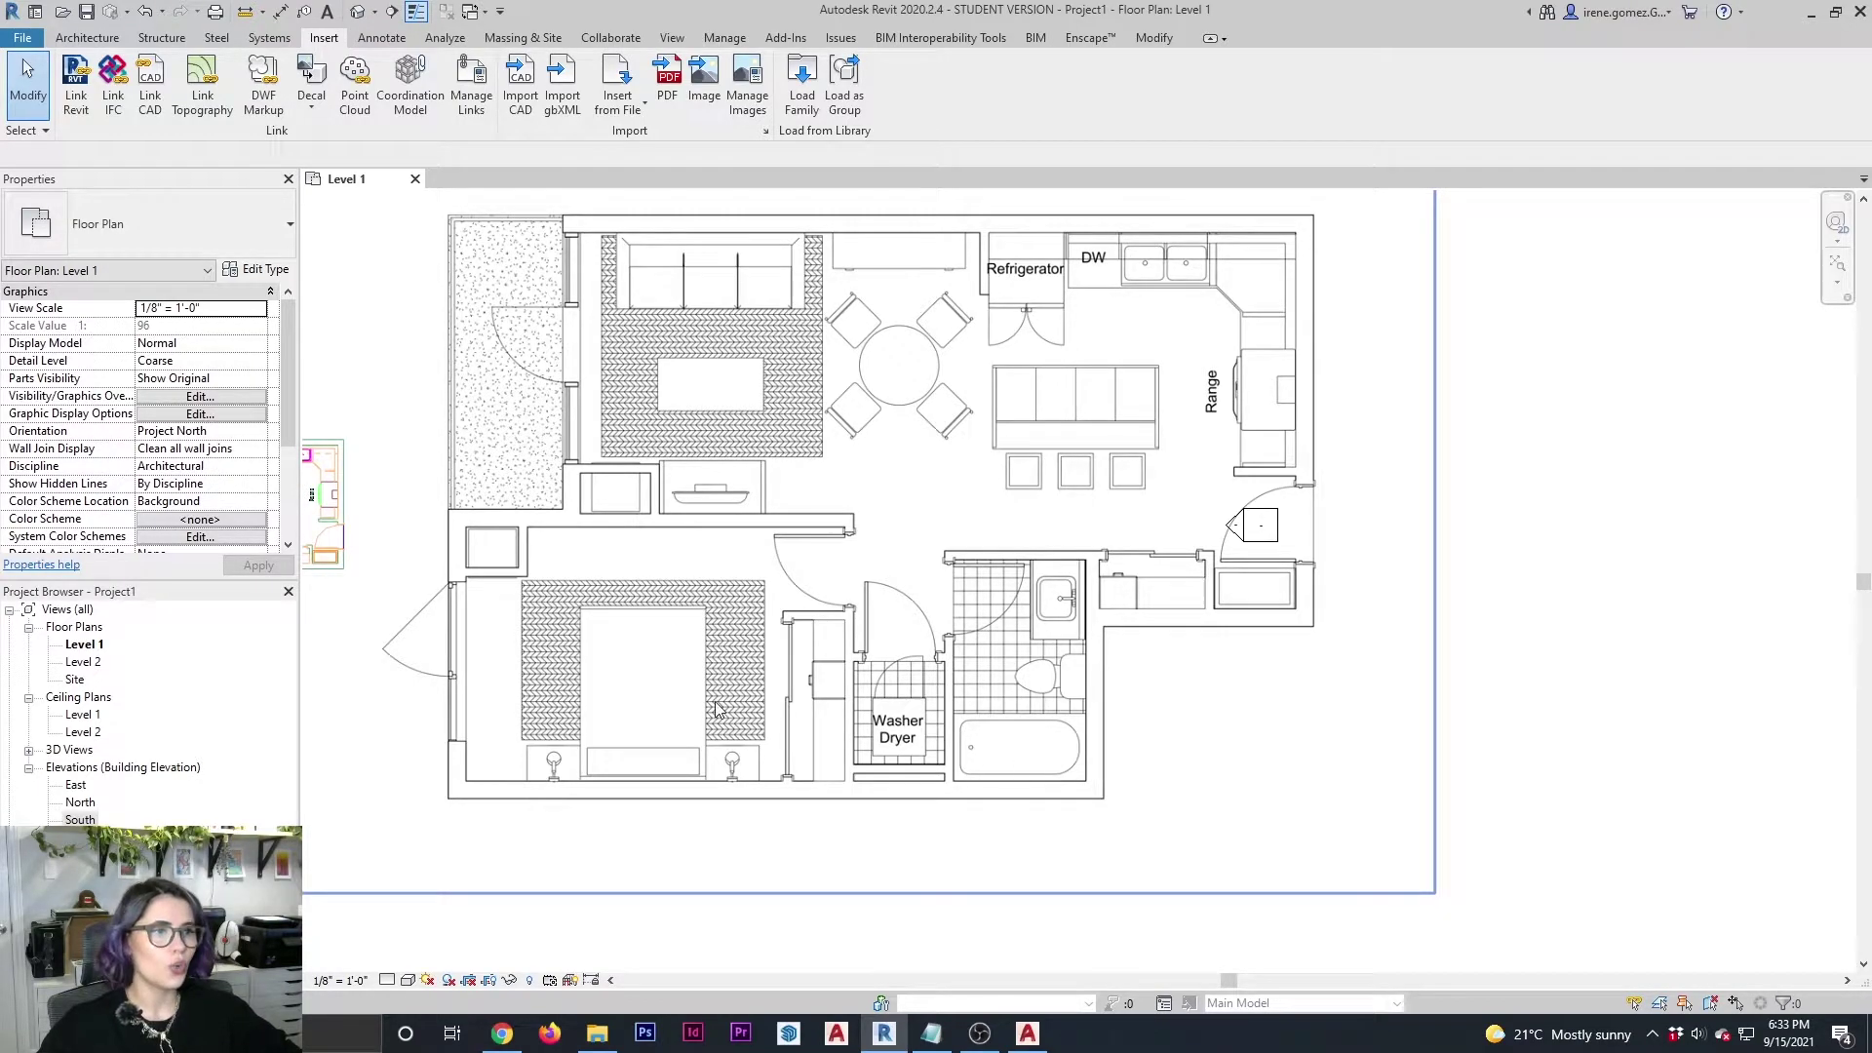
scroll(717, 709, down, 4)
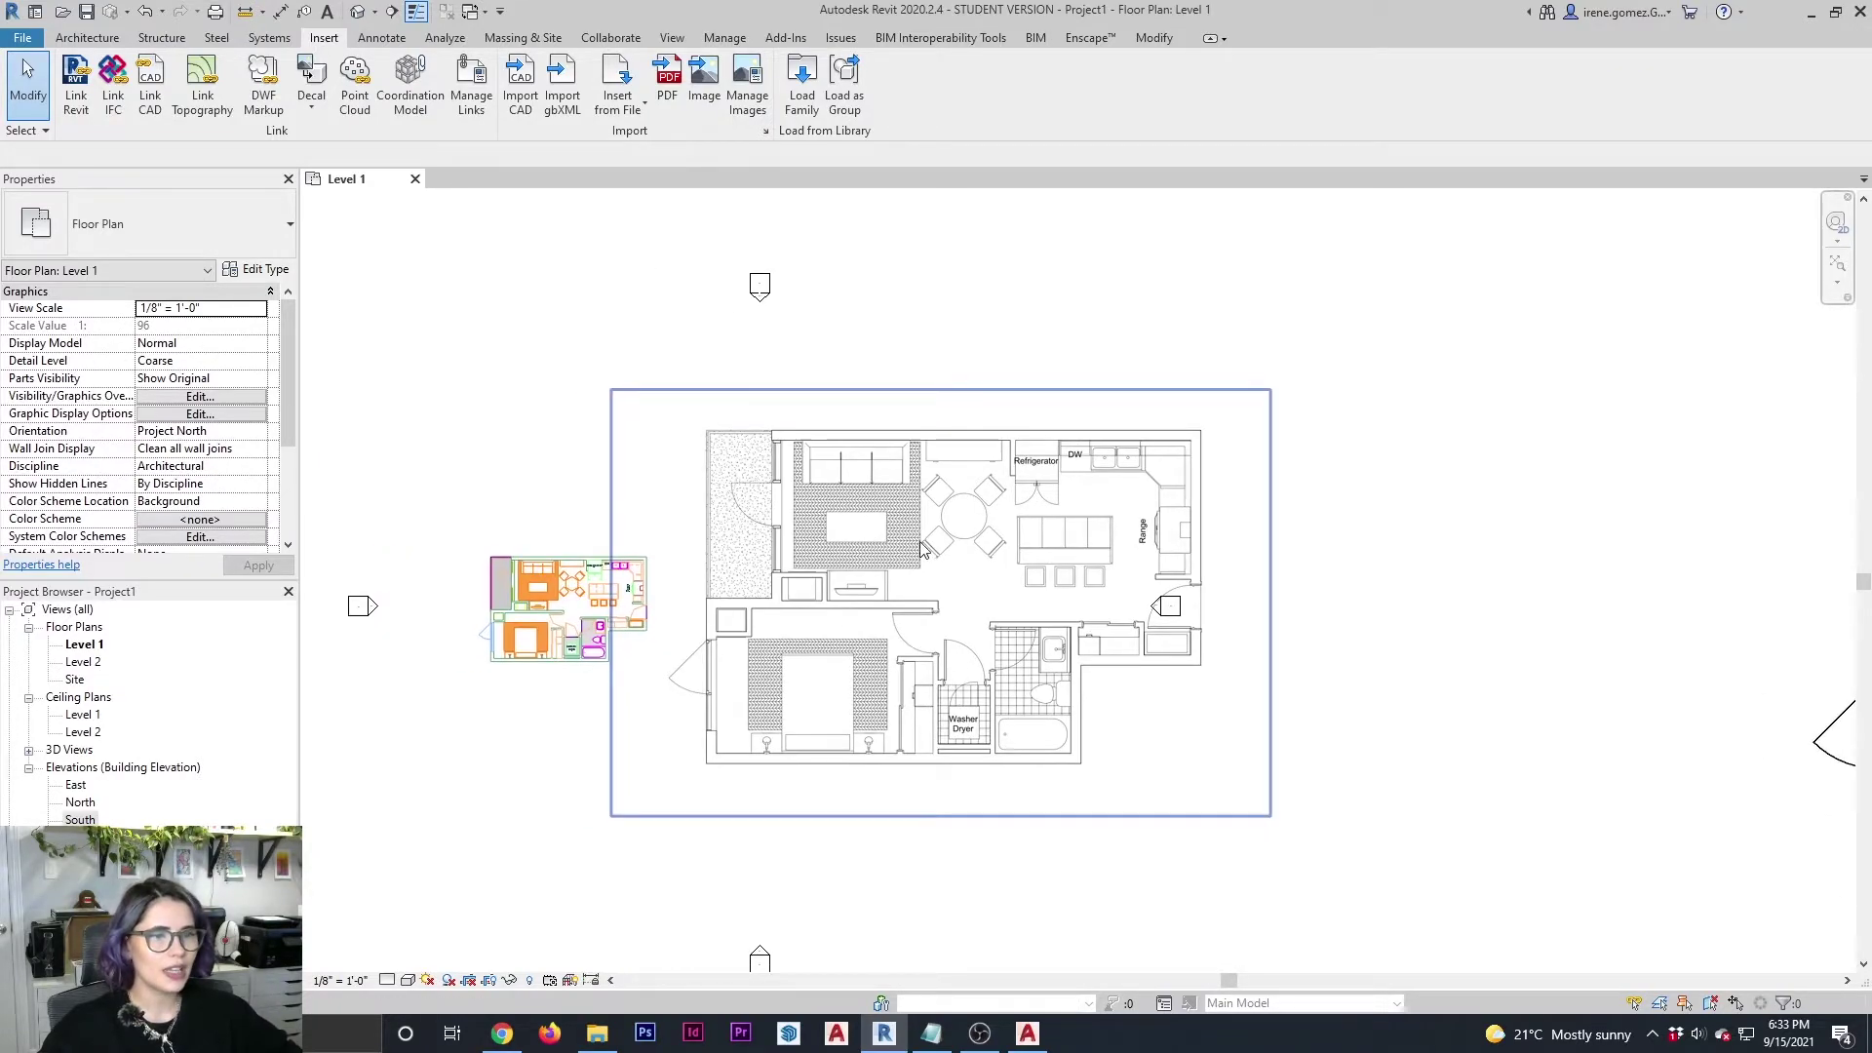
scroll(922, 548, up, 1)
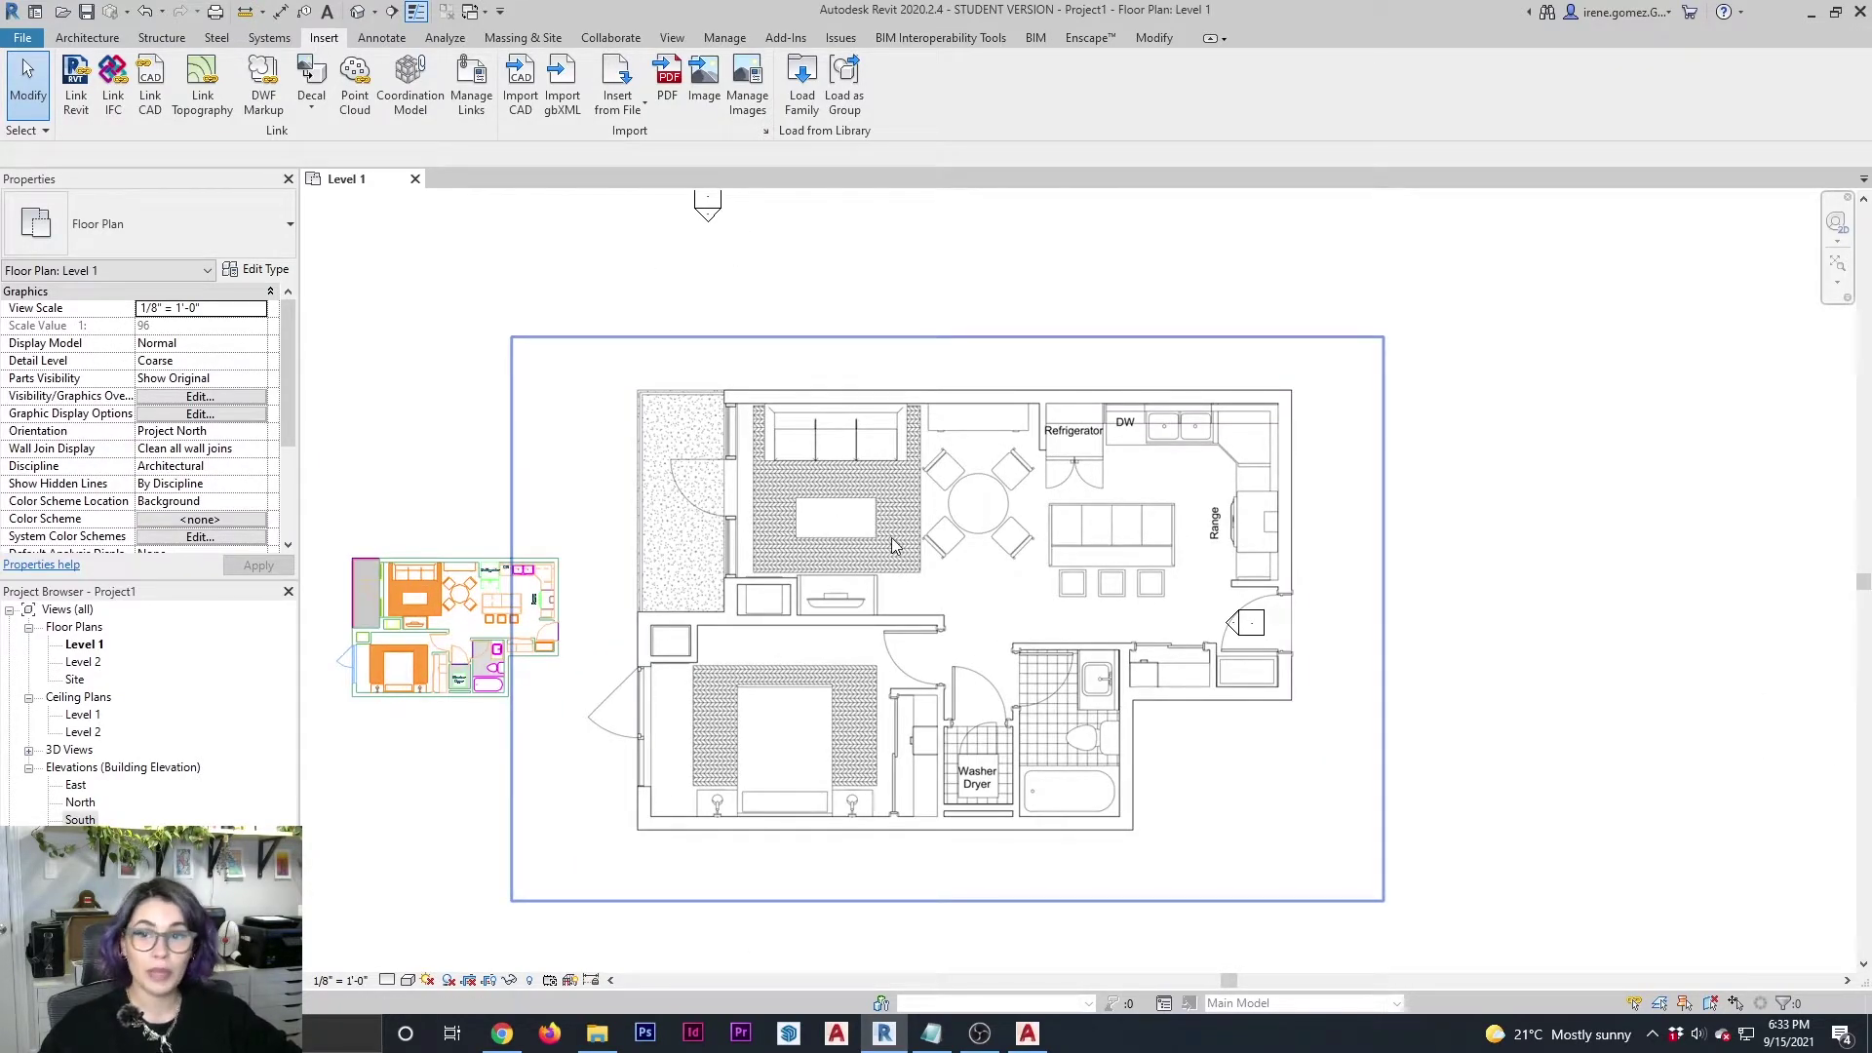
scroll(892, 540, down, 2)
middle_drag(1520, 546, 1043, 543)
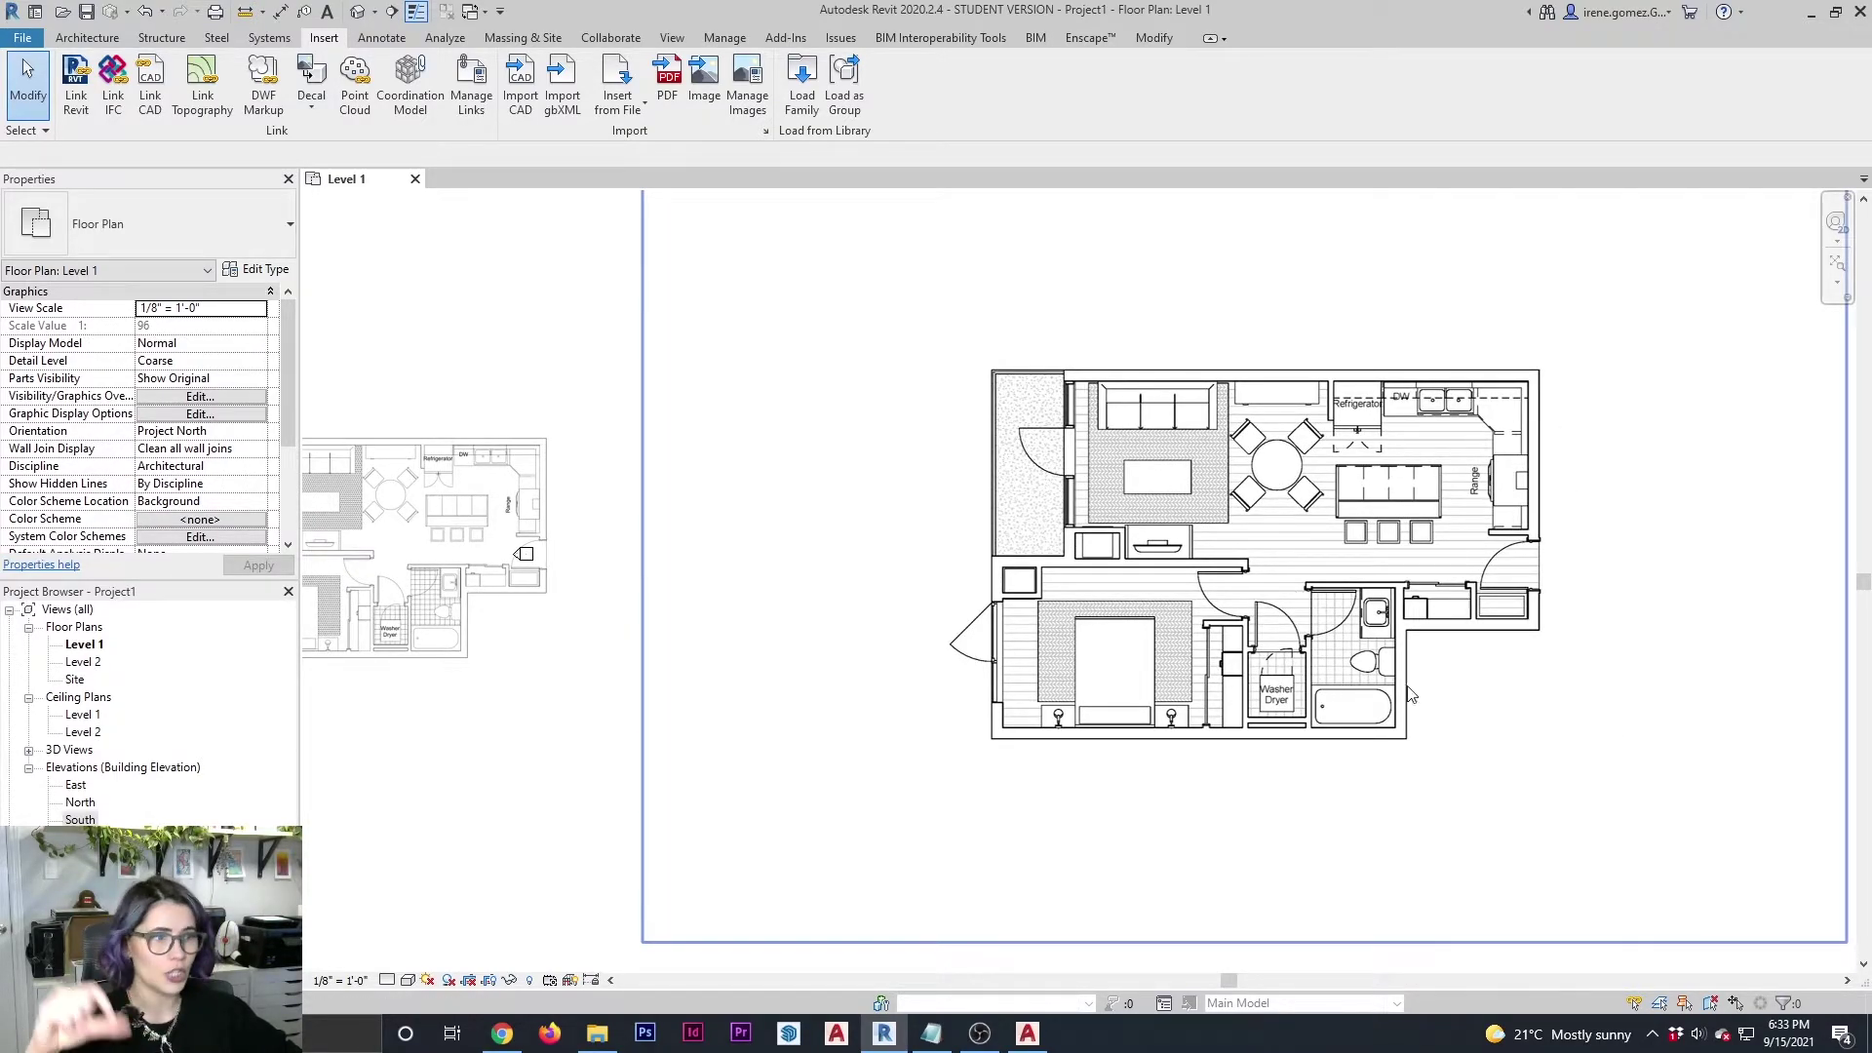
scroll(1409, 694, up, 4)
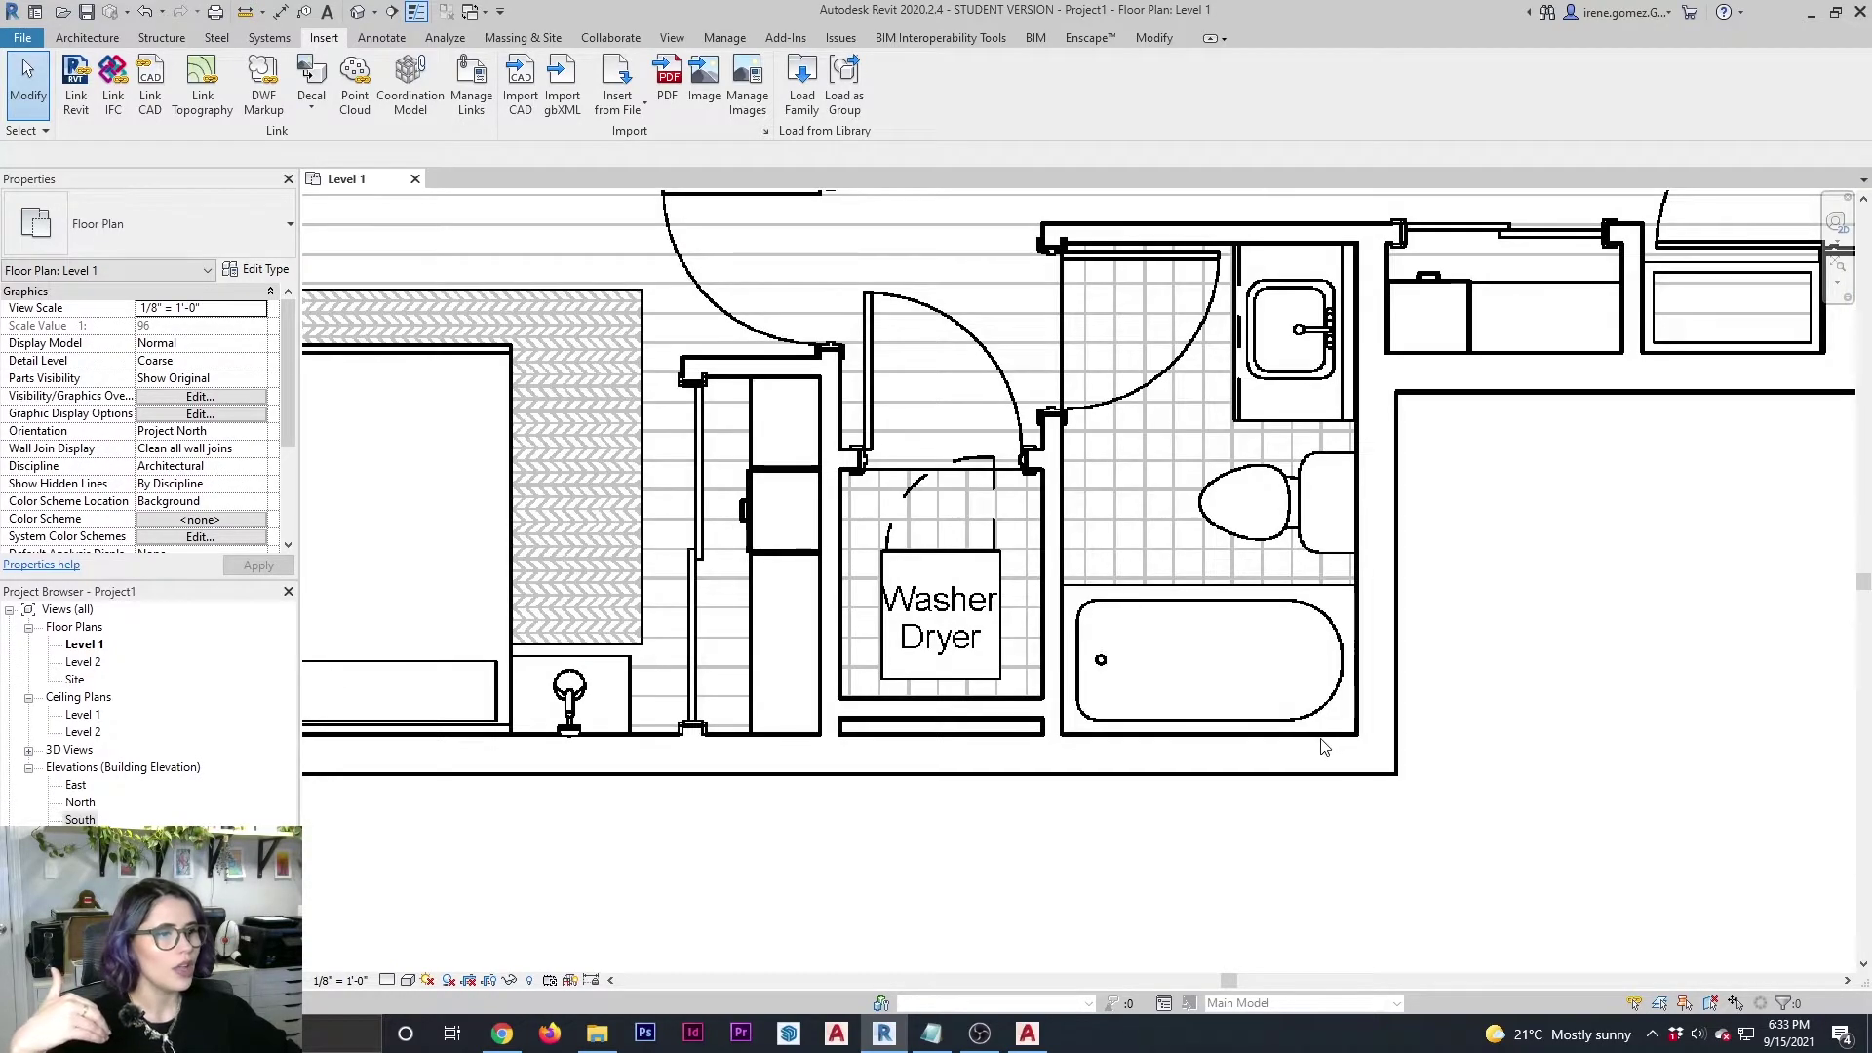
scroll(1404, 697, down, 5)
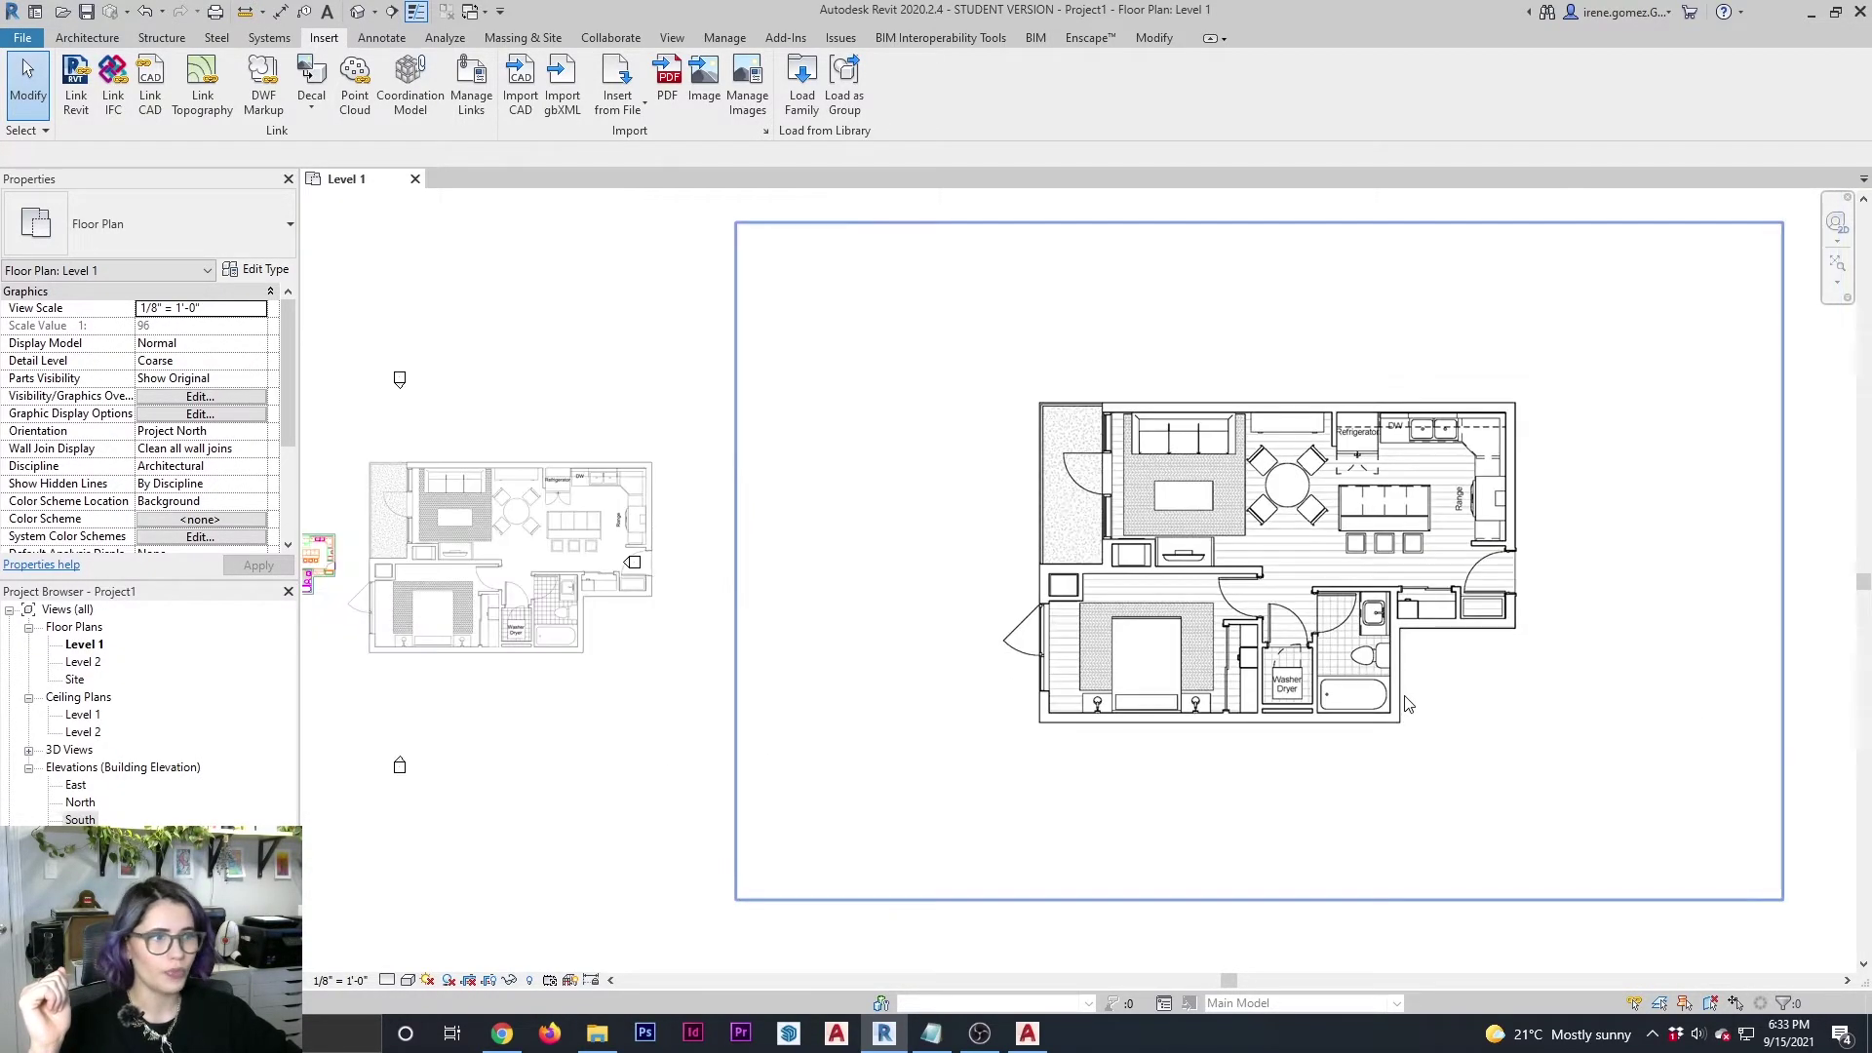
Switch to AutoCAD to view the CONDO PROJECT.dwg floor plan.
middle_drag(1023, 669, 1115, 660)
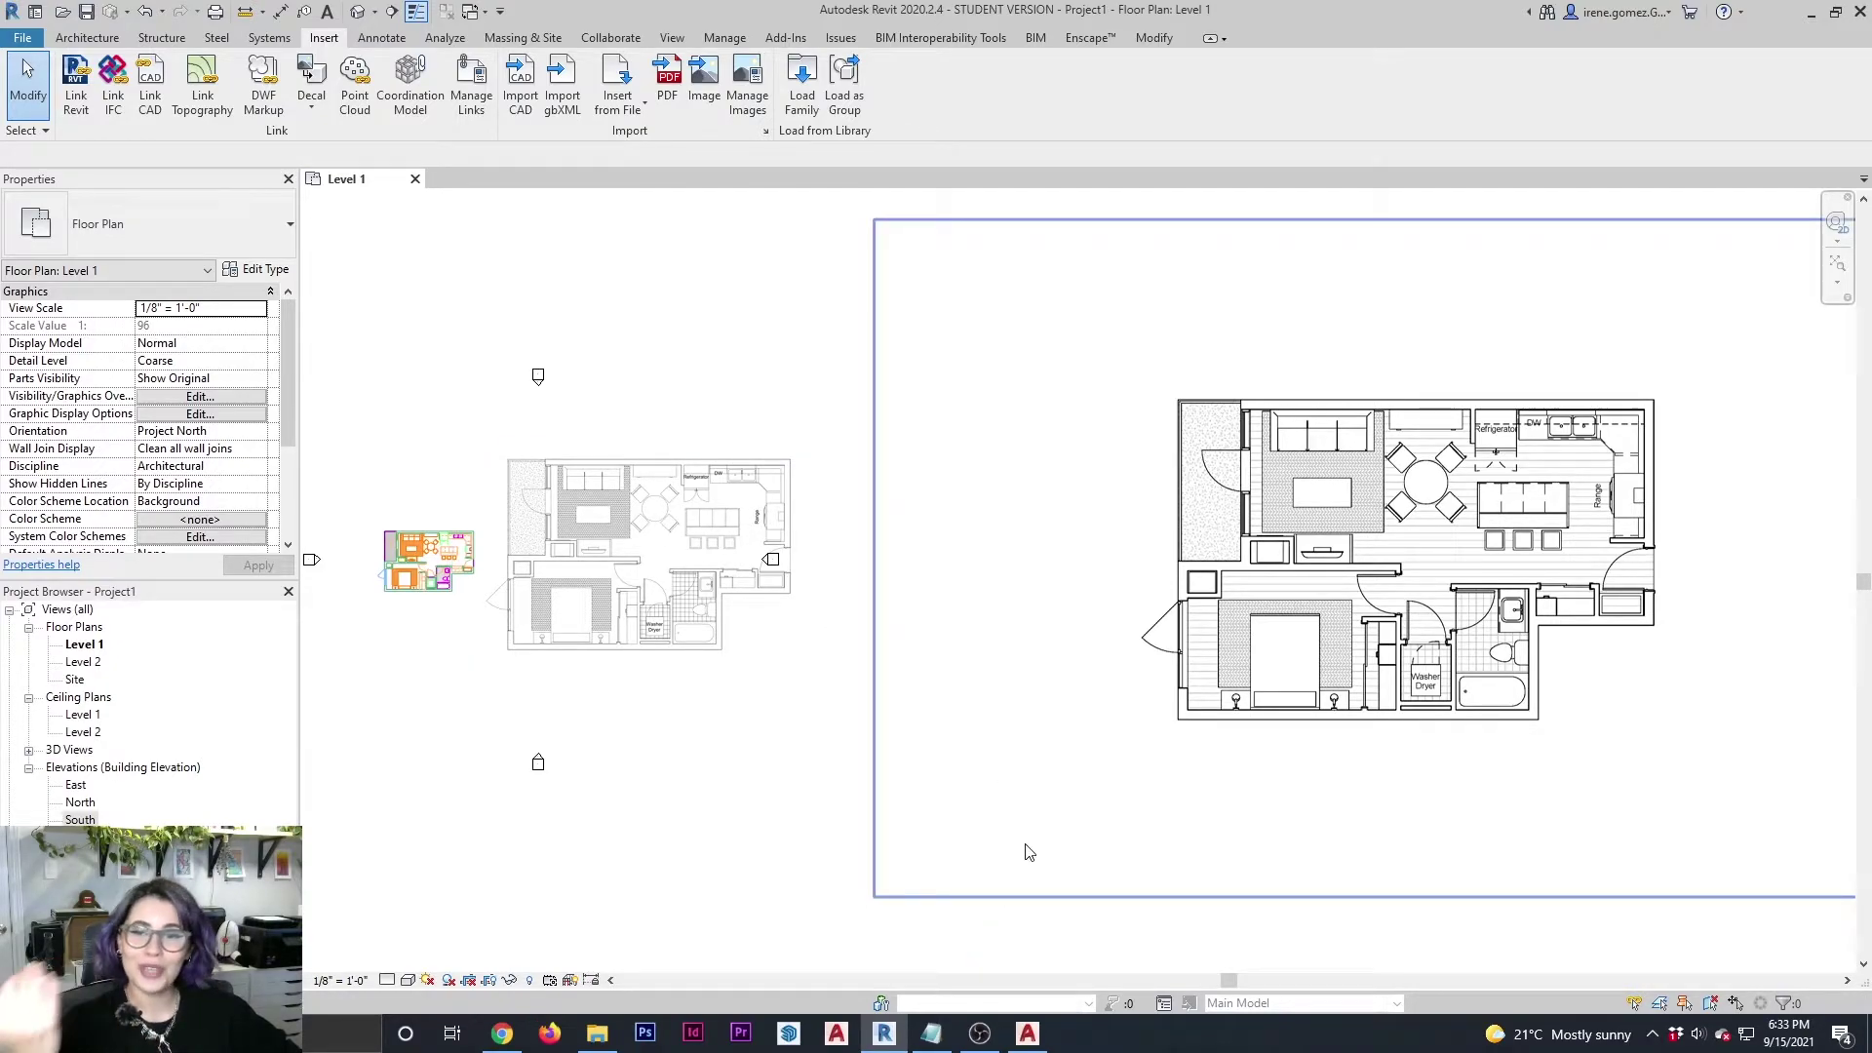
click(1028, 1033)
middle_drag(1098, 467, 1106, 505)
Run DIST (DI) and pick a first point in the kitchen, then cancel.
scroll(1106, 505, down, 5)
scroll(1257, 570, up, 3)
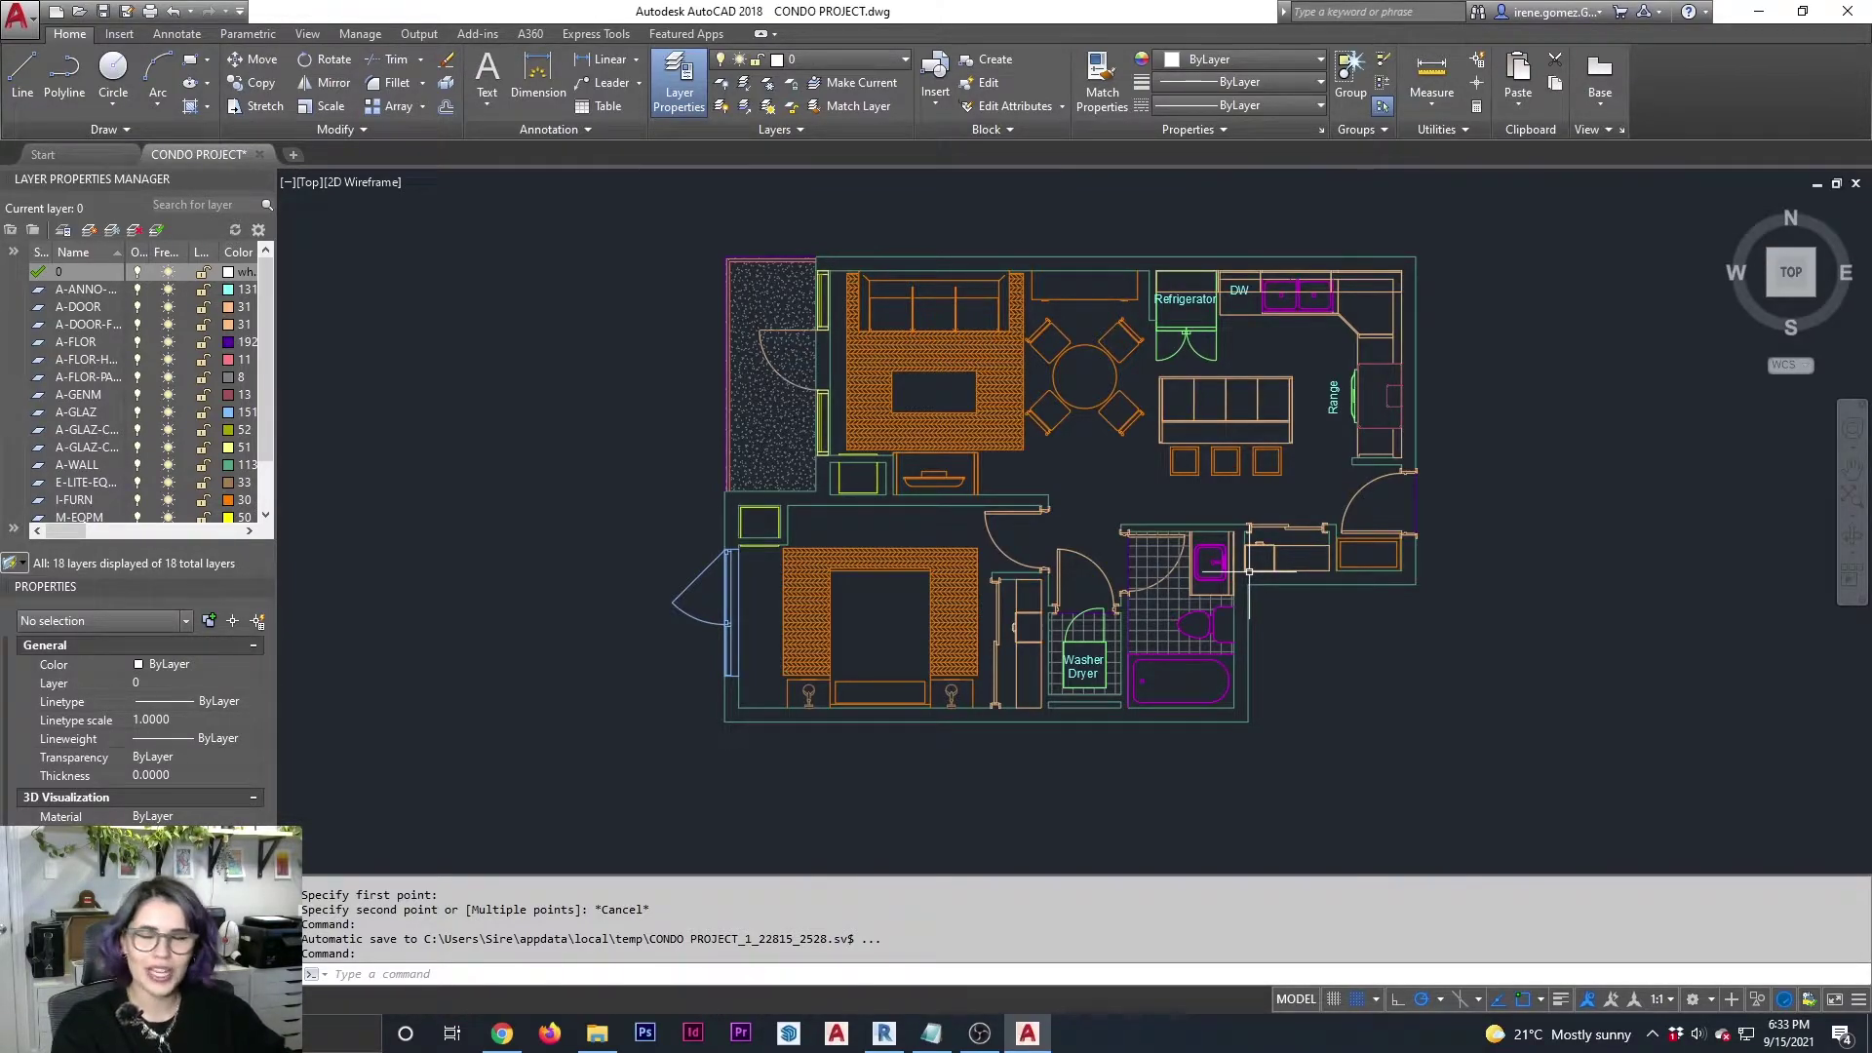
middle_drag(1249, 572, 1136, 615)
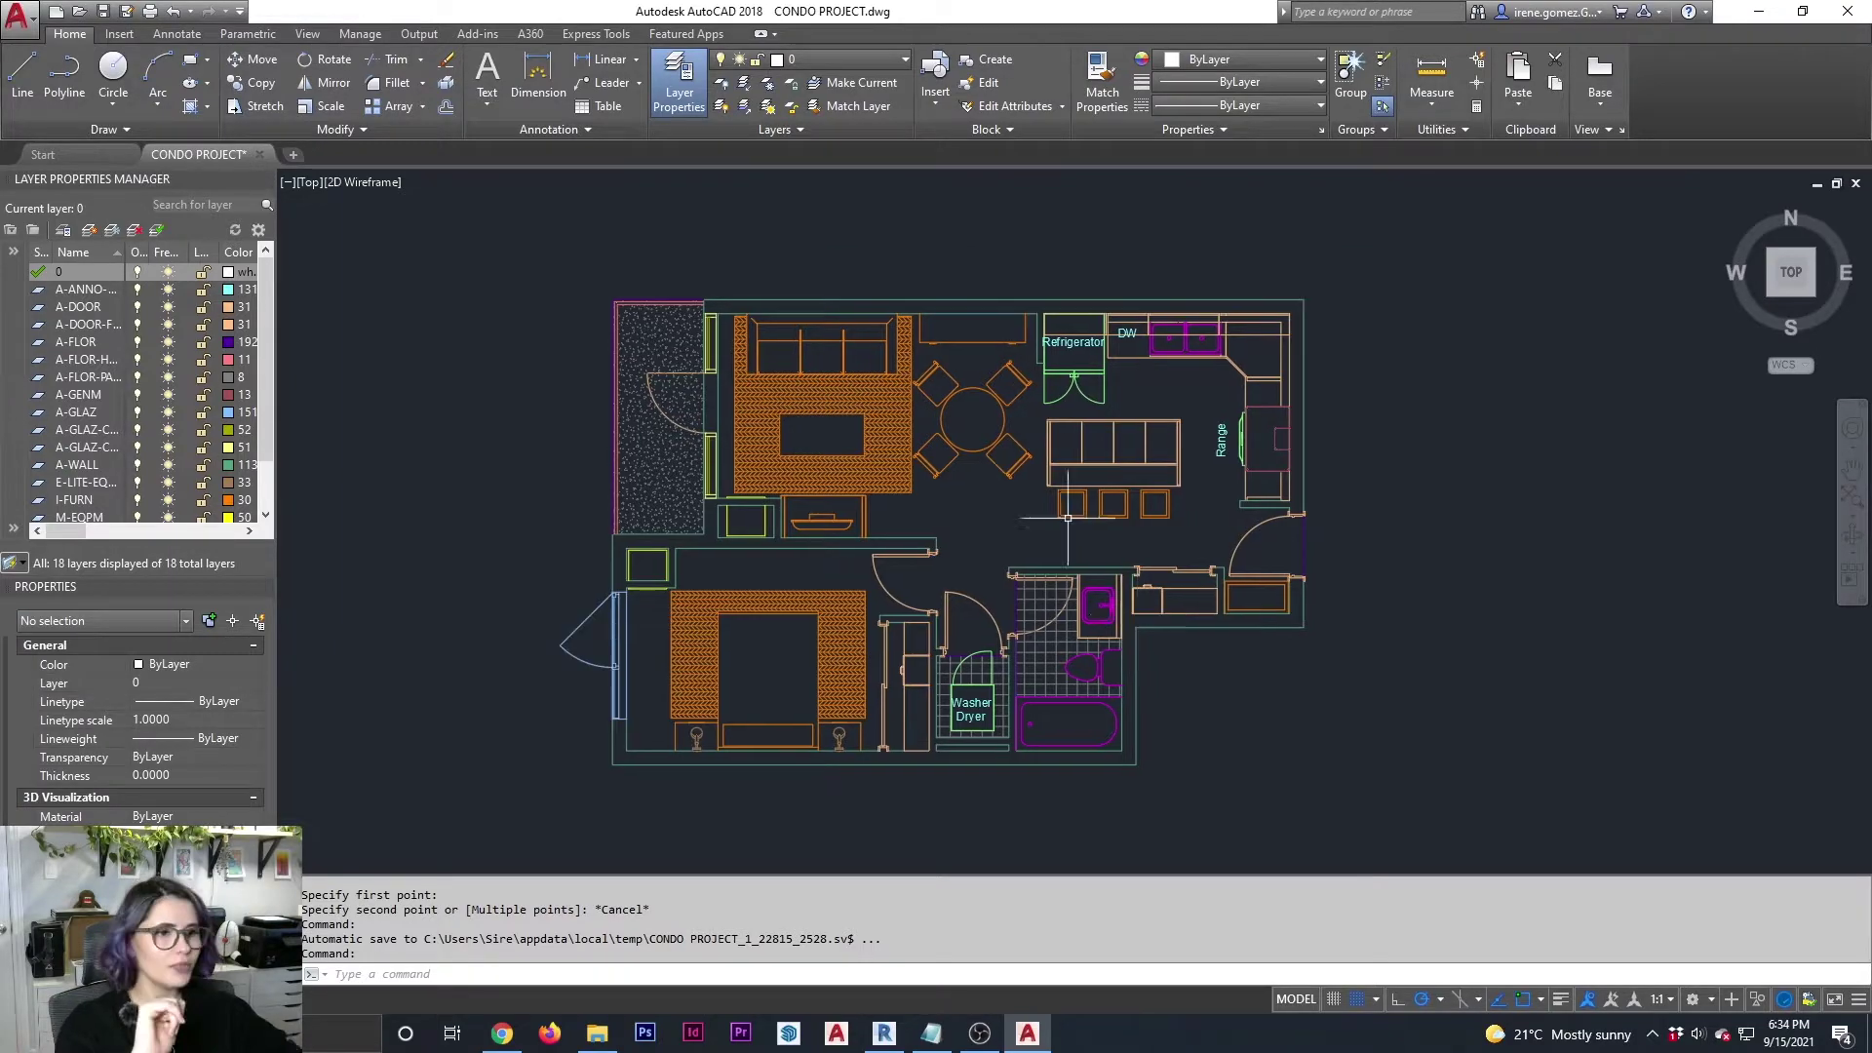
text(DI)
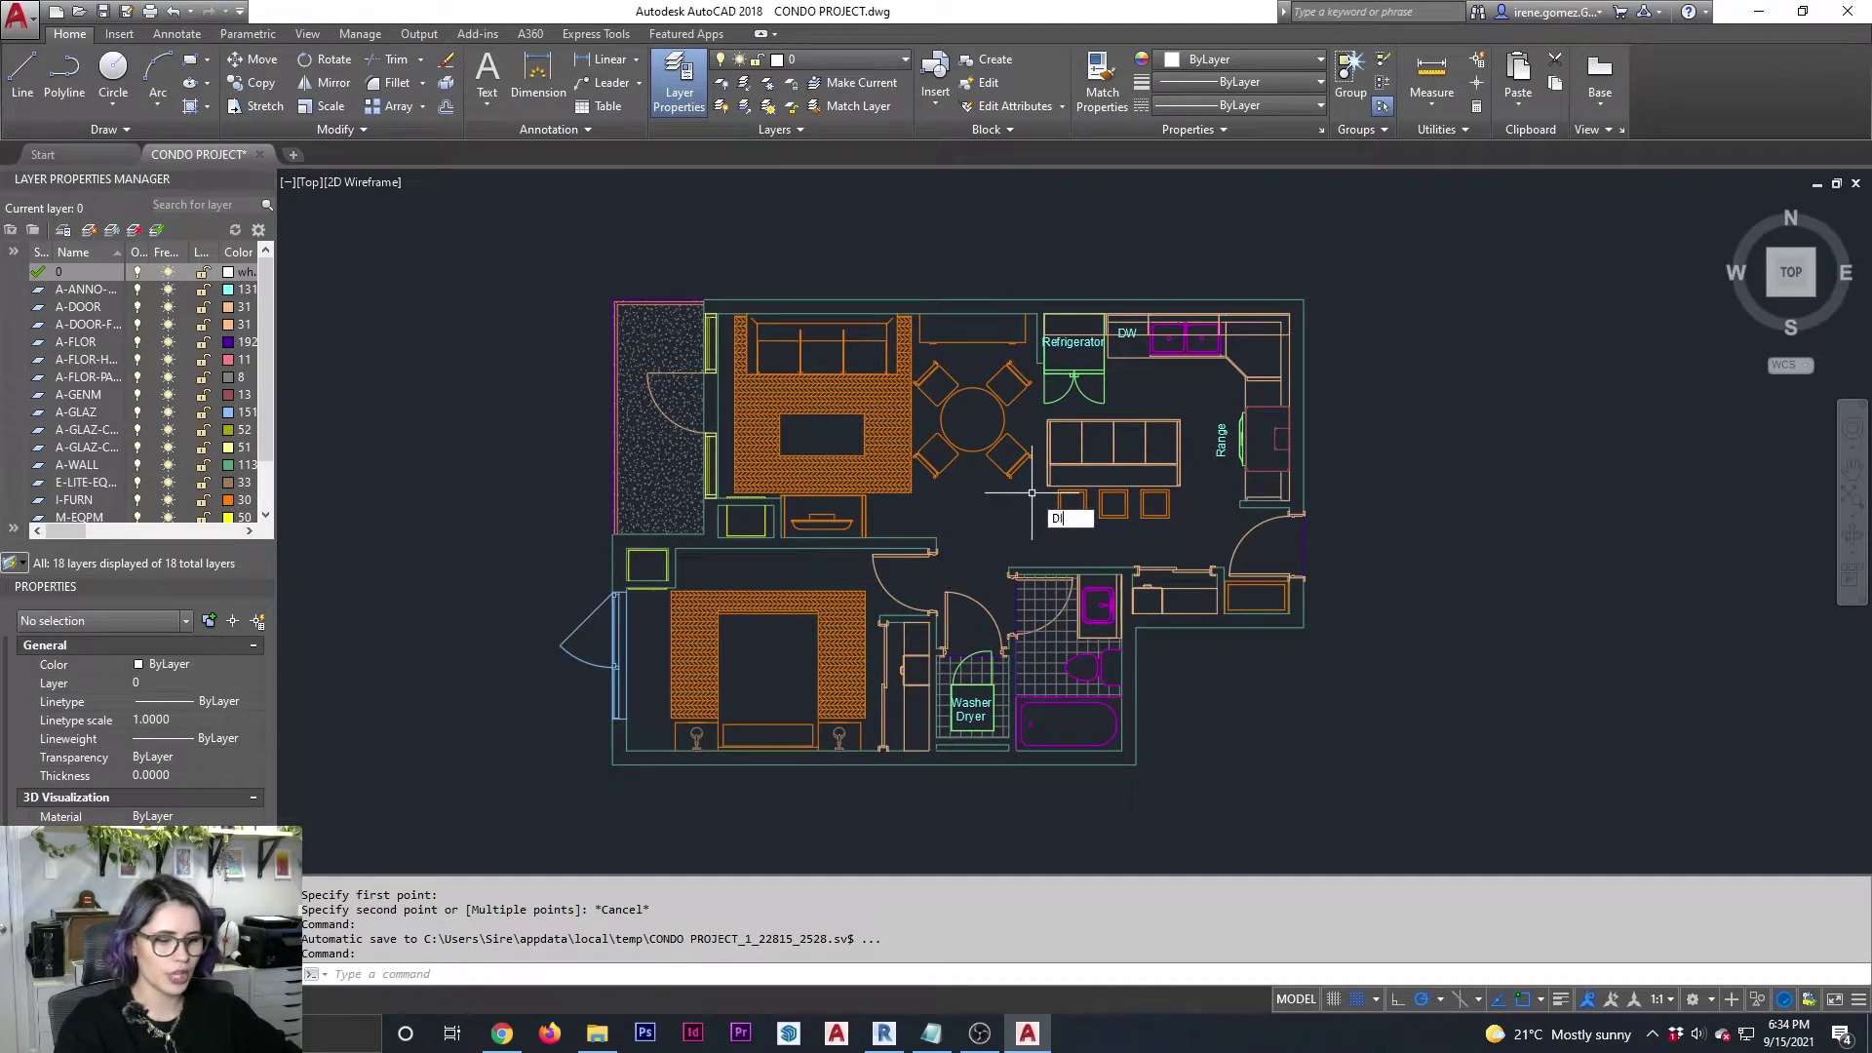
key(Return)
click(721, 405)
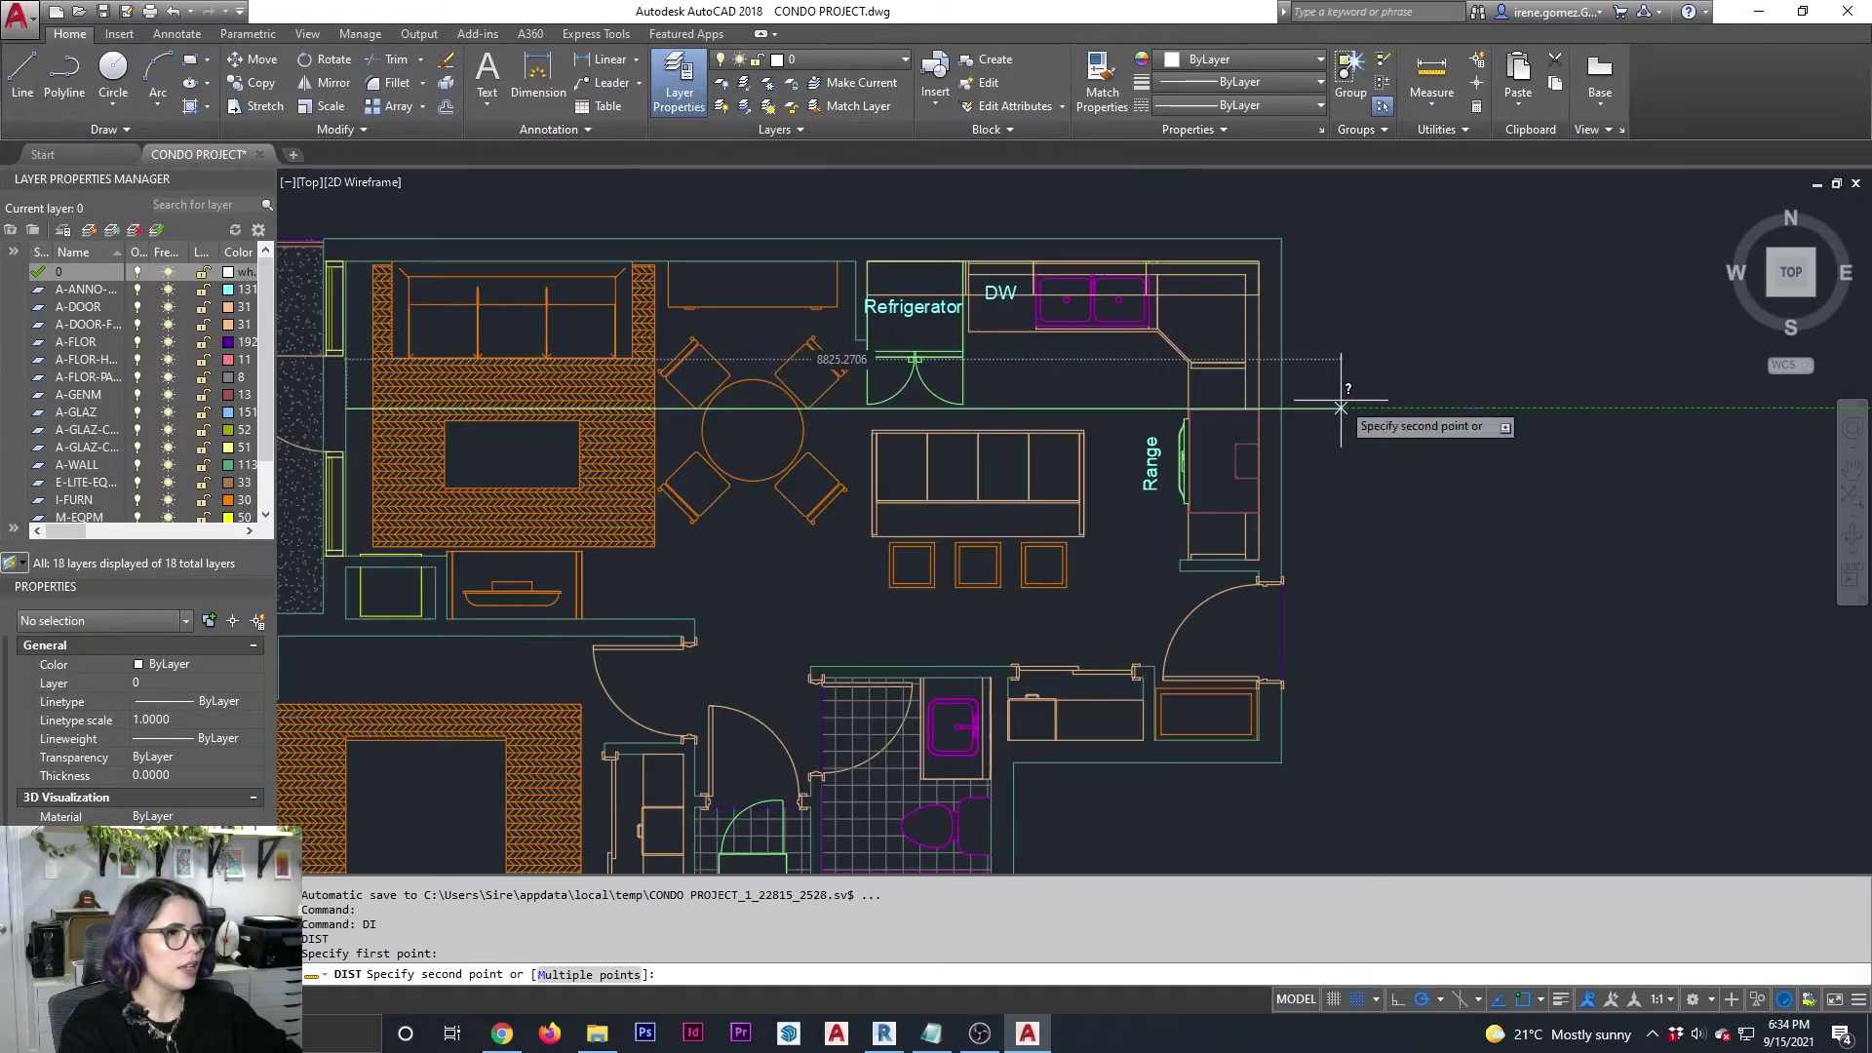
scroll(1341, 401, up, 2)
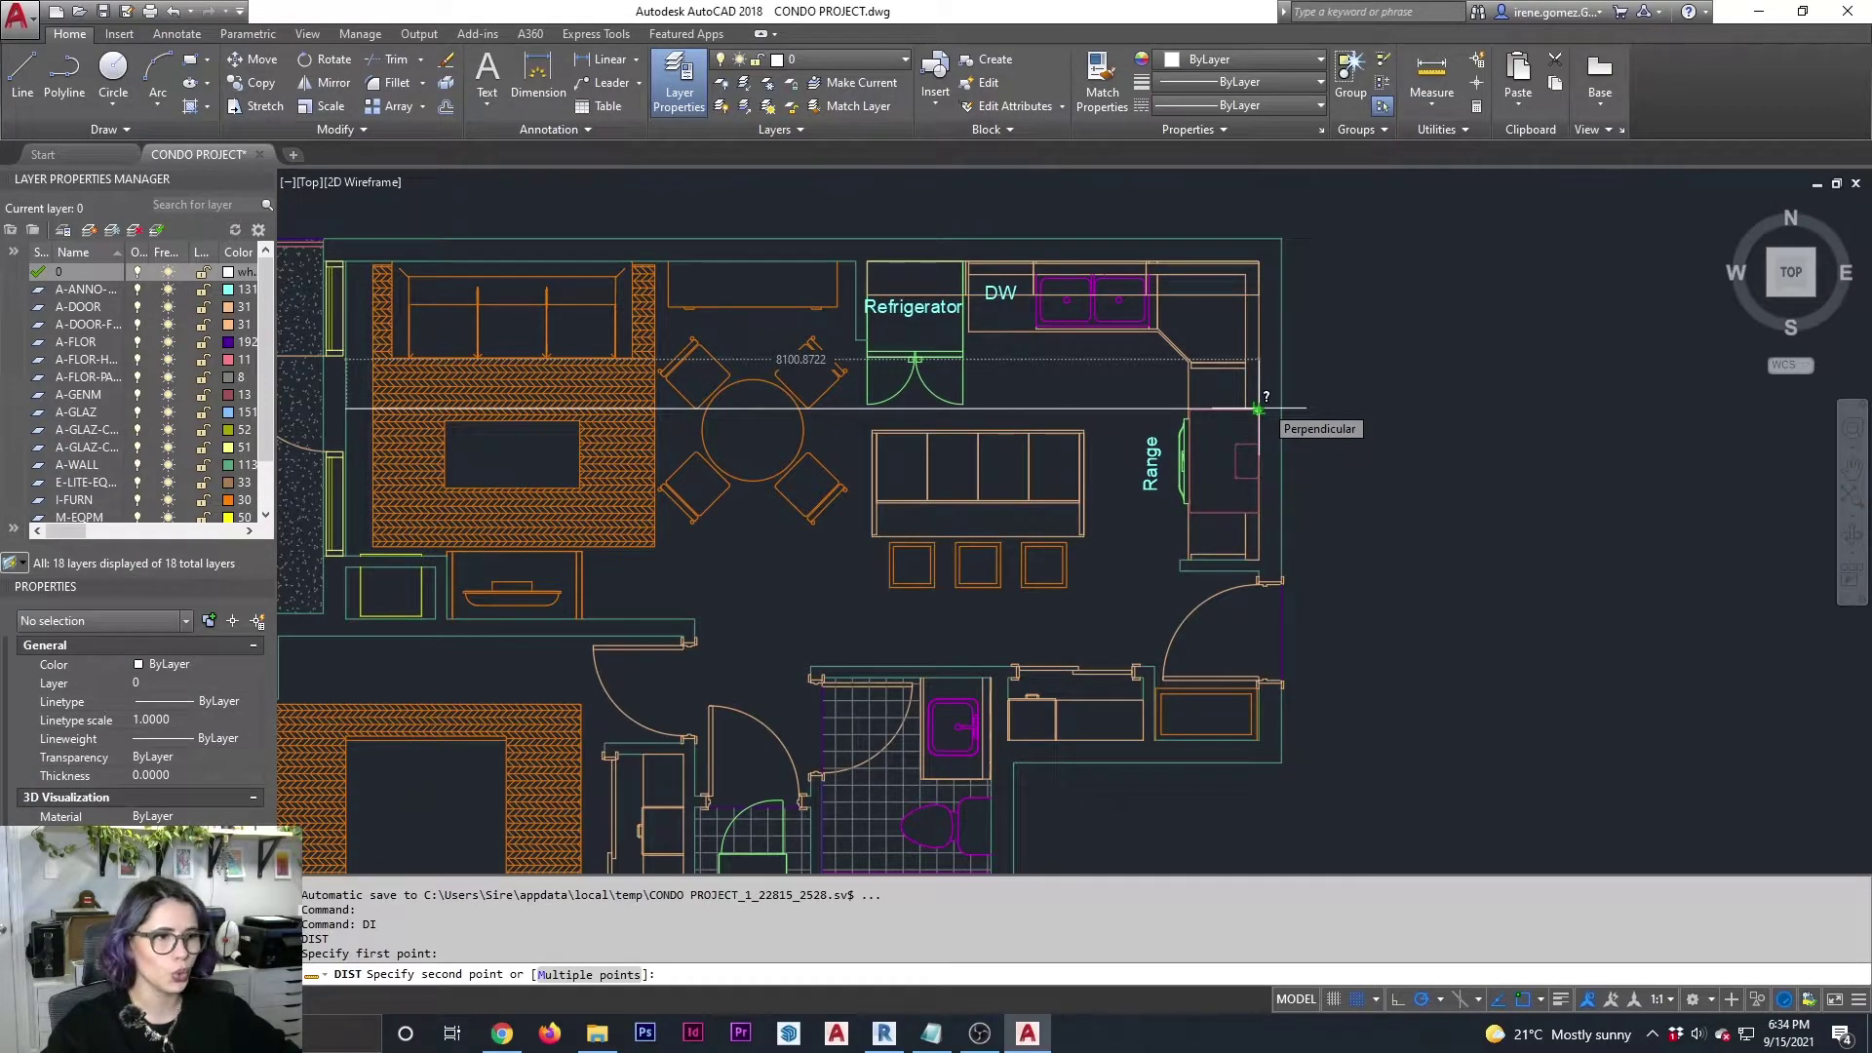
key(Escape)
Start measuring from the bathtub wall corner, cancel, and return to Revit.
middle_drag(995, 849, 1062, 529)
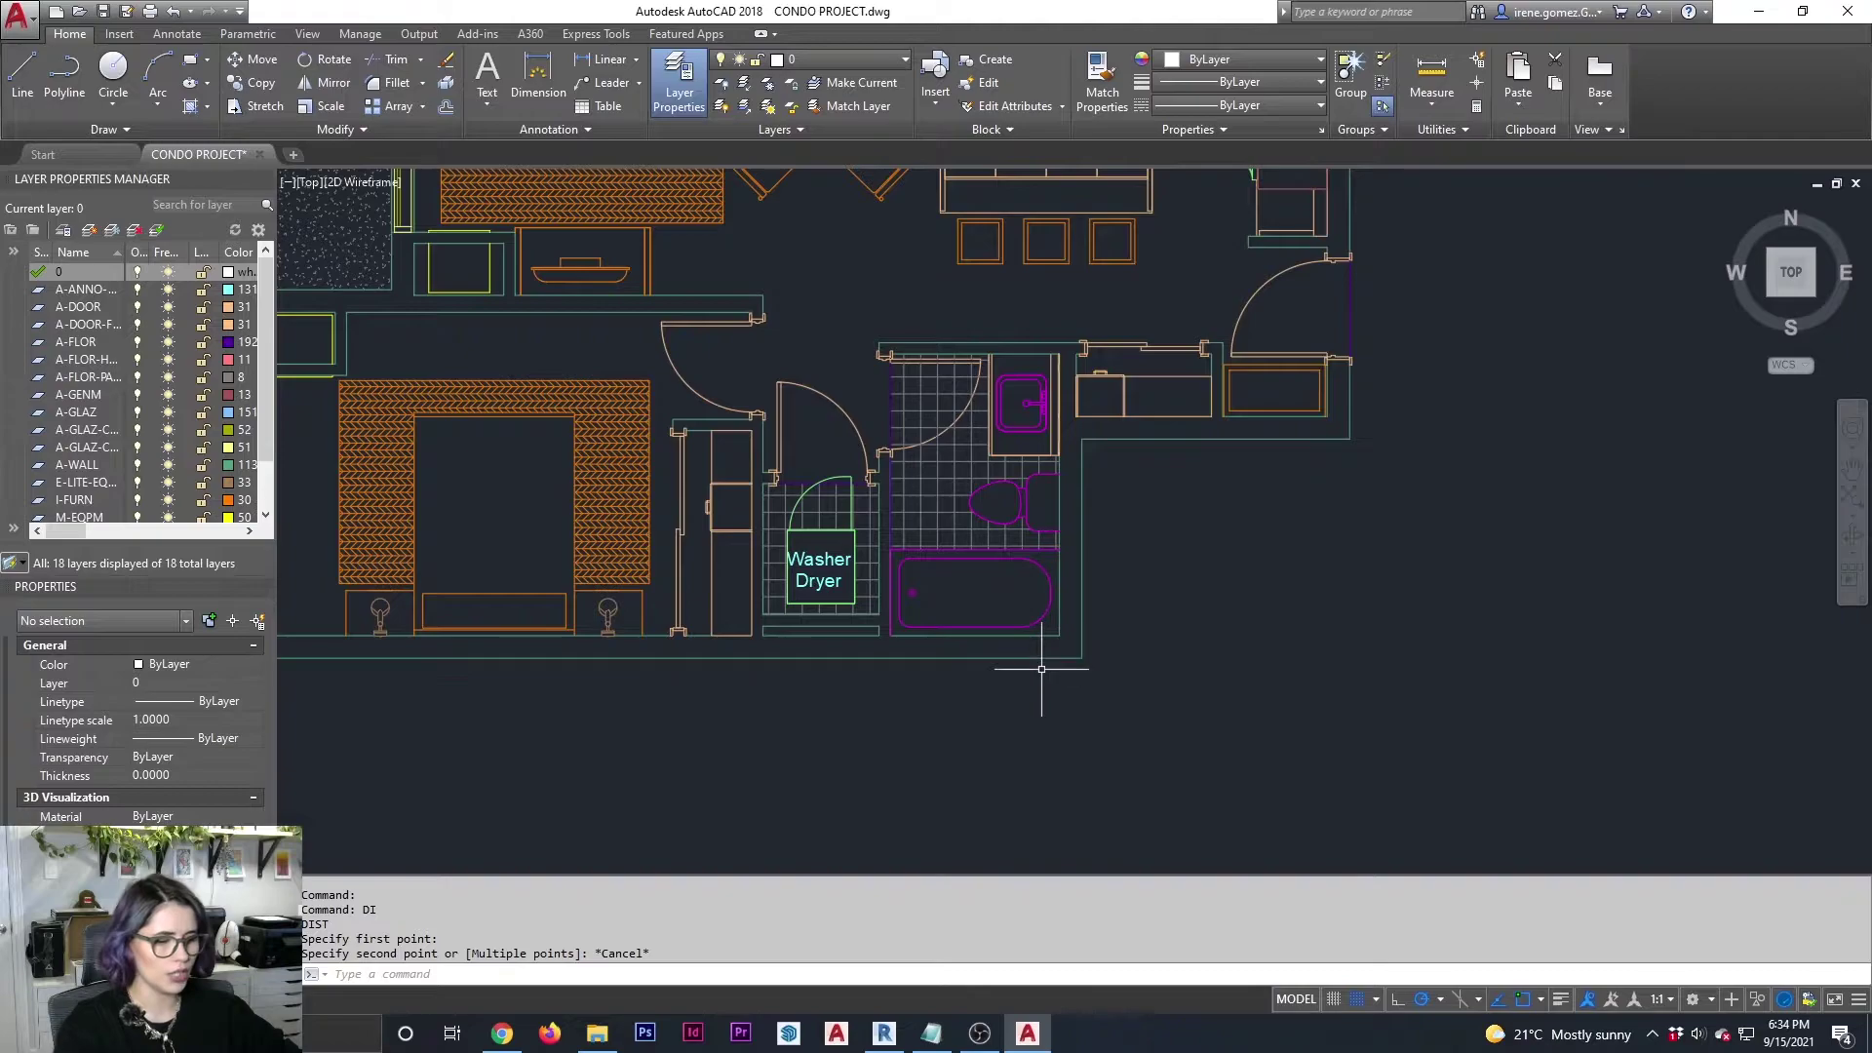
key(Return)
scroll(1033, 663, up, 6)
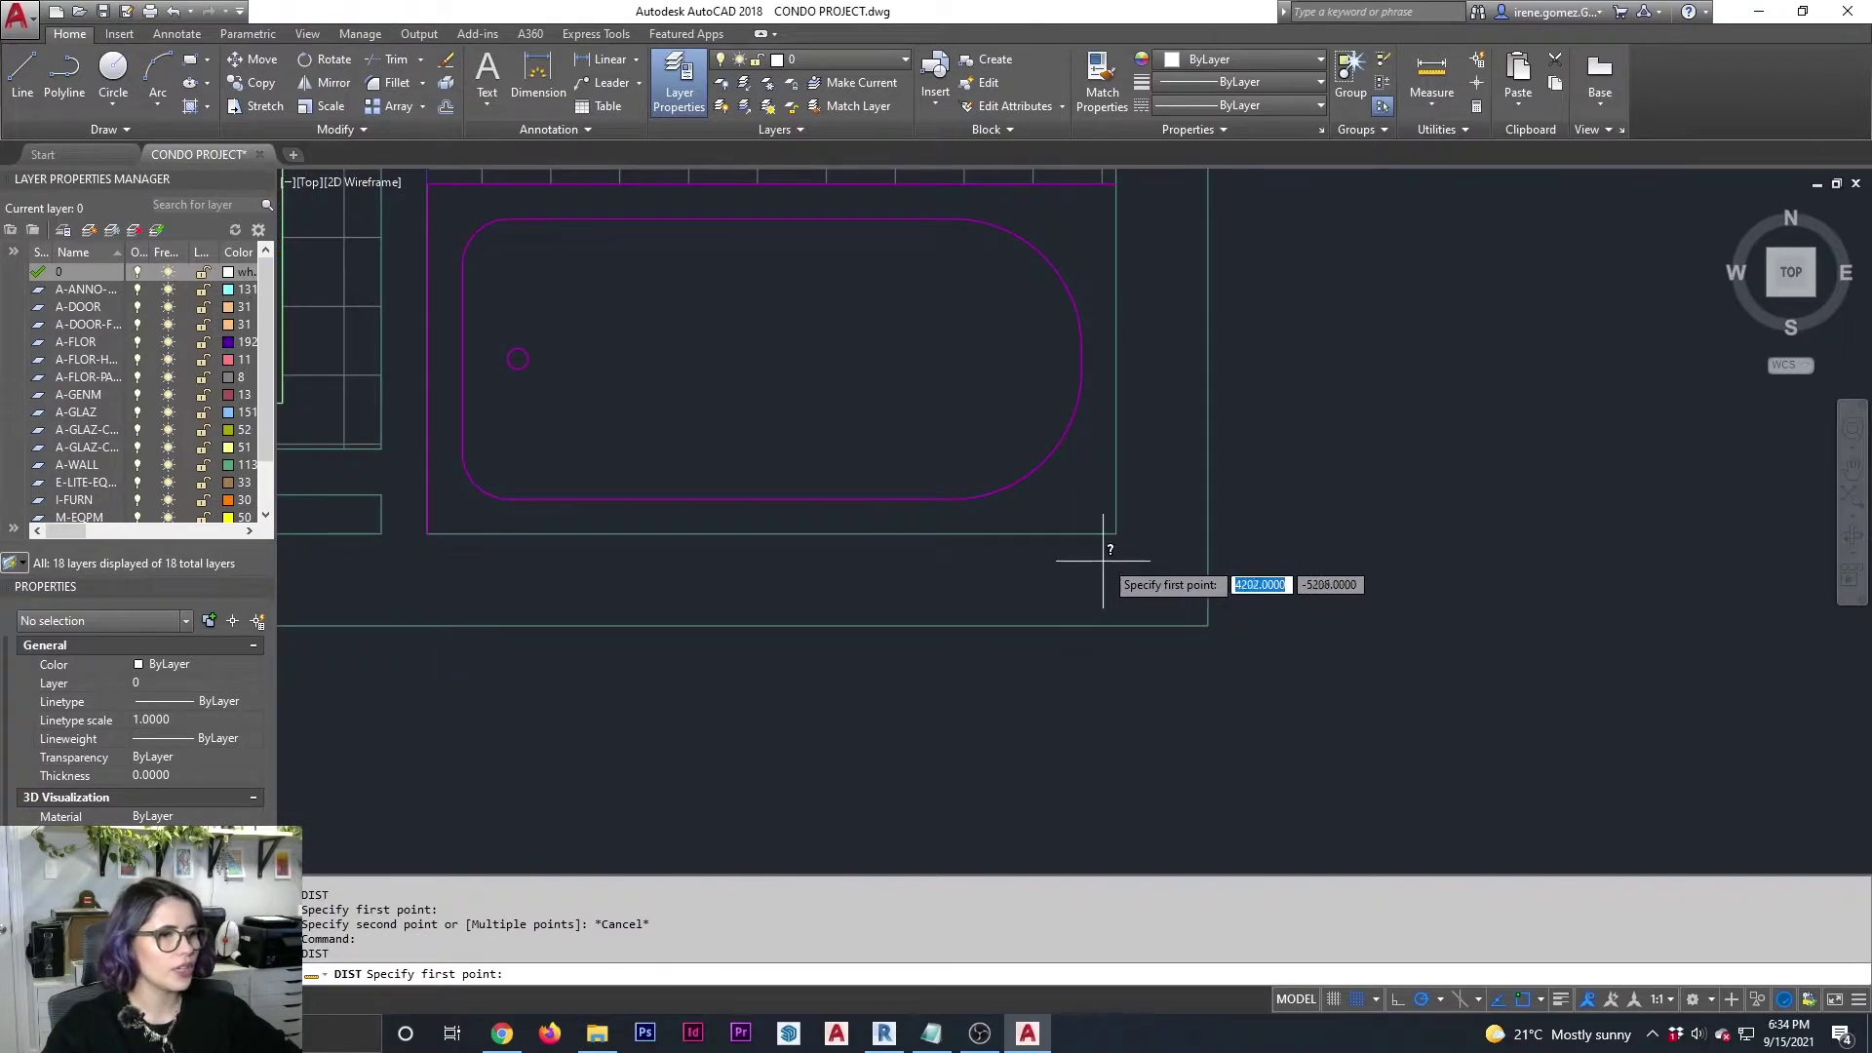
click(1116, 534)
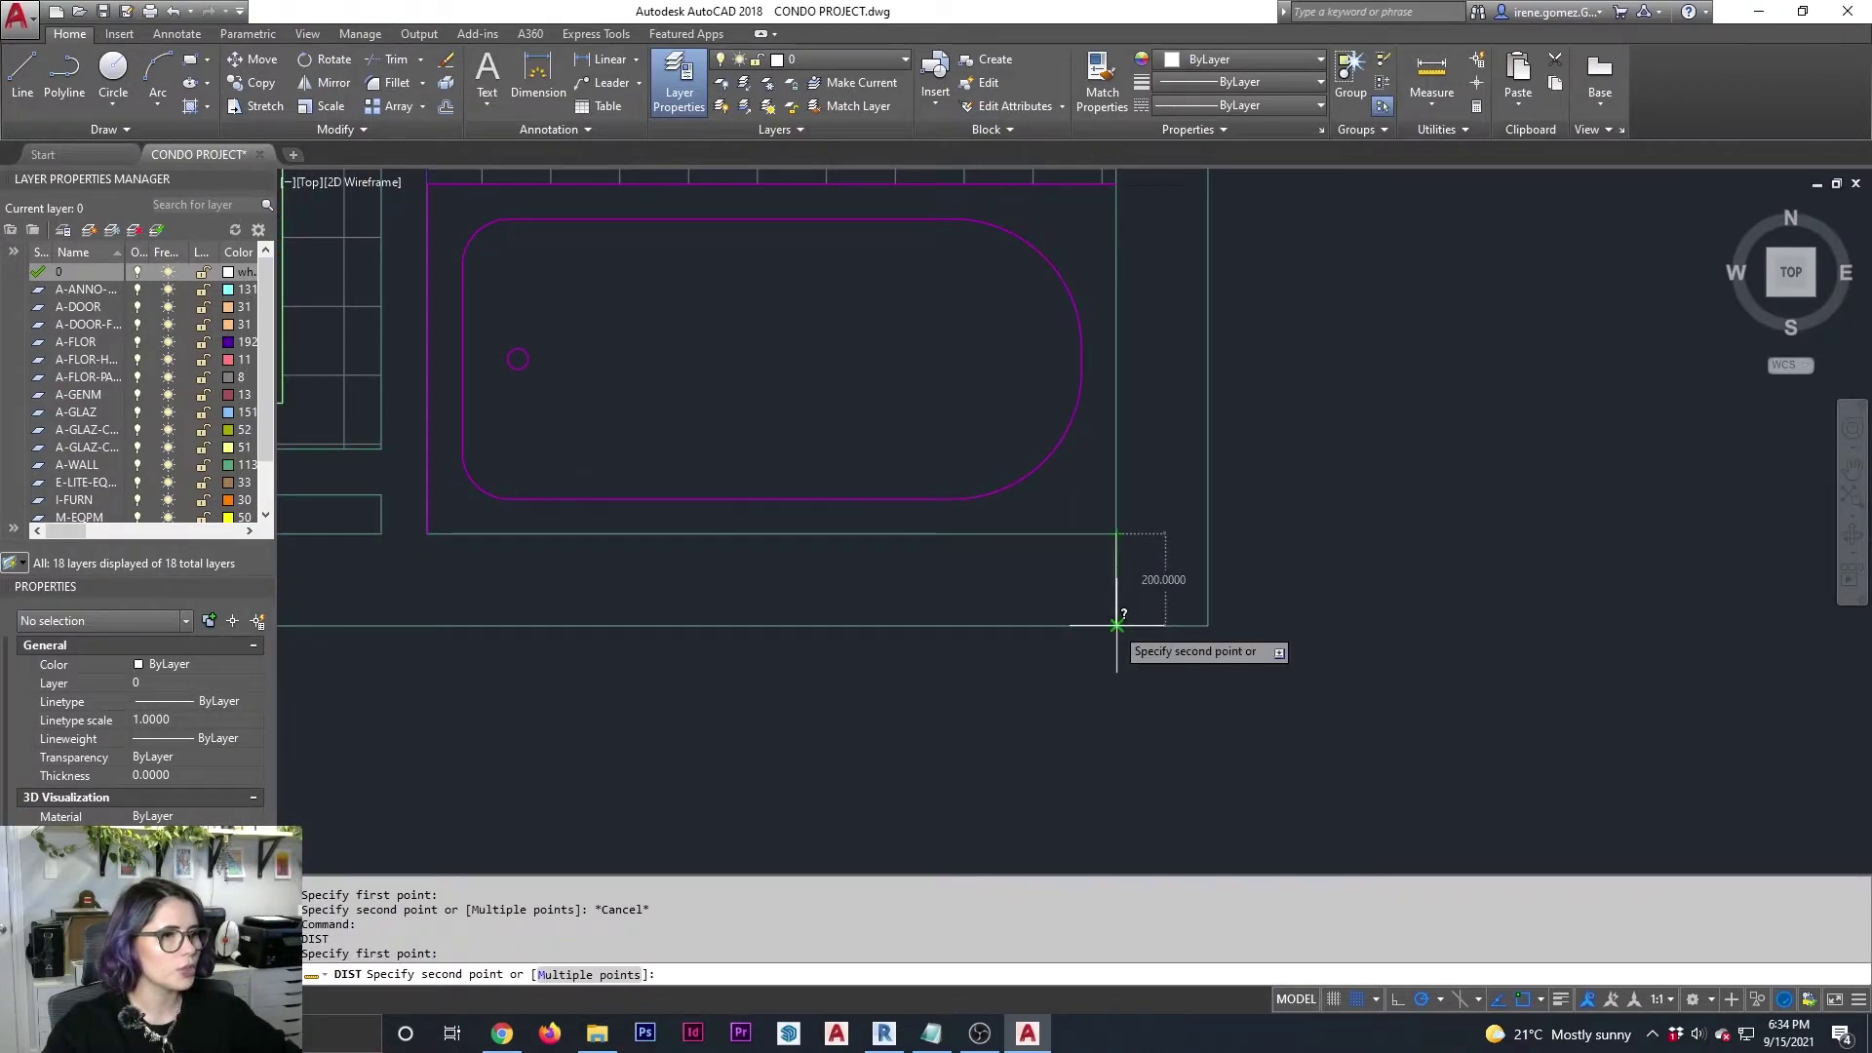
key(Escape)
scroll(1119, 618, down, 7)
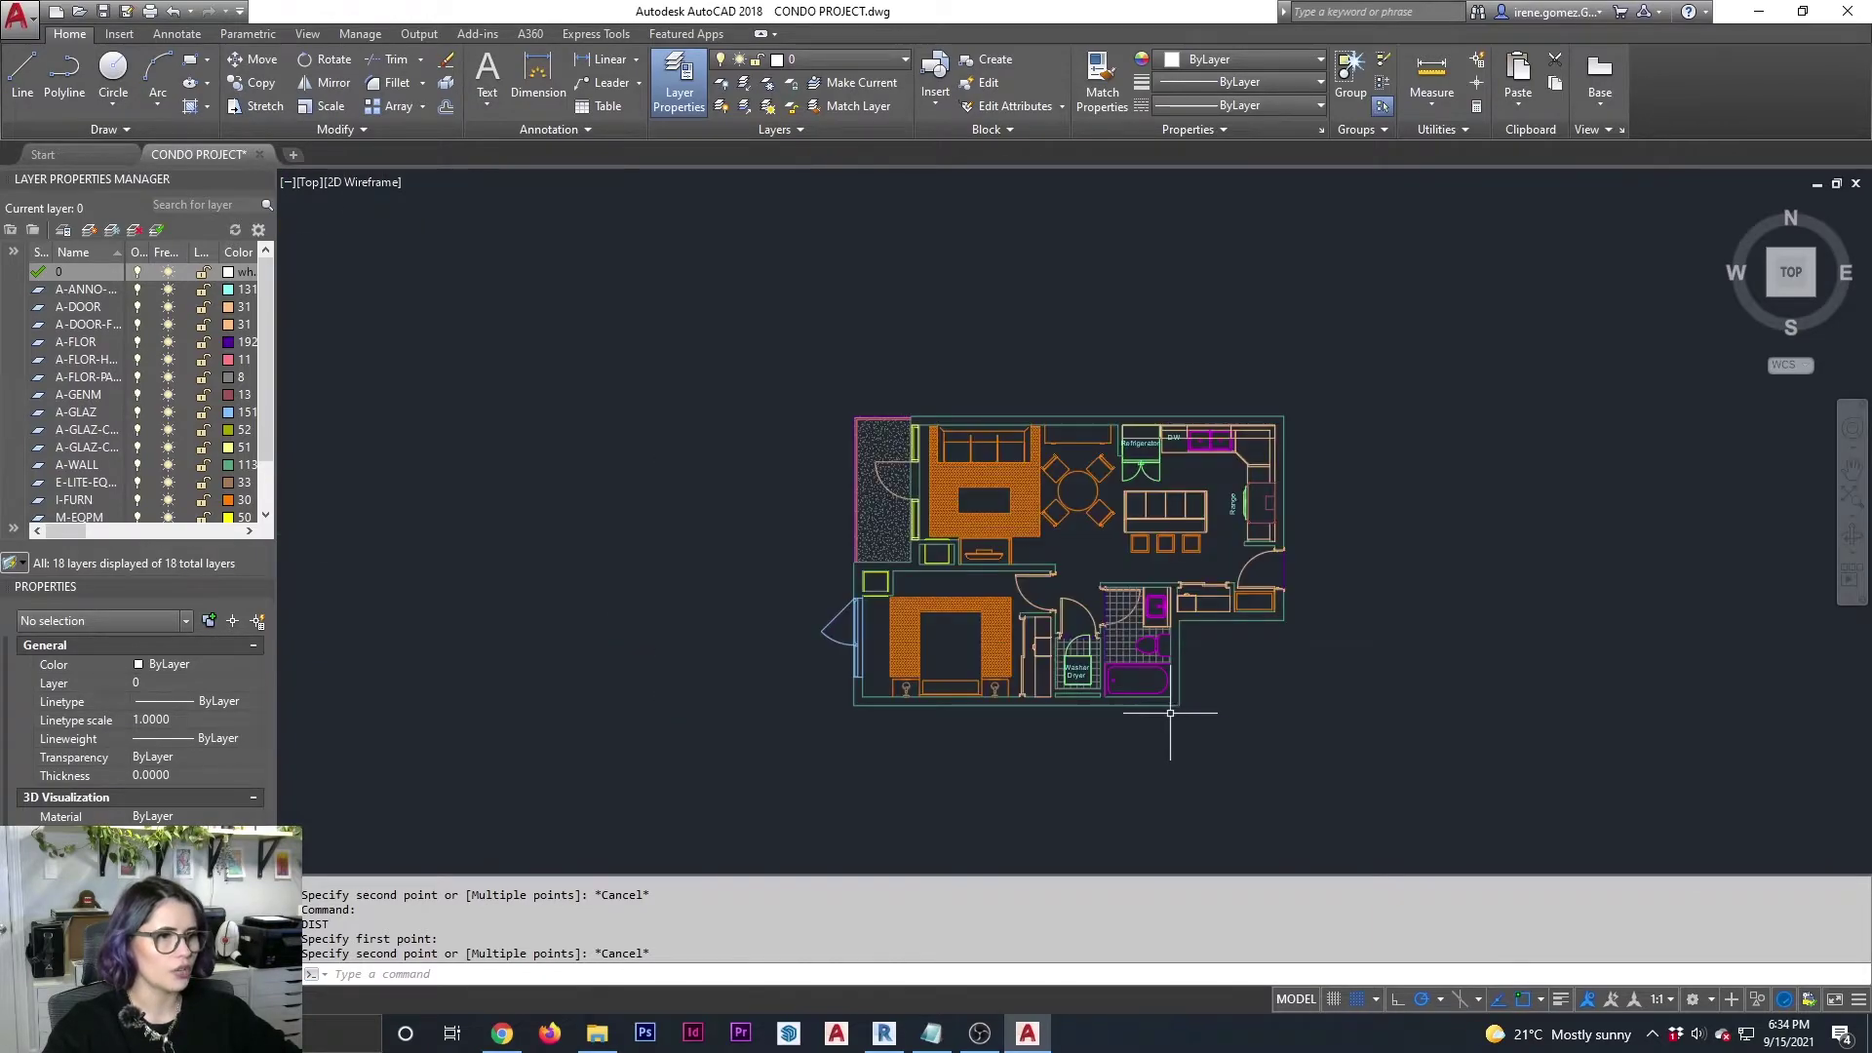
click(885, 1034)
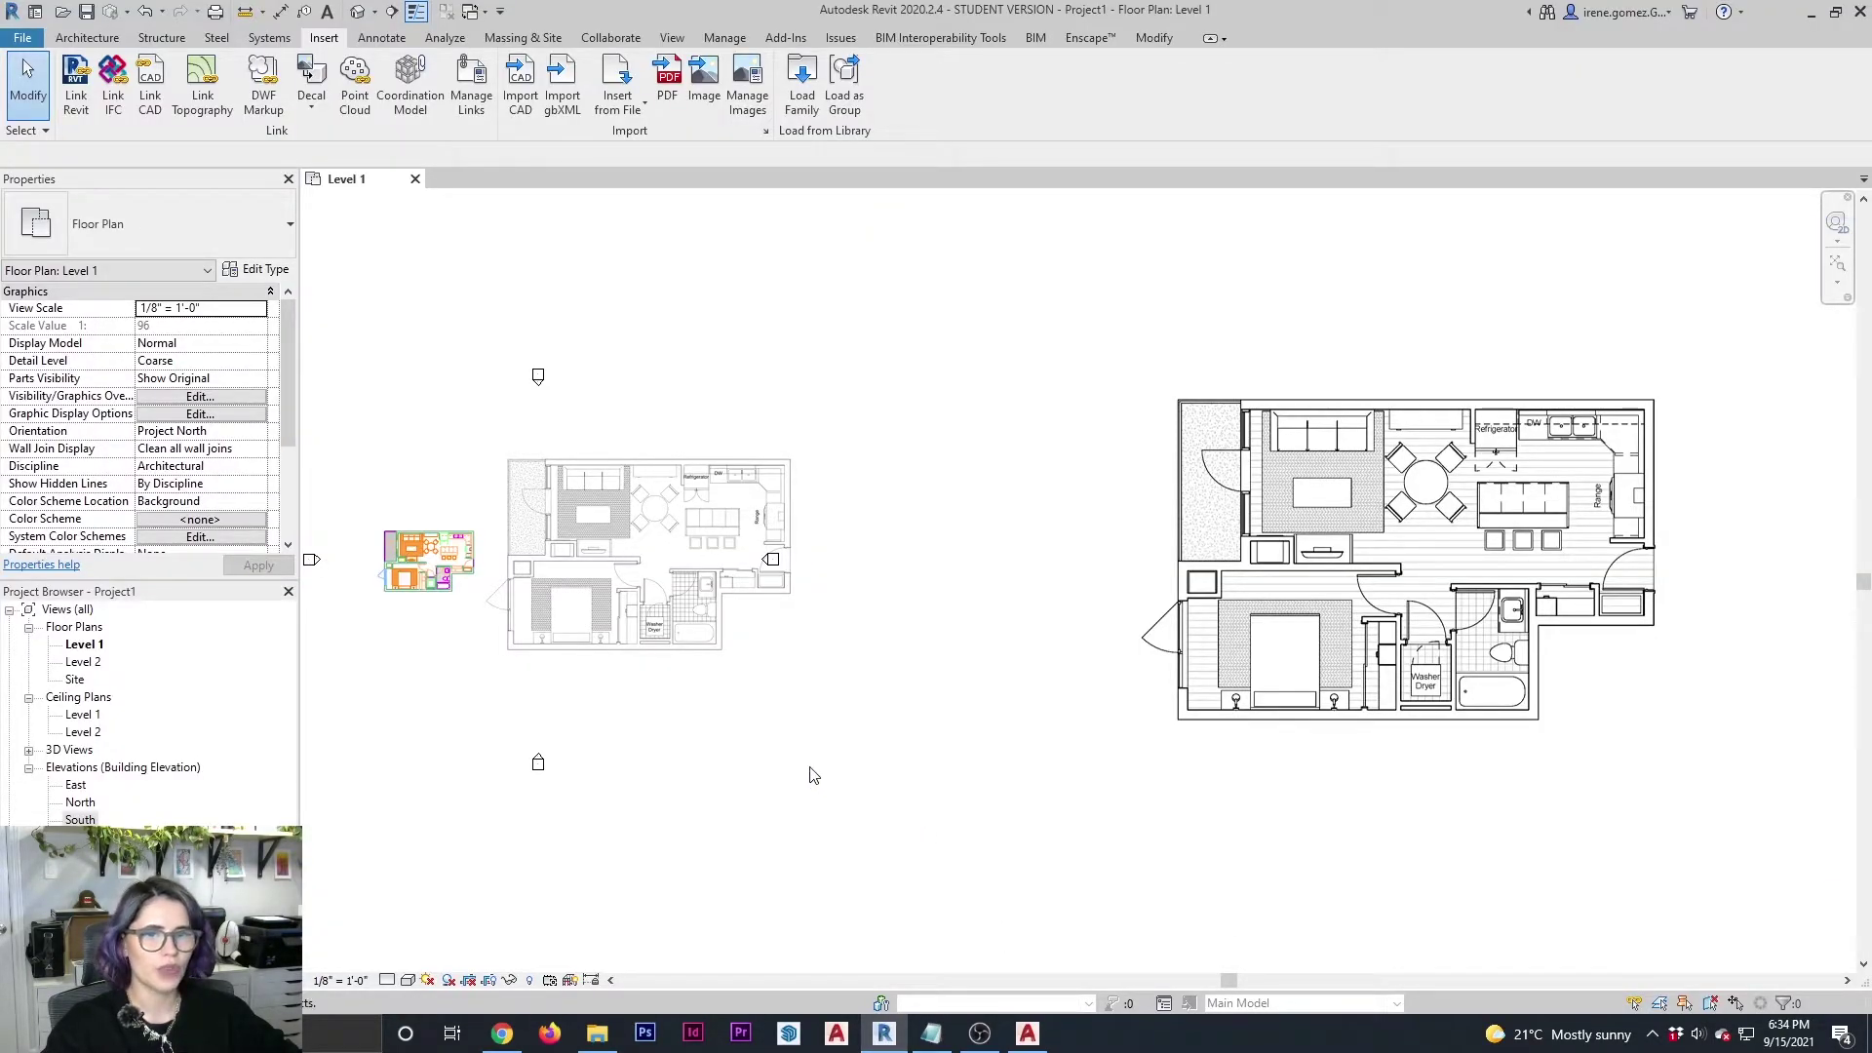
Graphically scale the CONDO.pdf image from its top-right corner to about 121'-7" by 78'-8".
scroll(792, 666, up, 4)
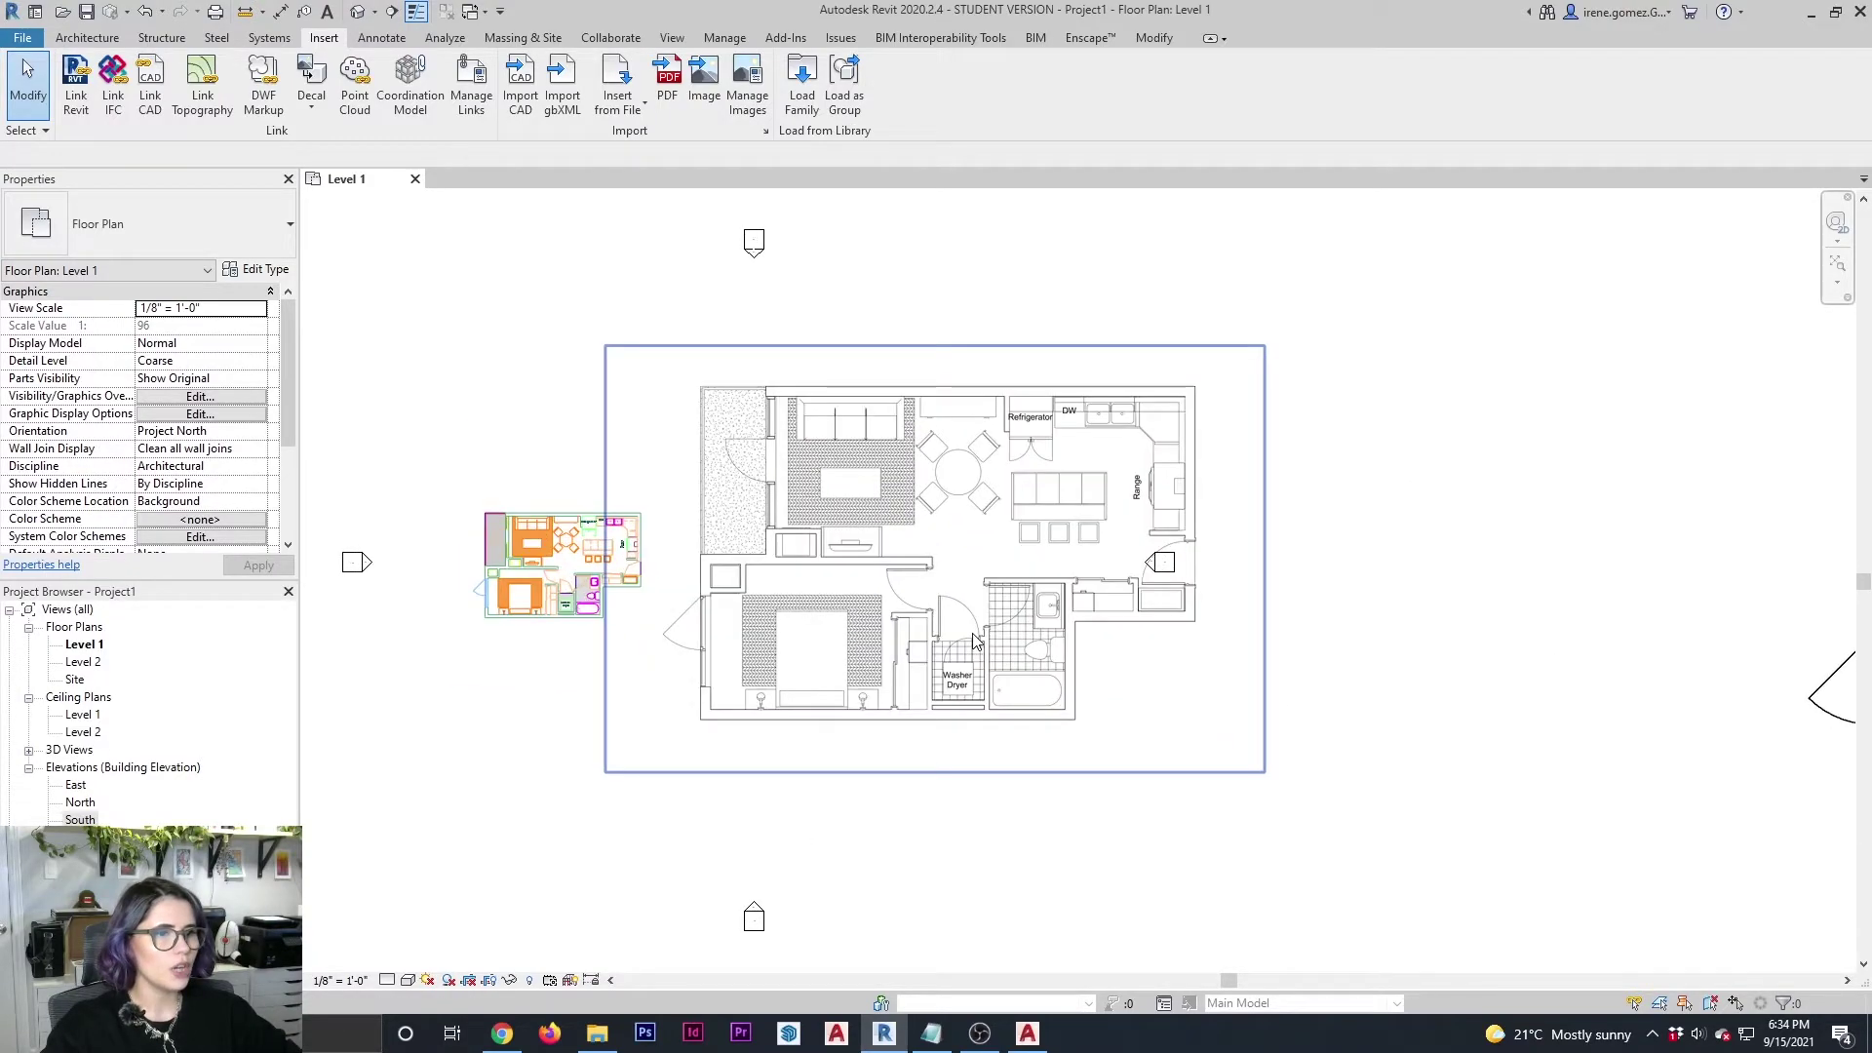
scroll(842, 529, up, 1)
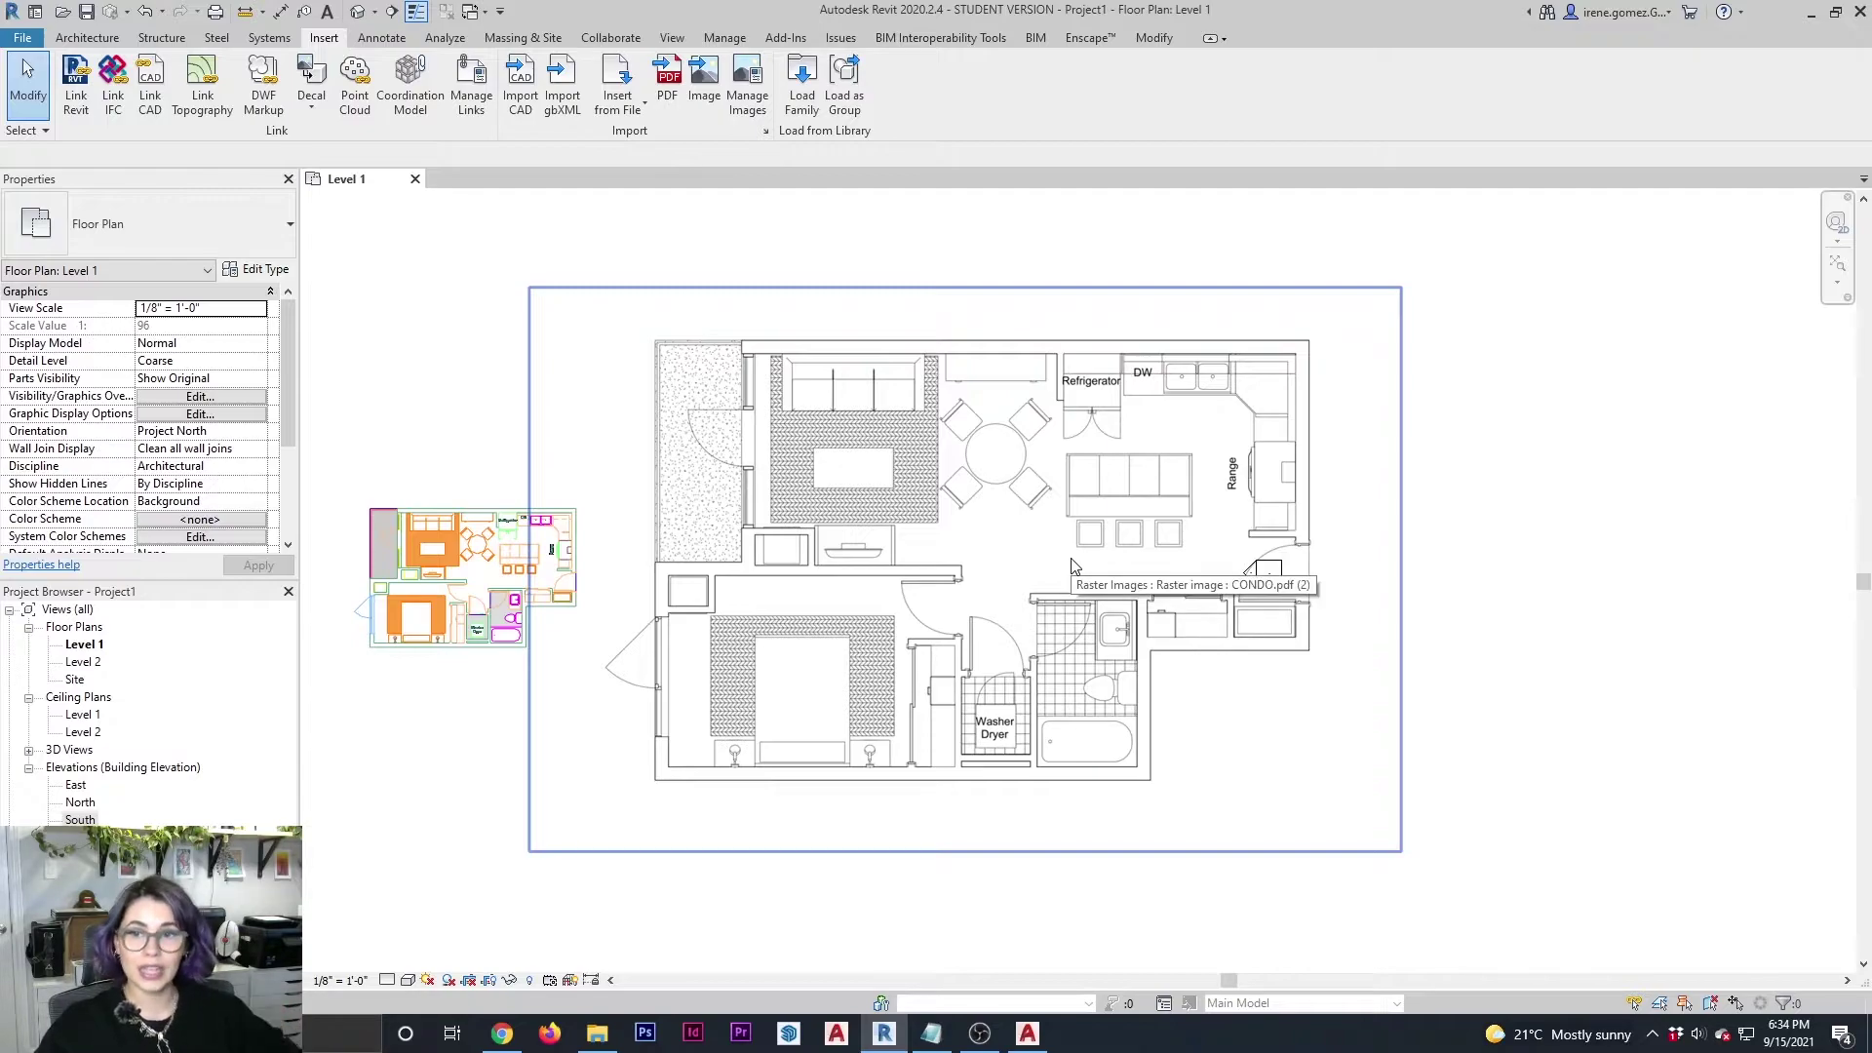
click(1166, 35)
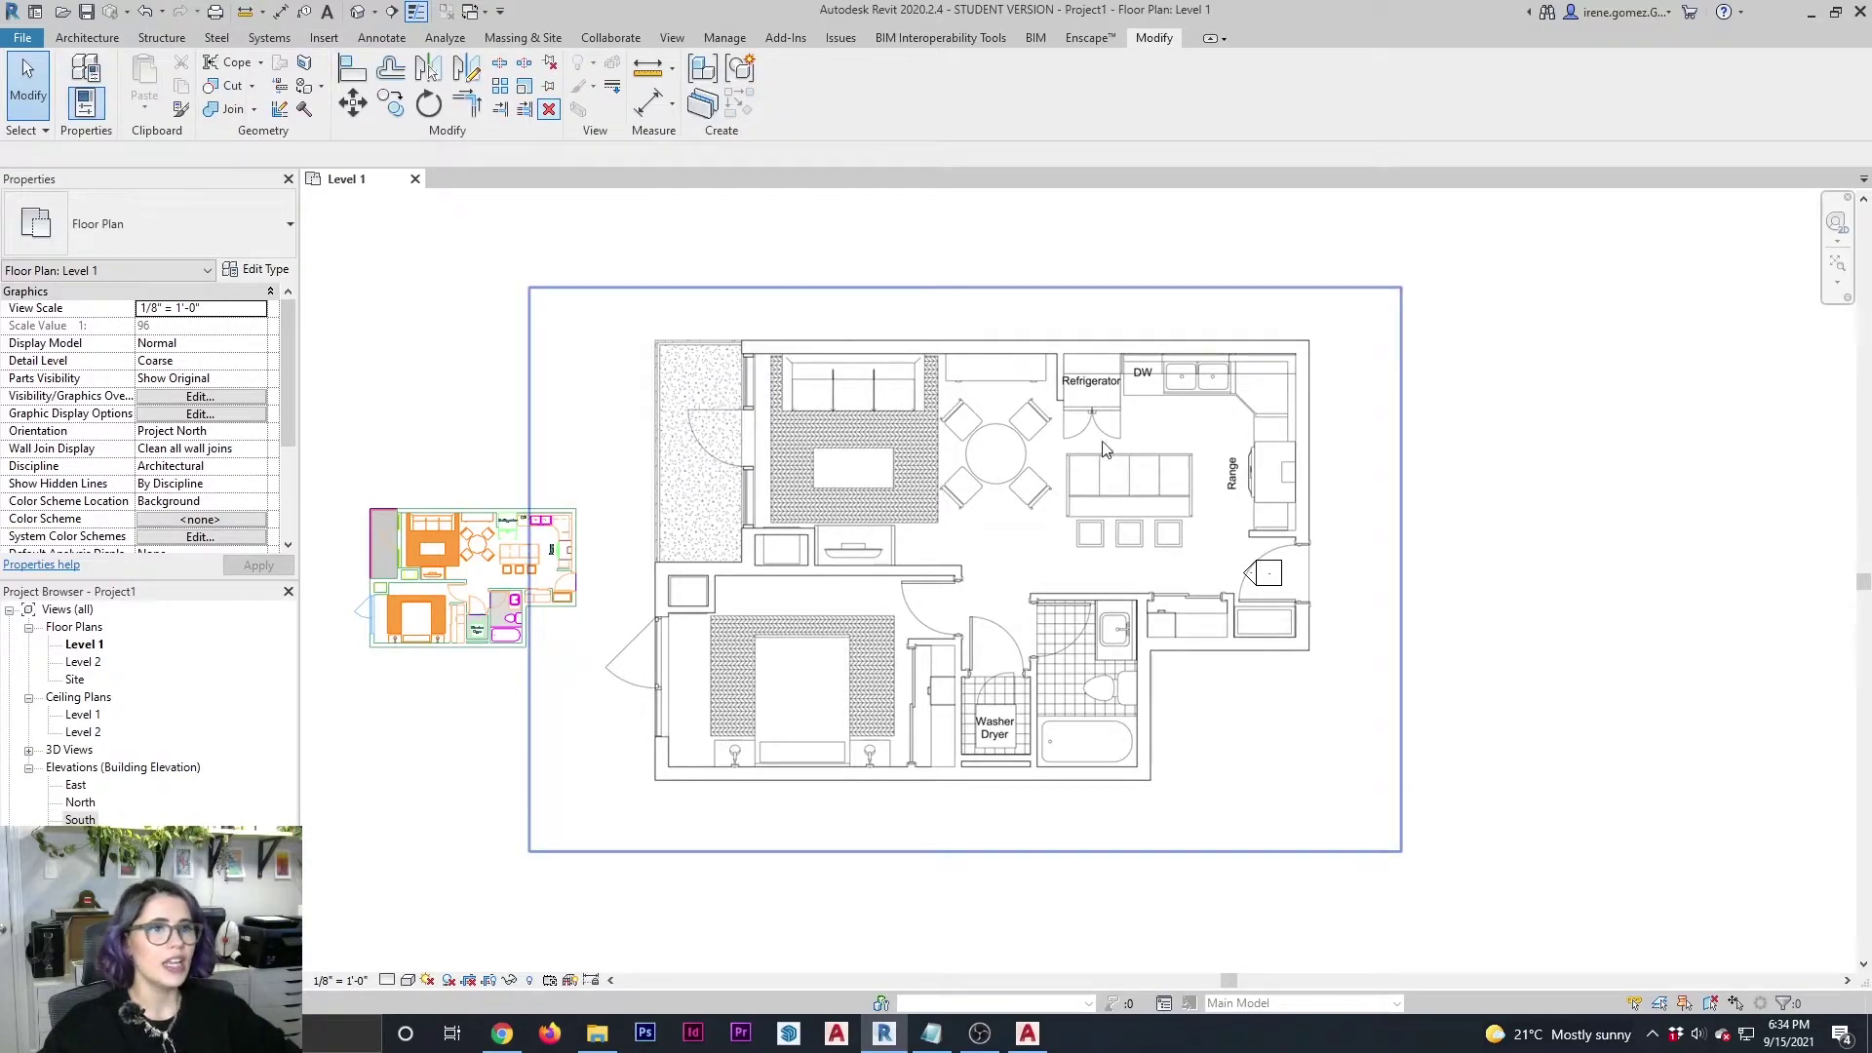
click(675, 376)
click(524, 89)
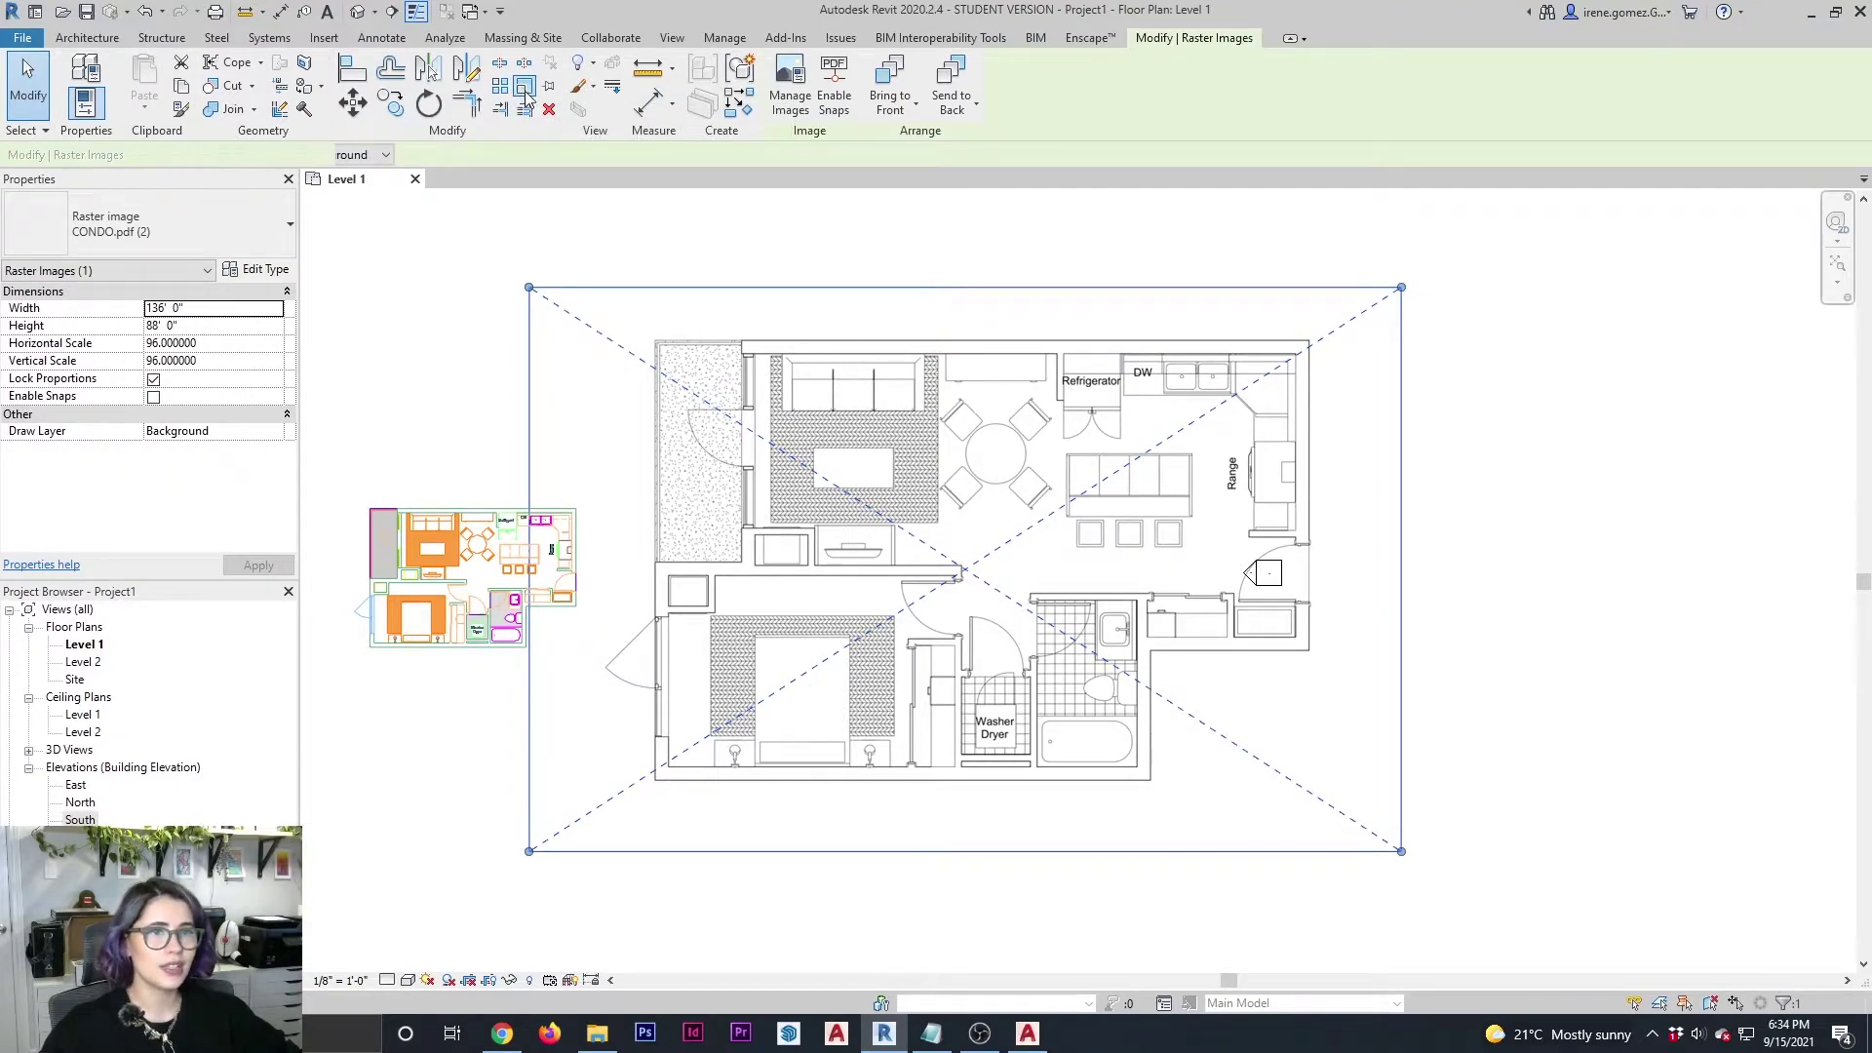
scroll(1113, 399, down, 2)
click(1332, 317)
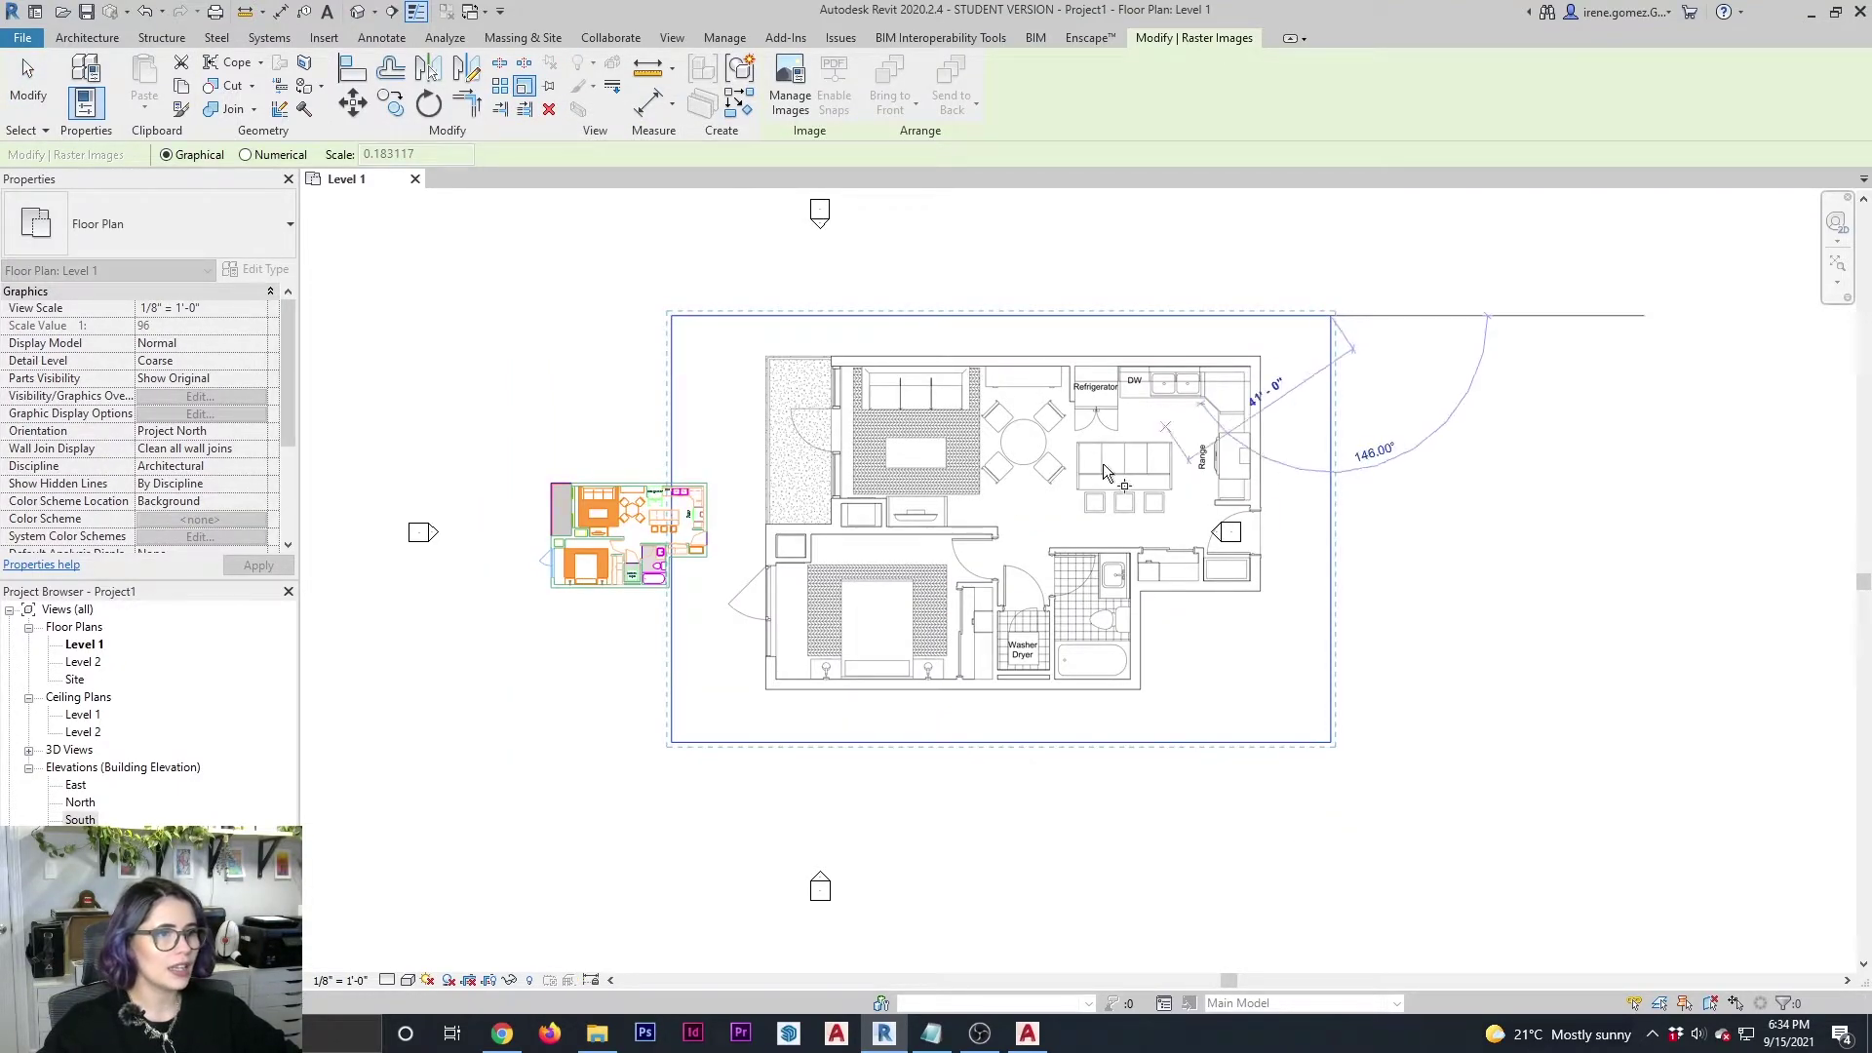
click(1244, 376)
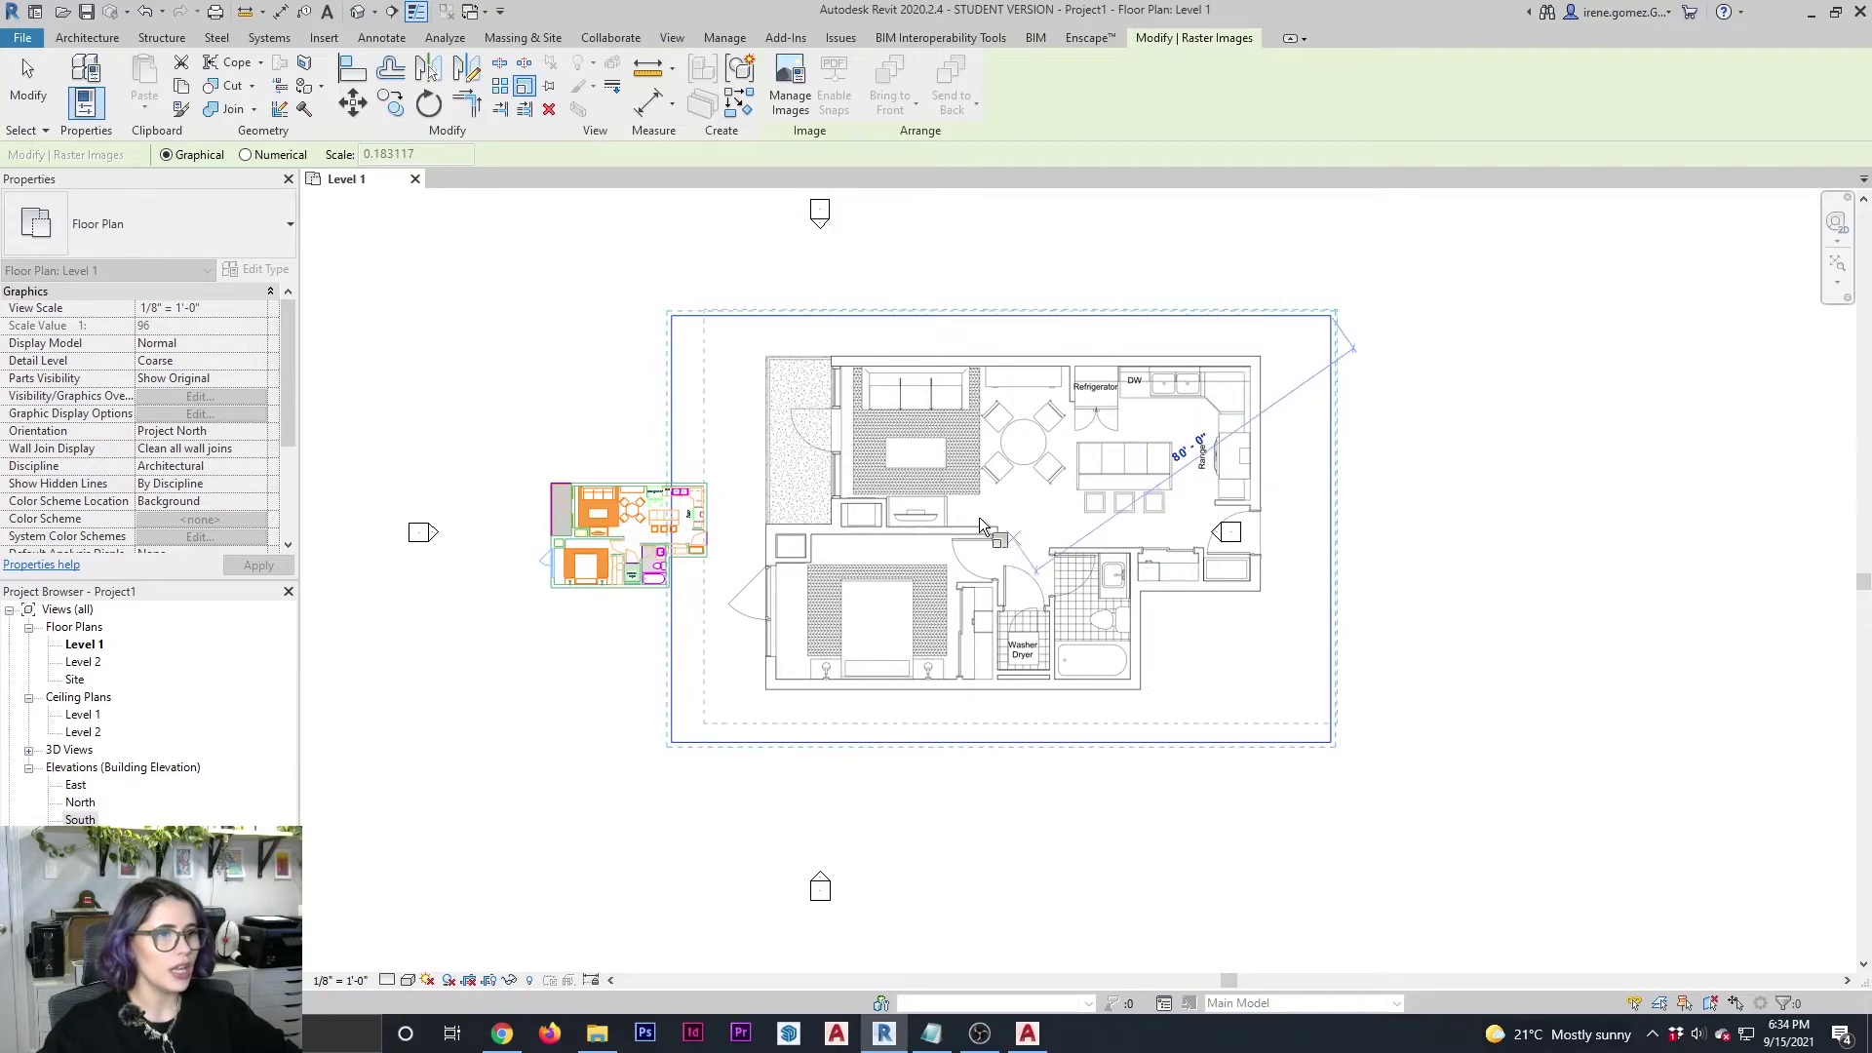
click(1115, 479)
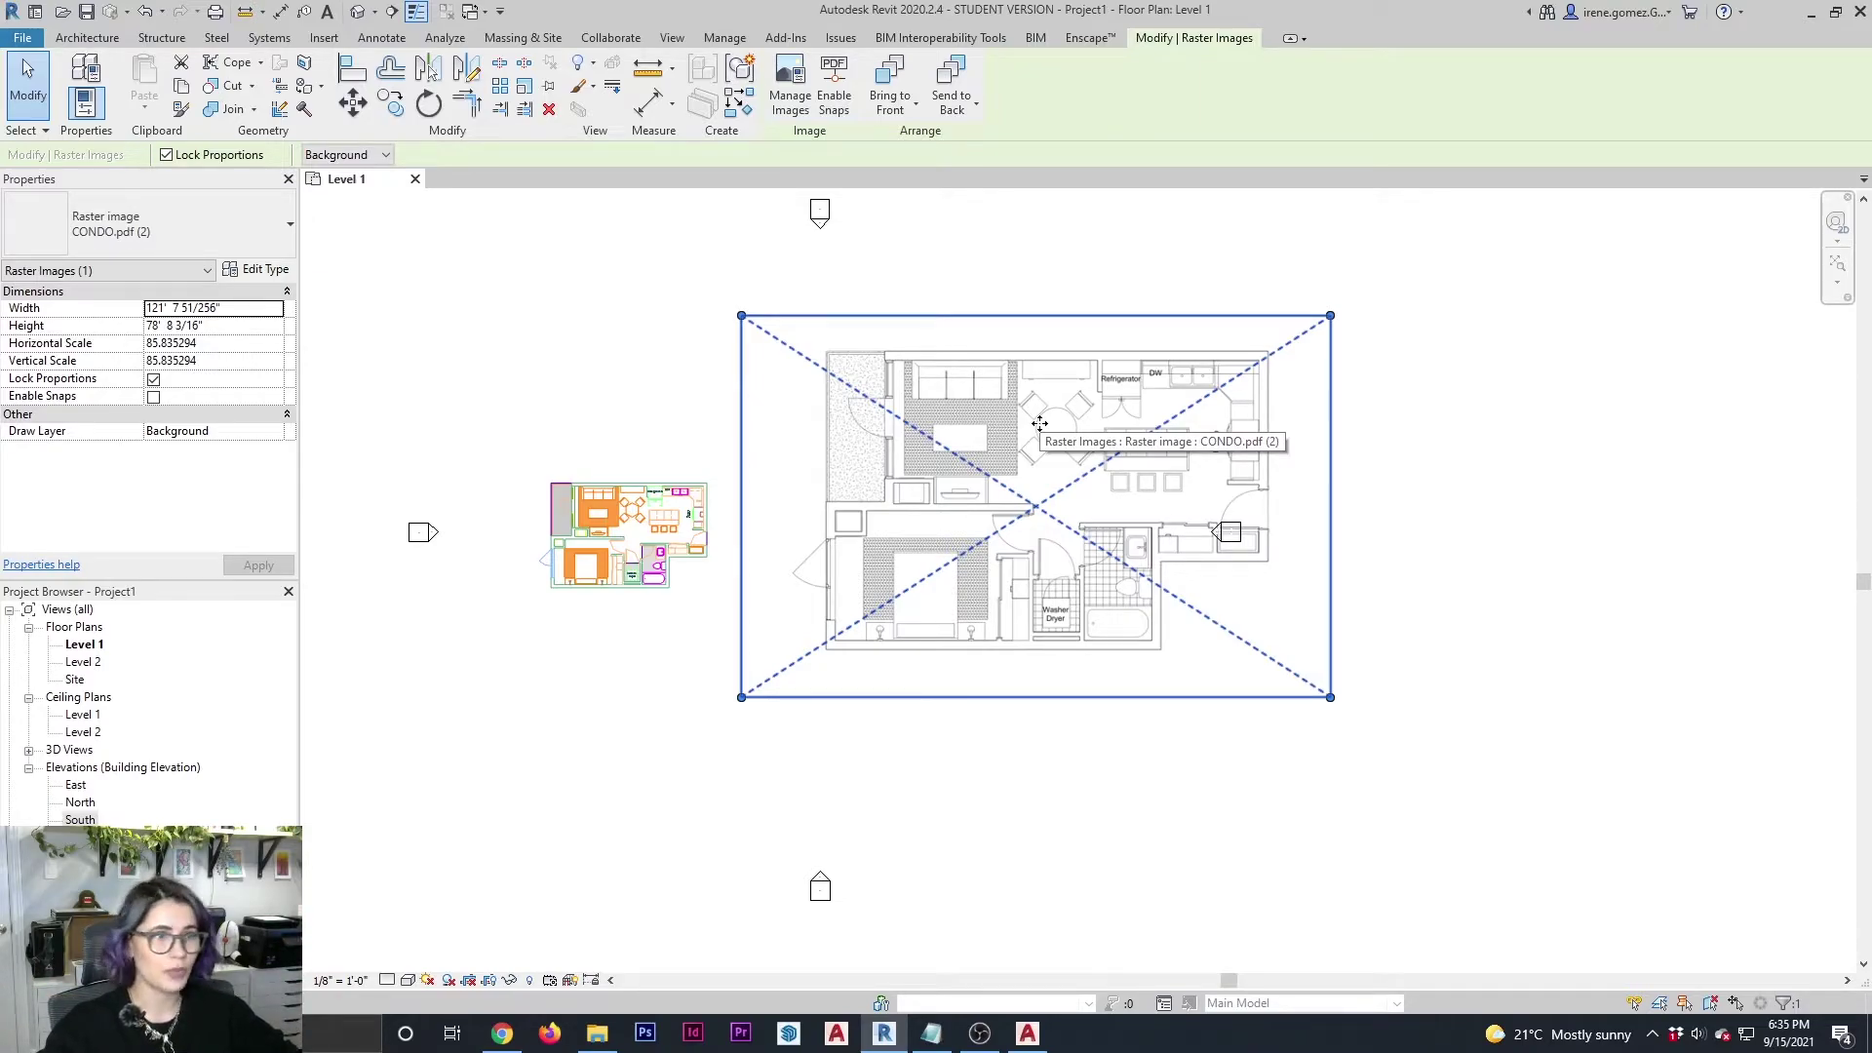
key(Escape)
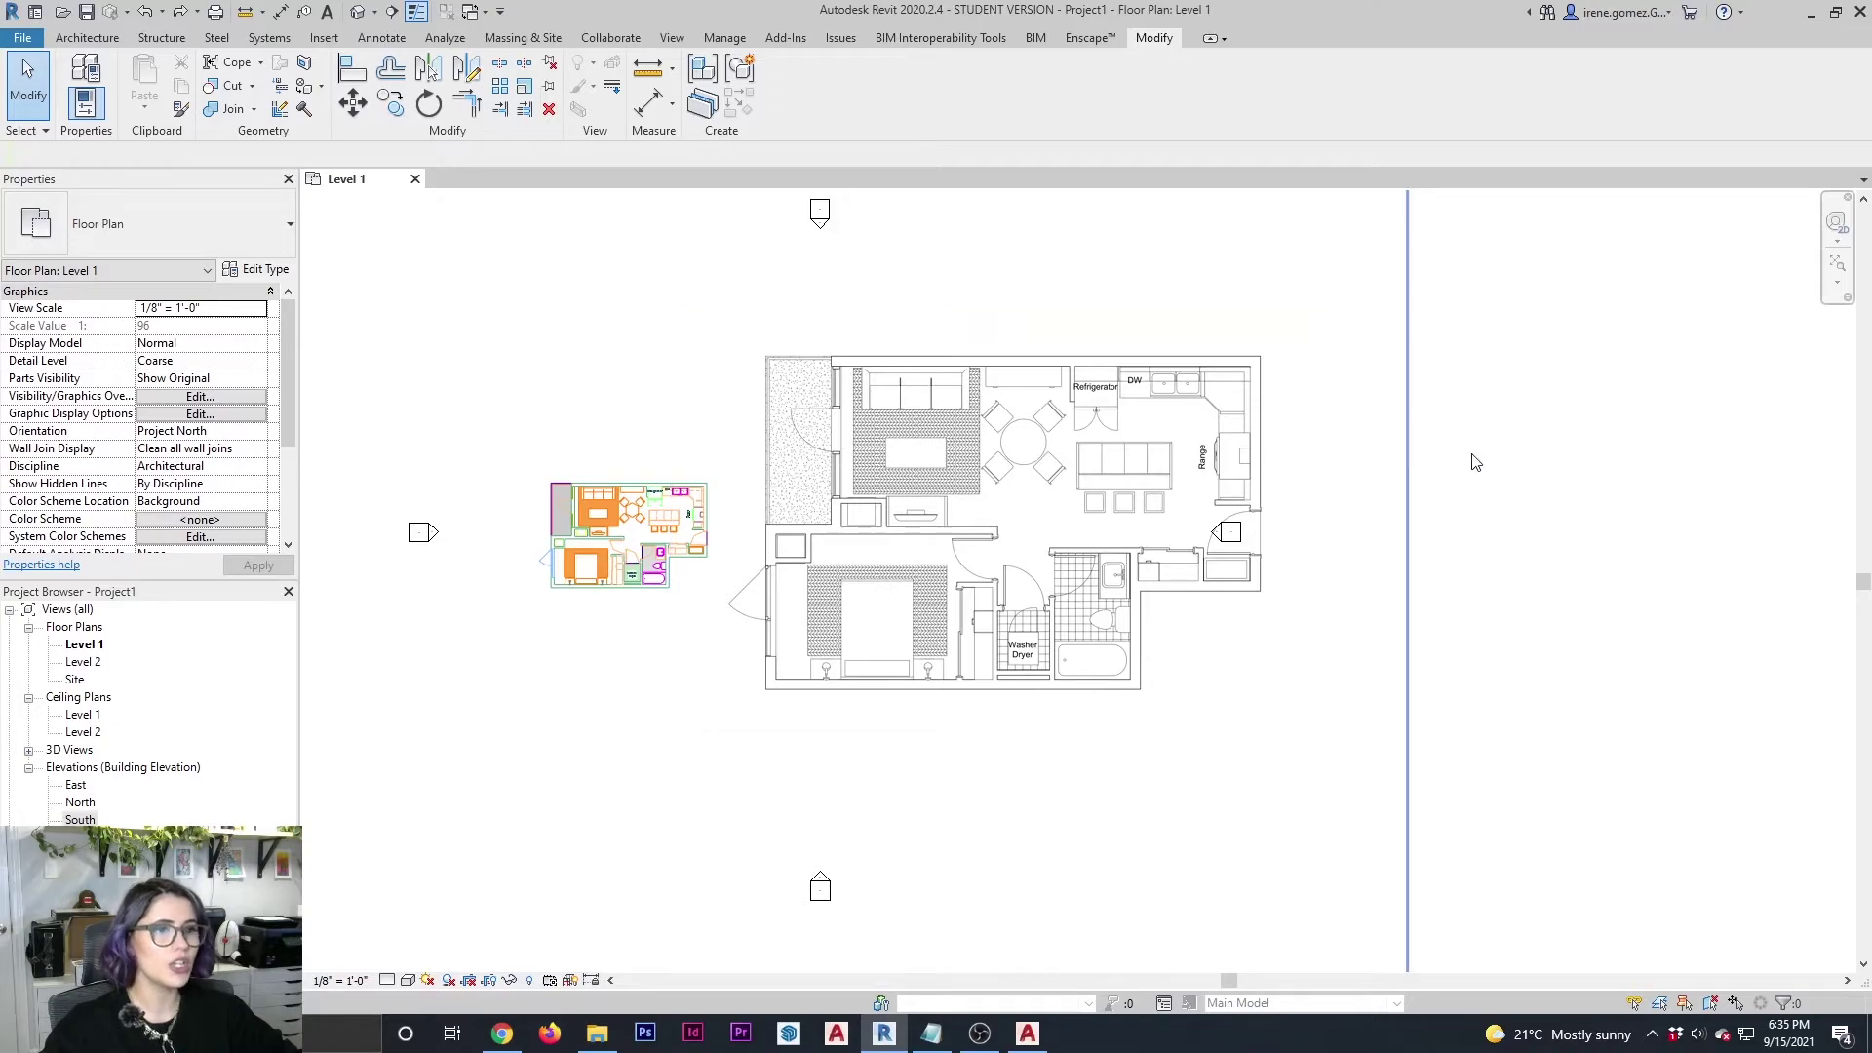
Deselect the image and start the Model Line tool (LI) from the Architecture tab.
click(1530, 485)
key(Escape)
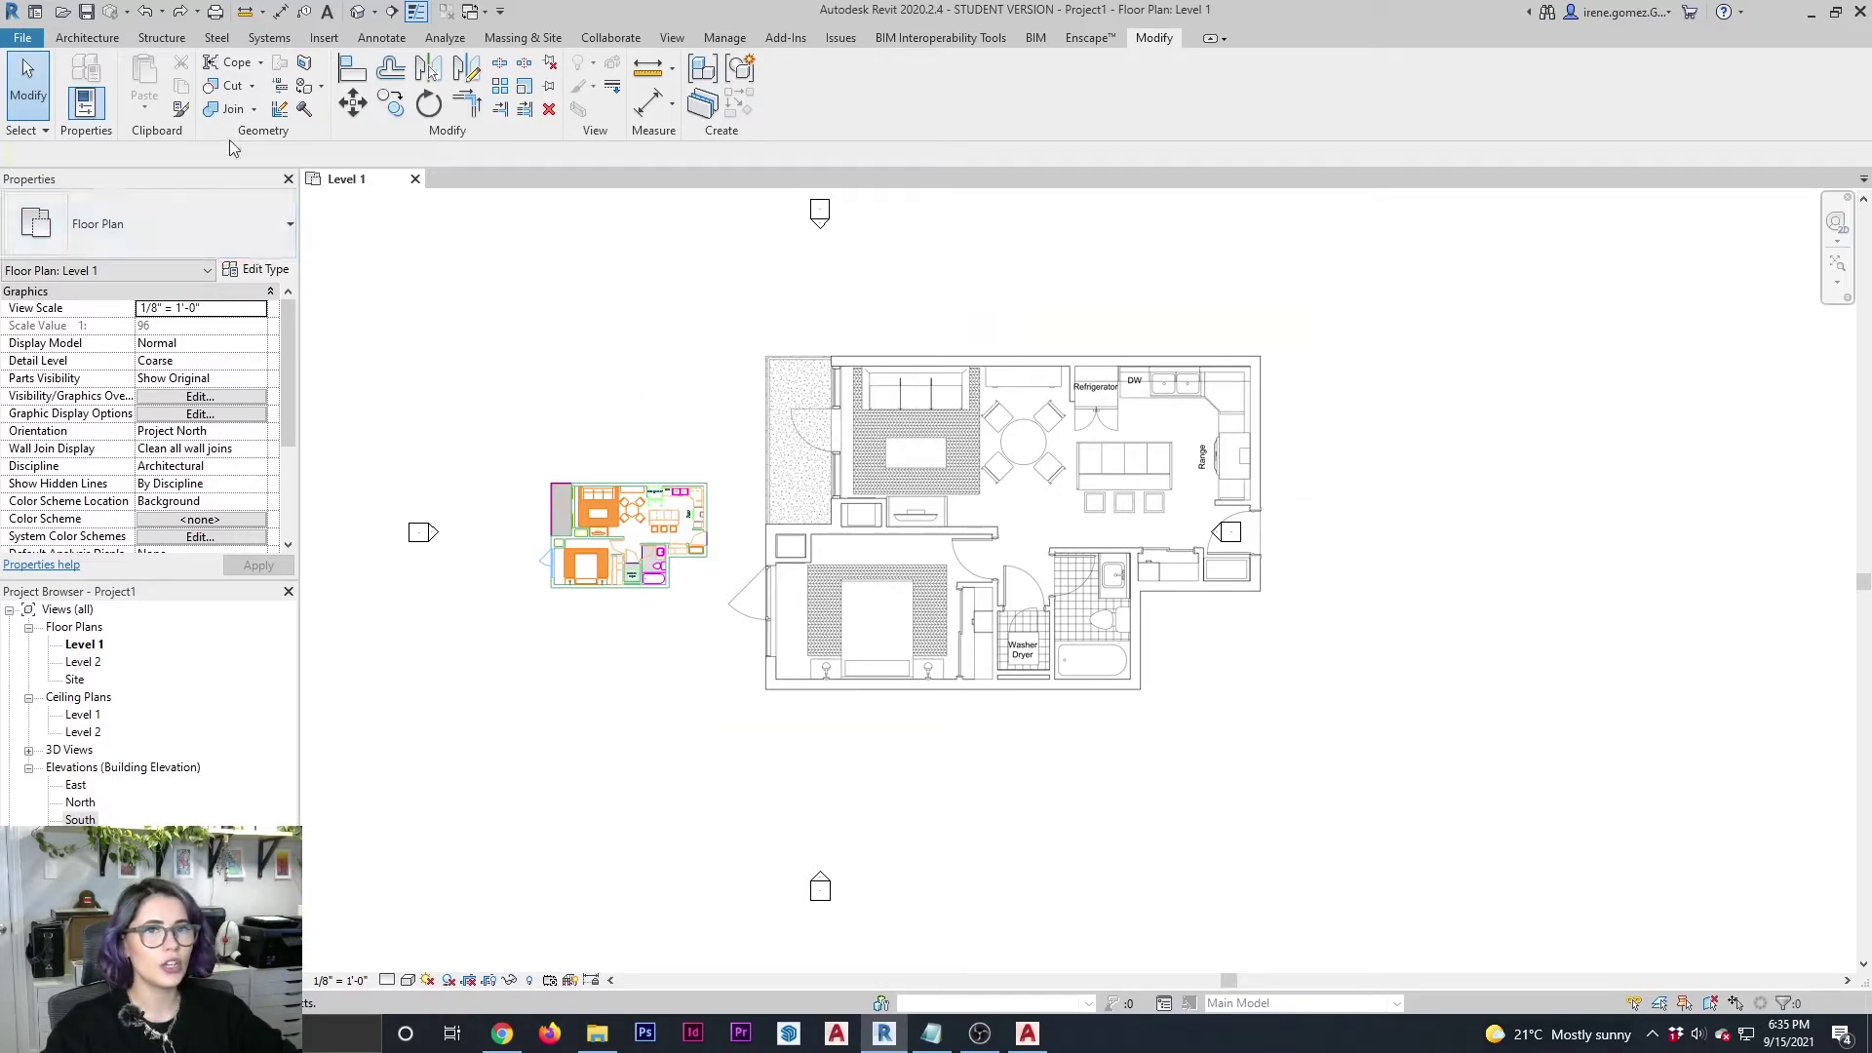
click(87, 38)
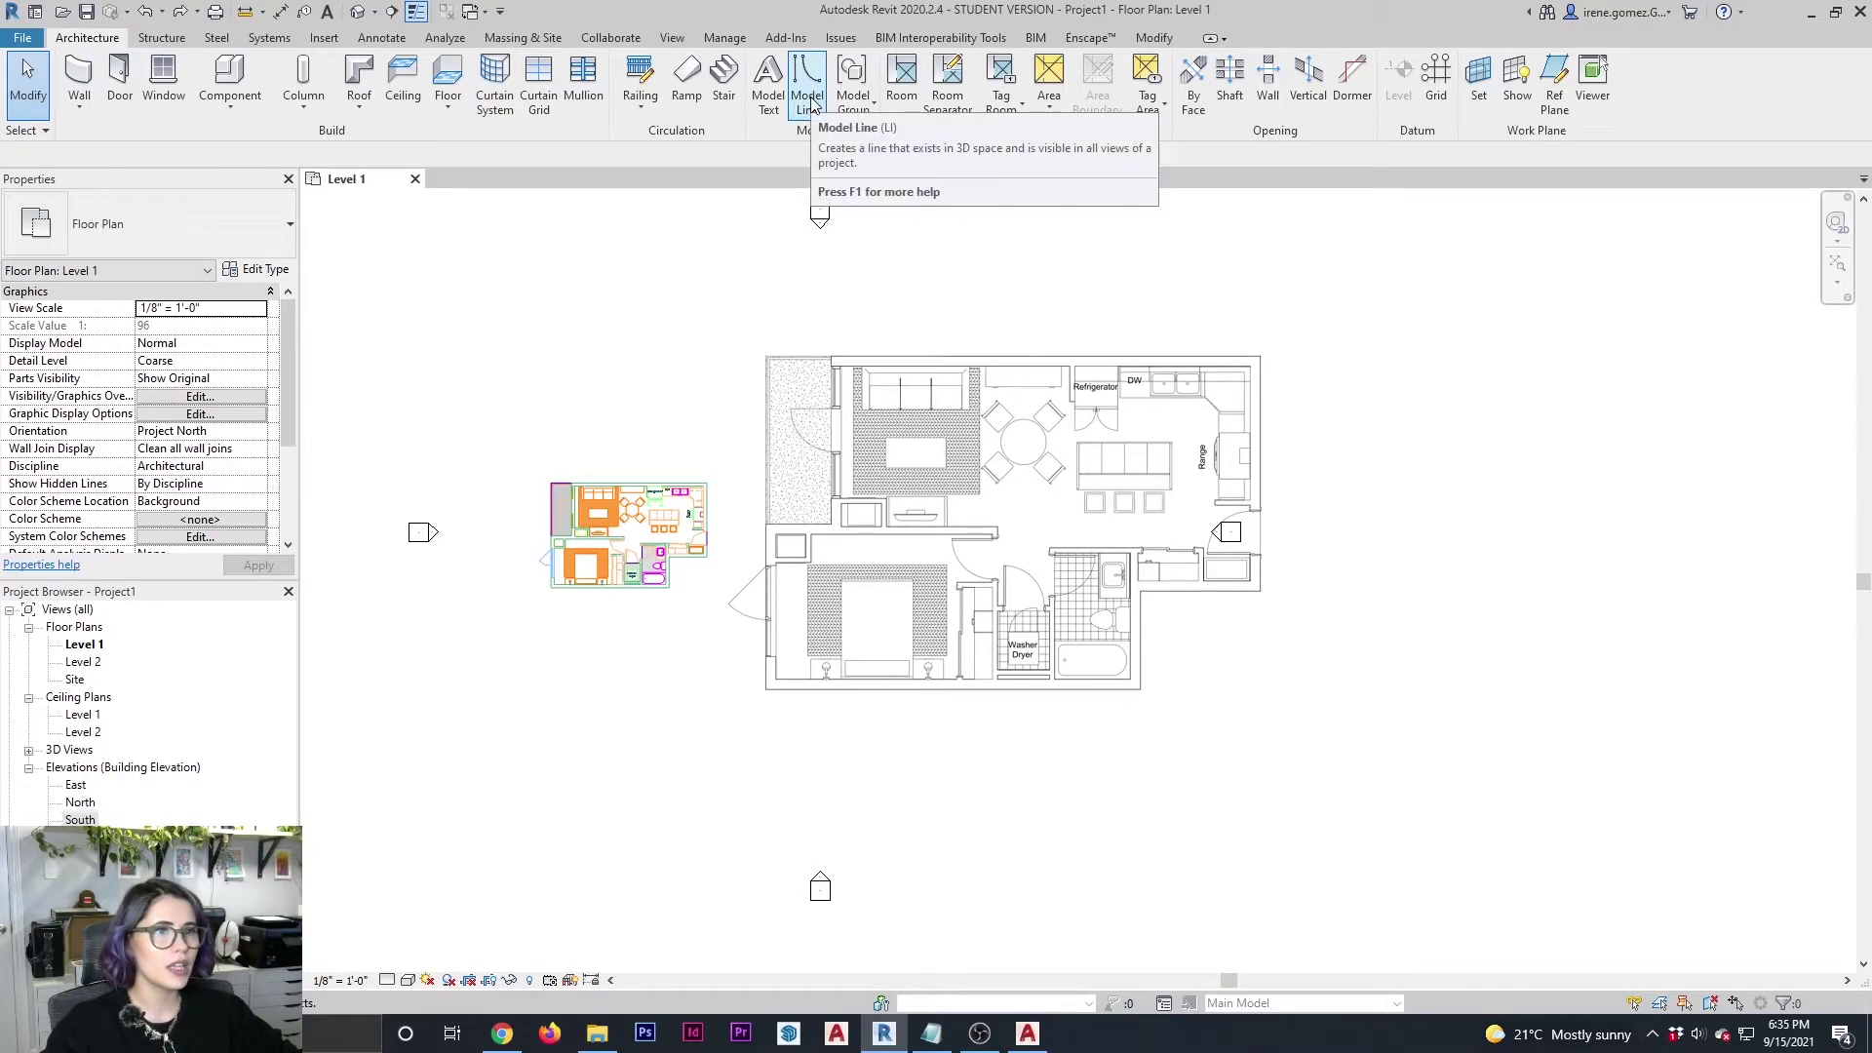
key(l)
key(i)
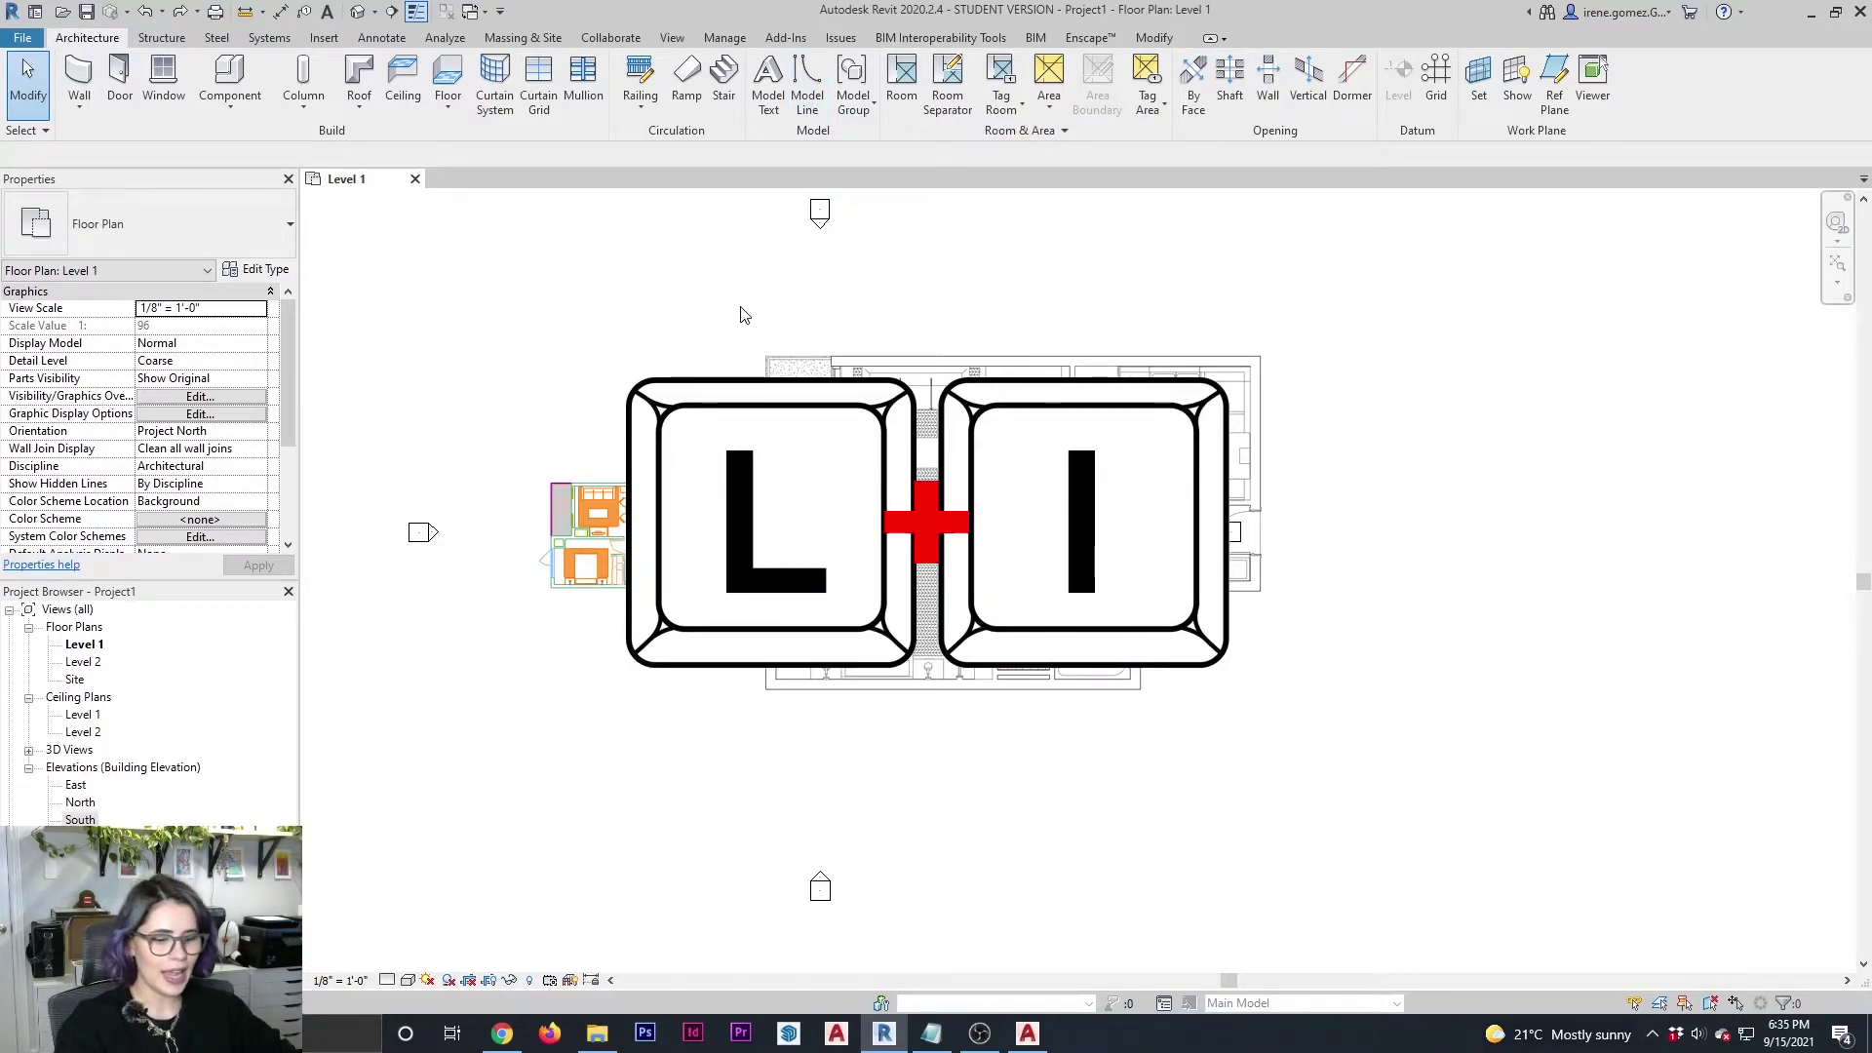
scroll(1187, 662, up, 3)
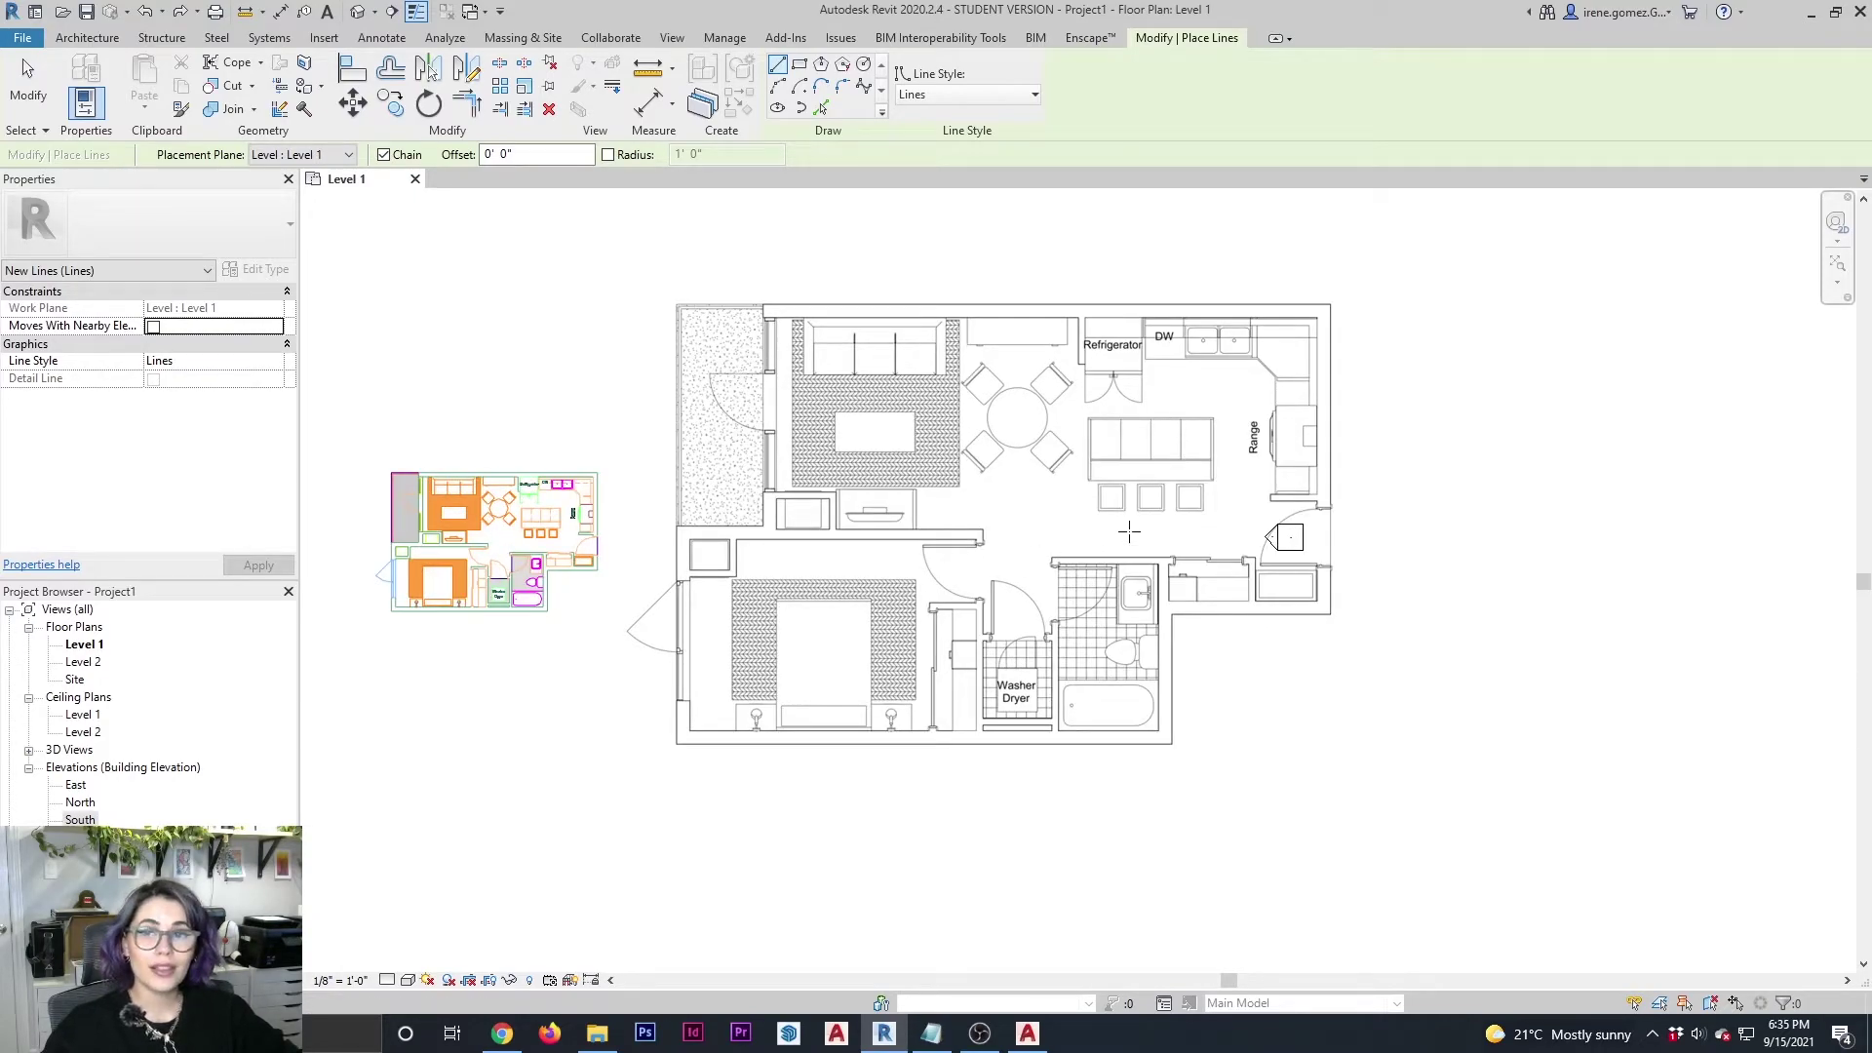
Draw the left vertical model line from the top-left inner wall corner to below the plan.
middle_drag(1128, 533, 1105, 530)
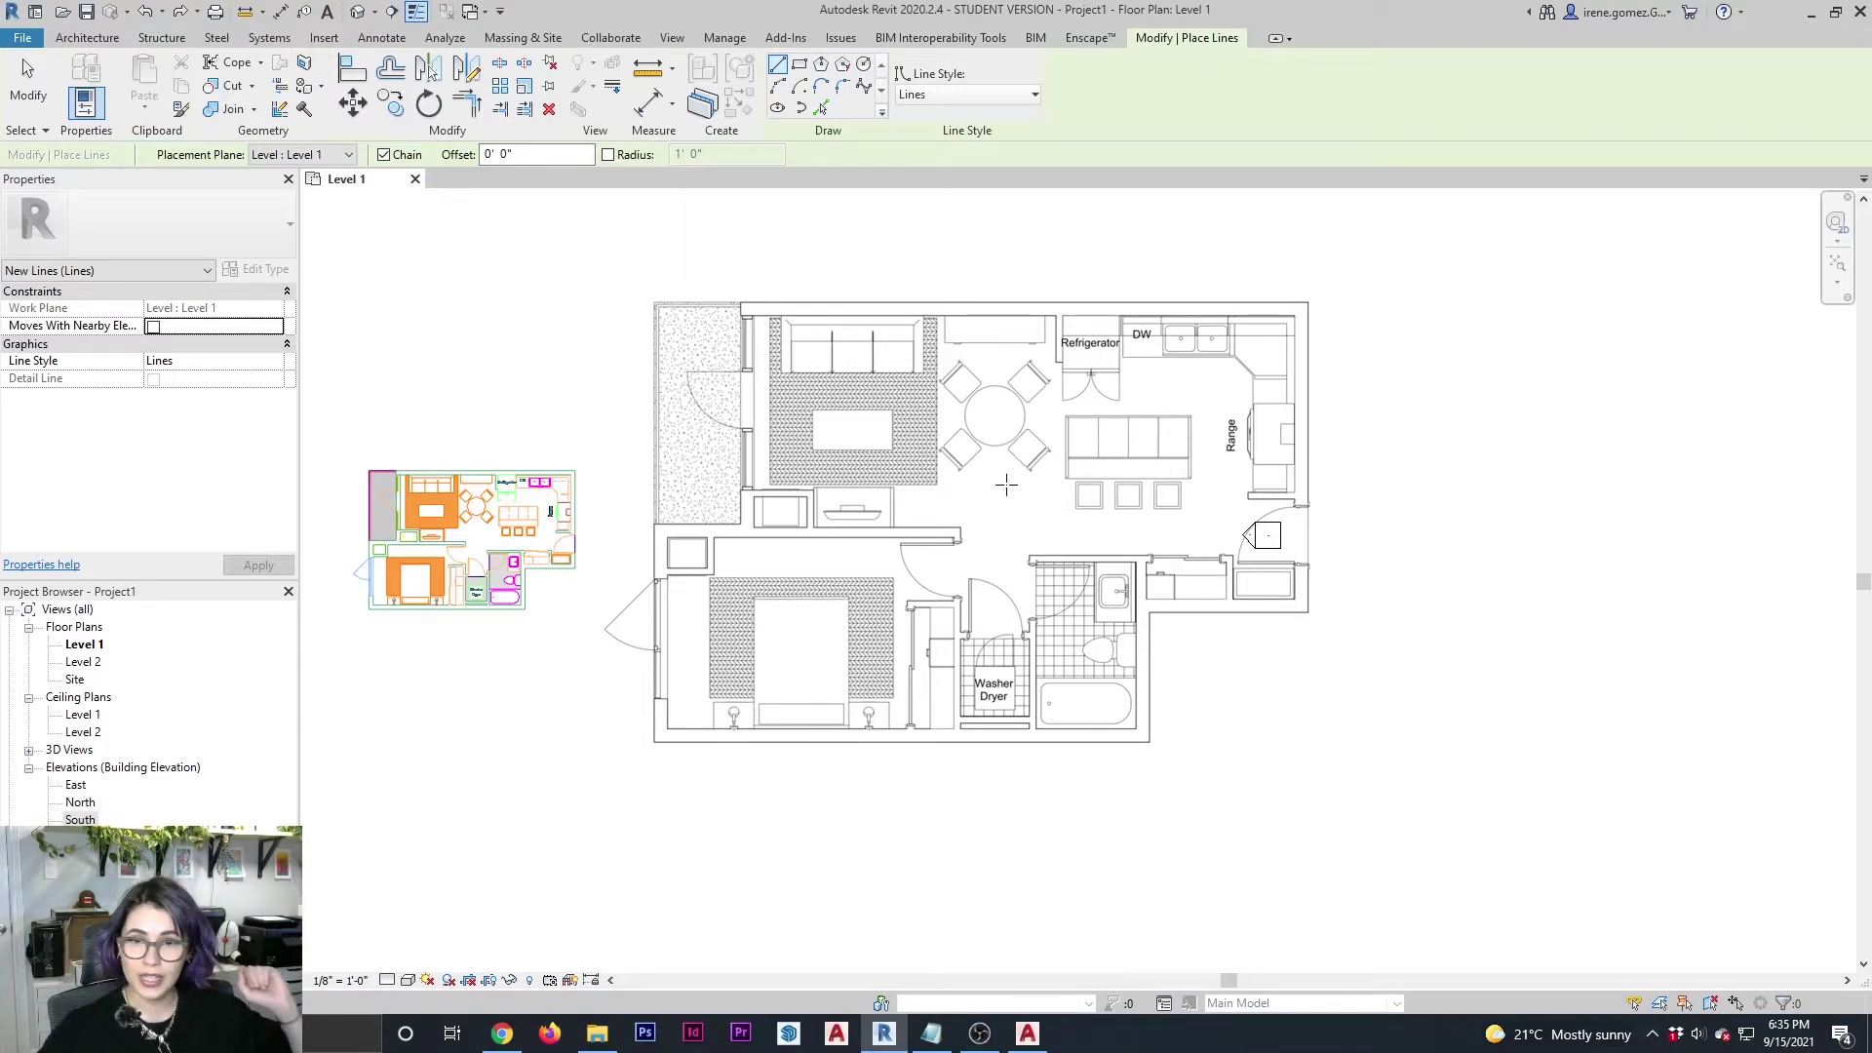
scroll(799, 376, up, 1)
scroll(748, 383, up, 4)
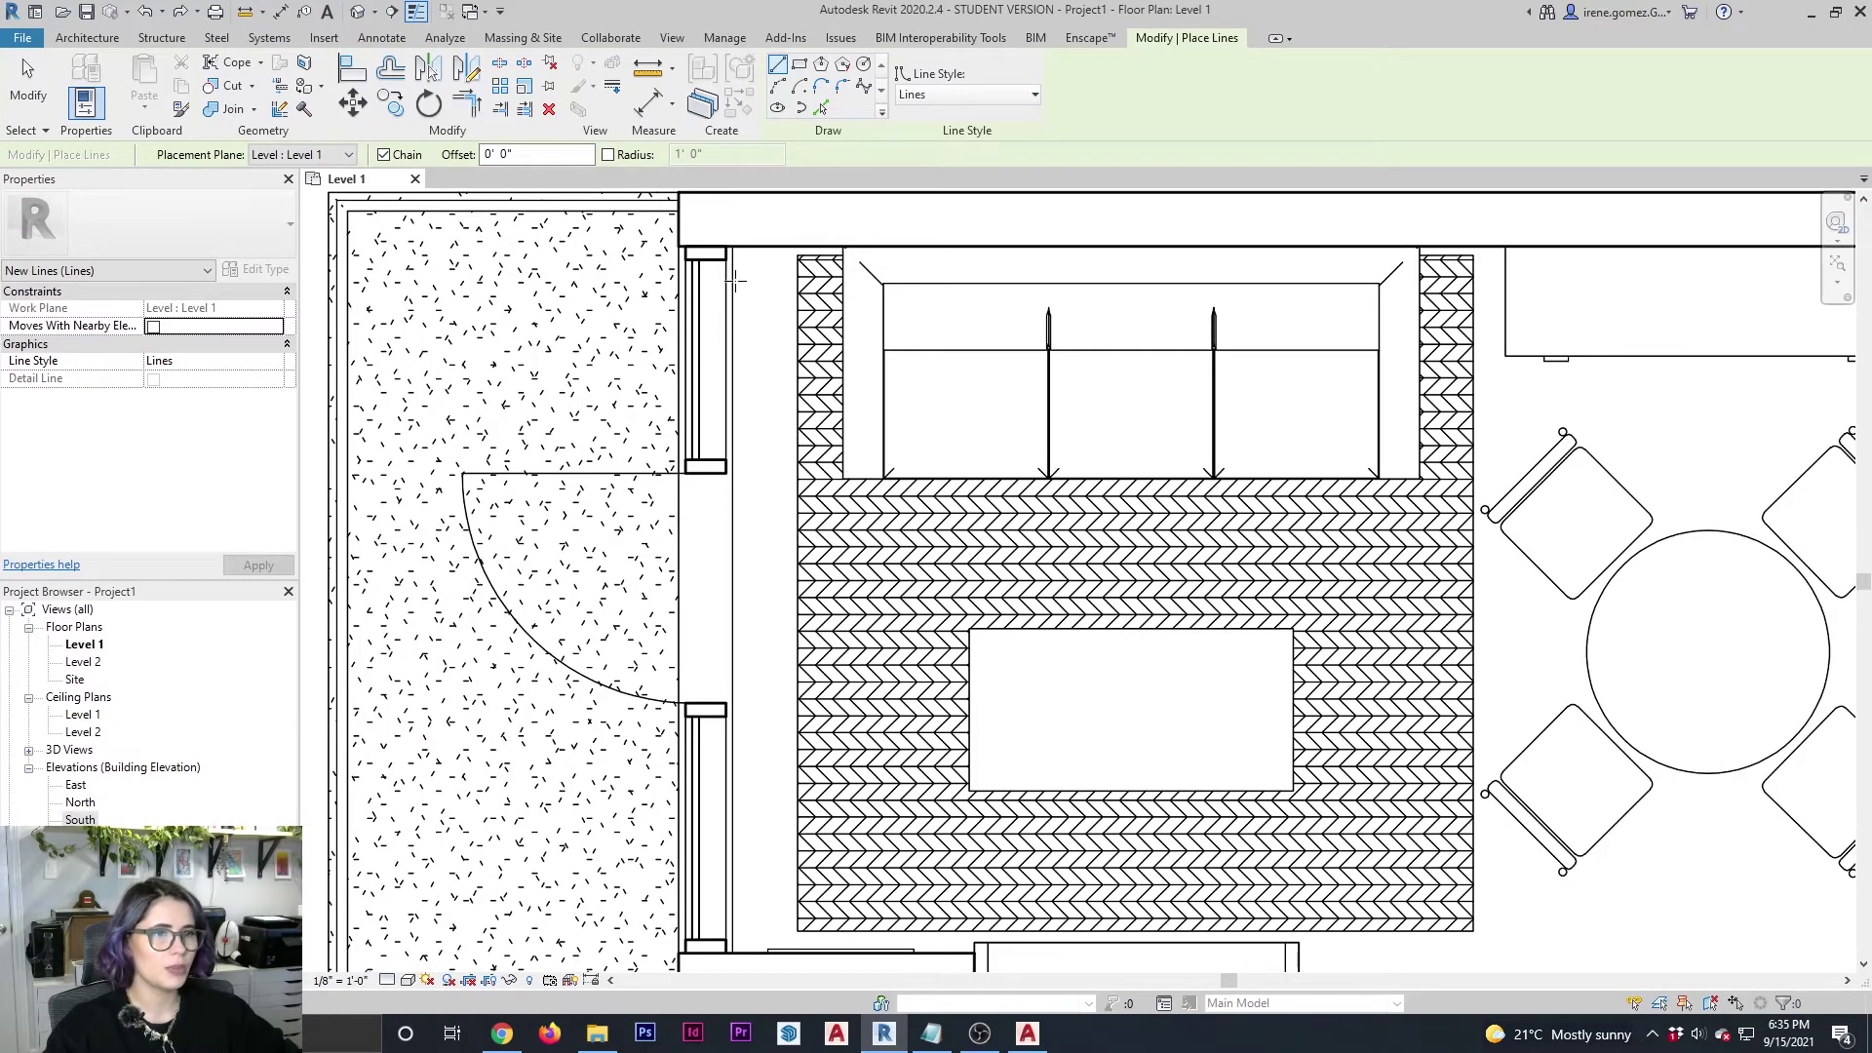
scroll(736, 283, up, 6)
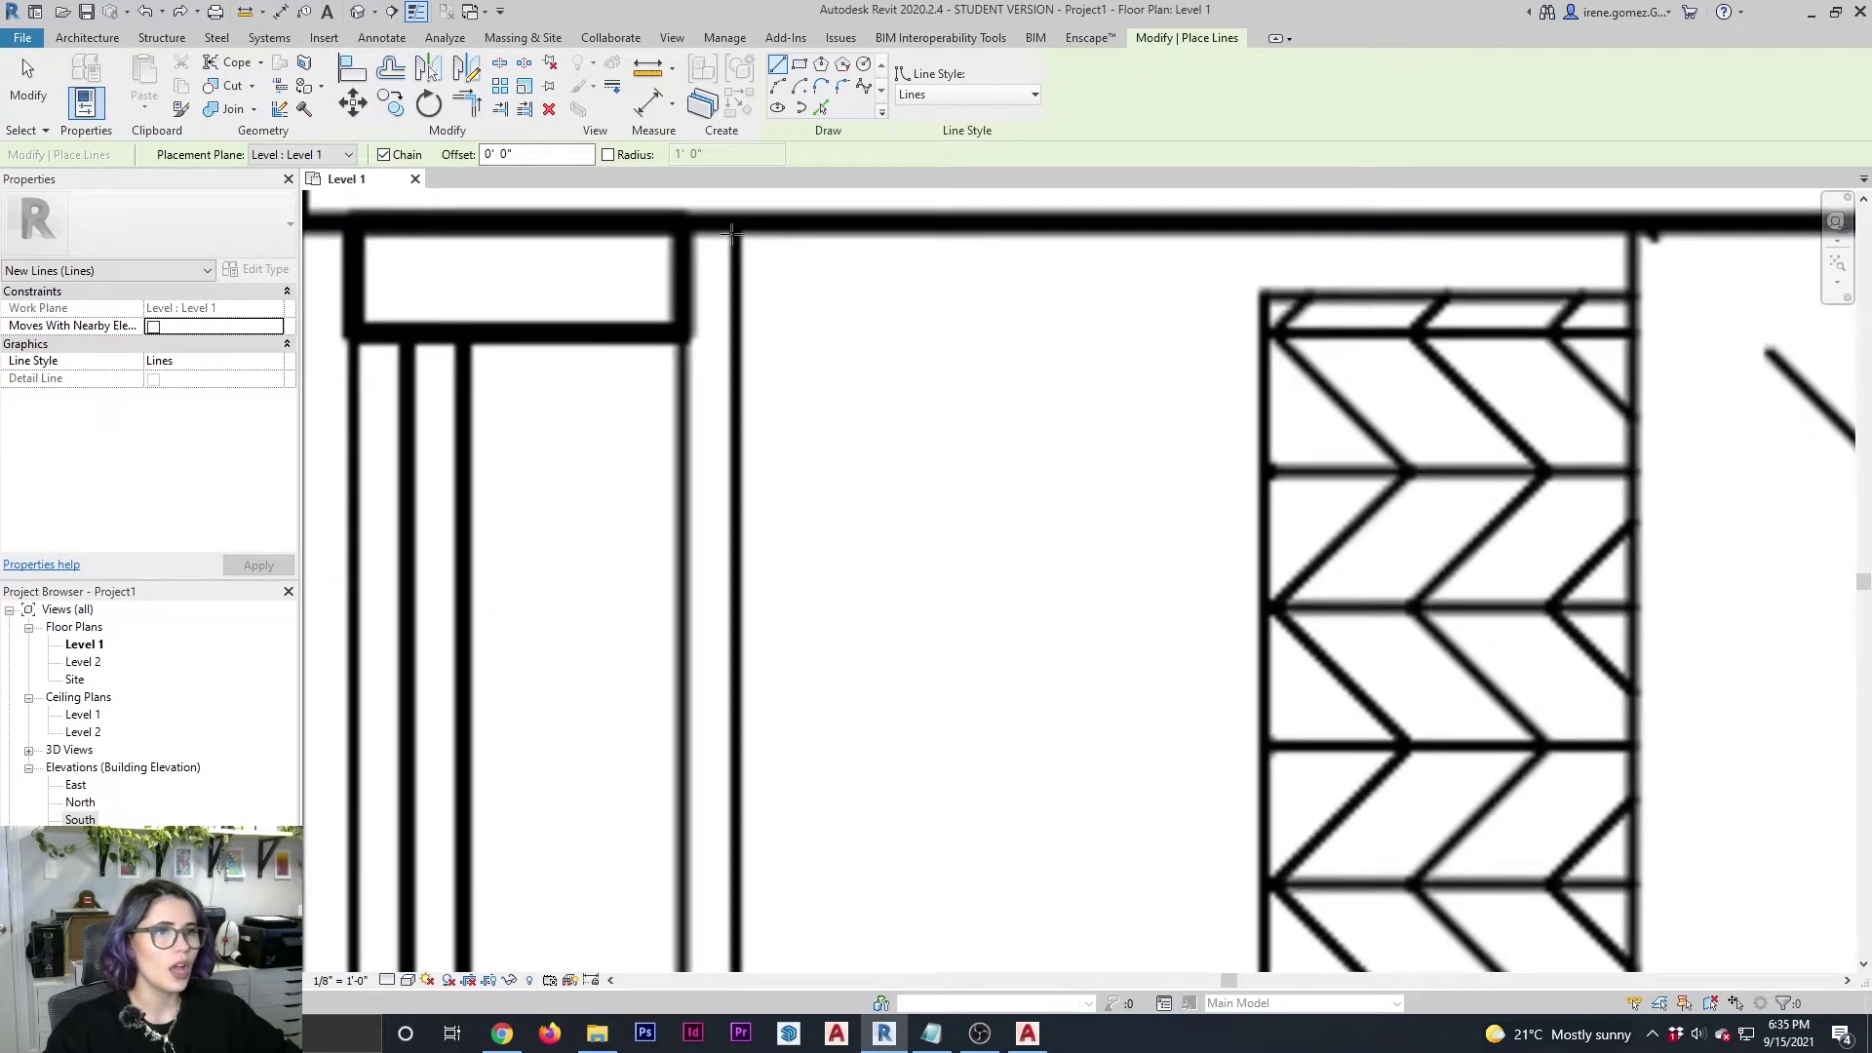
scroll(732, 234, up, 2)
scroll(739, 242, up, 3)
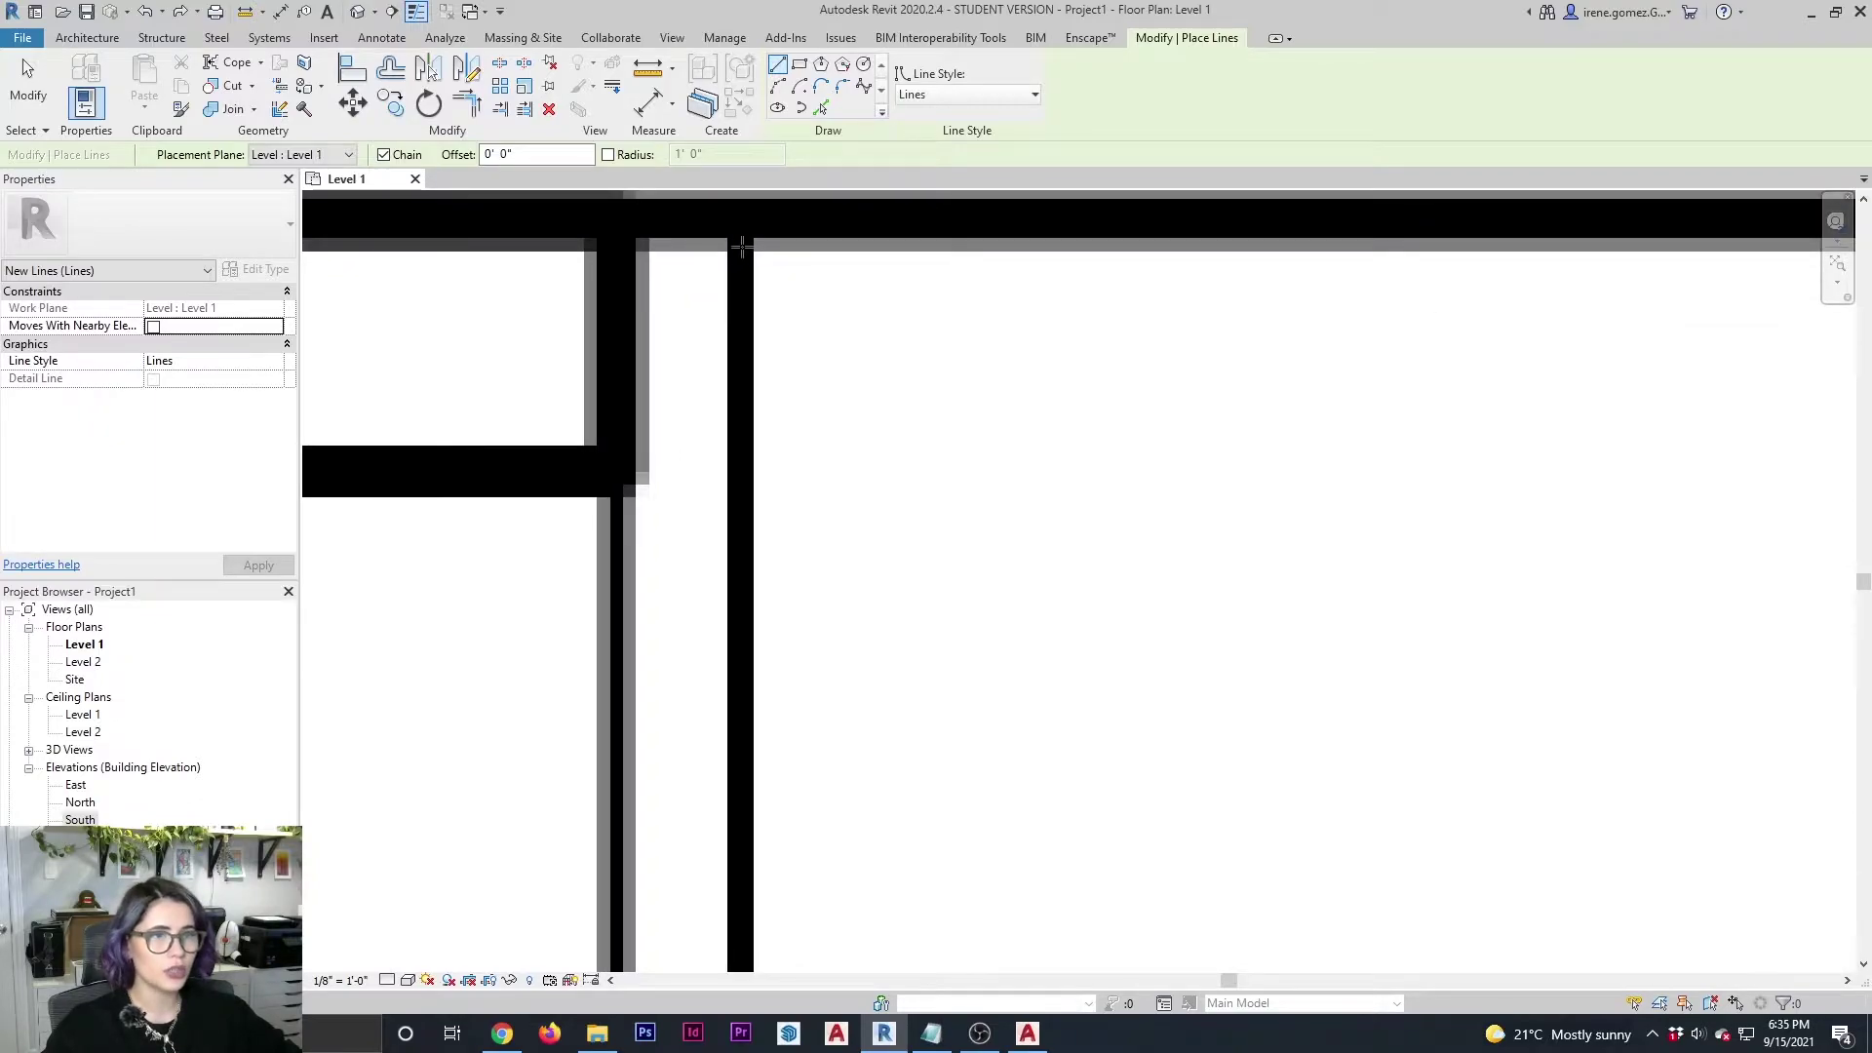
scroll(742, 247, up, 1)
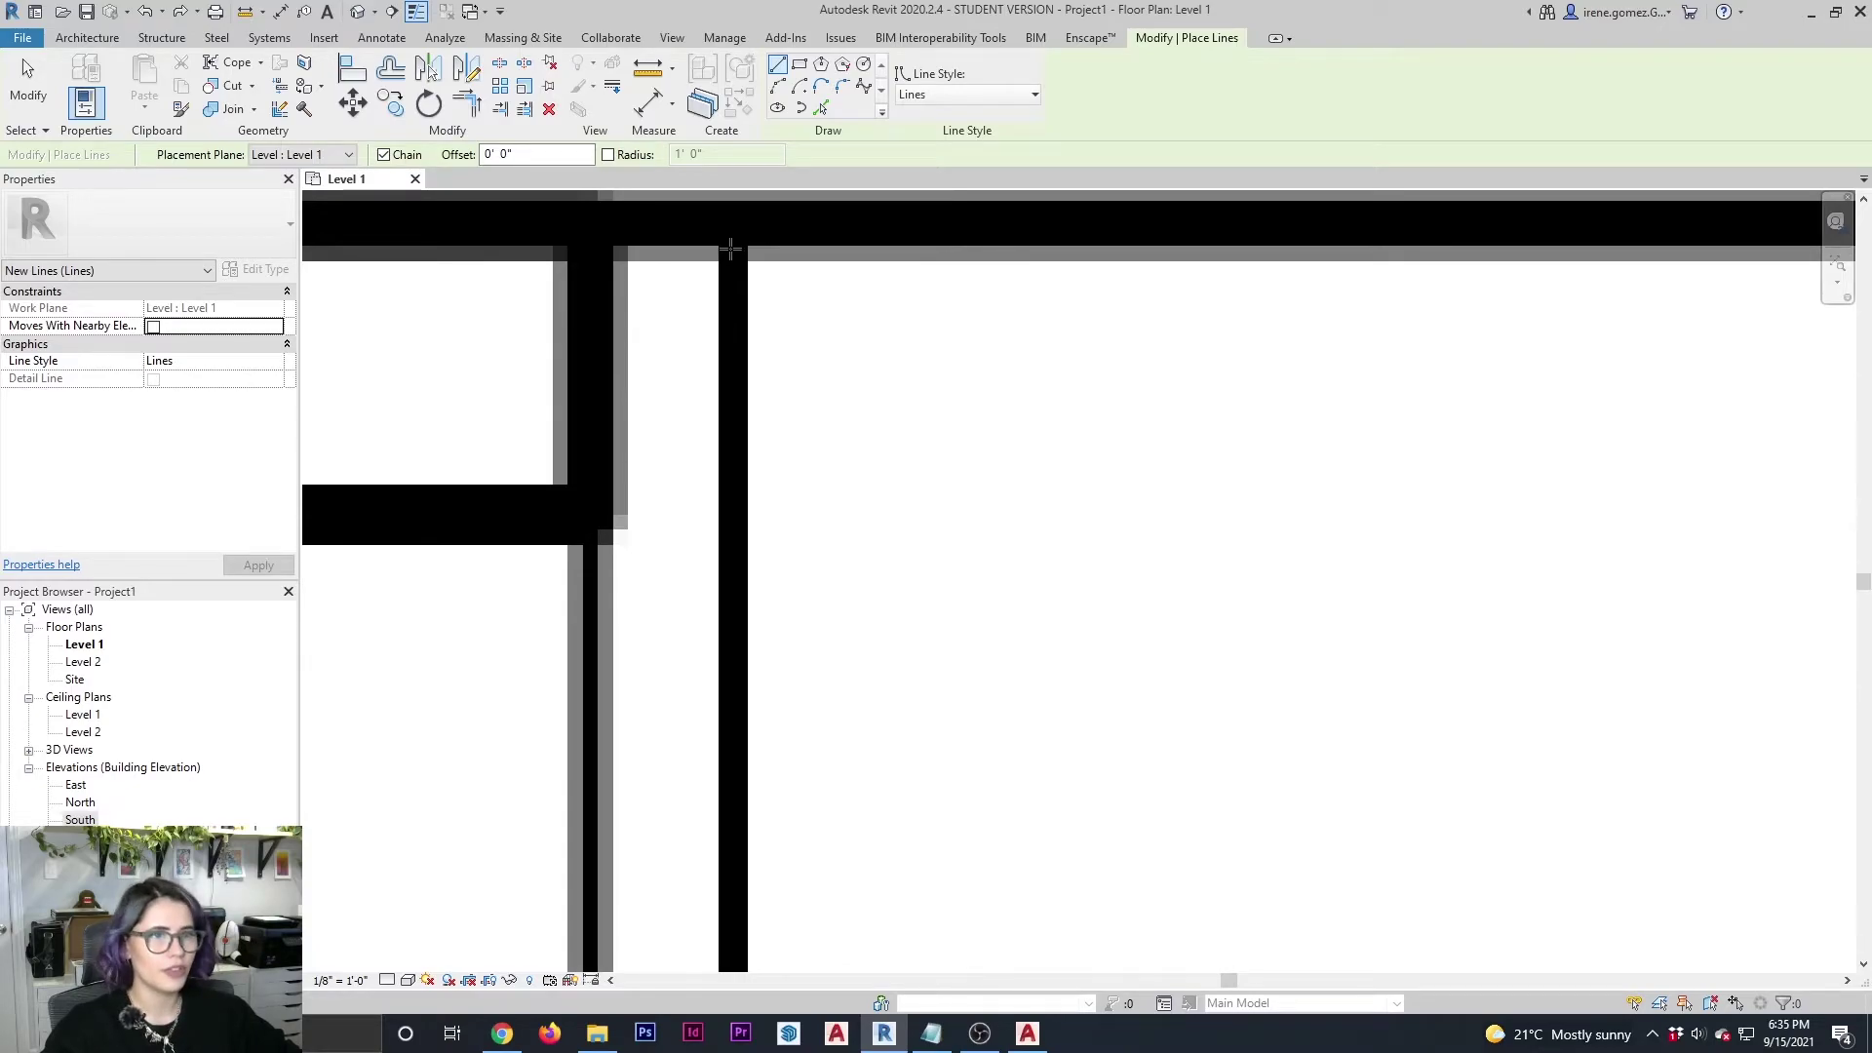
scroll(750, 239, up, 5)
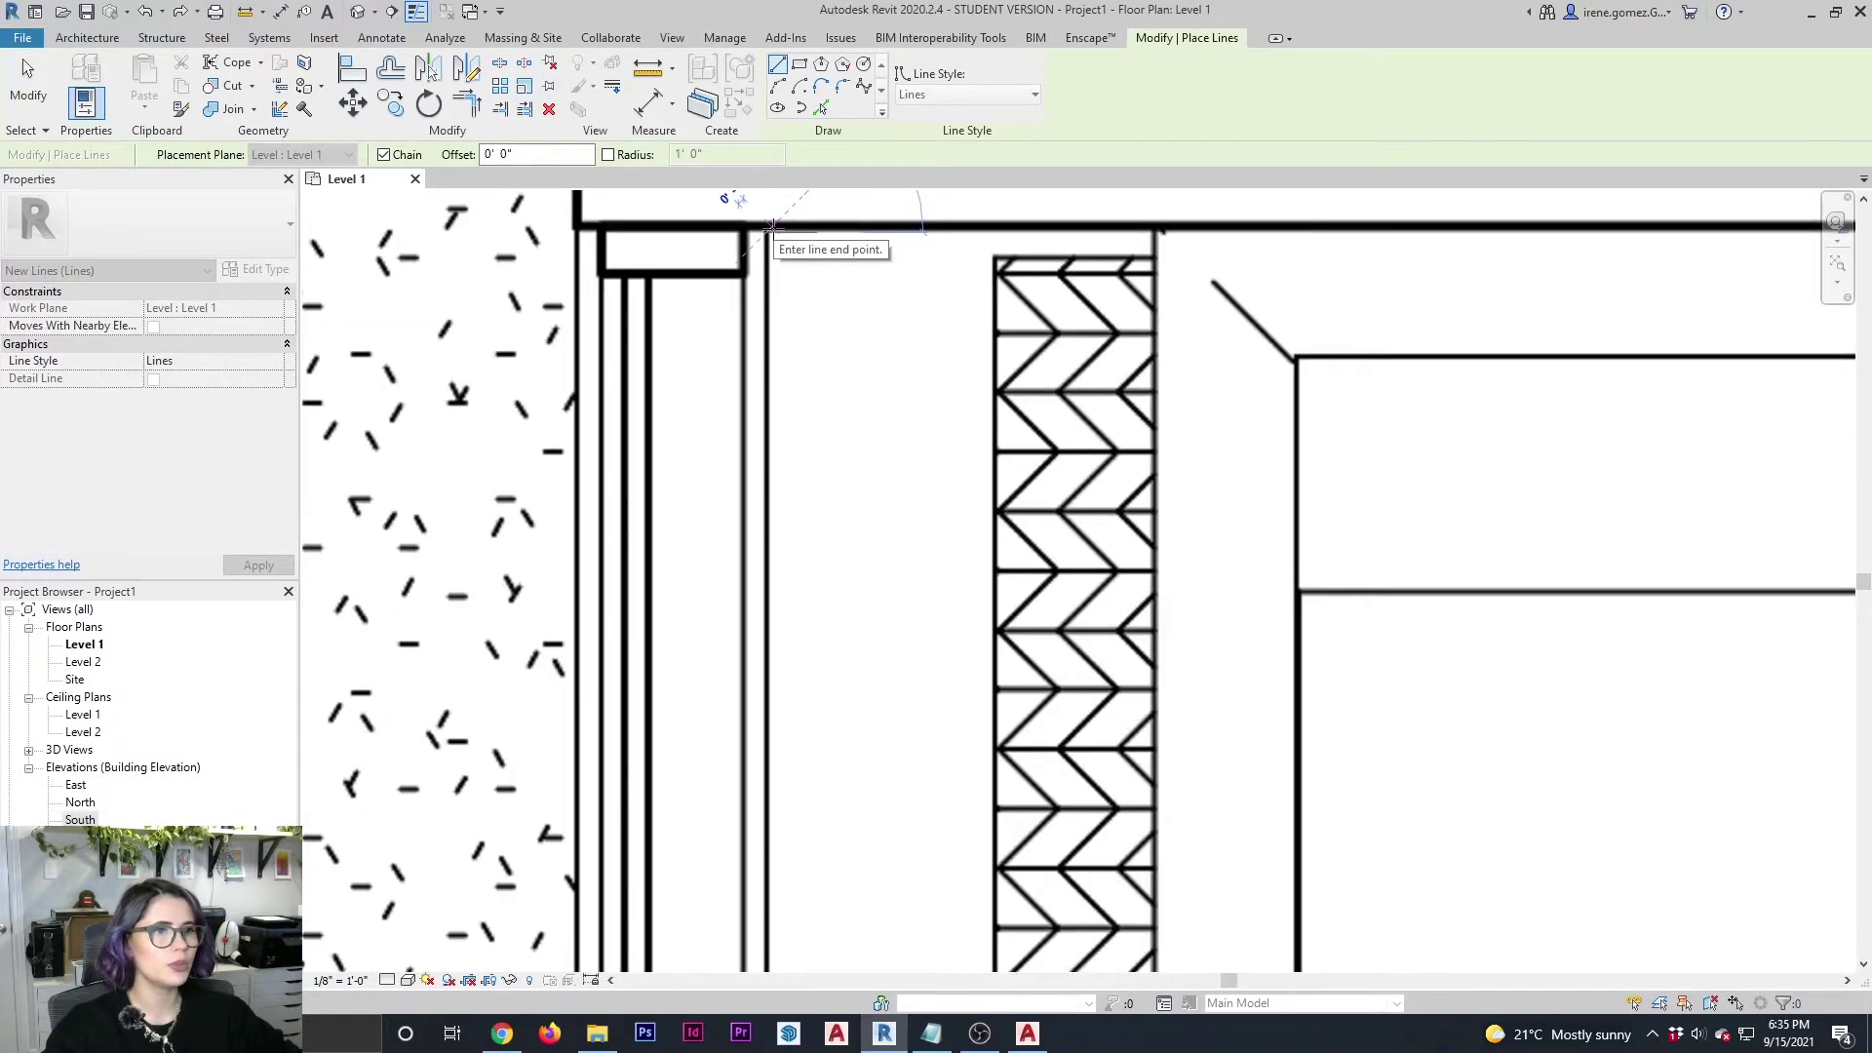
scroll(772, 226, down, 8)
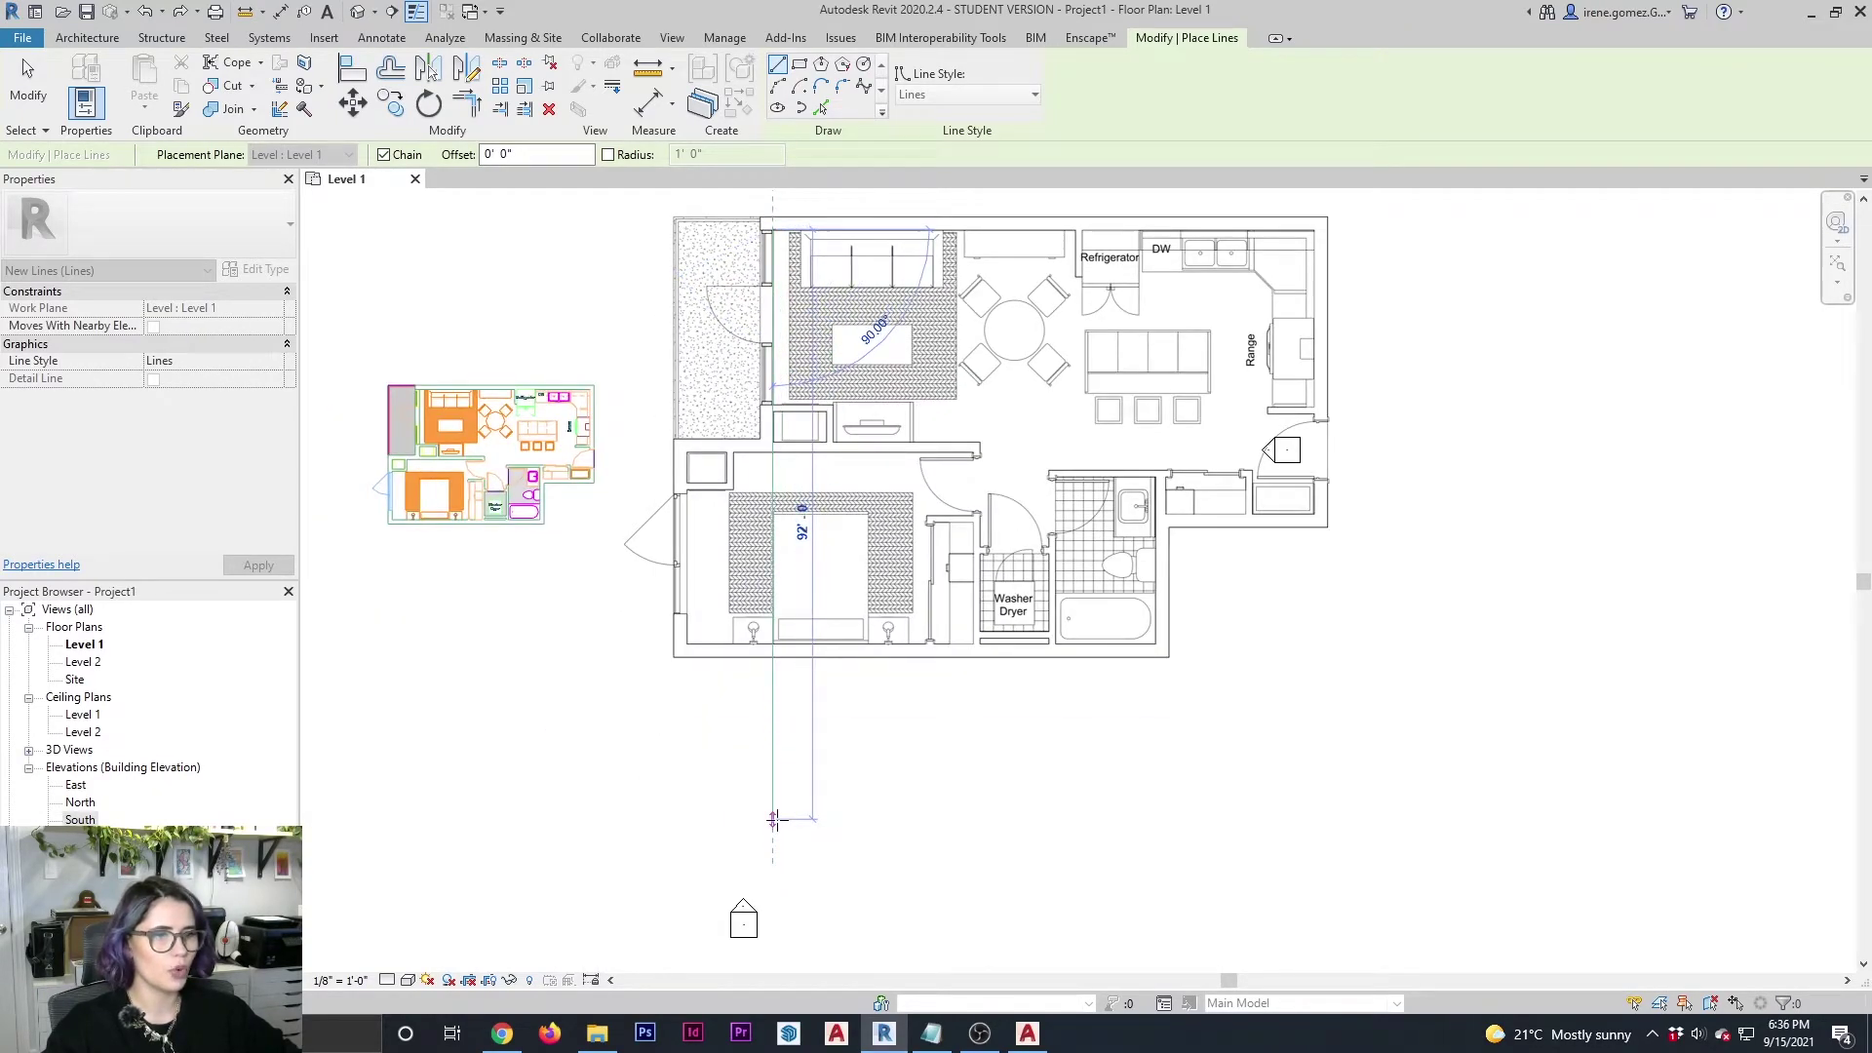
click(772, 818)
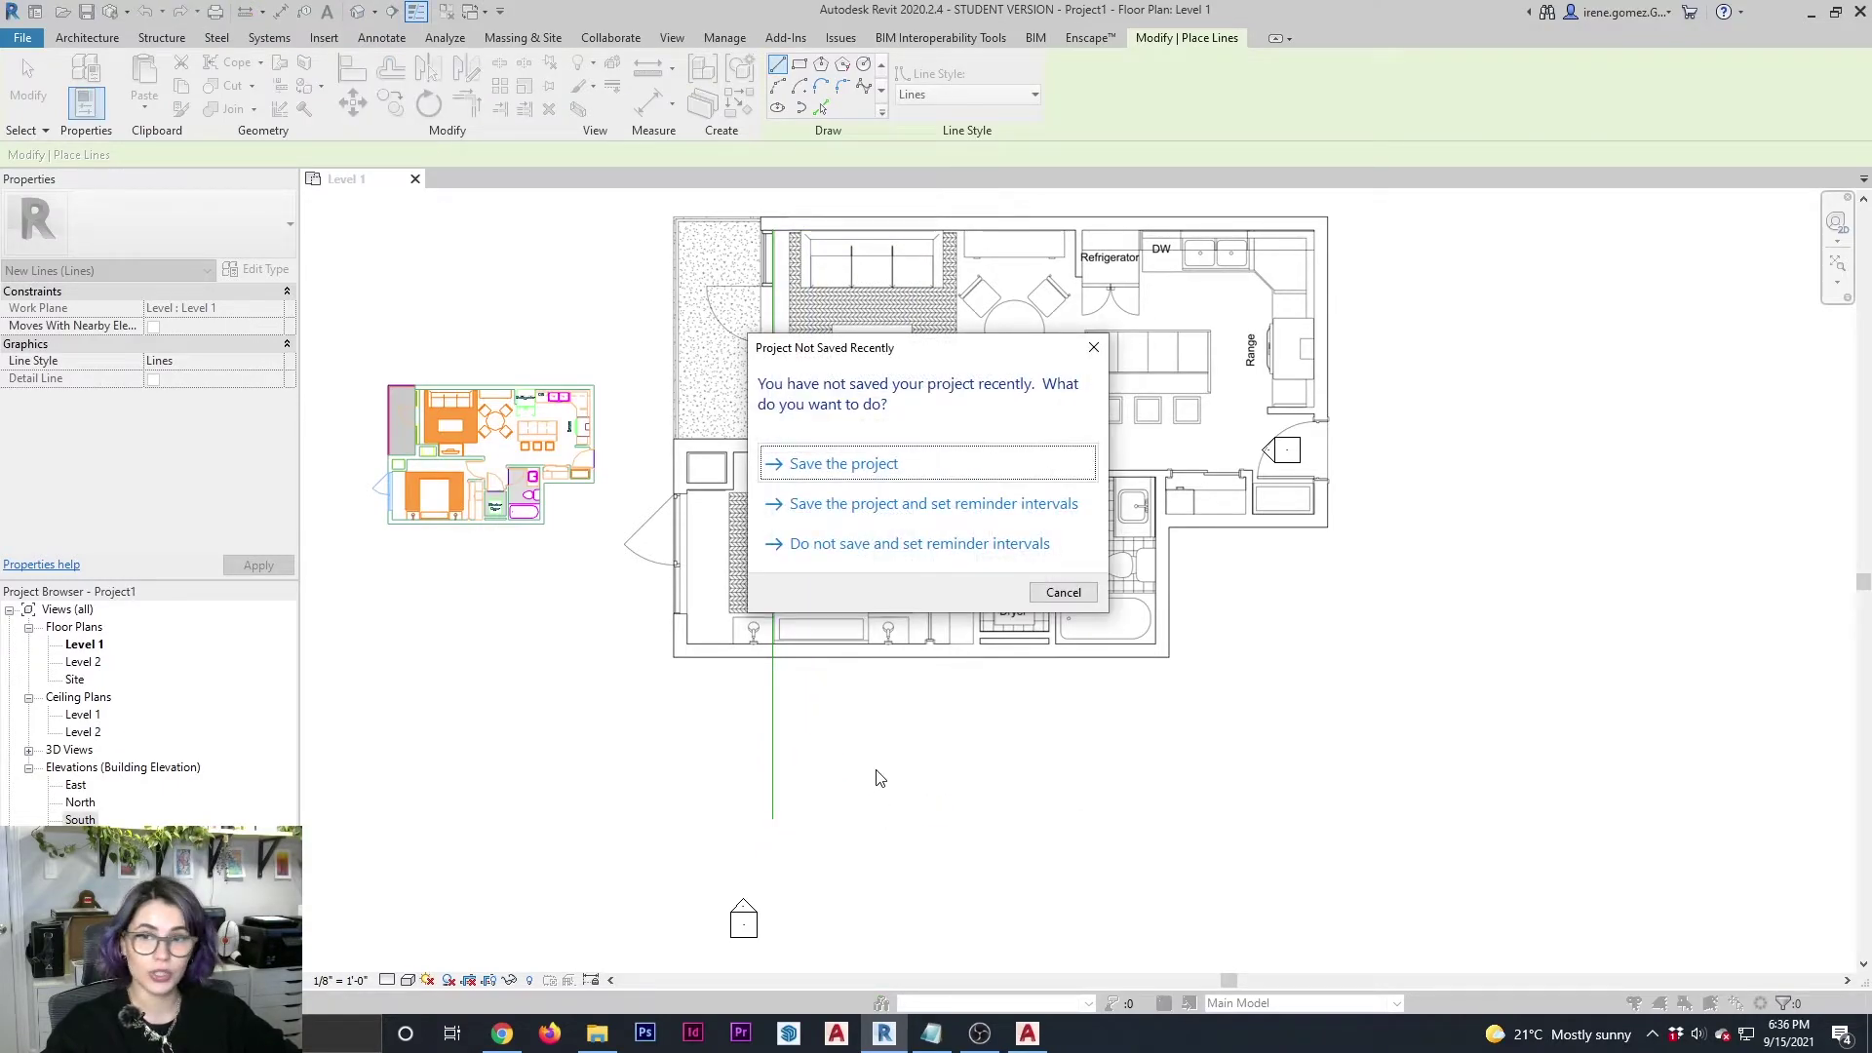
Dismiss the save reminder and draw a vertical line from the right counter corner down past the plan.
click(1093, 348)
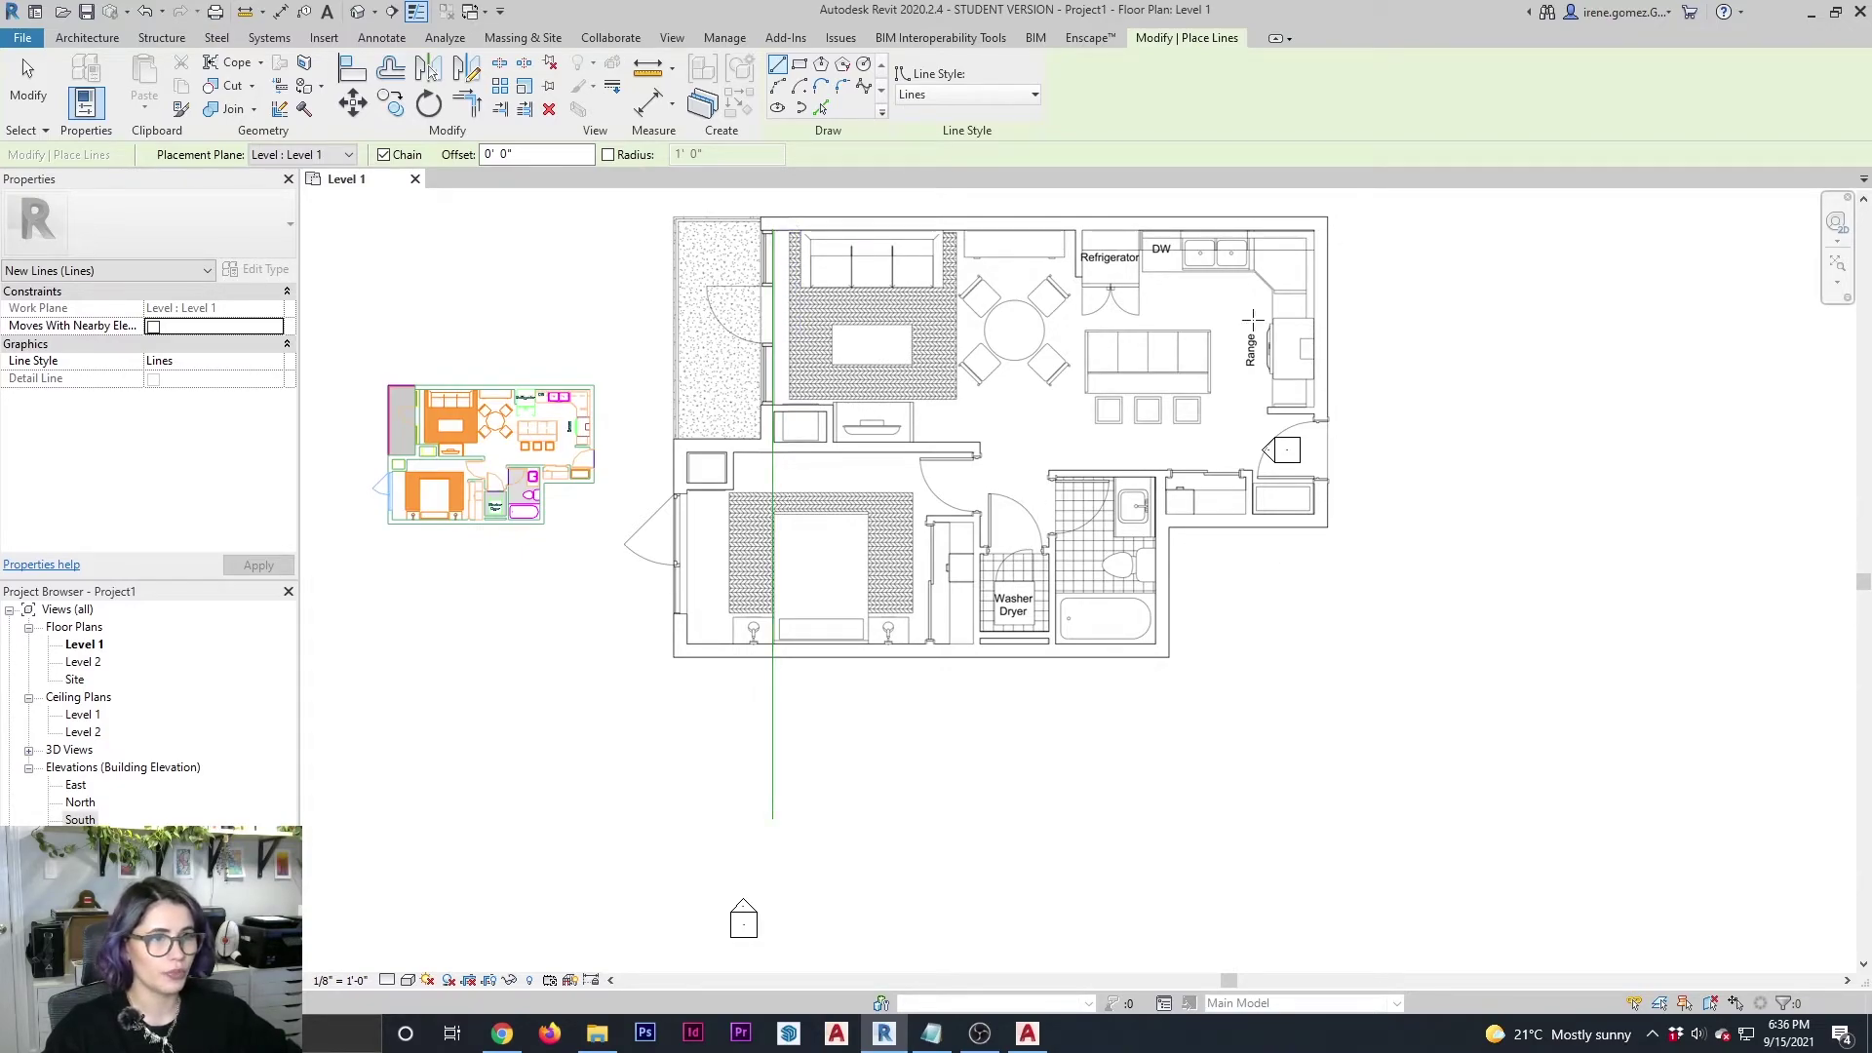
middle_drag(1347, 340, 1153, 243)
scroll(1115, 263, up, 8)
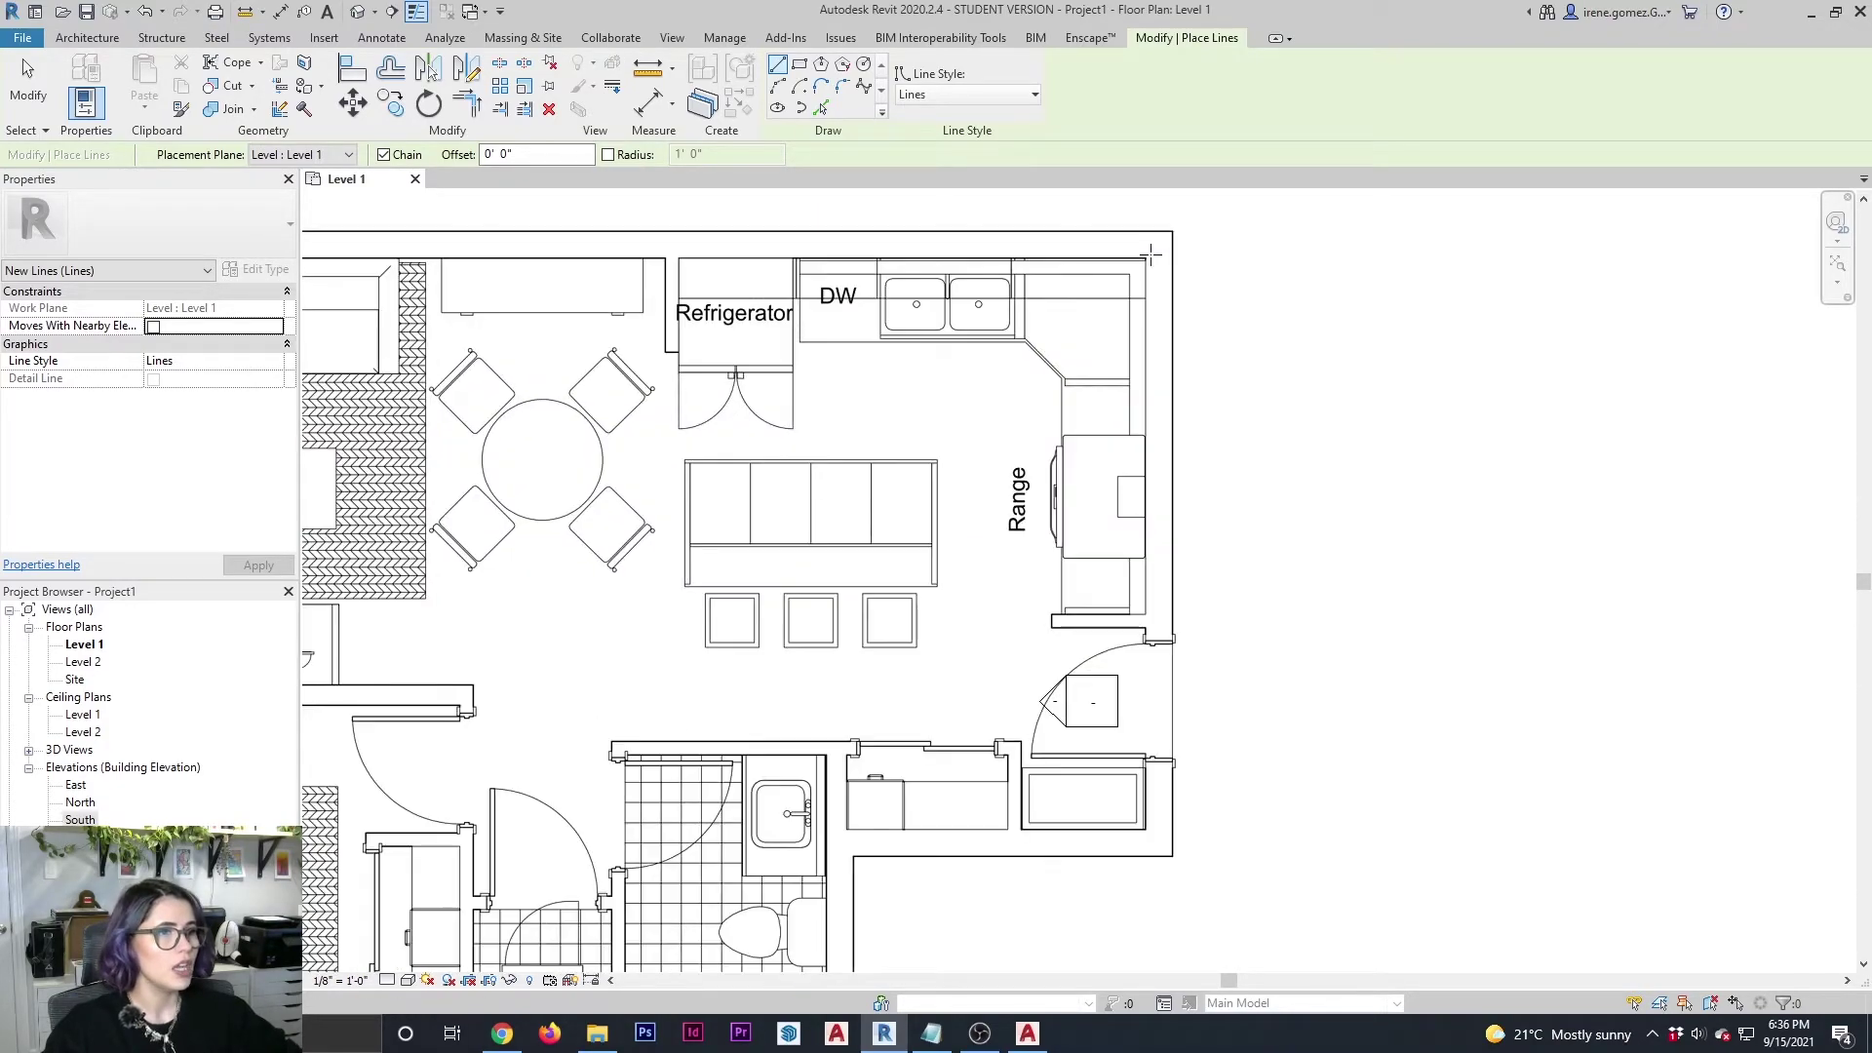
scroll(1114, 263, up, 5)
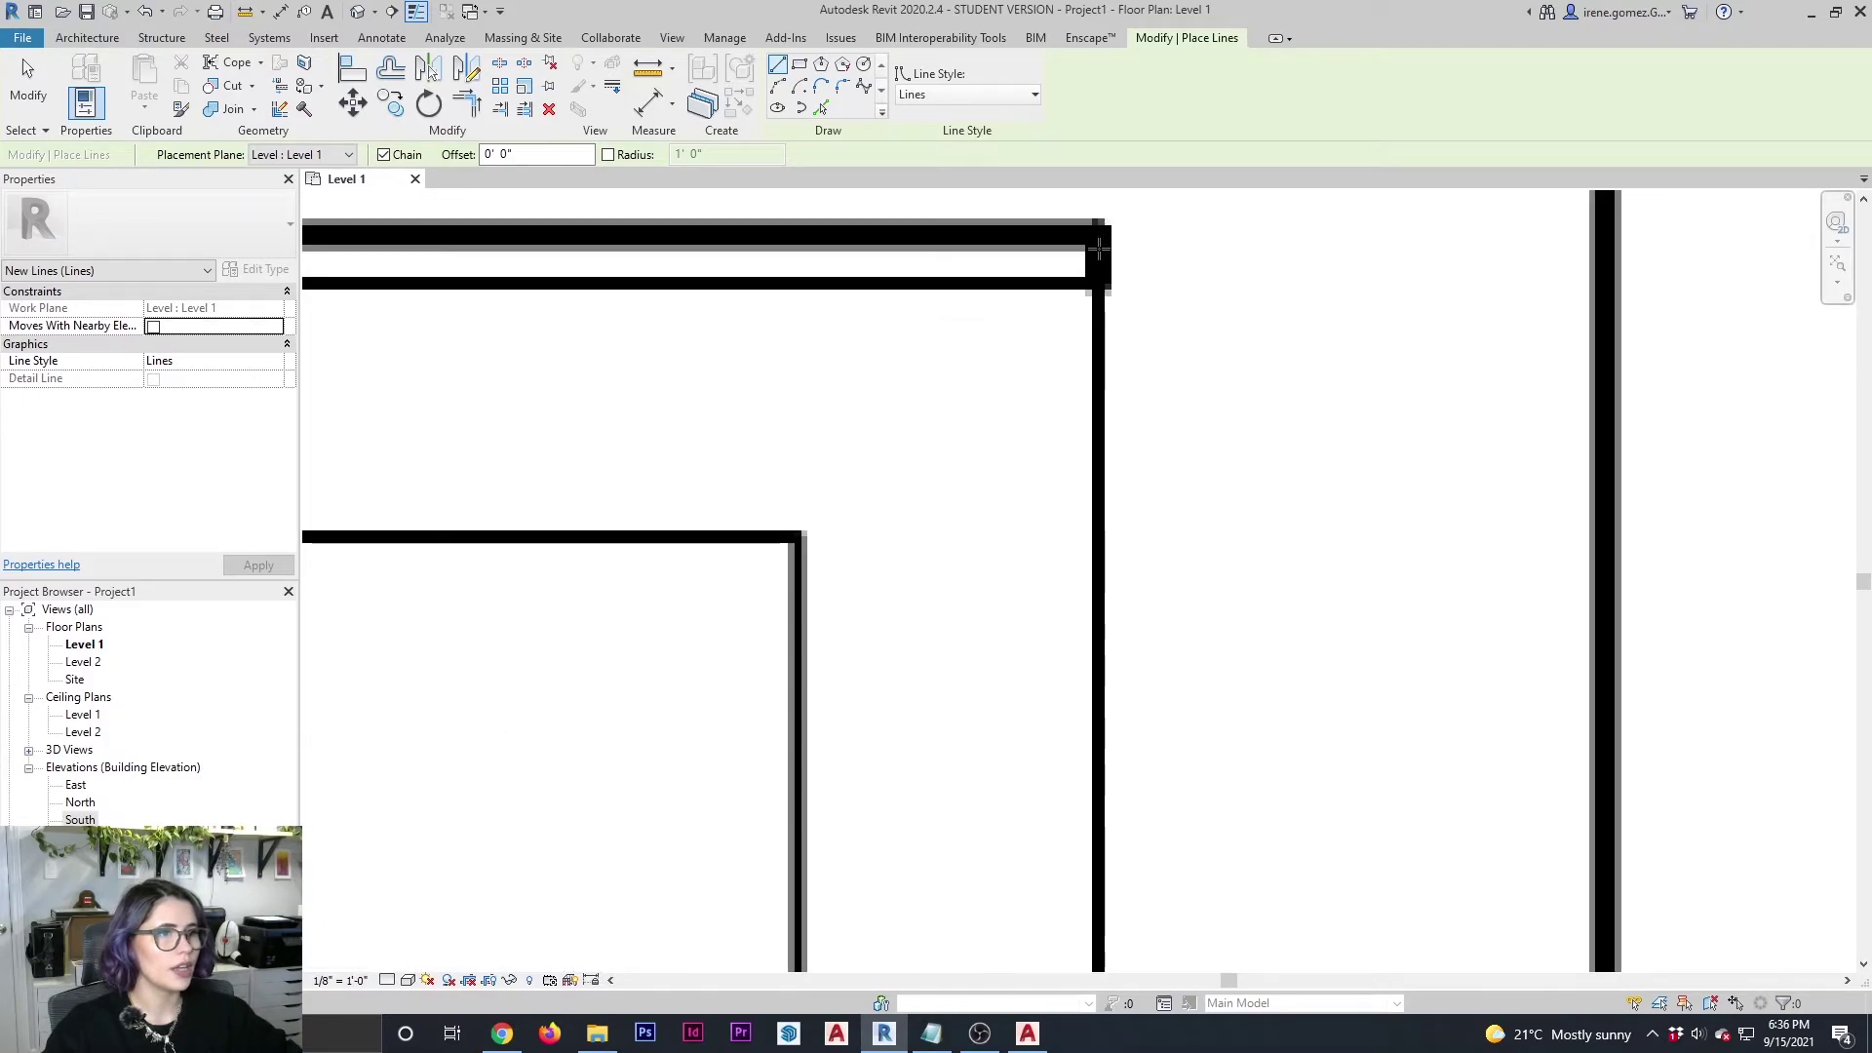
scroll(1097, 293, up, 3)
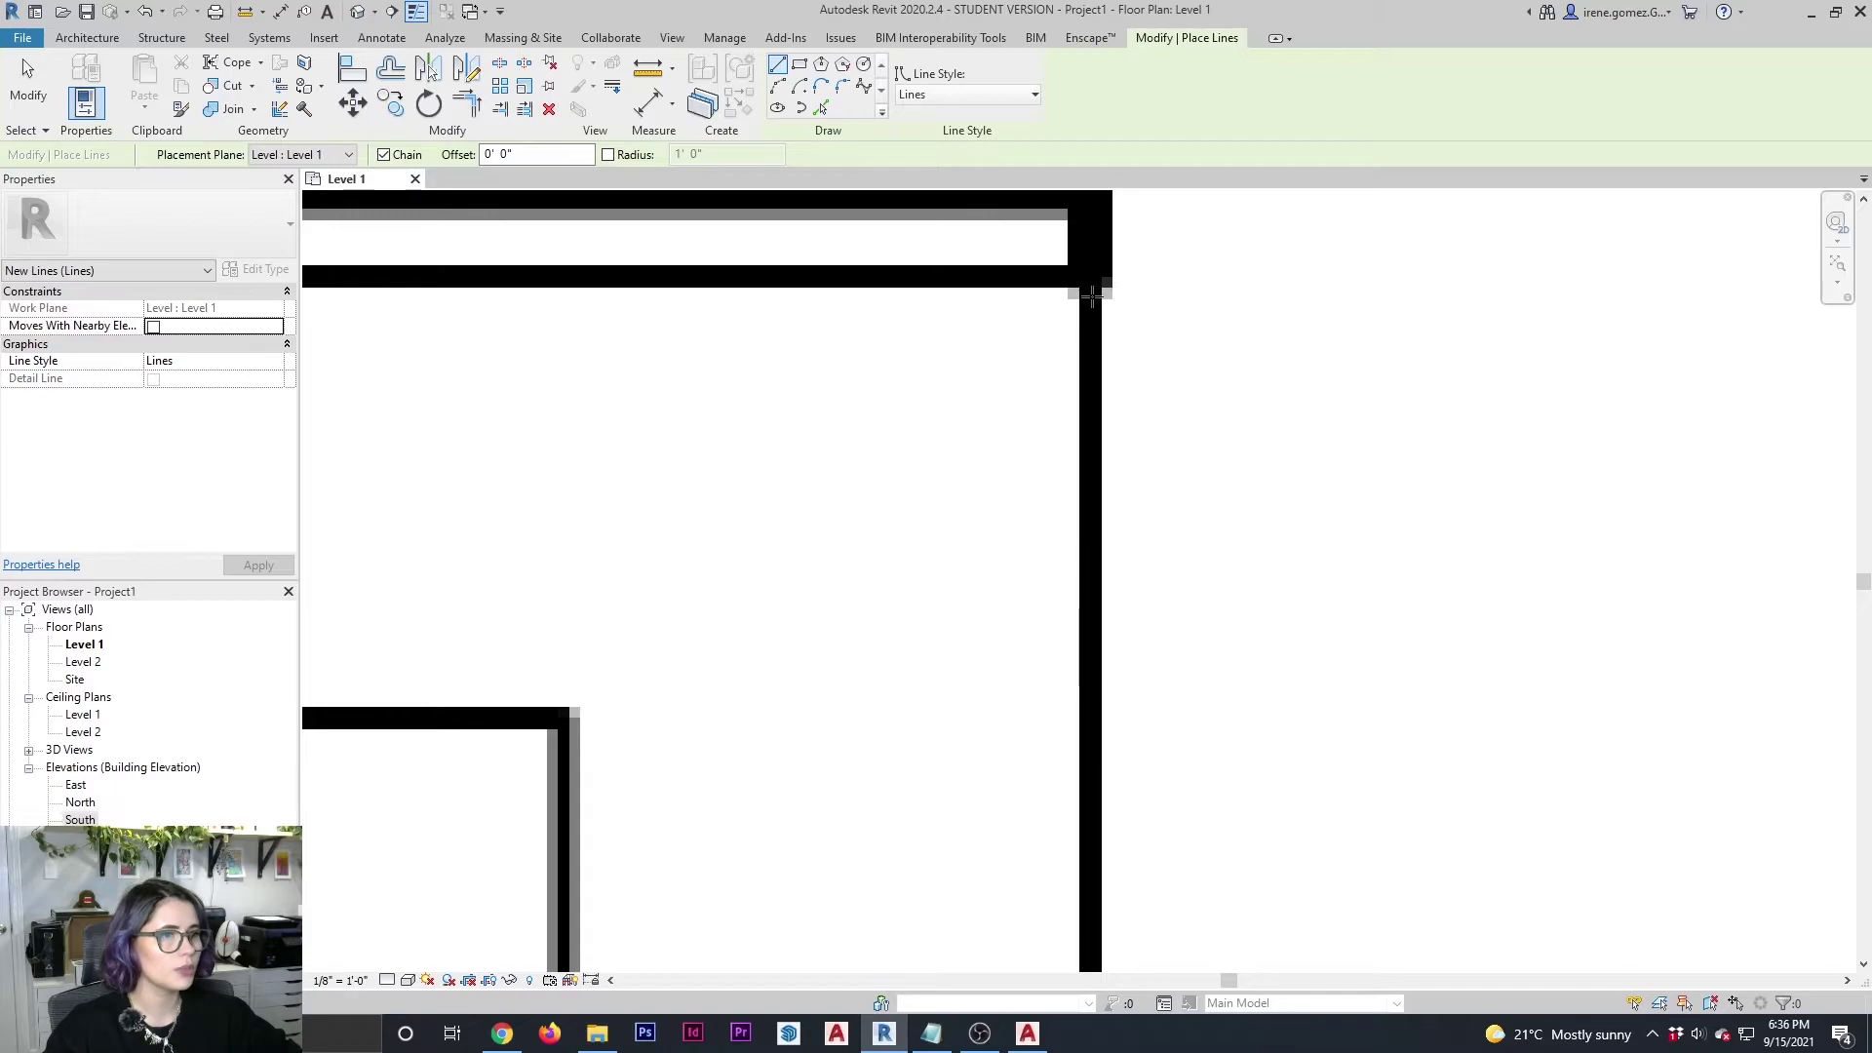
click(1092, 292)
scroll(1093, 289, down, 3)
scroll(1093, 286, down, 8)
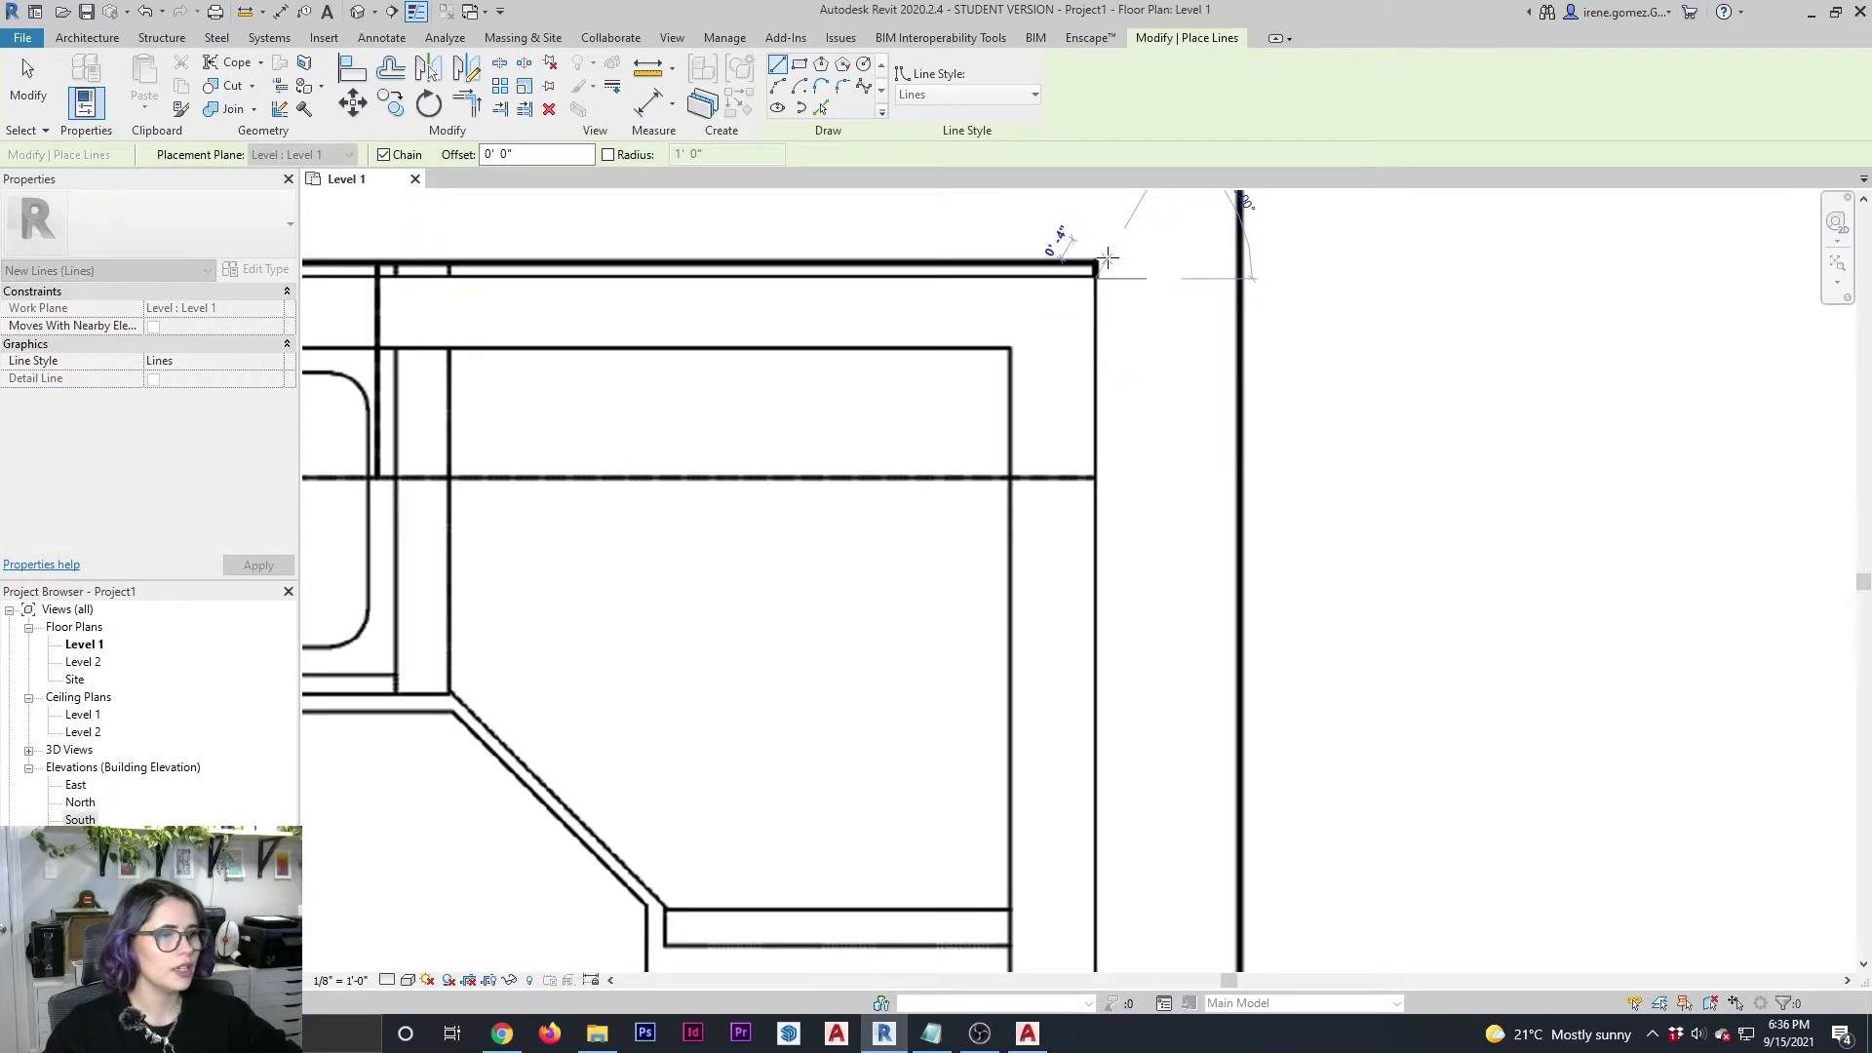
scroll(1107, 256, down, 1)
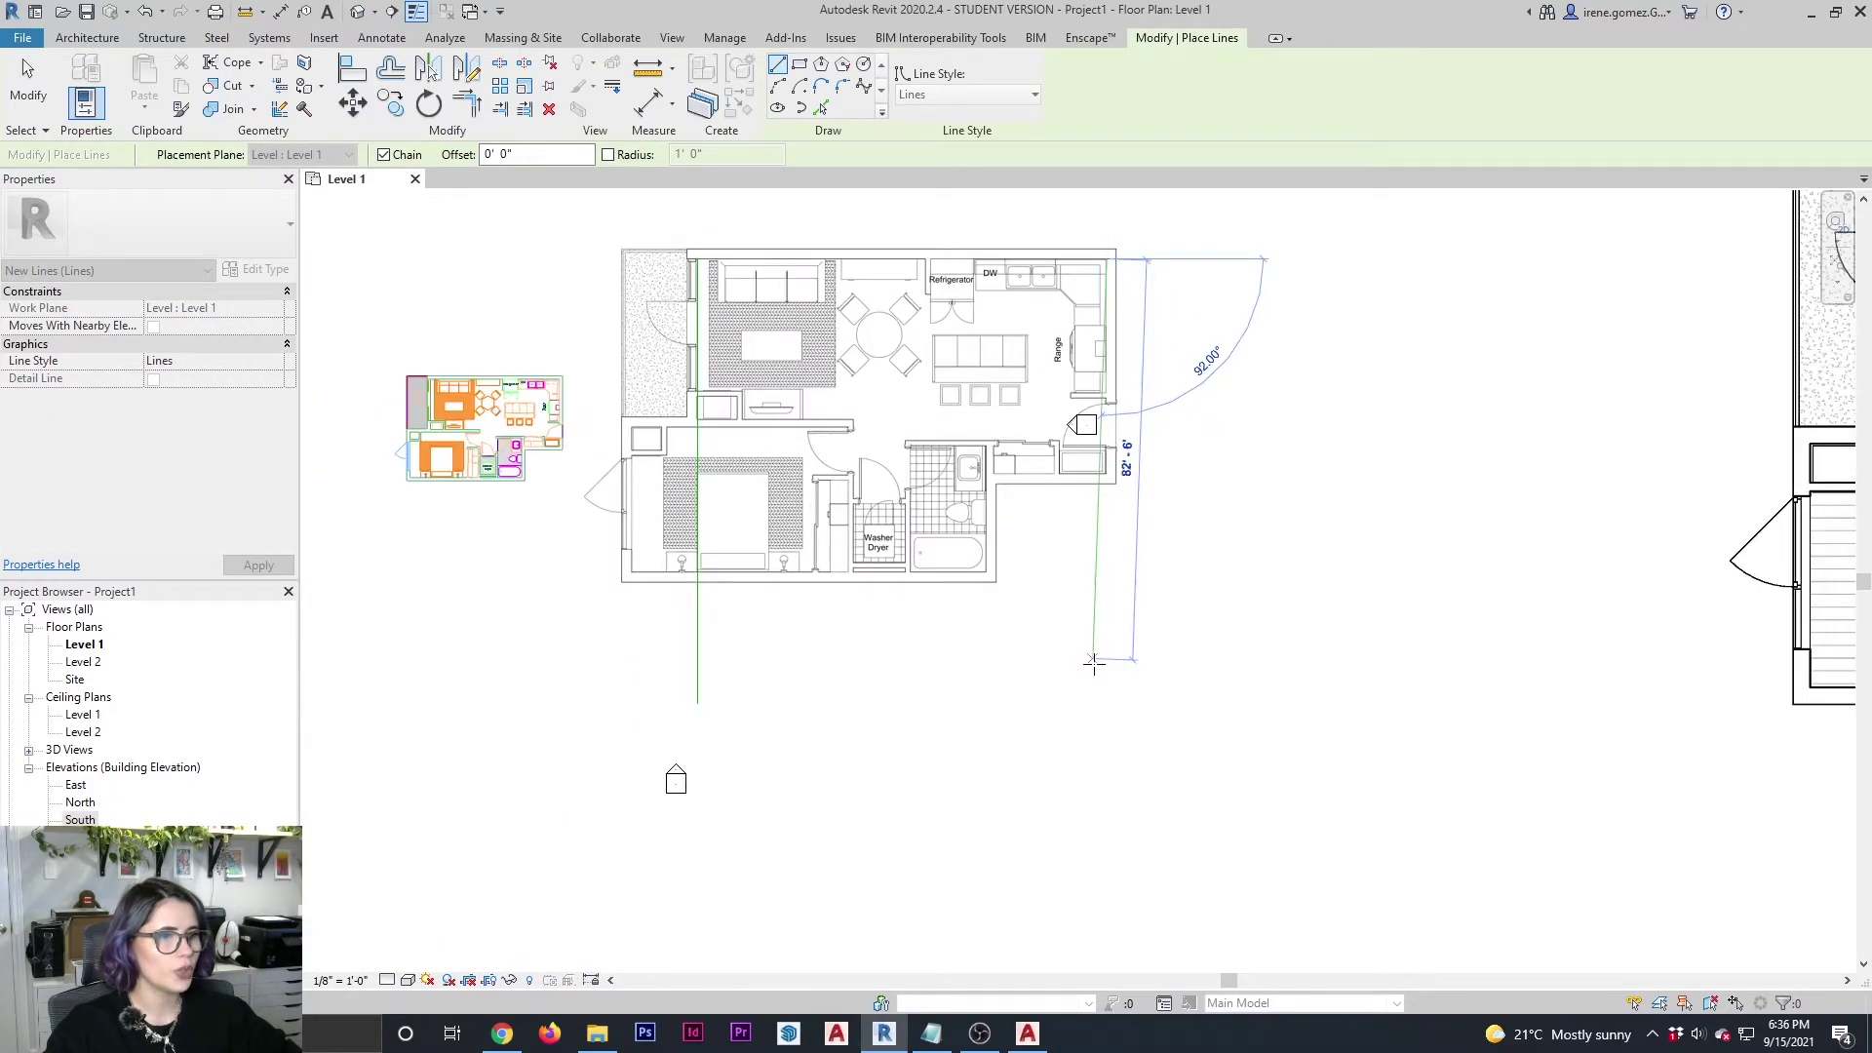
click(1107, 703)
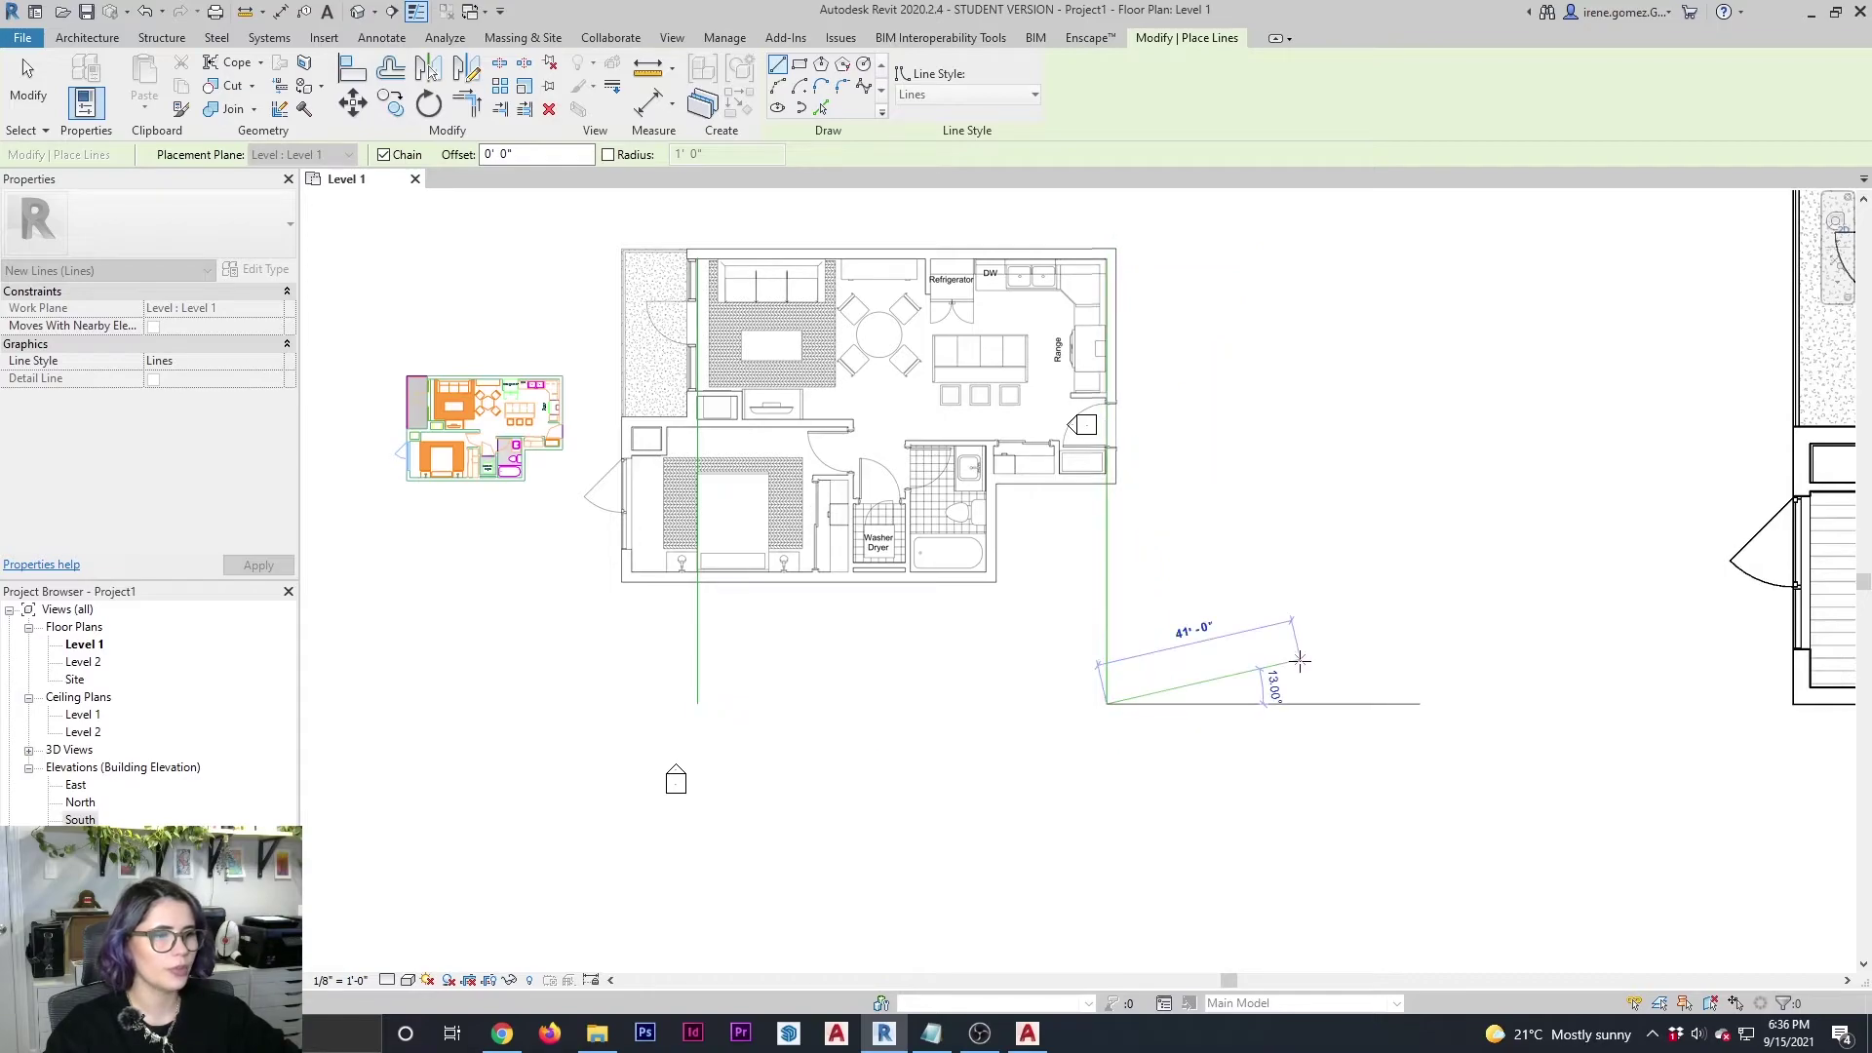
key(Escape)
key(Escape)
Recentre the floor plan in view and select the left vertical line.
middle_drag(781, 656, 1004, 672)
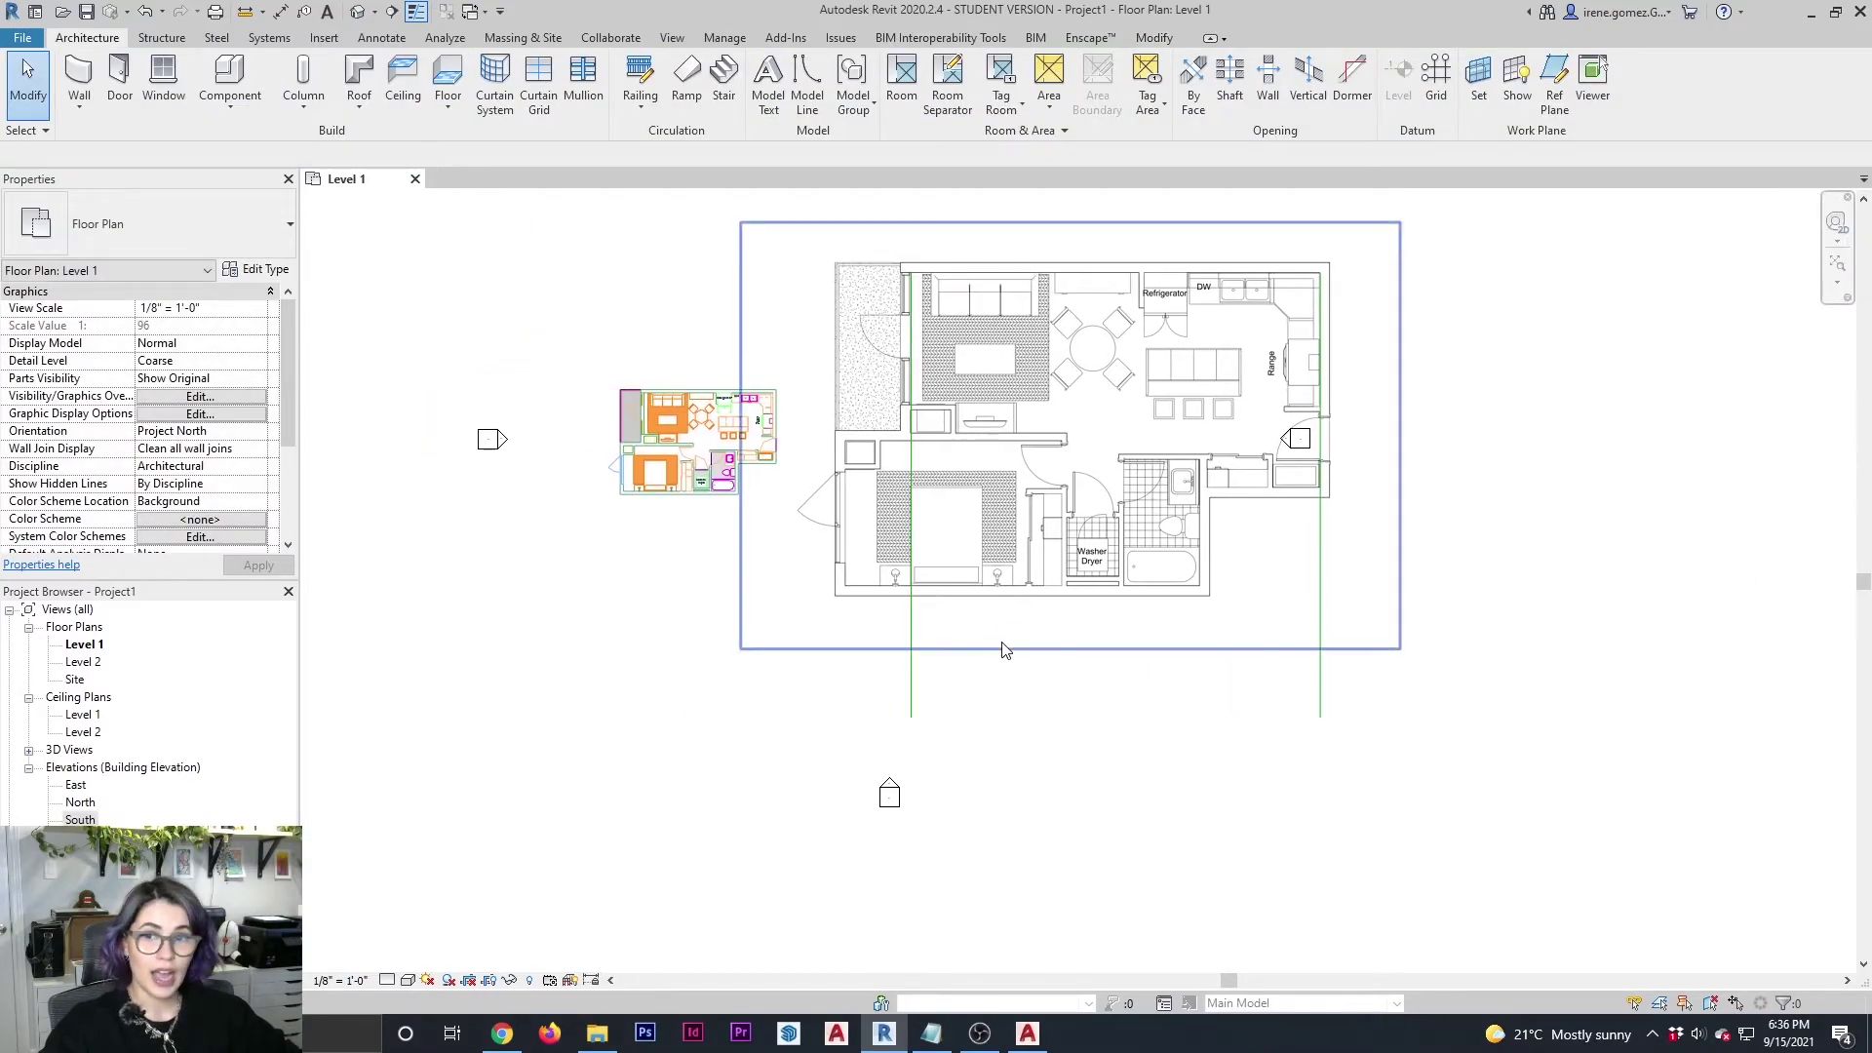
scroll(1070, 663, up, 1)
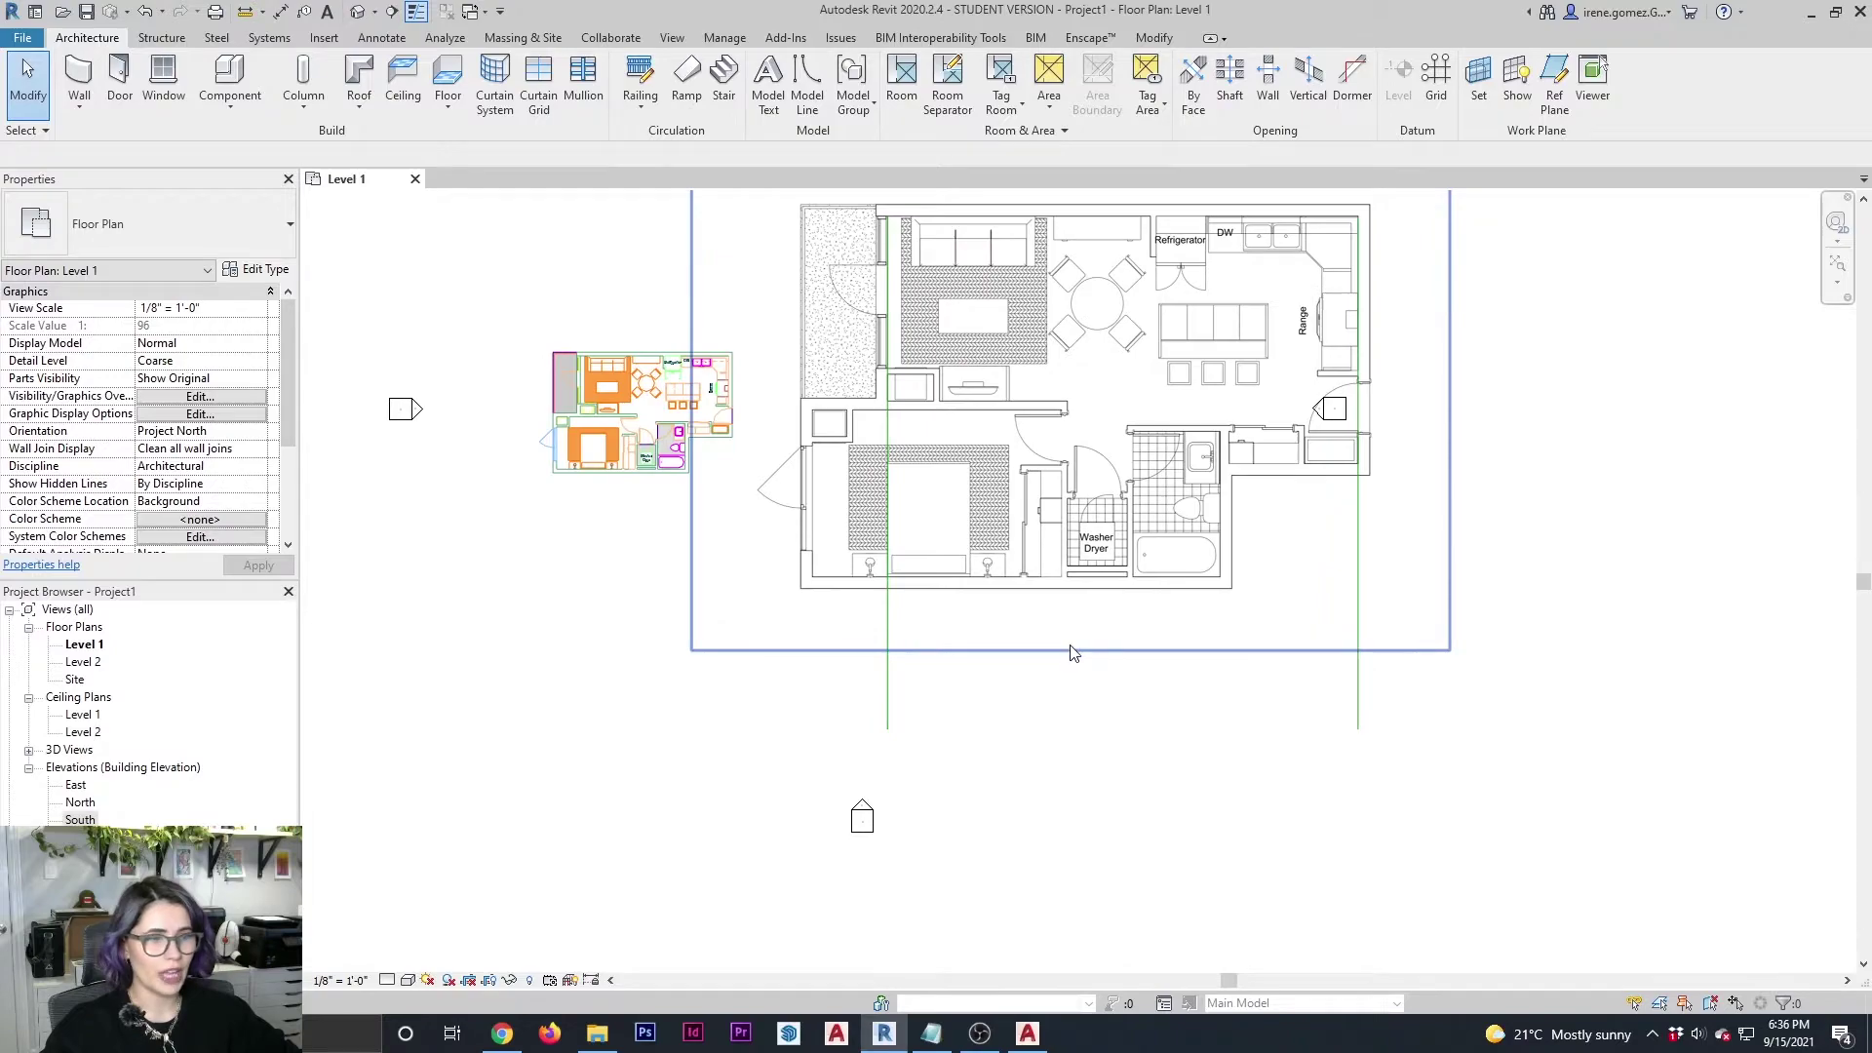
middle_drag(1124, 713, 1070, 719)
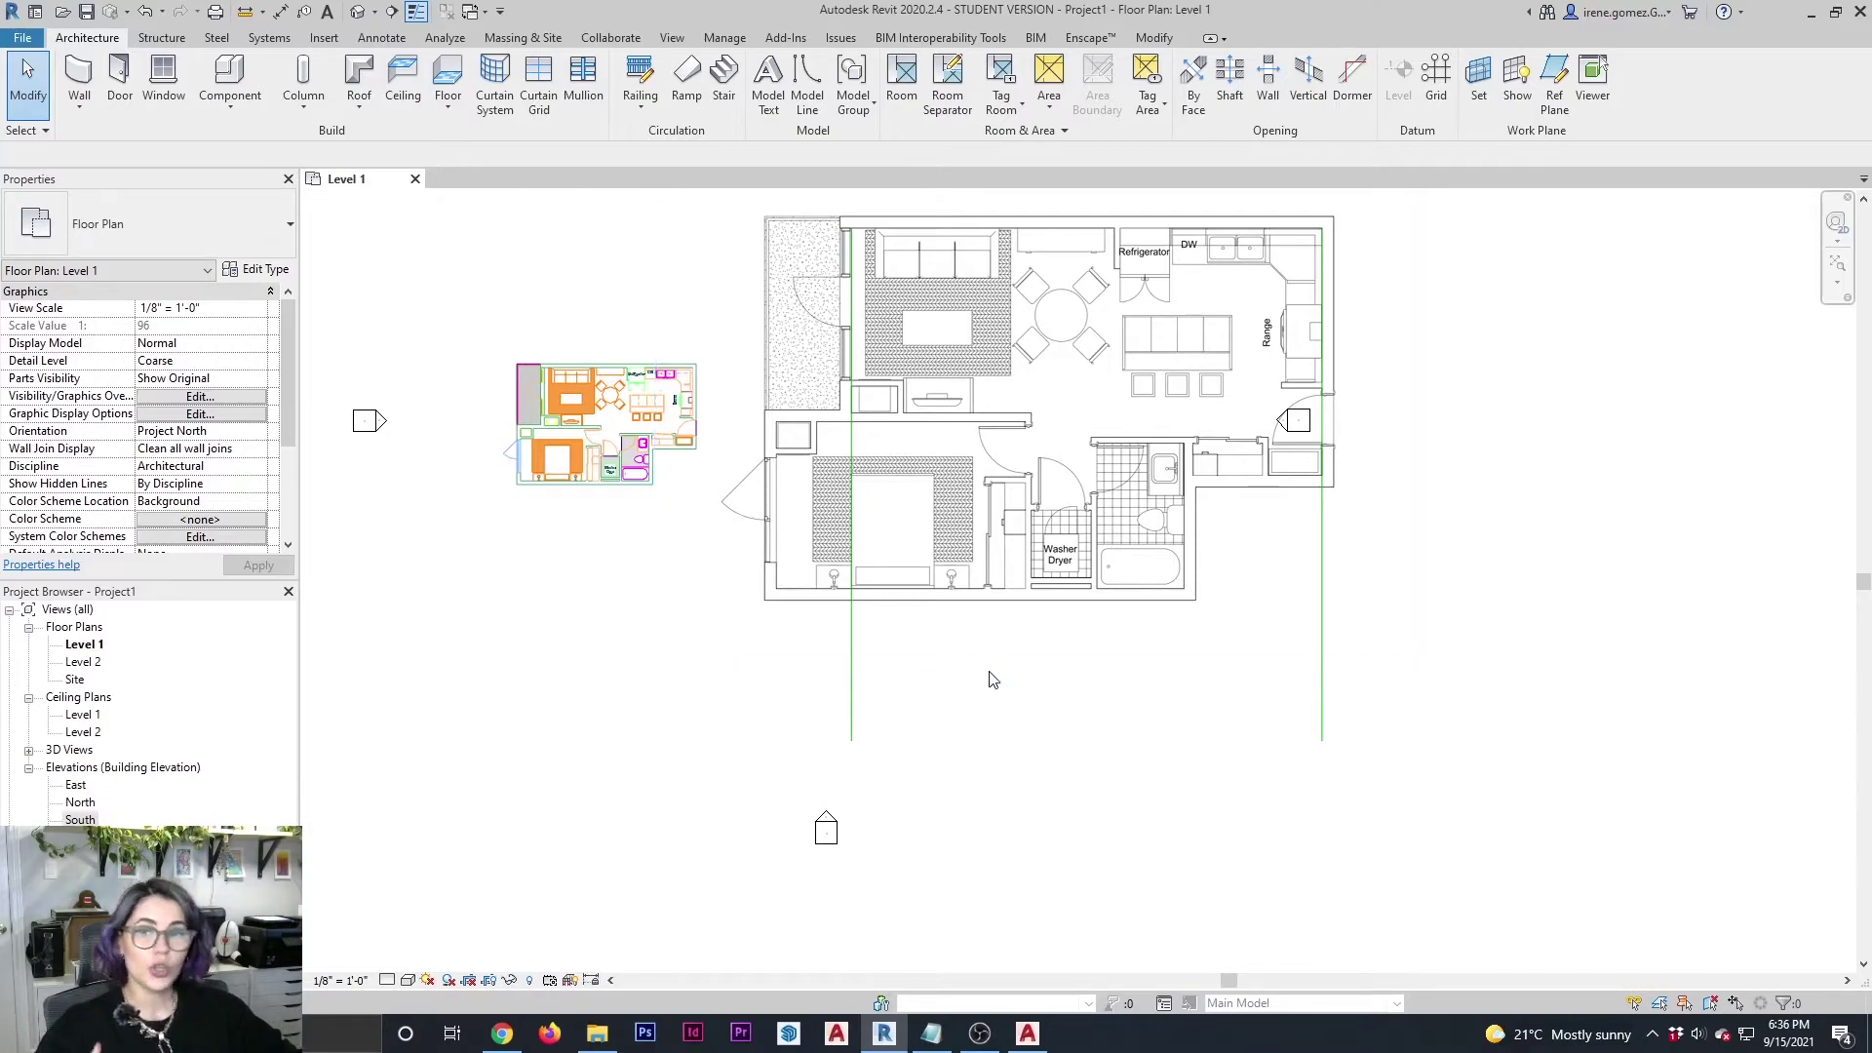
click(853, 722)
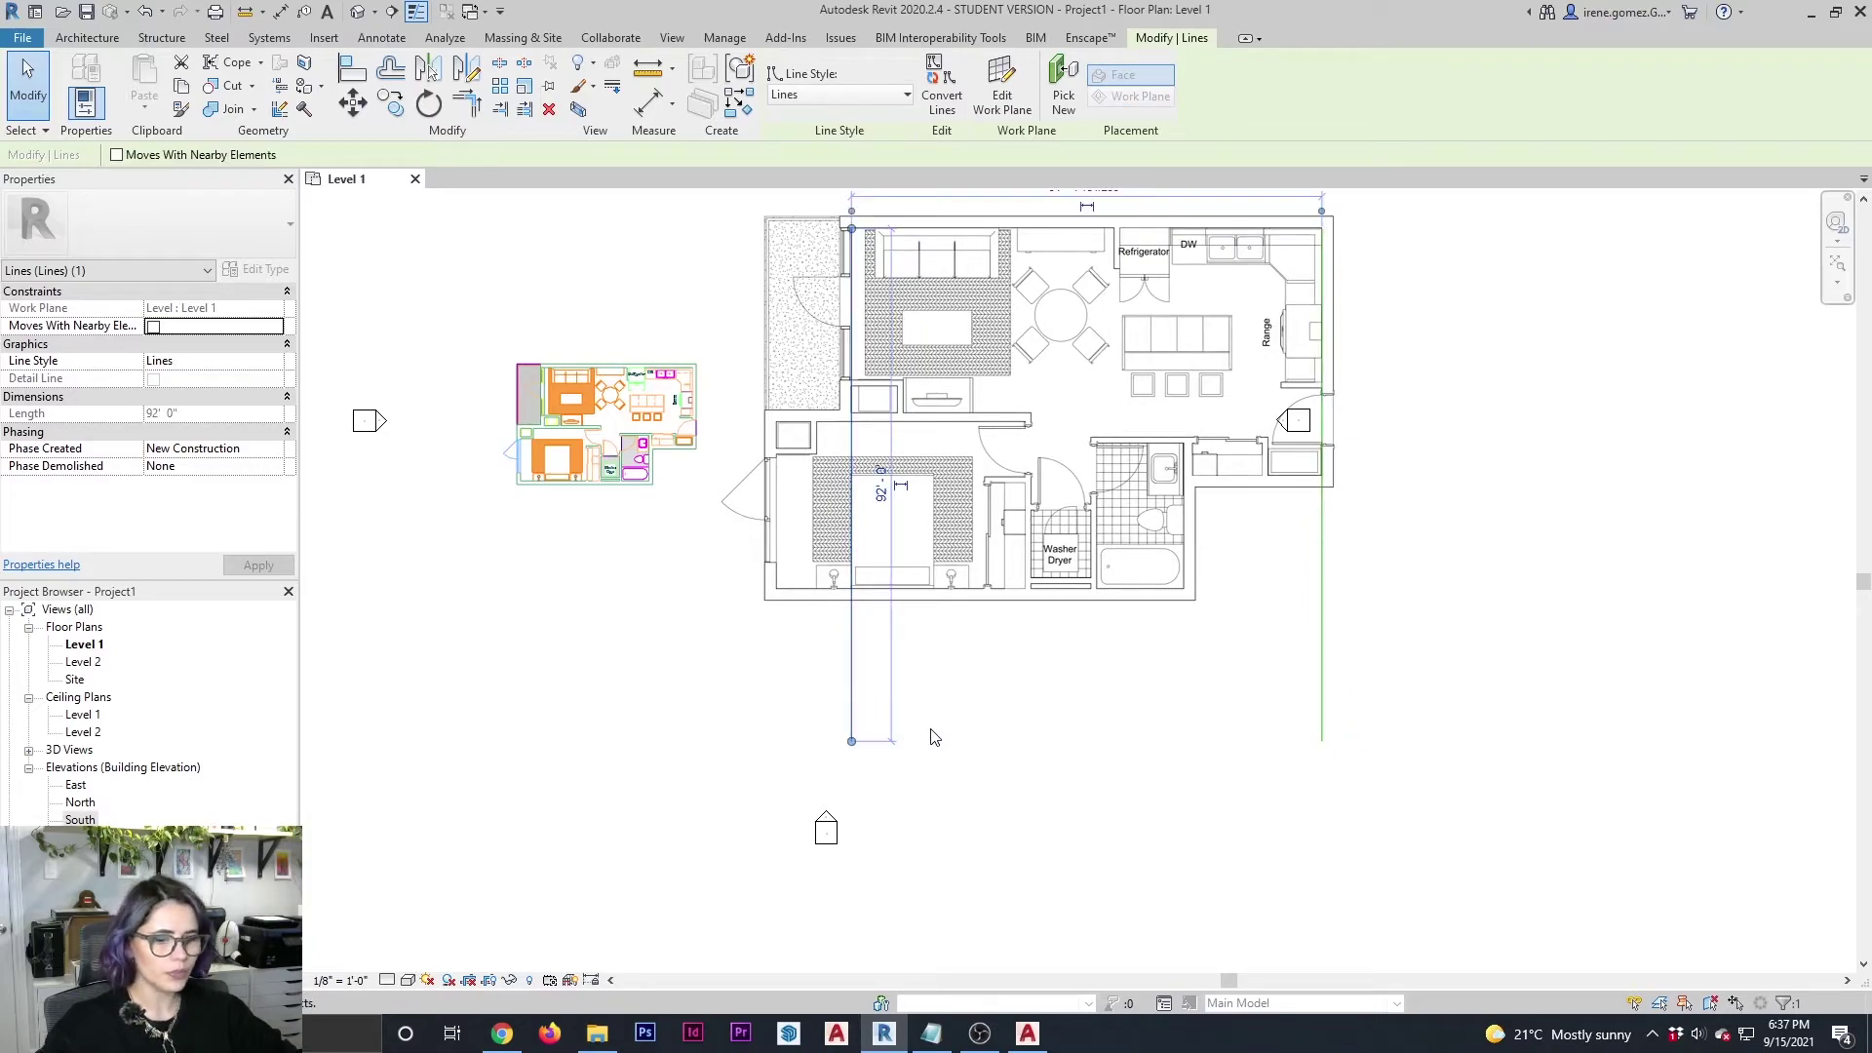
Copy the right vertical line onto the left line, after cancelling a first copy attempt.
key(c)
key(o)
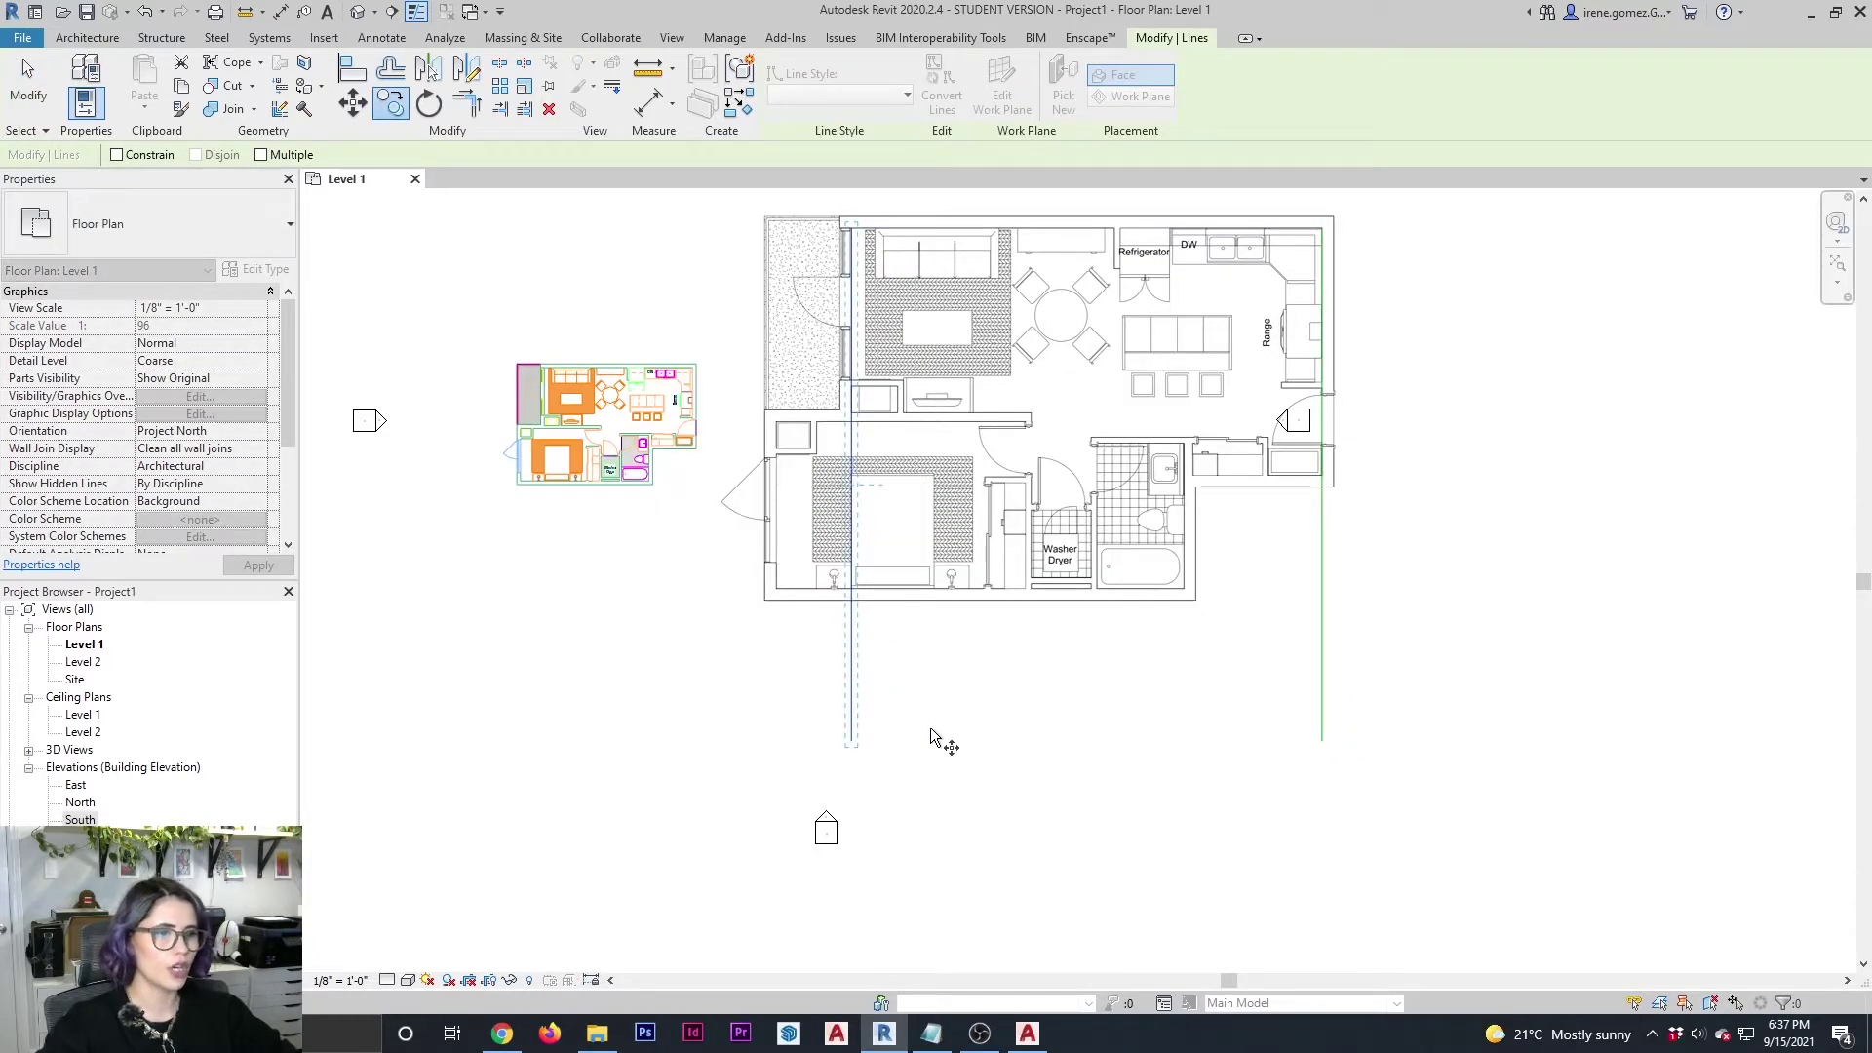
click(789, 755)
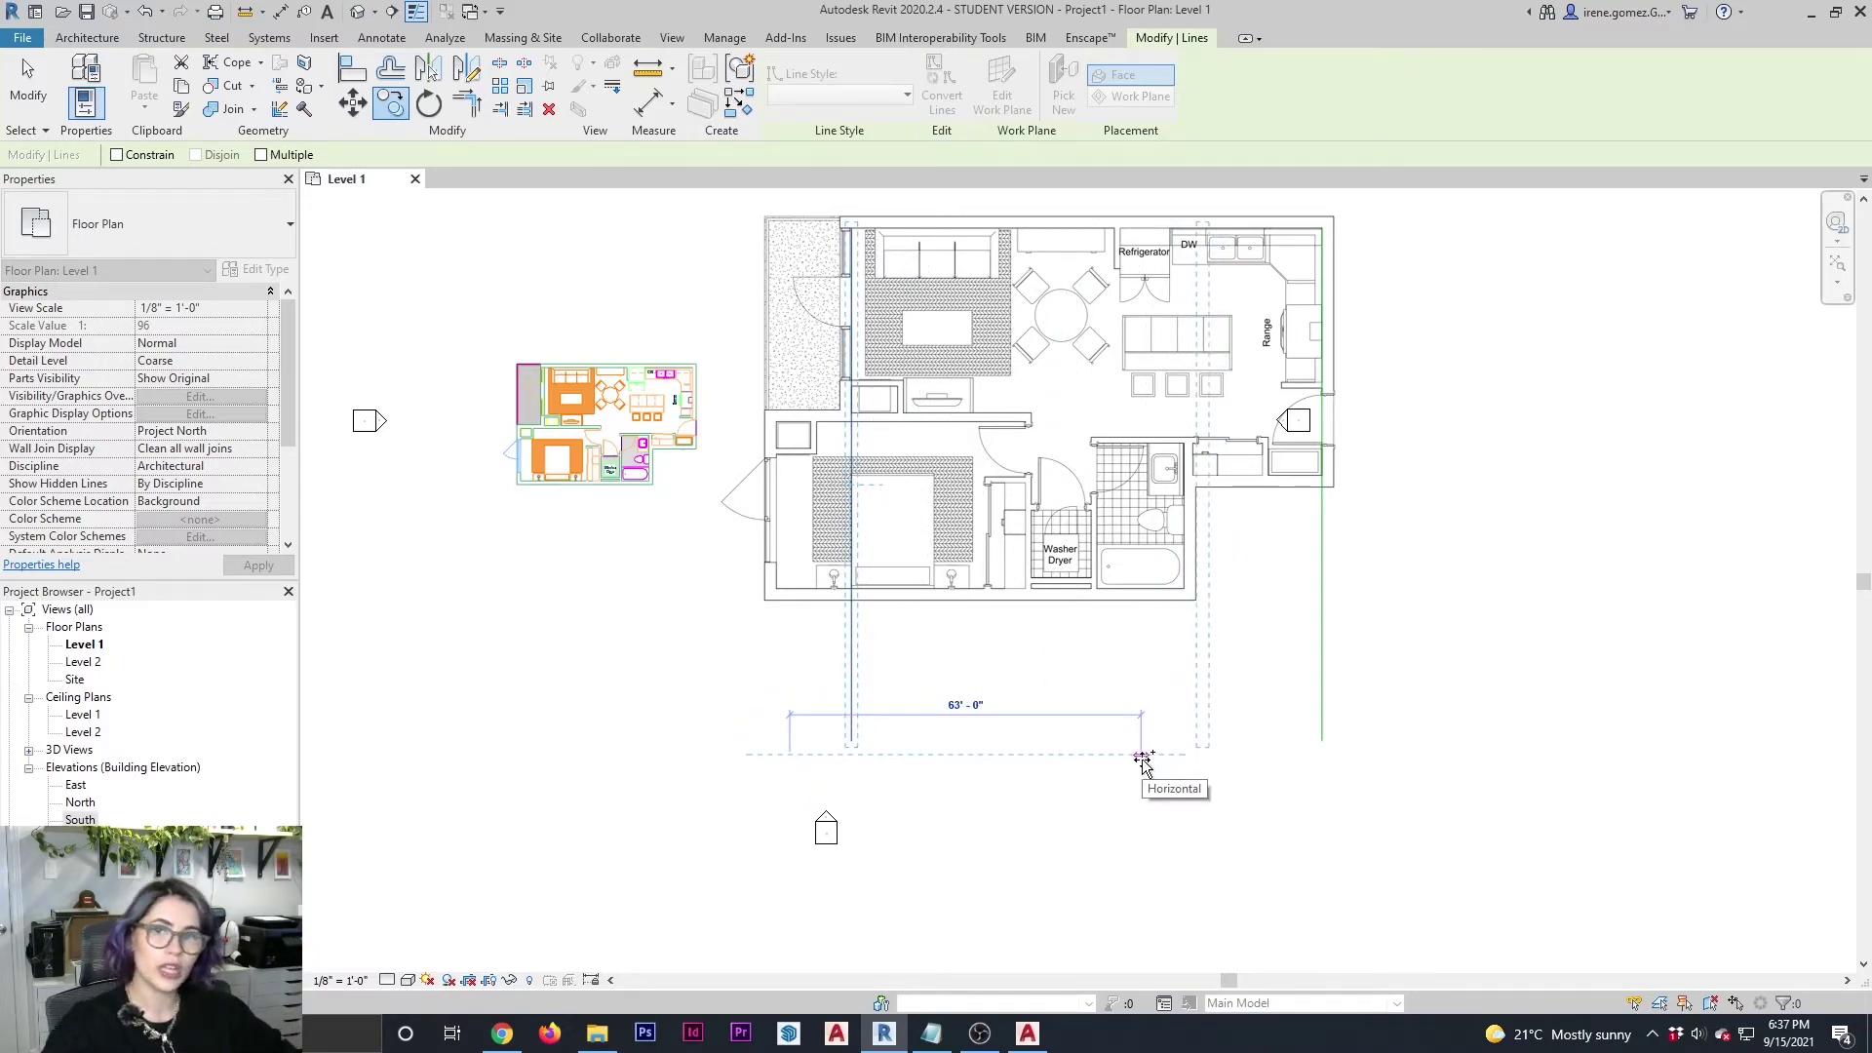
key(Escape)
key(Escape)
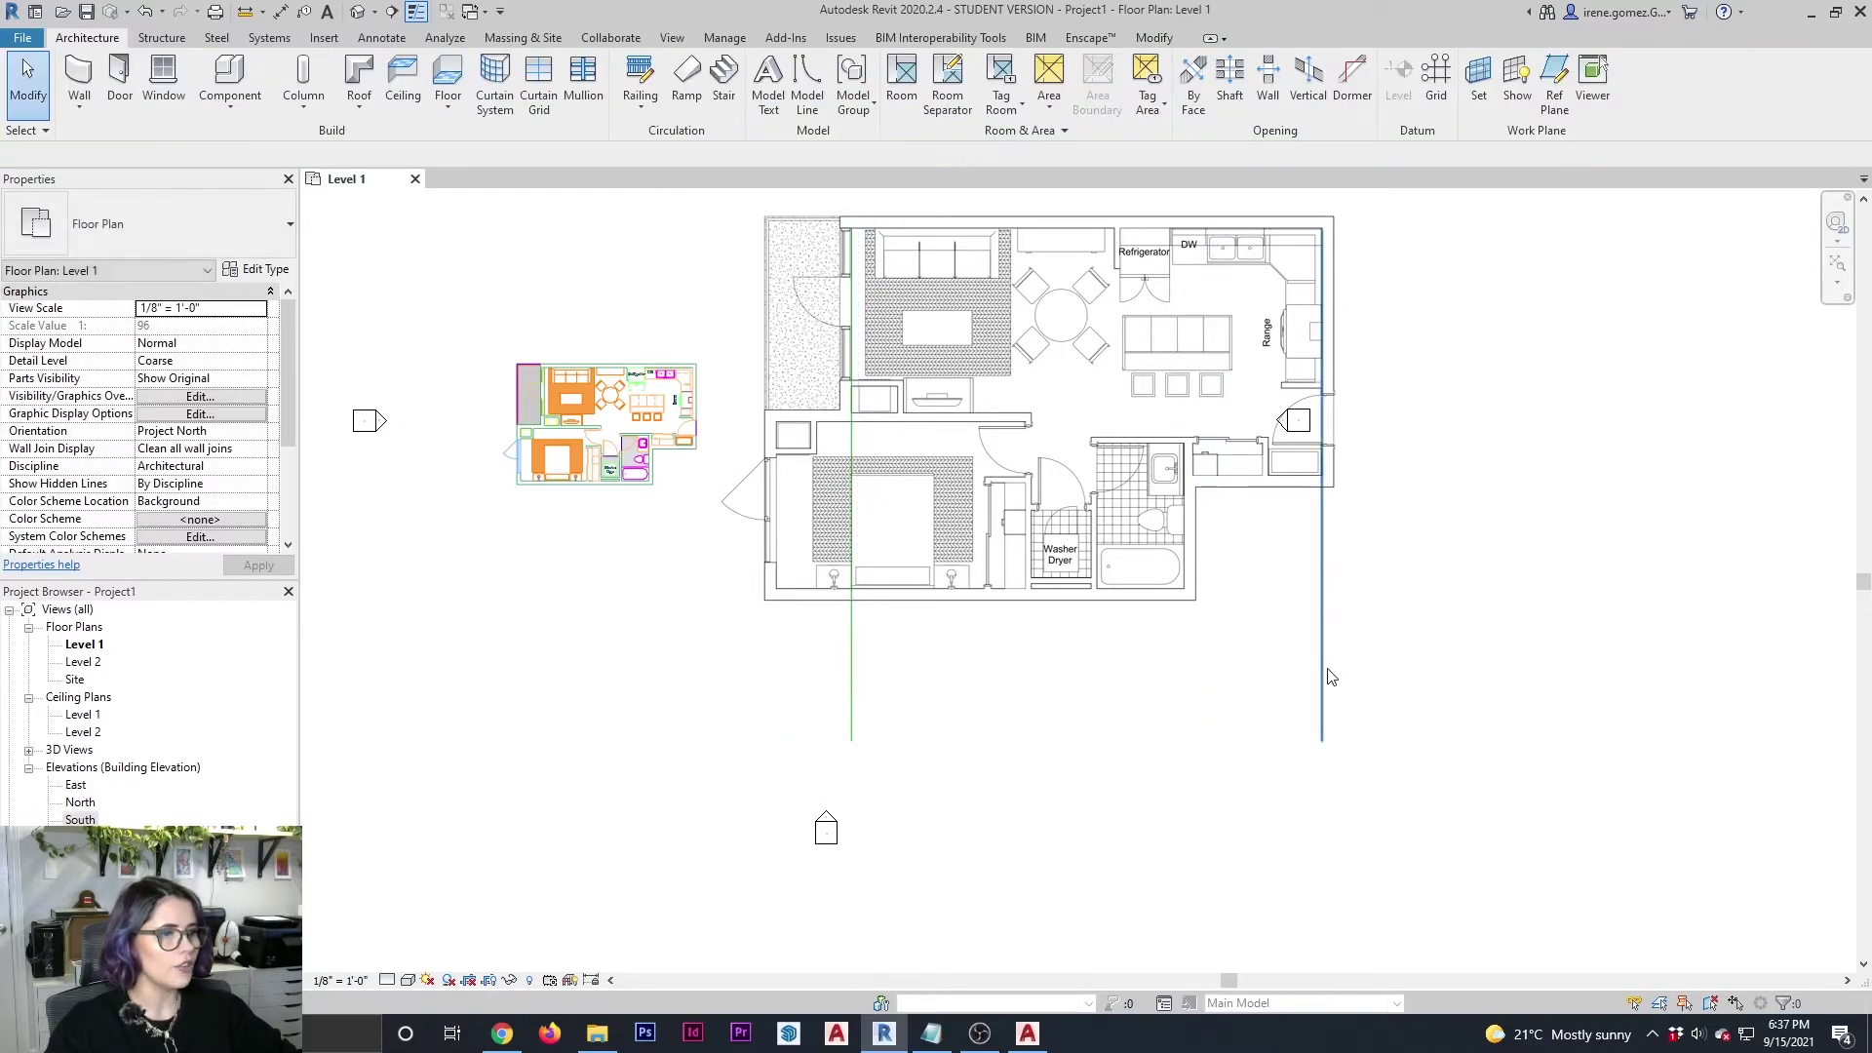
click(1323, 687)
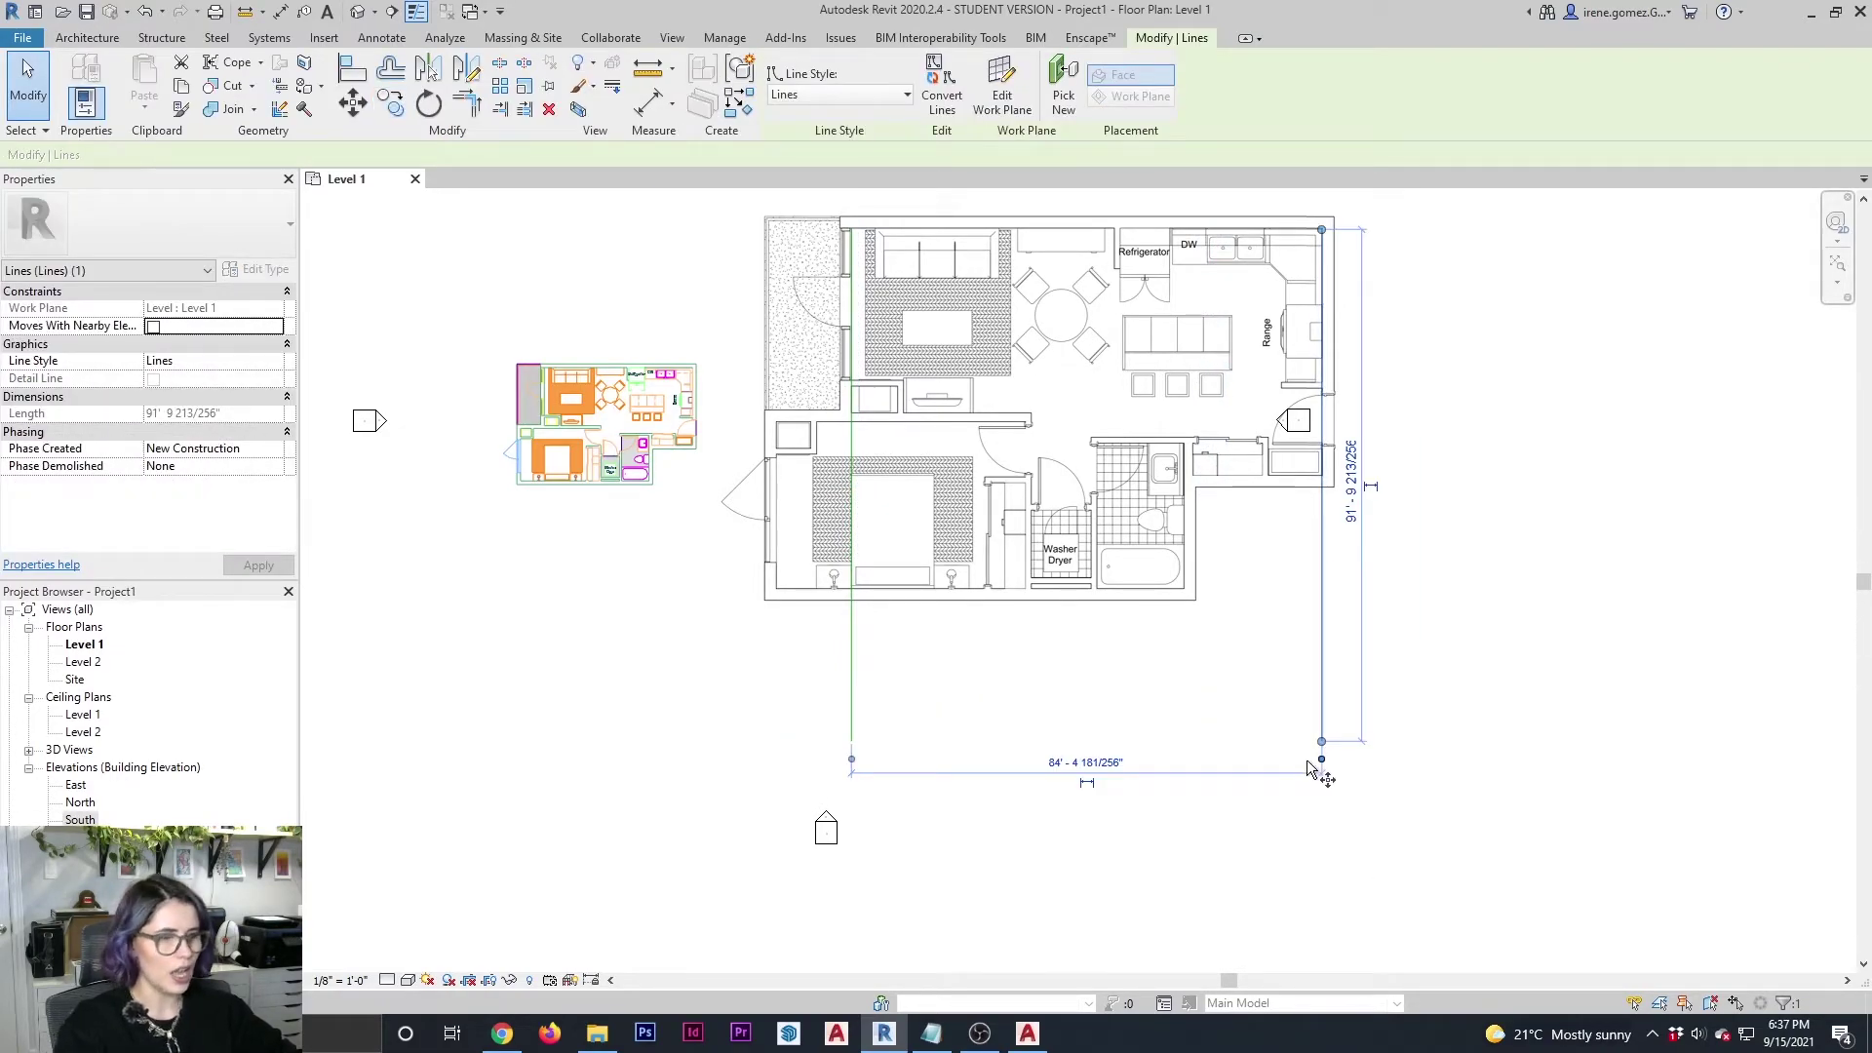
key(c)
key(o)
click(1291, 757)
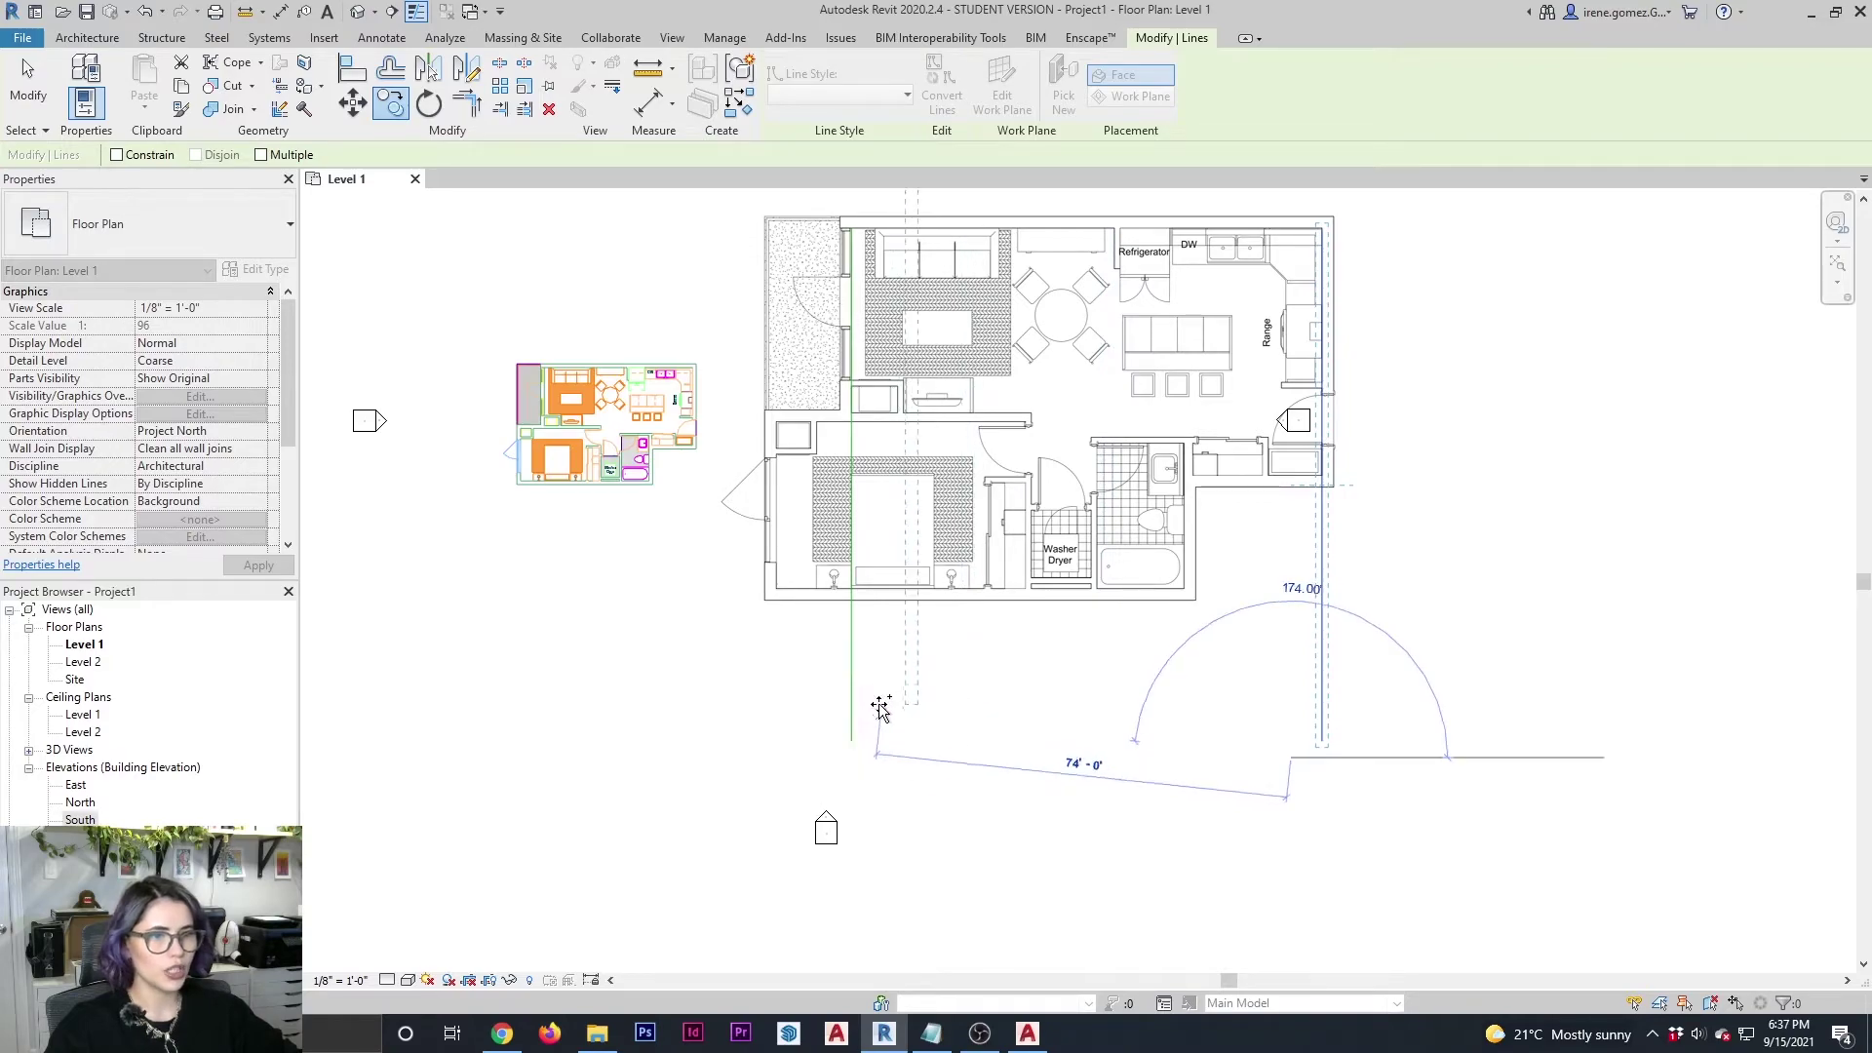
click(851, 741)
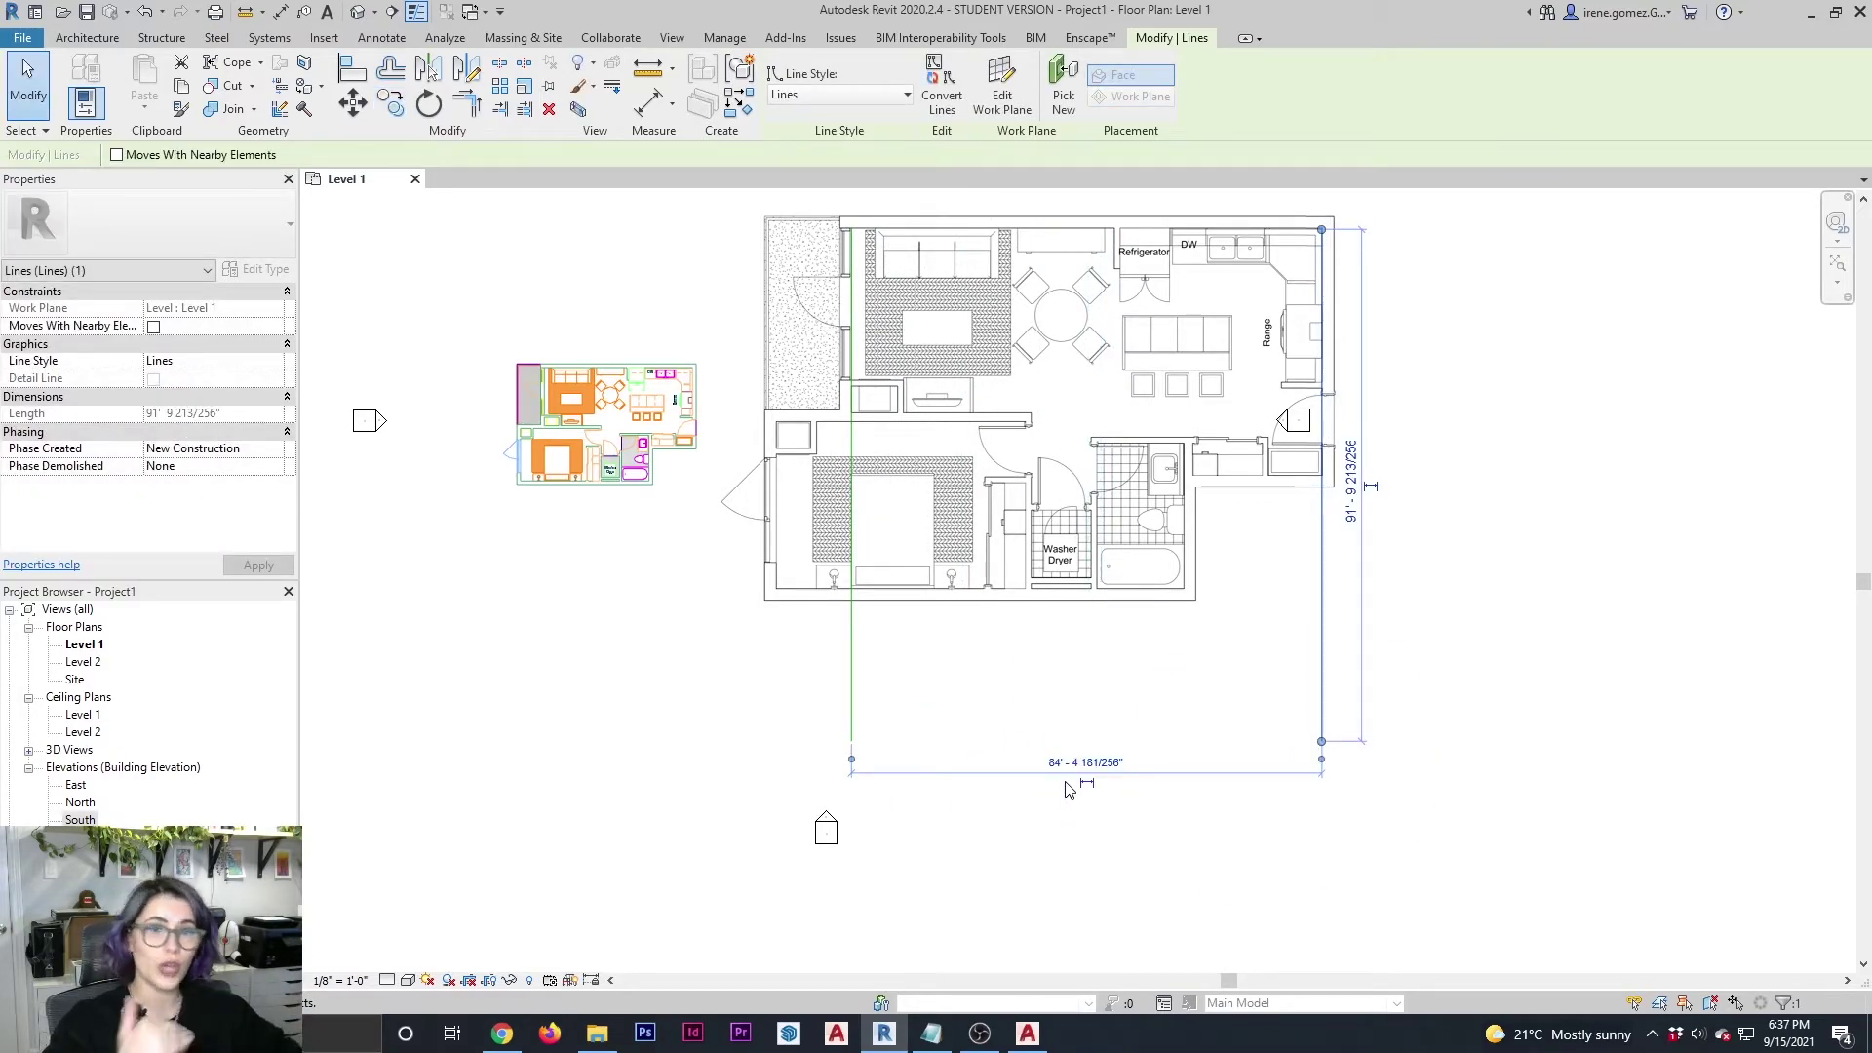
Move the copied line 8100.8722 to the right so it sits mid-plan.
click(852, 719)
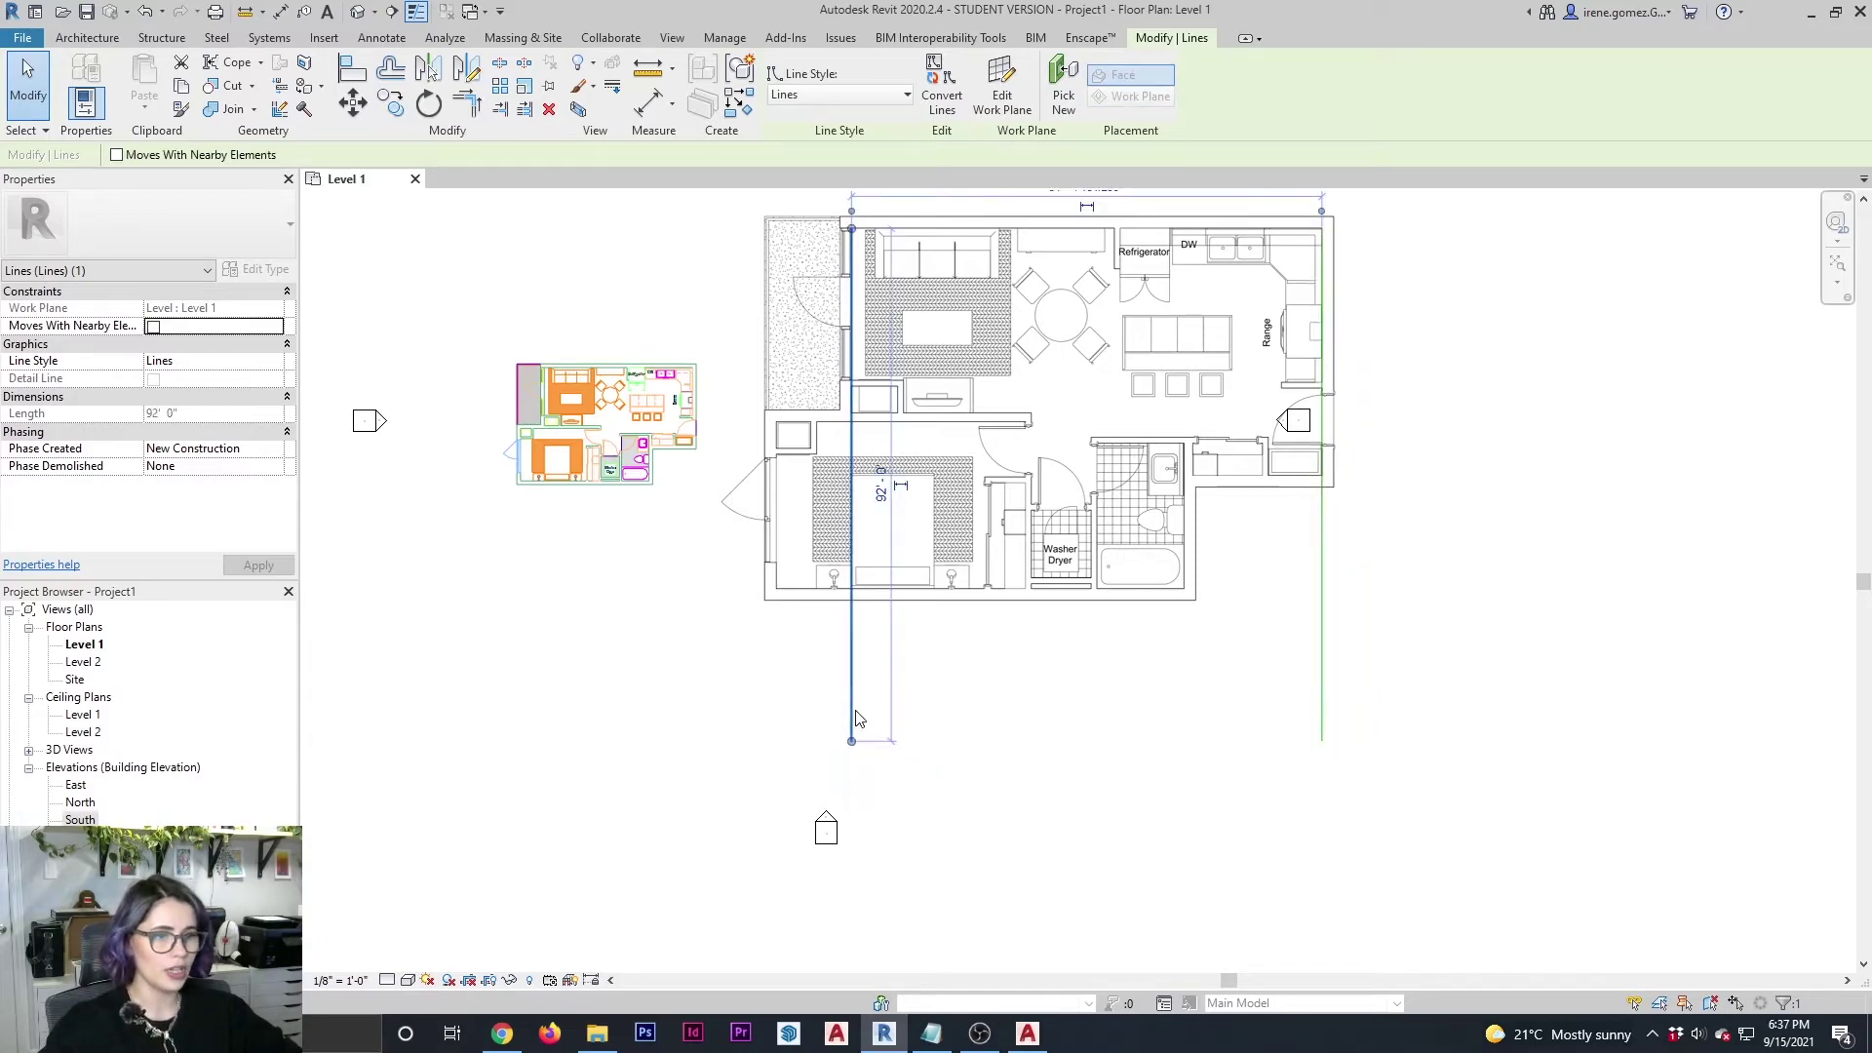
key(m)
key(v)
click(869, 763)
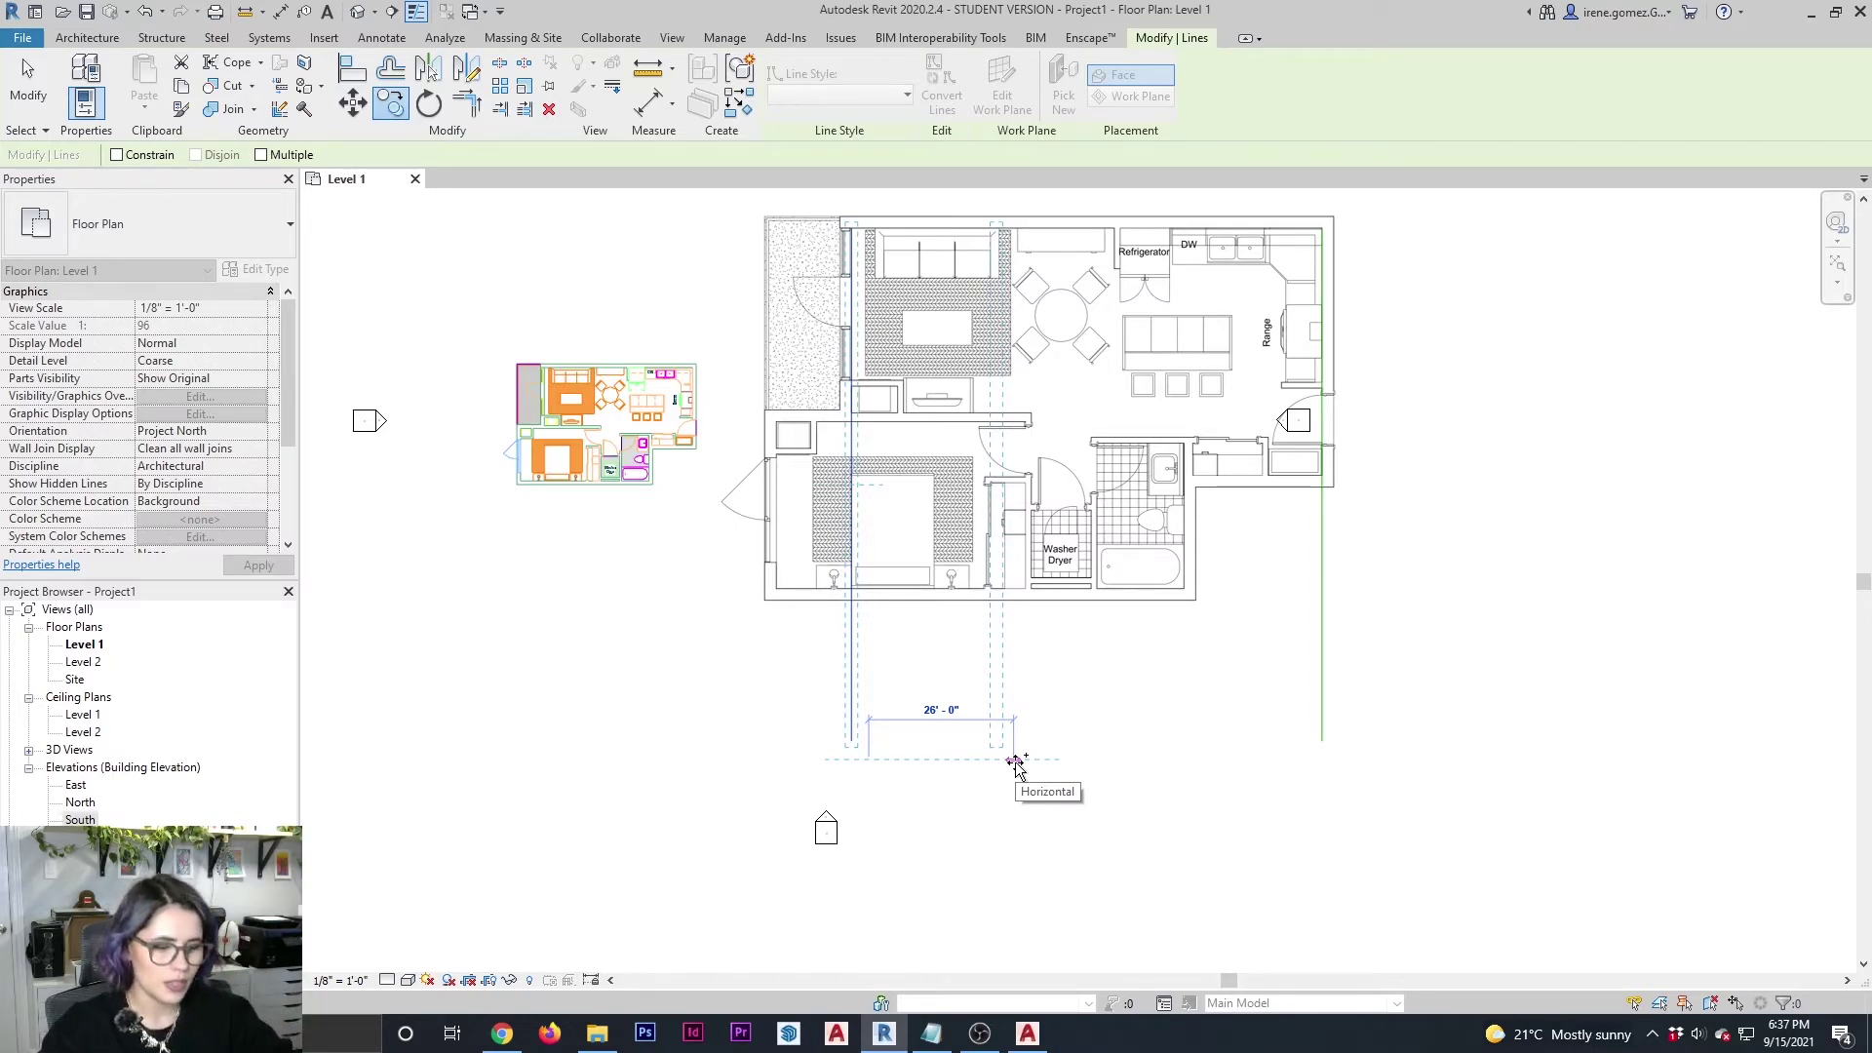
text(8100)
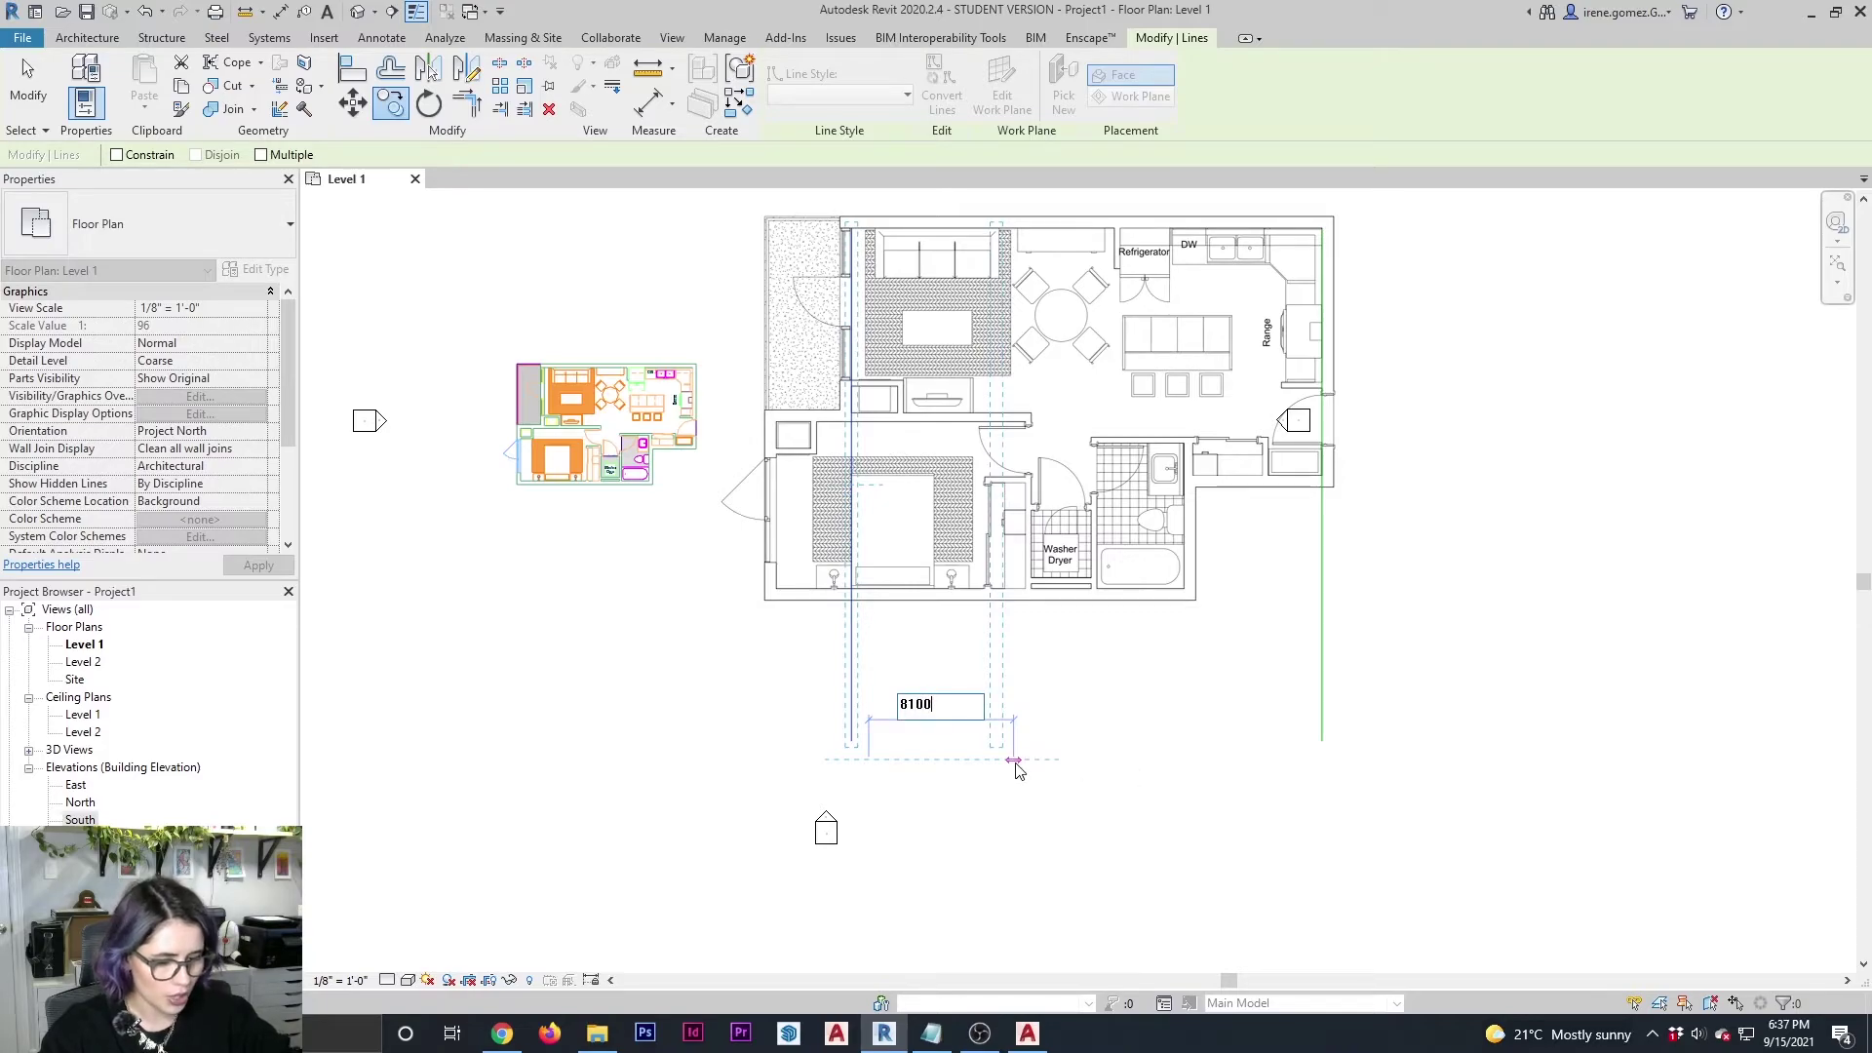
text(.87)
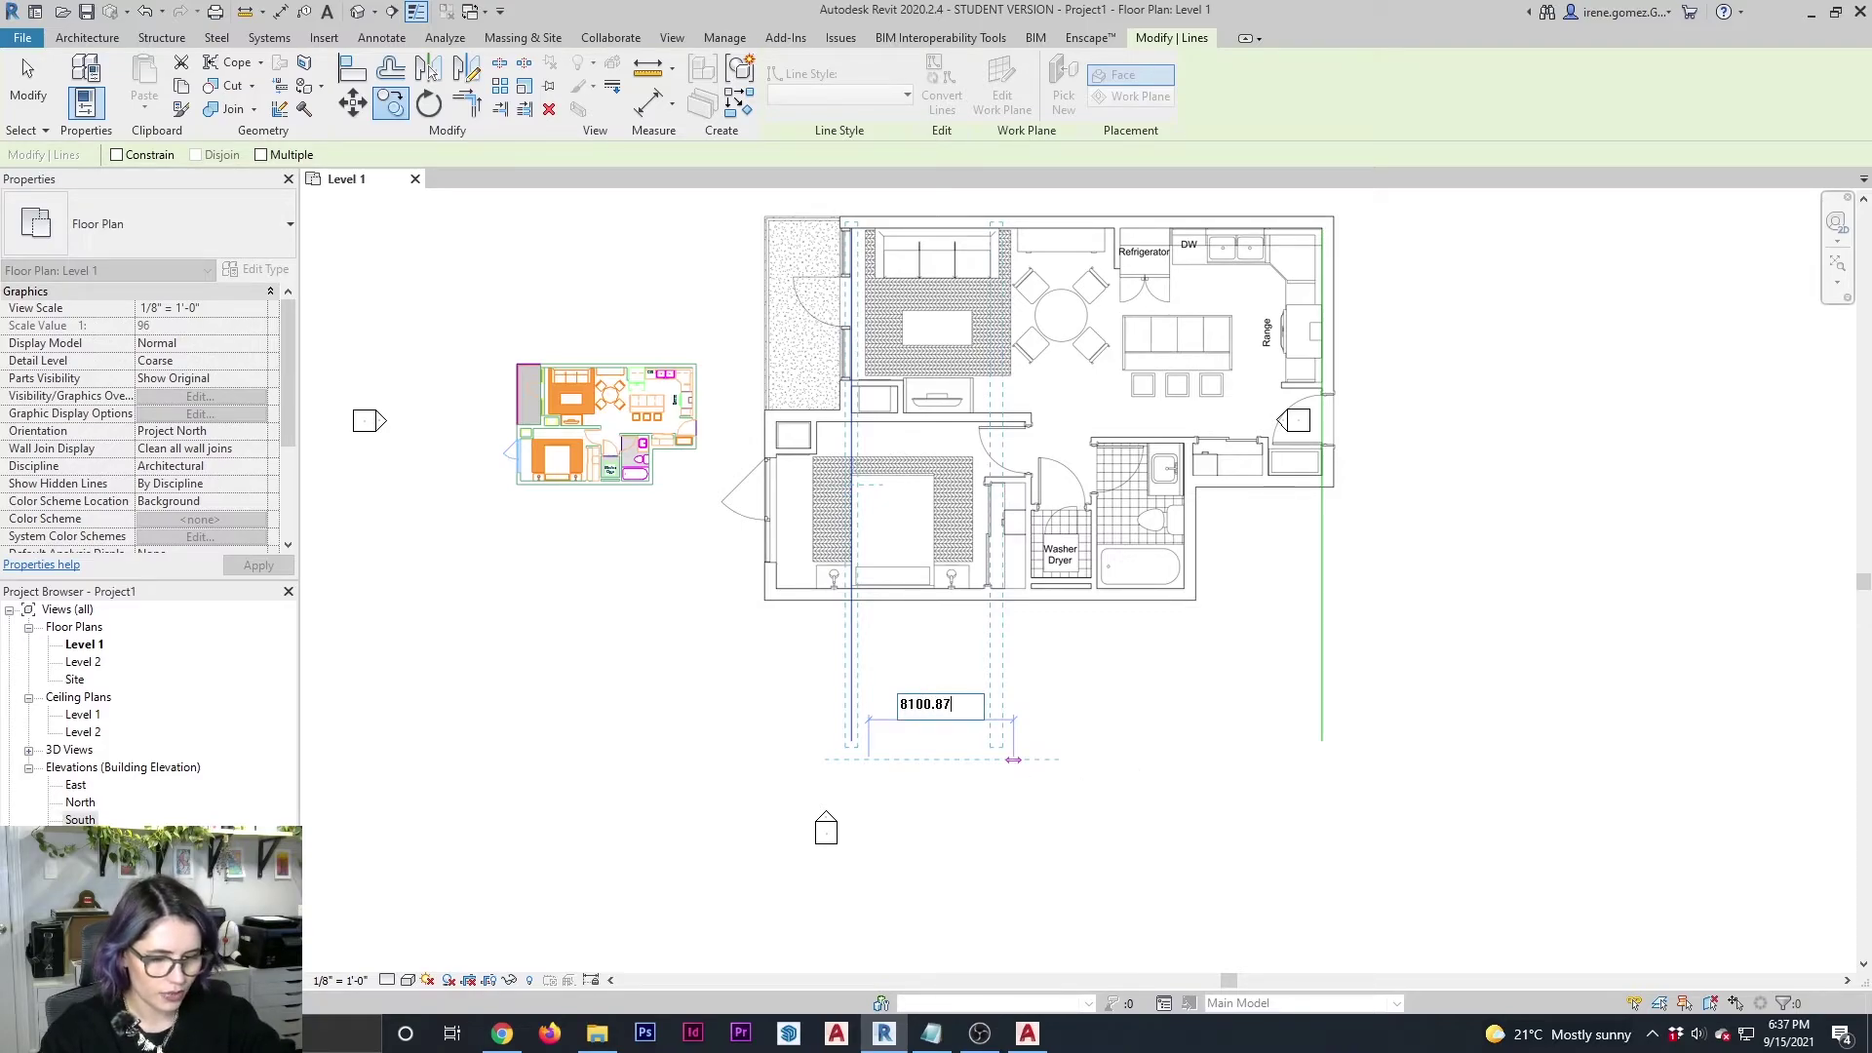
text(22MM)
key(Return)
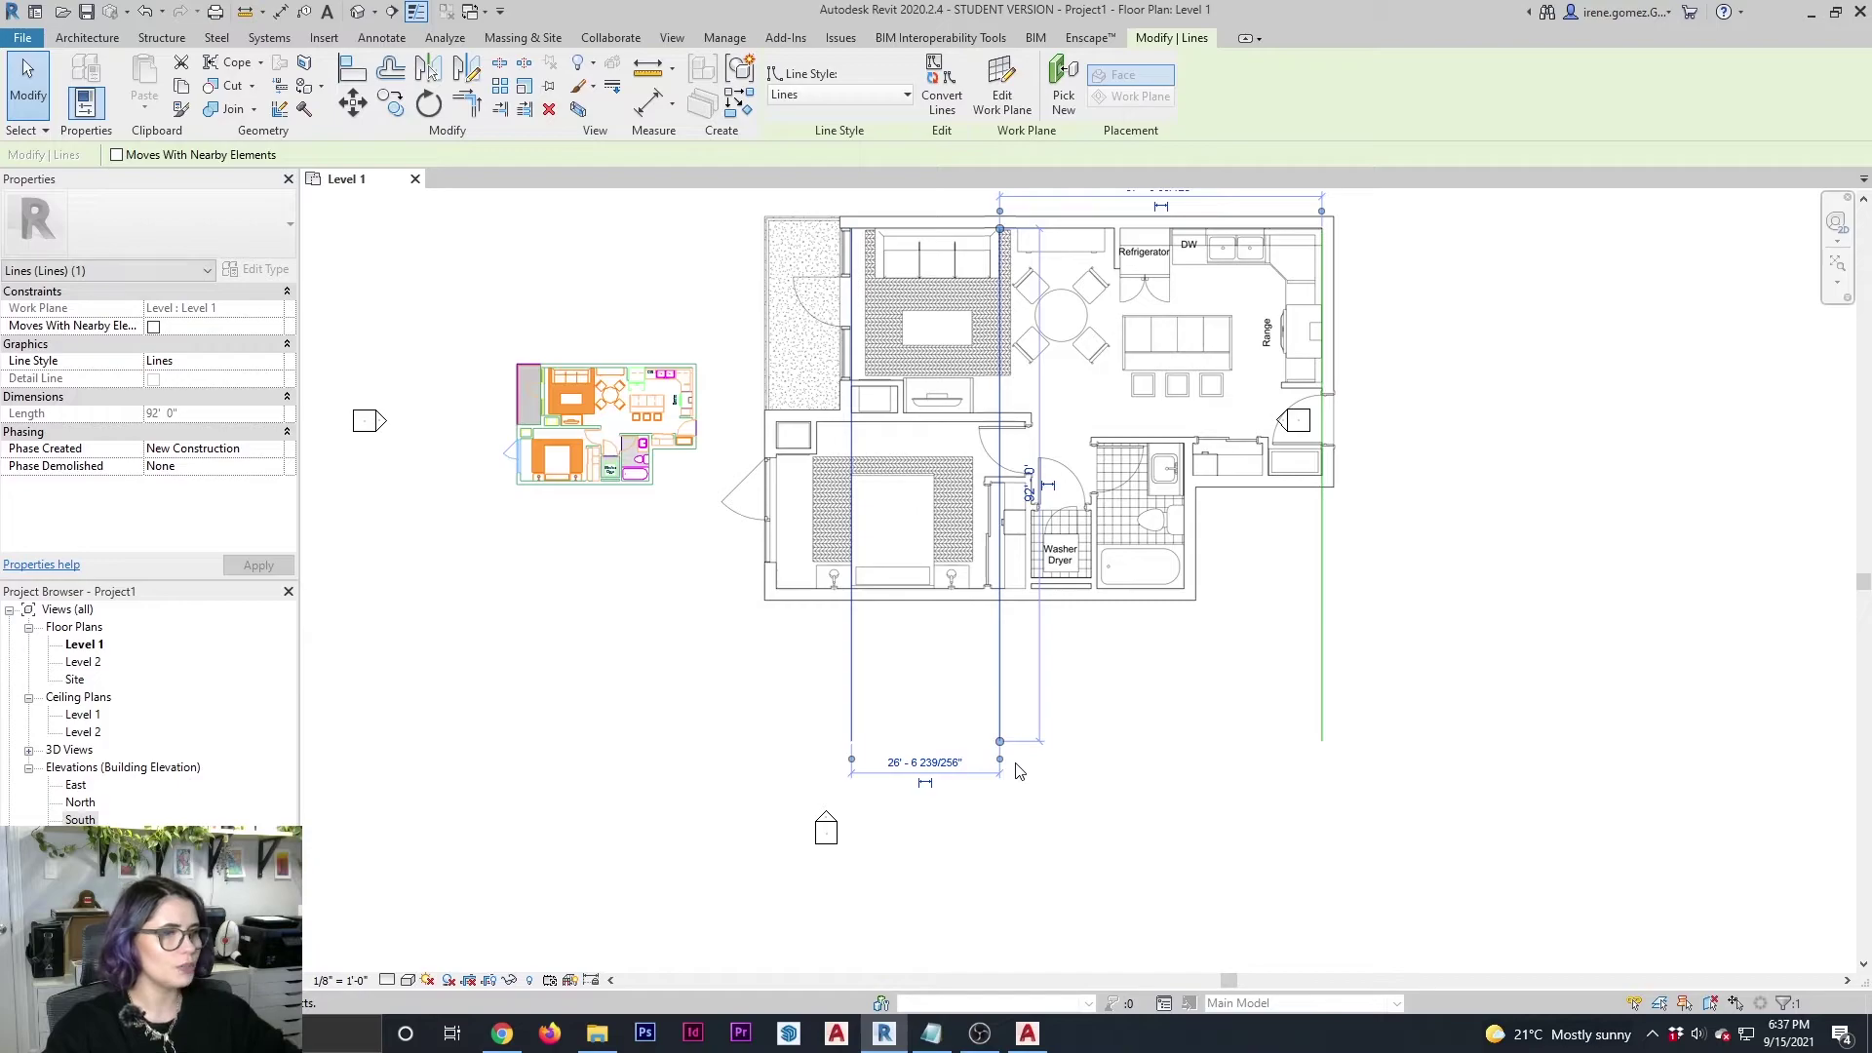
click(1019, 772)
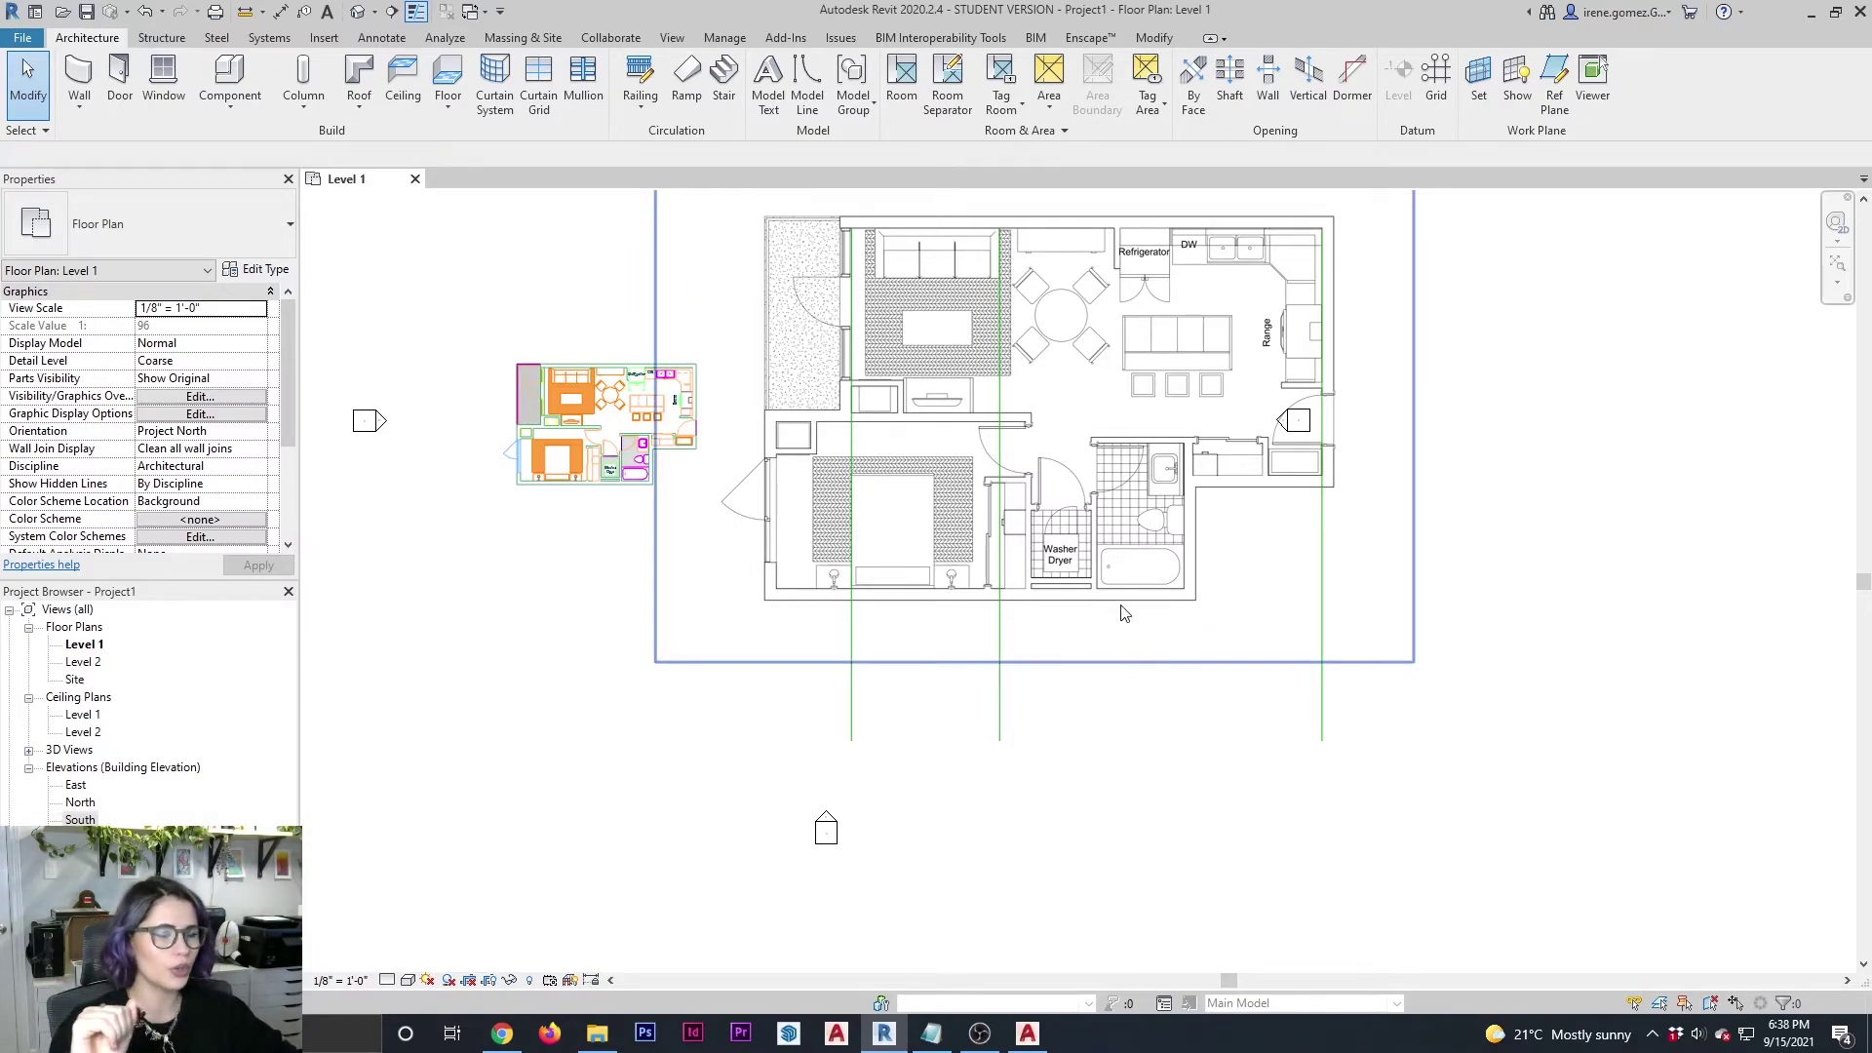
Rescale CONDO.pdf with RE: origin at the left line, reference at the right line, target at the middle line.
scroll(1124, 612, up, 1)
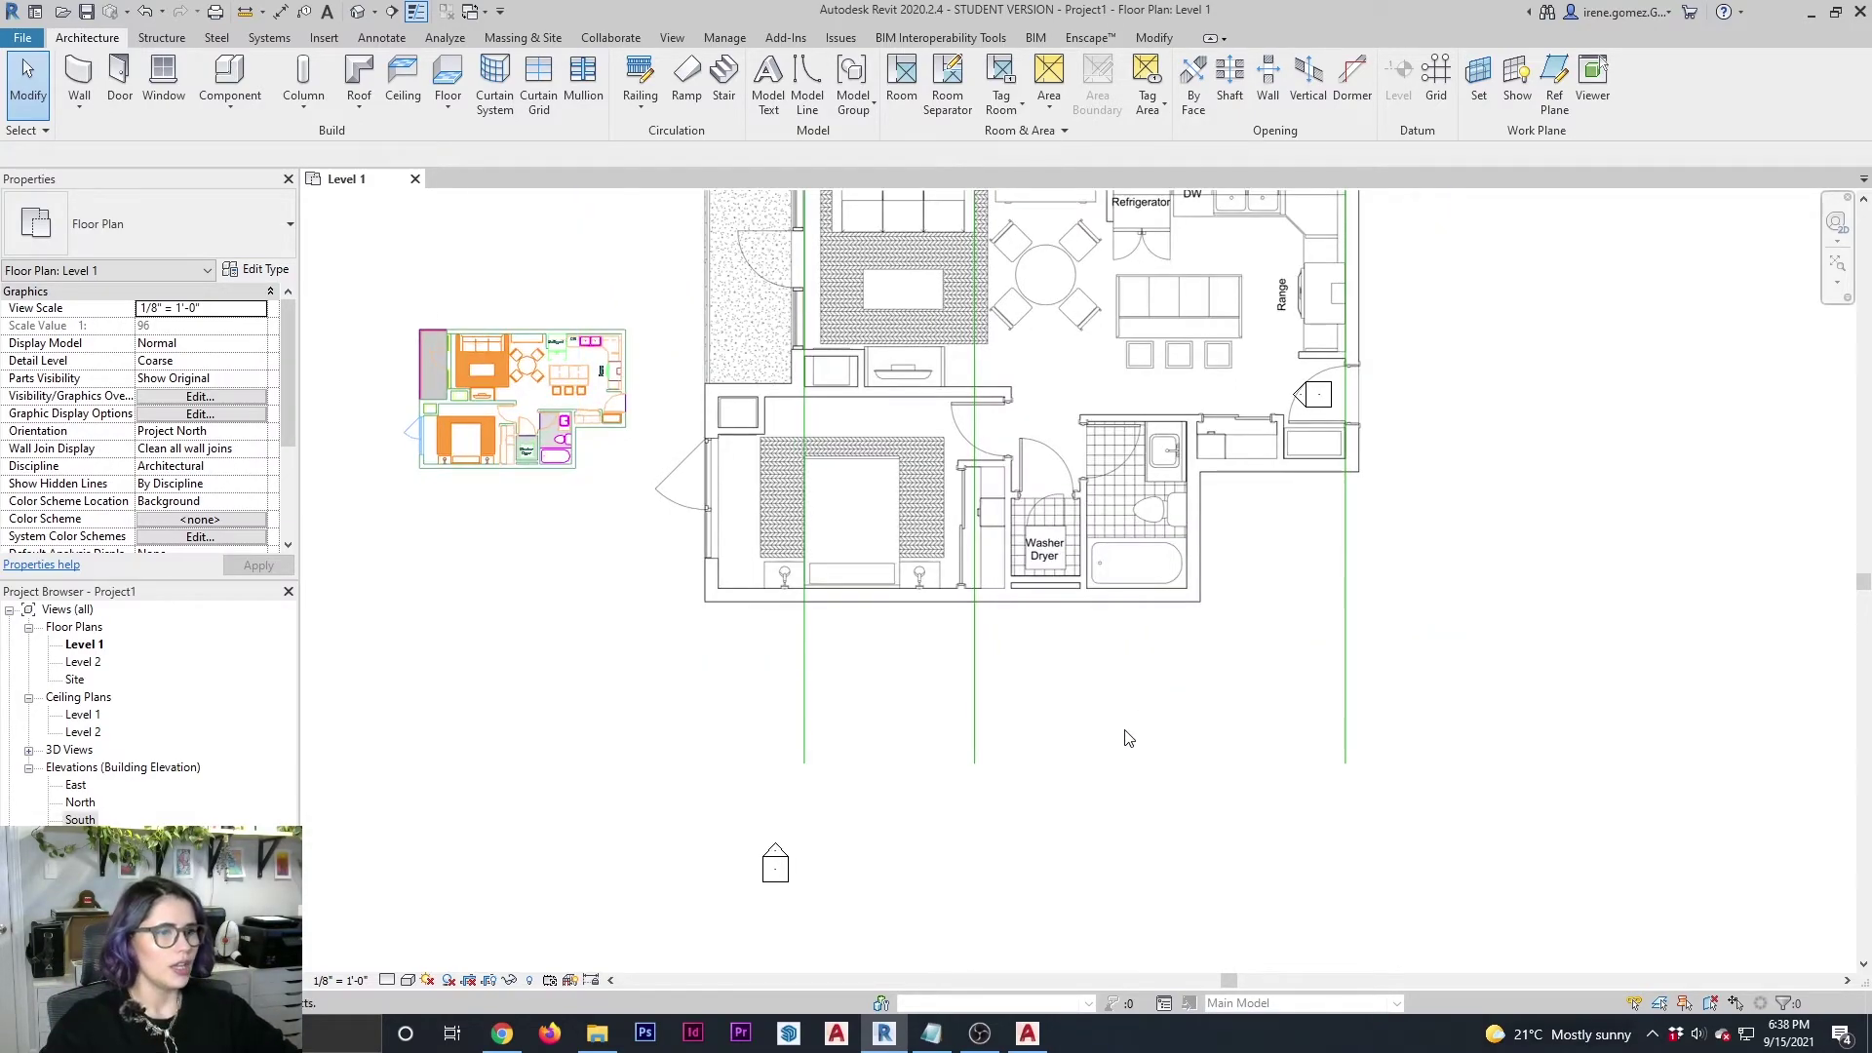
click(1107, 623)
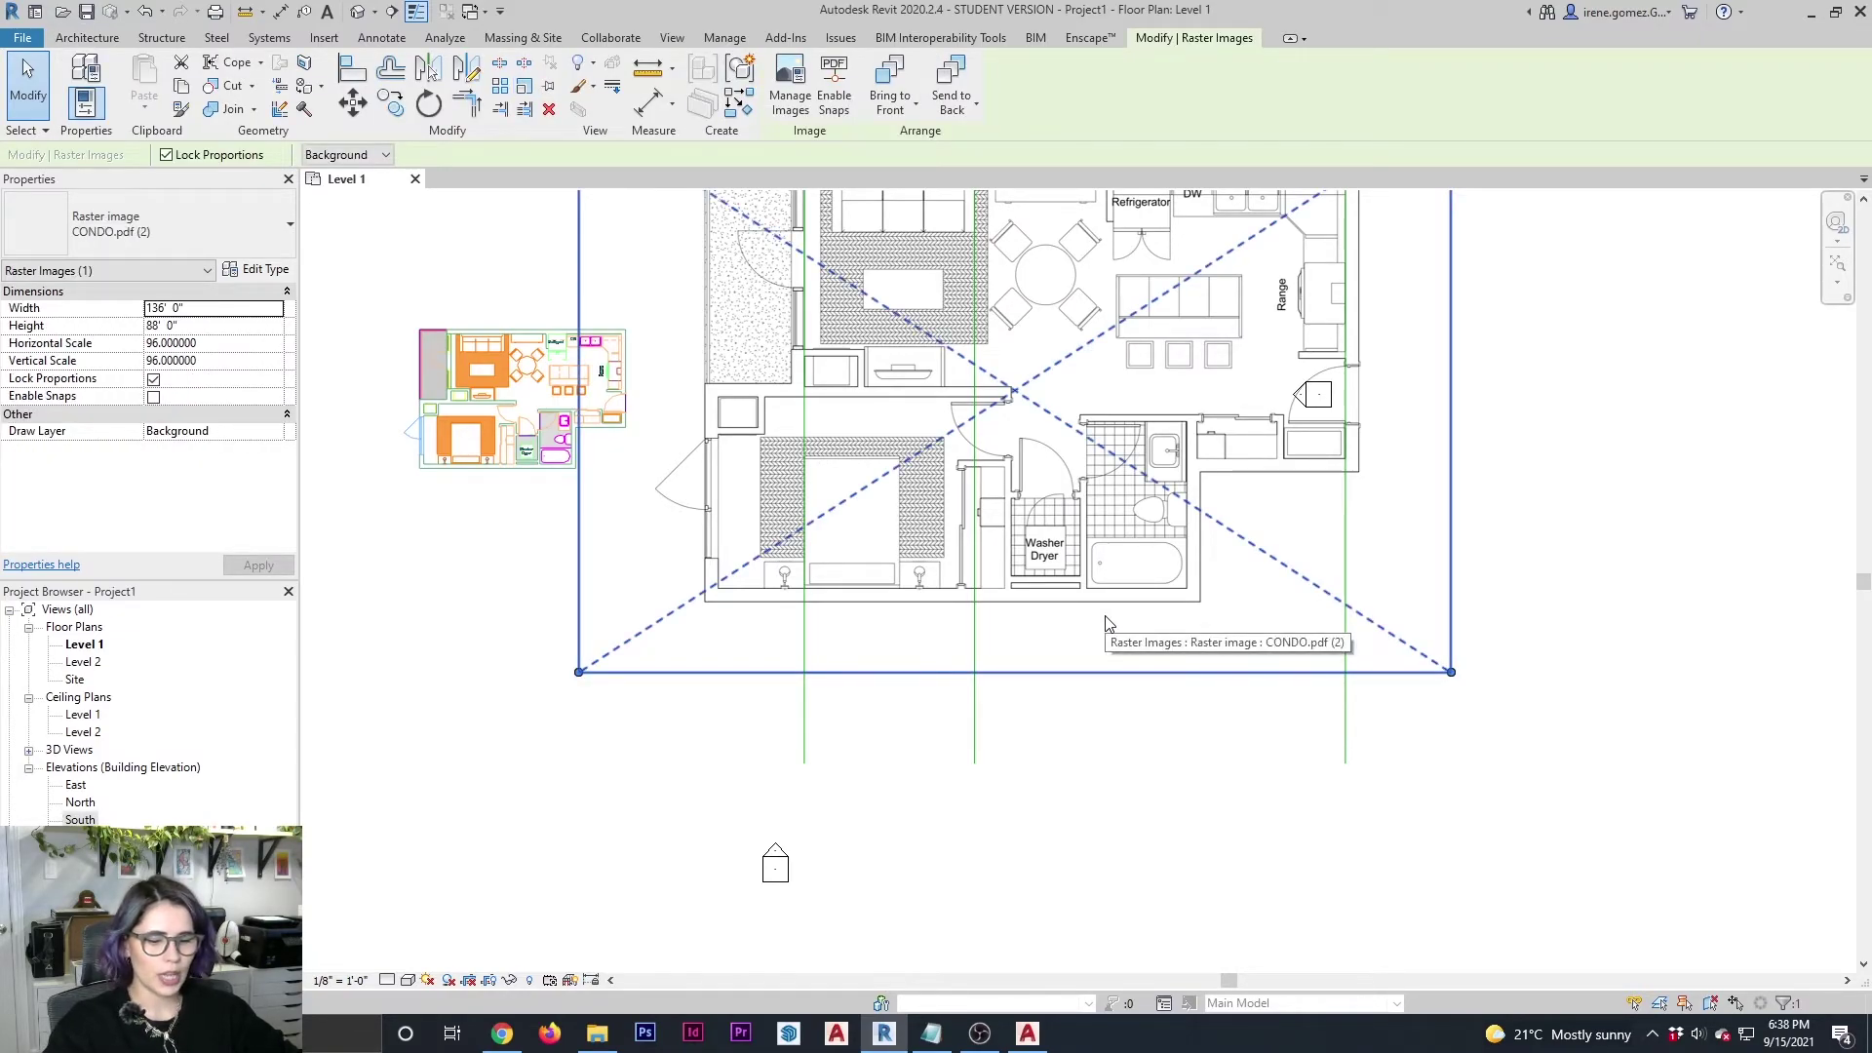
key(r)
key(e)
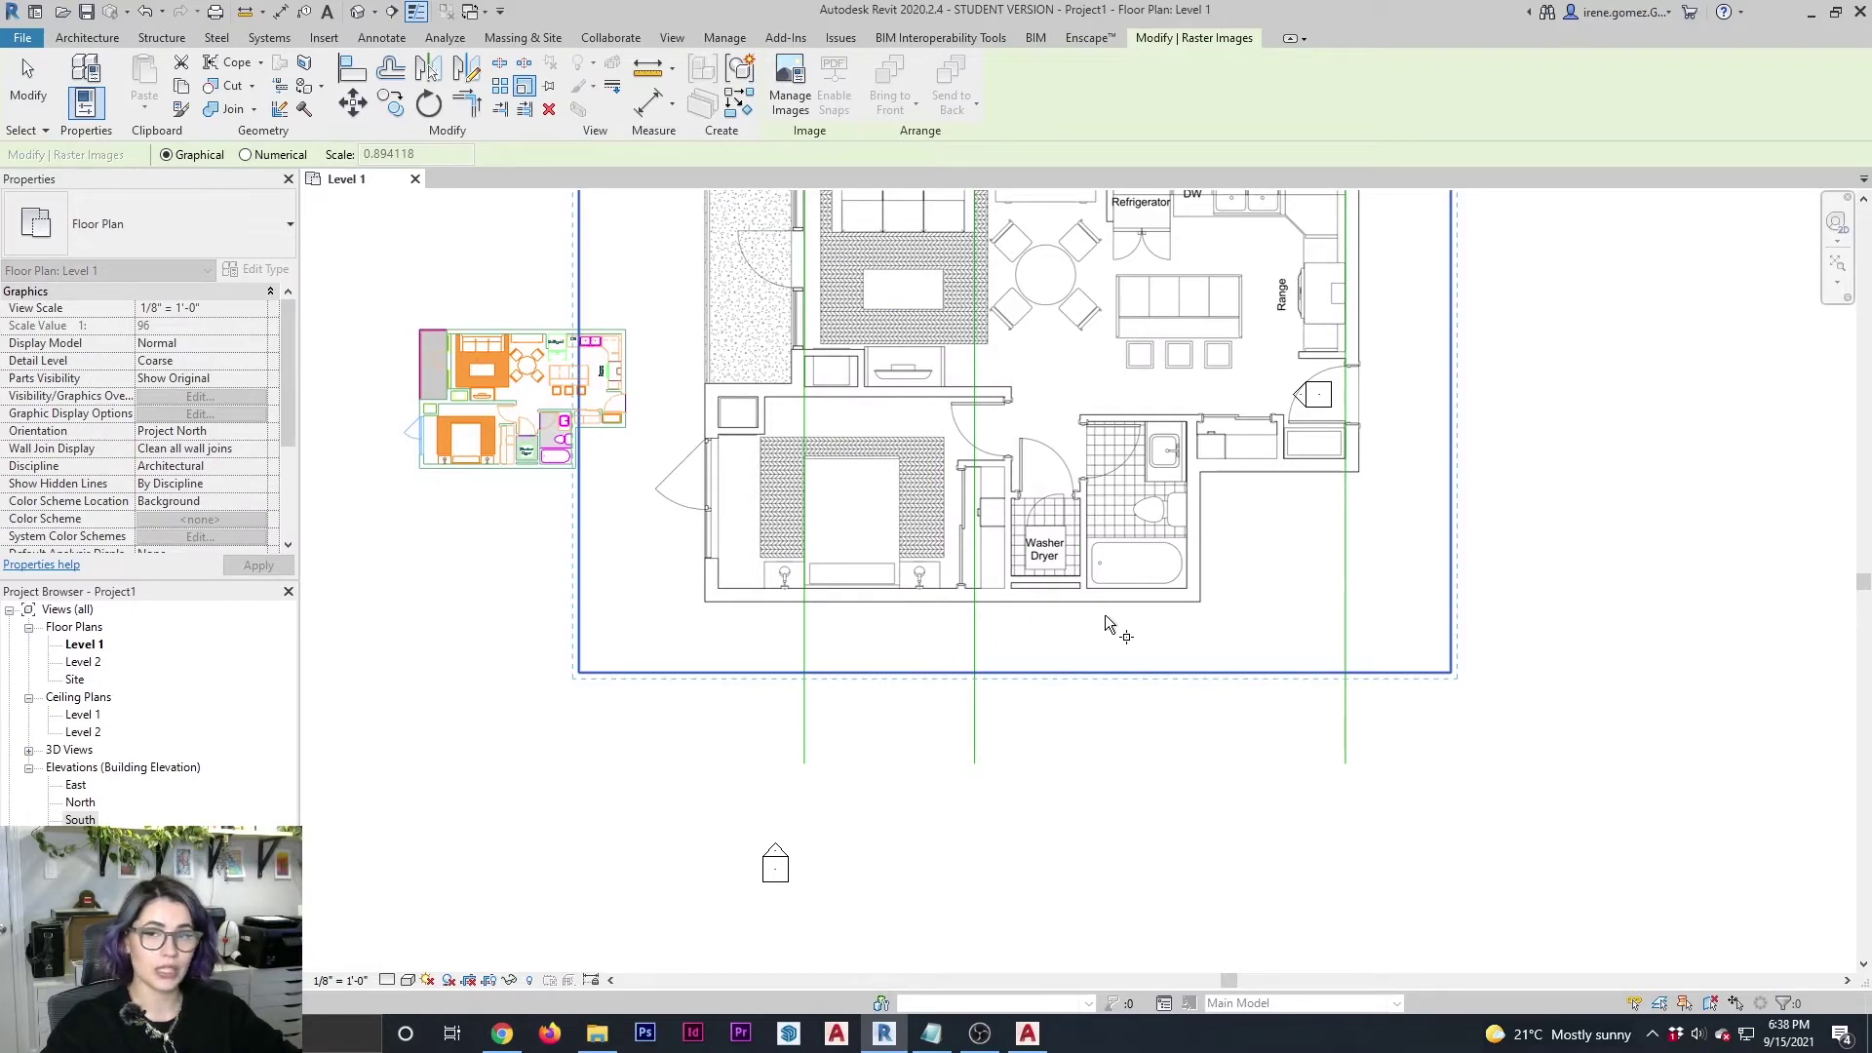
click(801, 716)
click(823, 719)
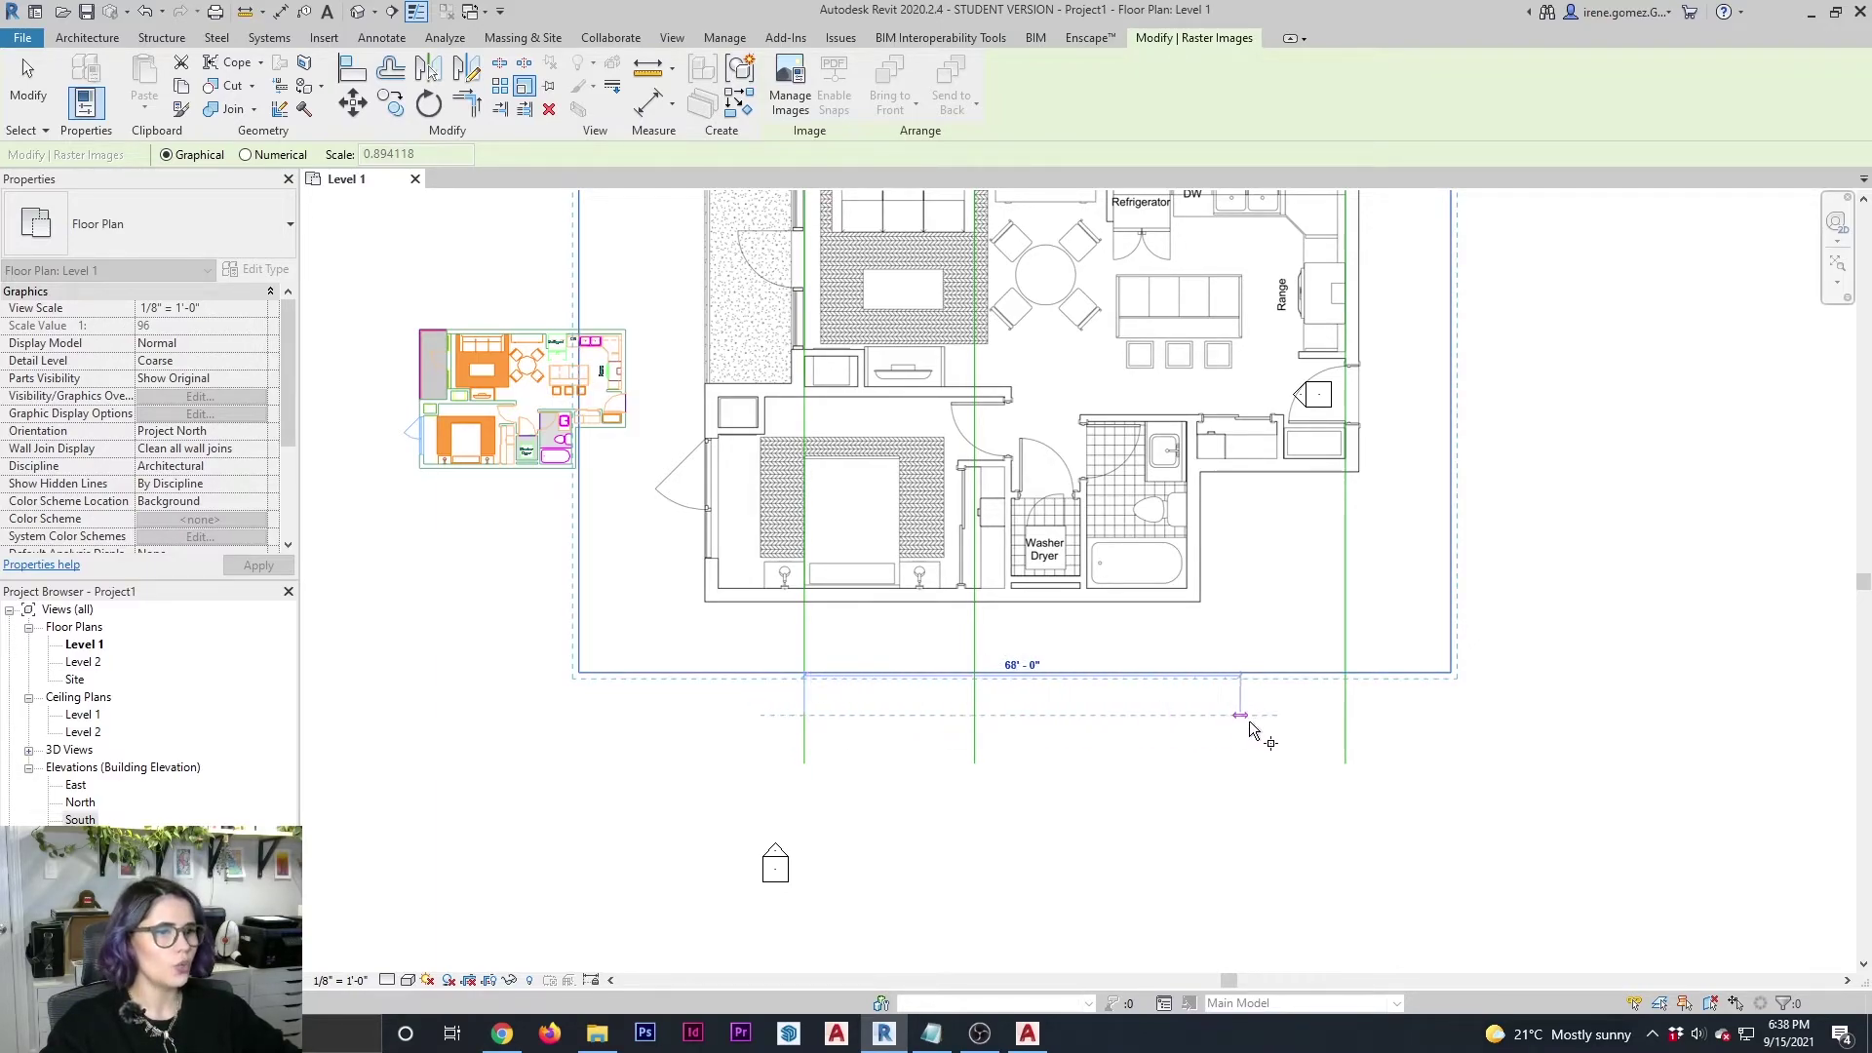
click(1342, 718)
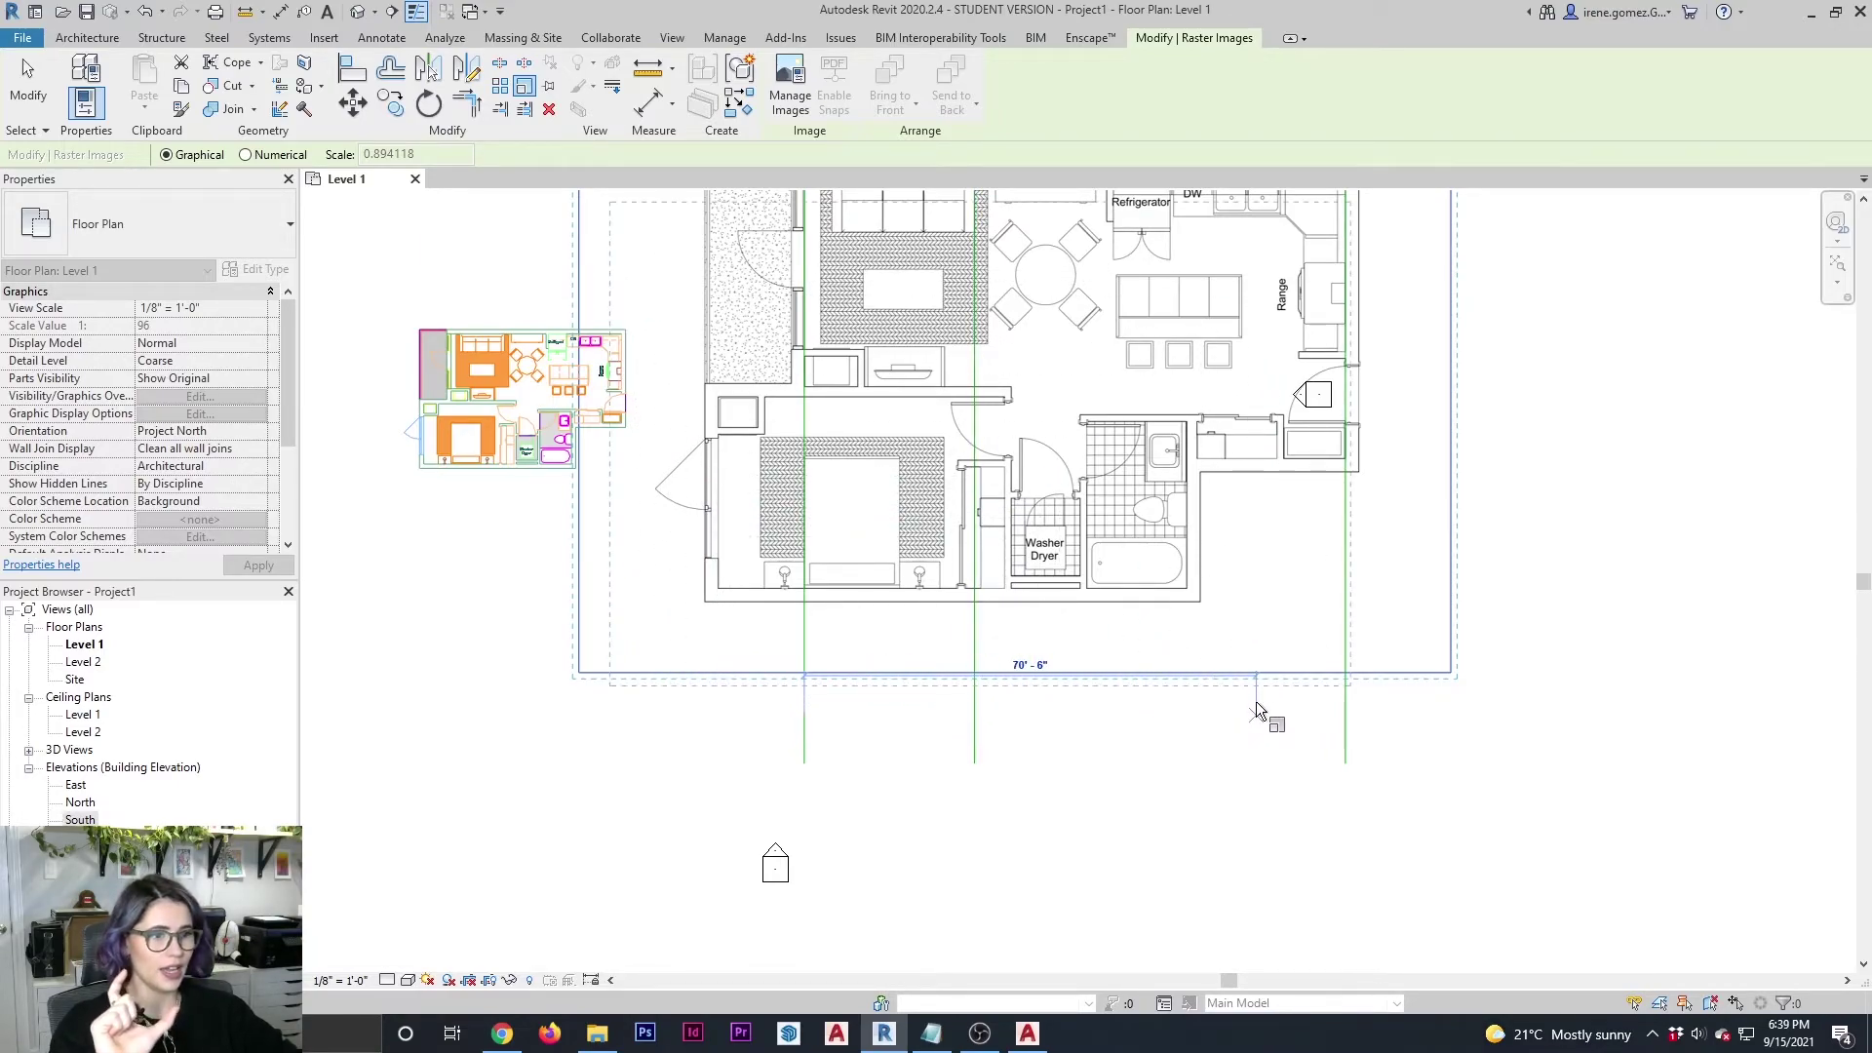
click(978, 724)
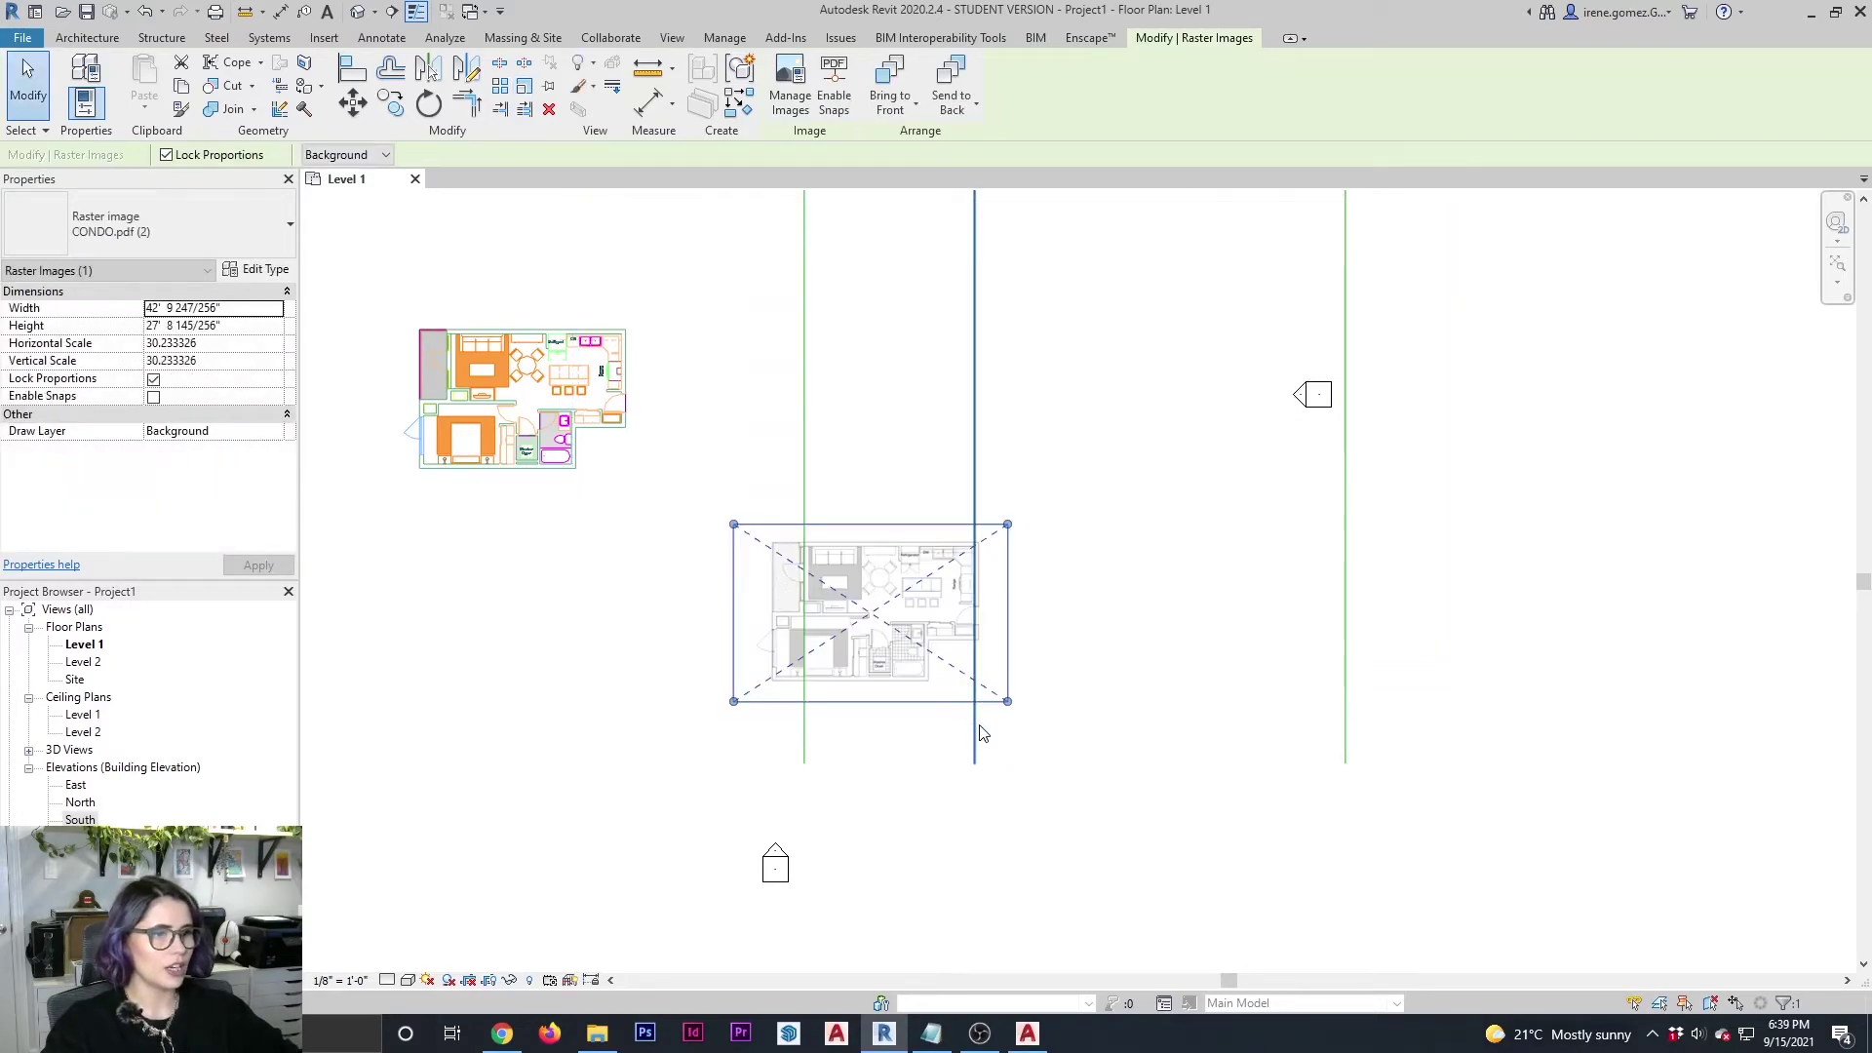
Bring the shrunken image into view and select the three vertical guide lines.
middle_drag(906, 698, 1020, 740)
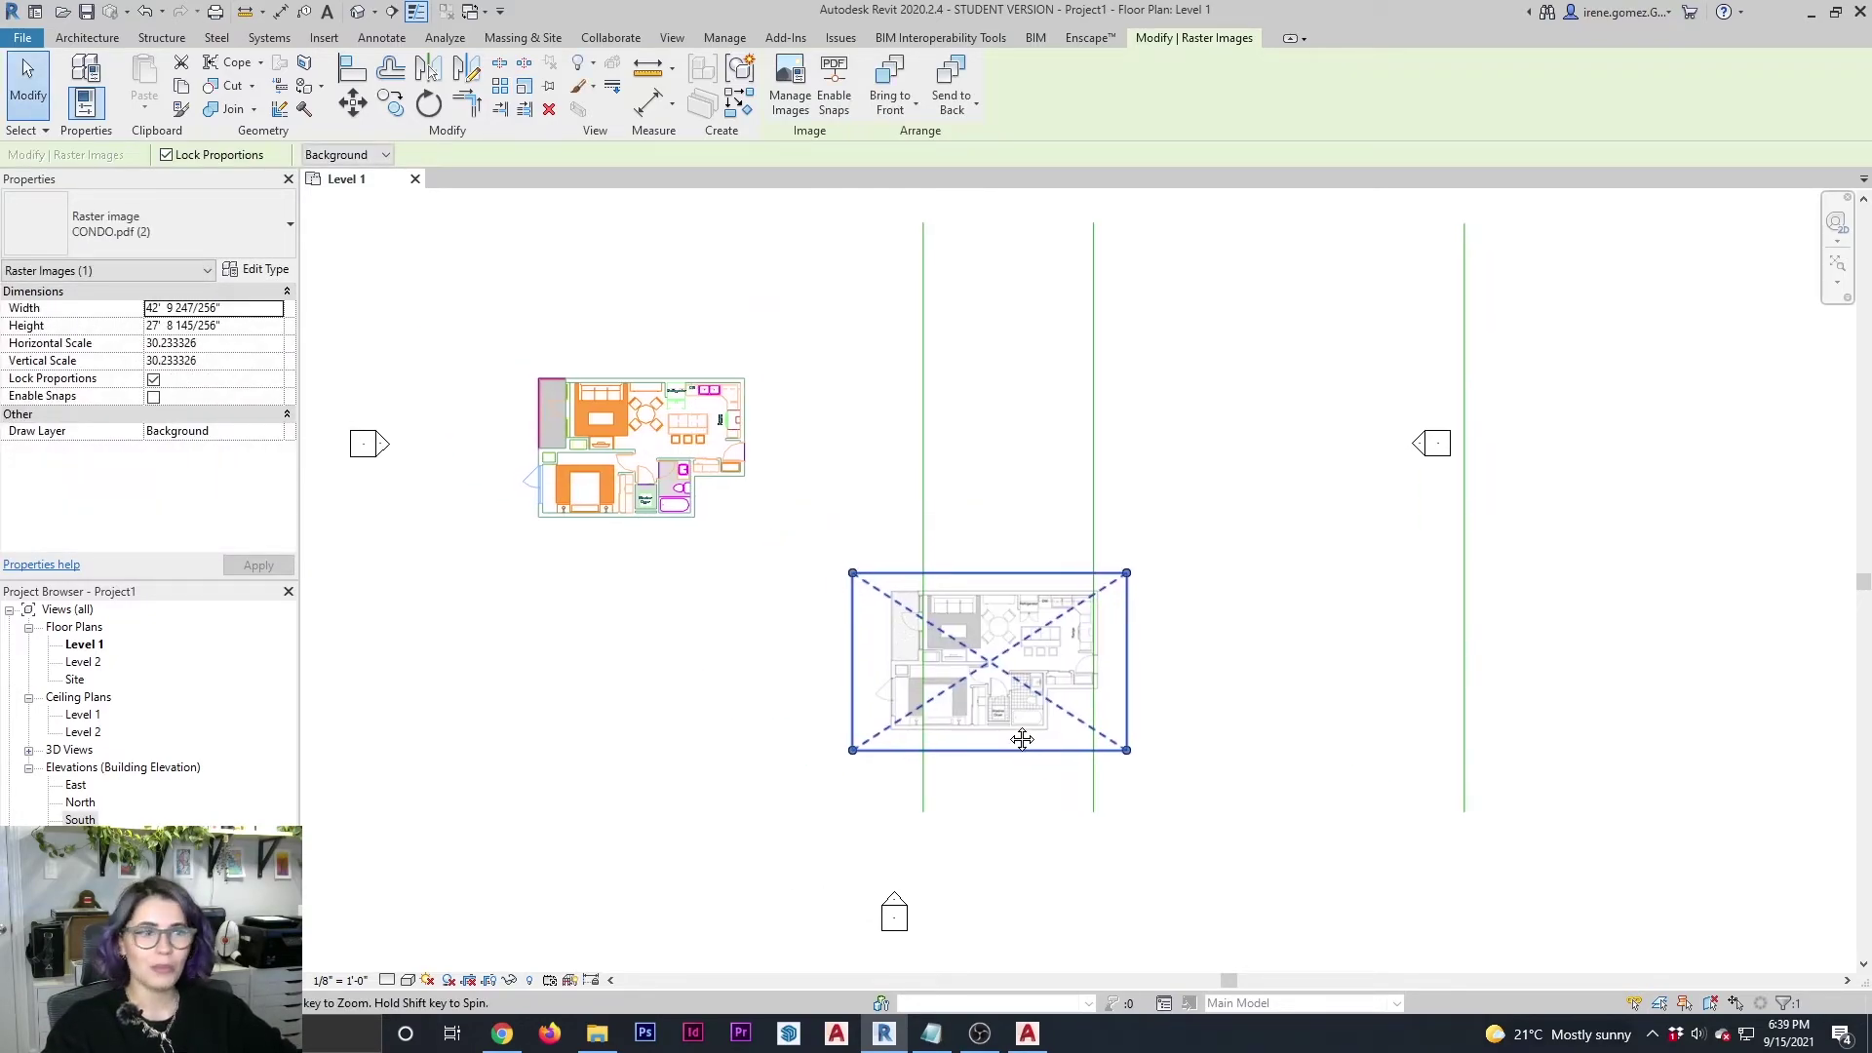
click(1271, 715)
drag(1490, 373, 902, 314)
Delete the three guide lines and drag the CONDO.pdf image onto the plan beneath.
key(Delete)
middle_drag(899, 612, 1040, 607)
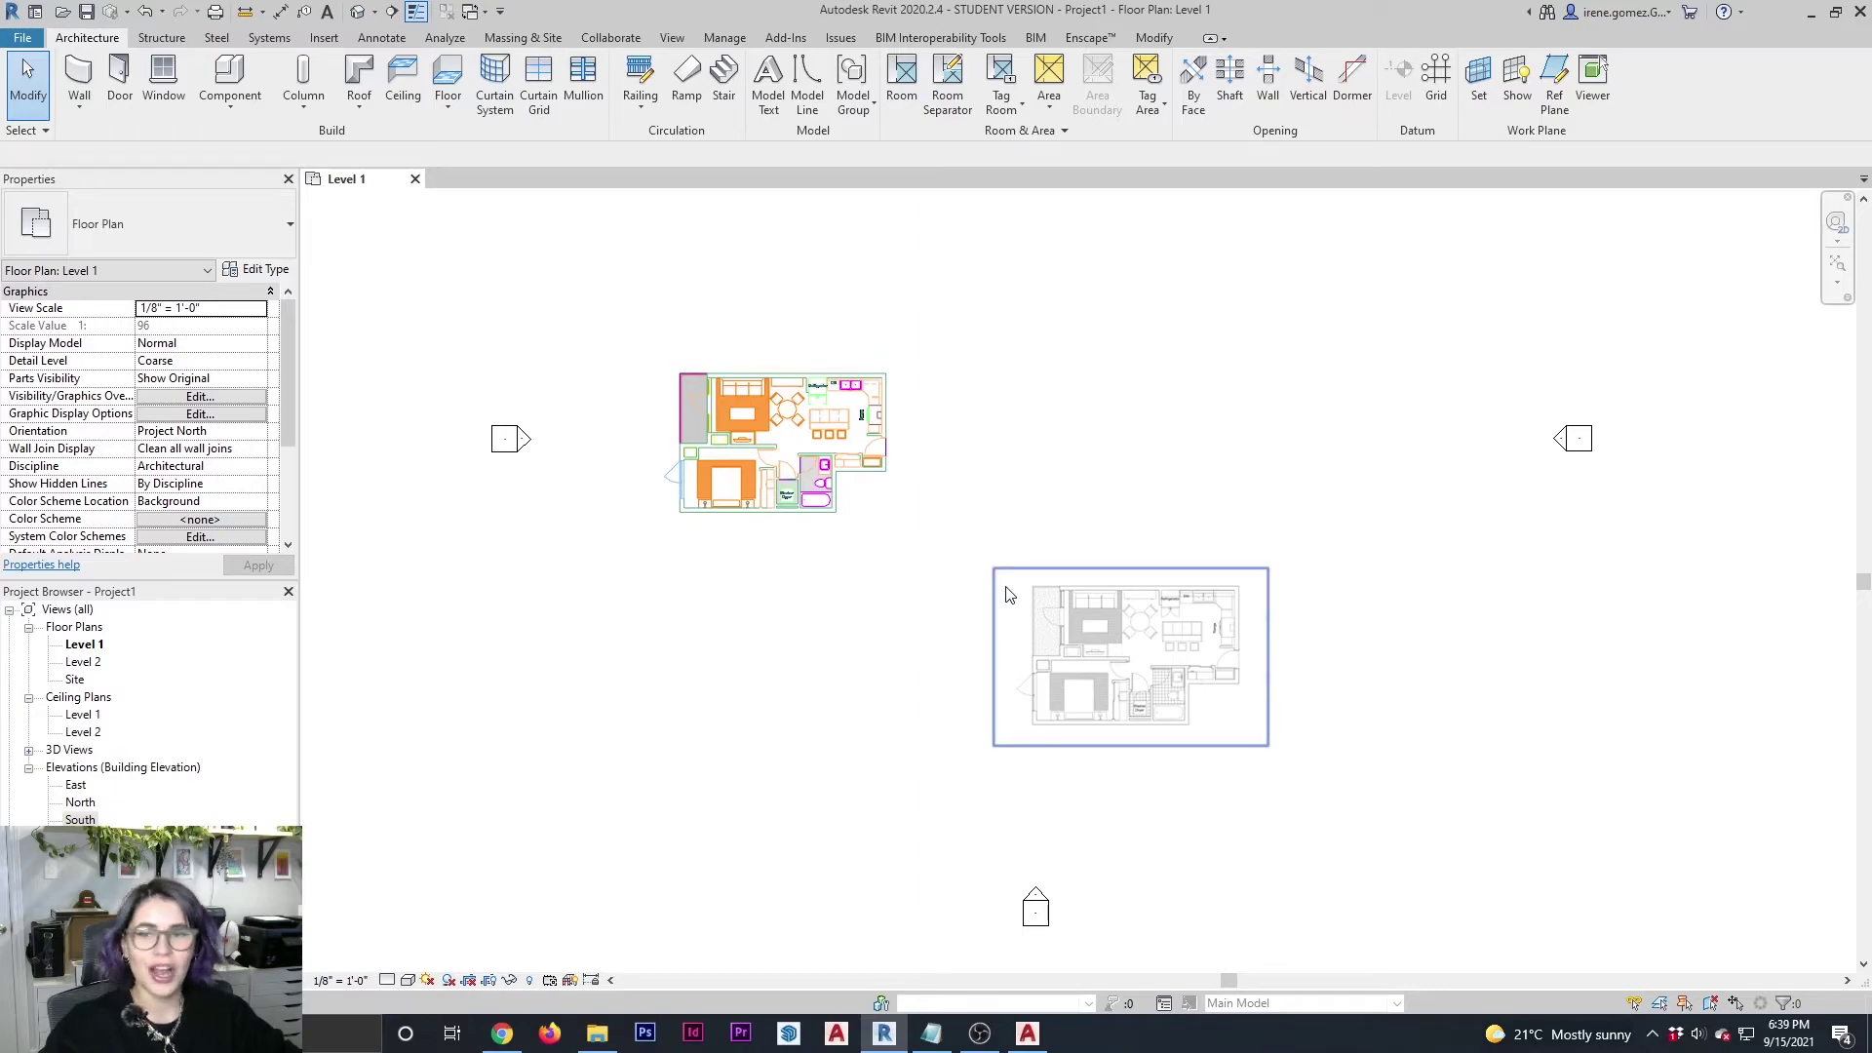
click(1090, 661)
drag(1151, 702, 814, 507)
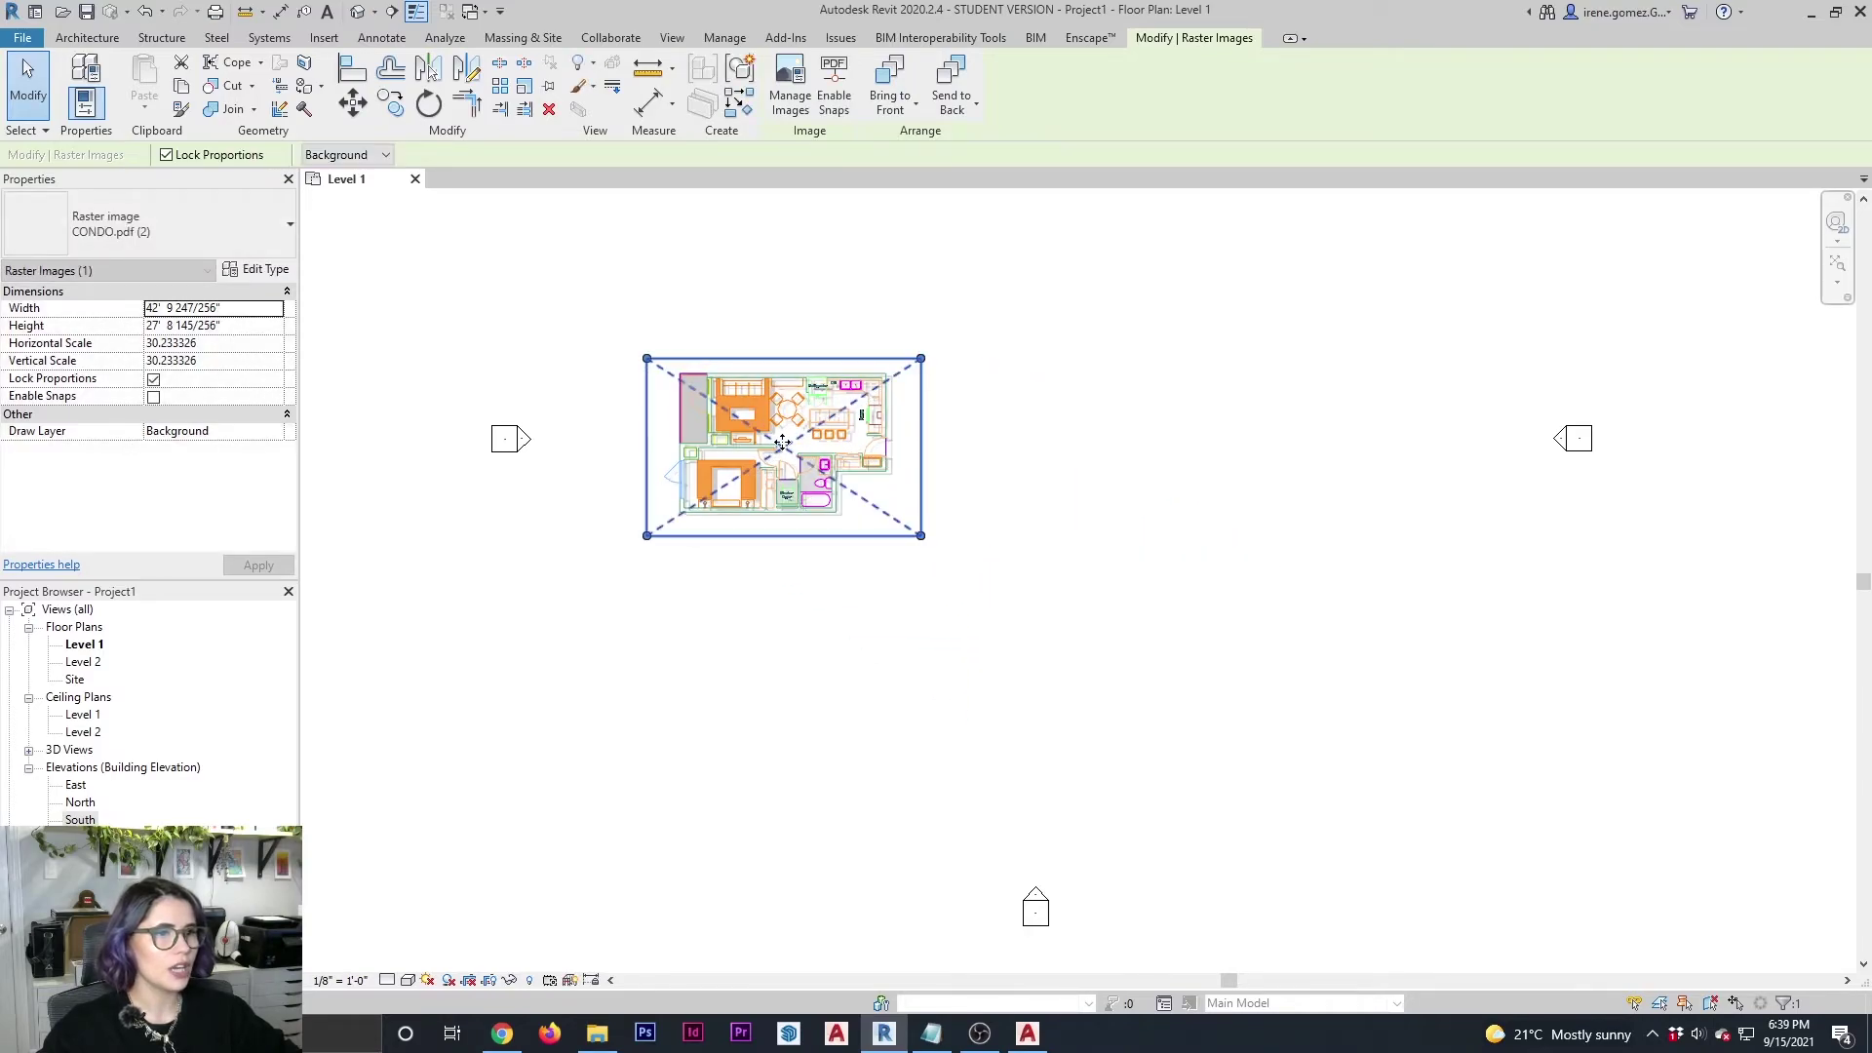
scroll(814, 507, up, 6)
scroll(1072, 554, up, 1)
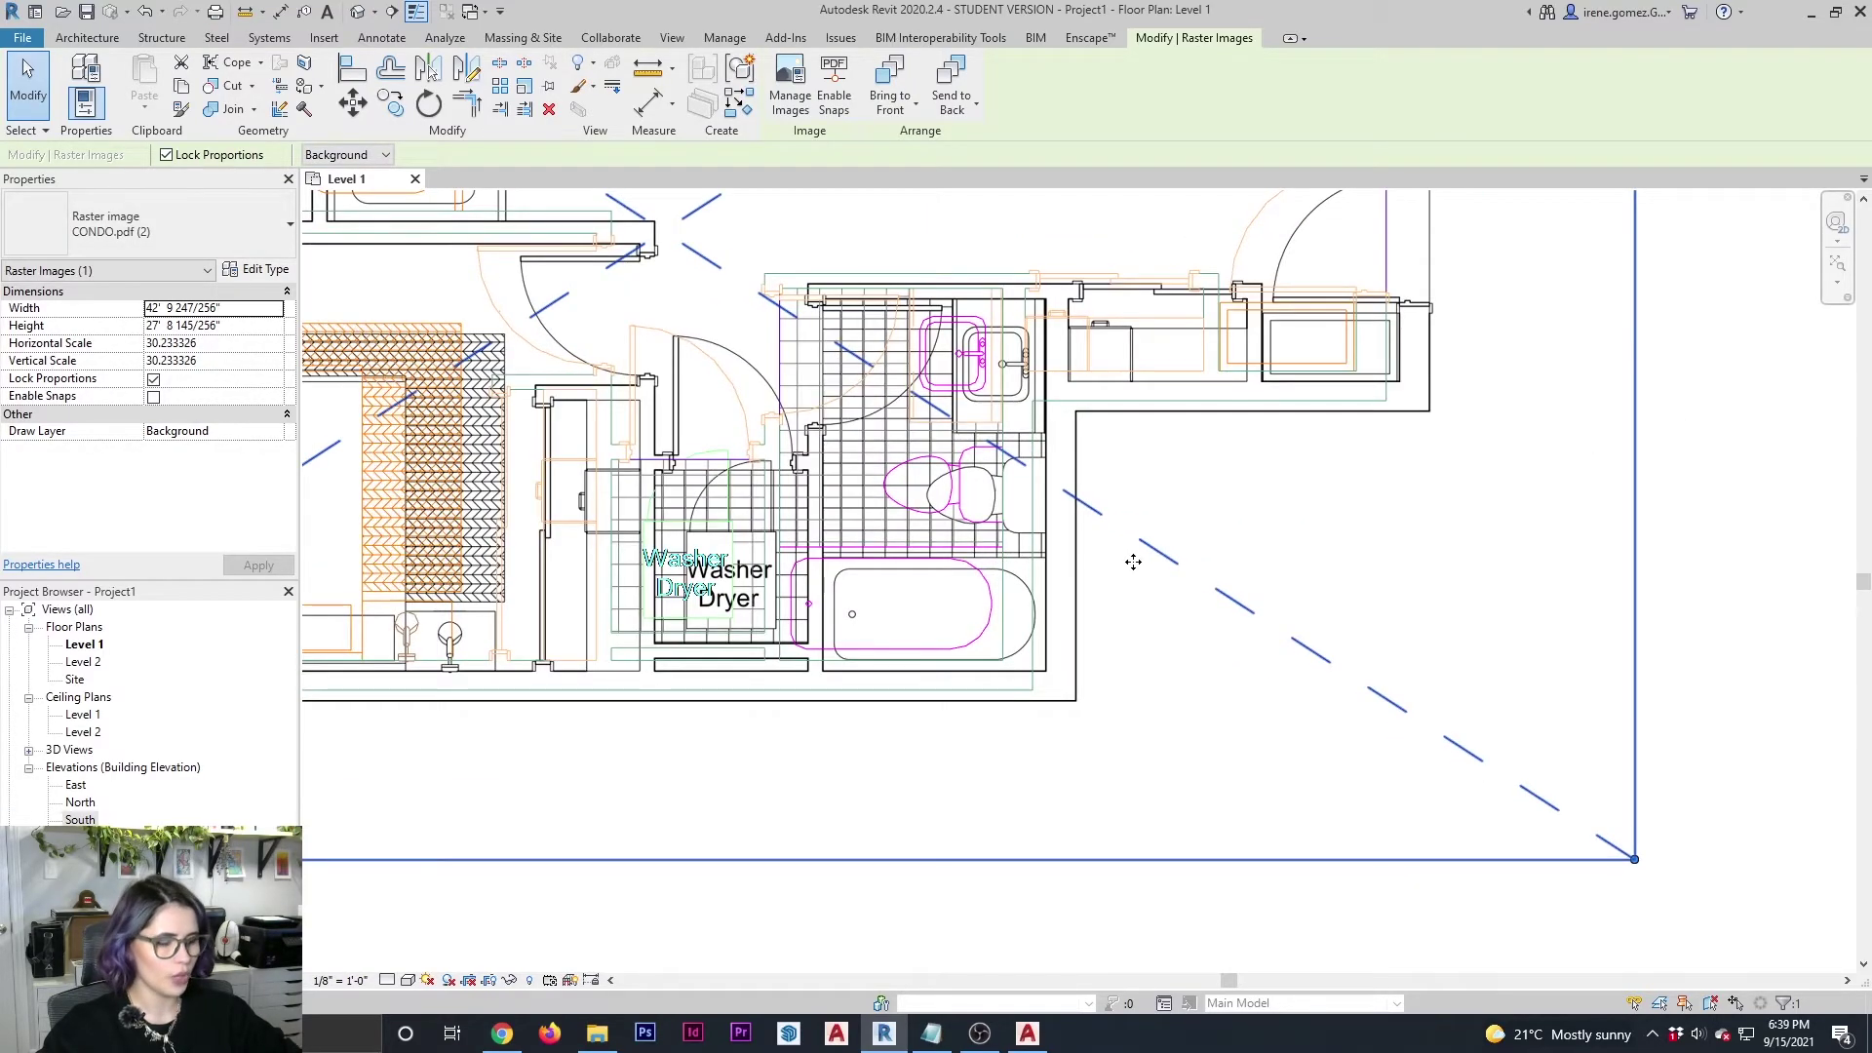
drag(1241, 556, 1133, 561)
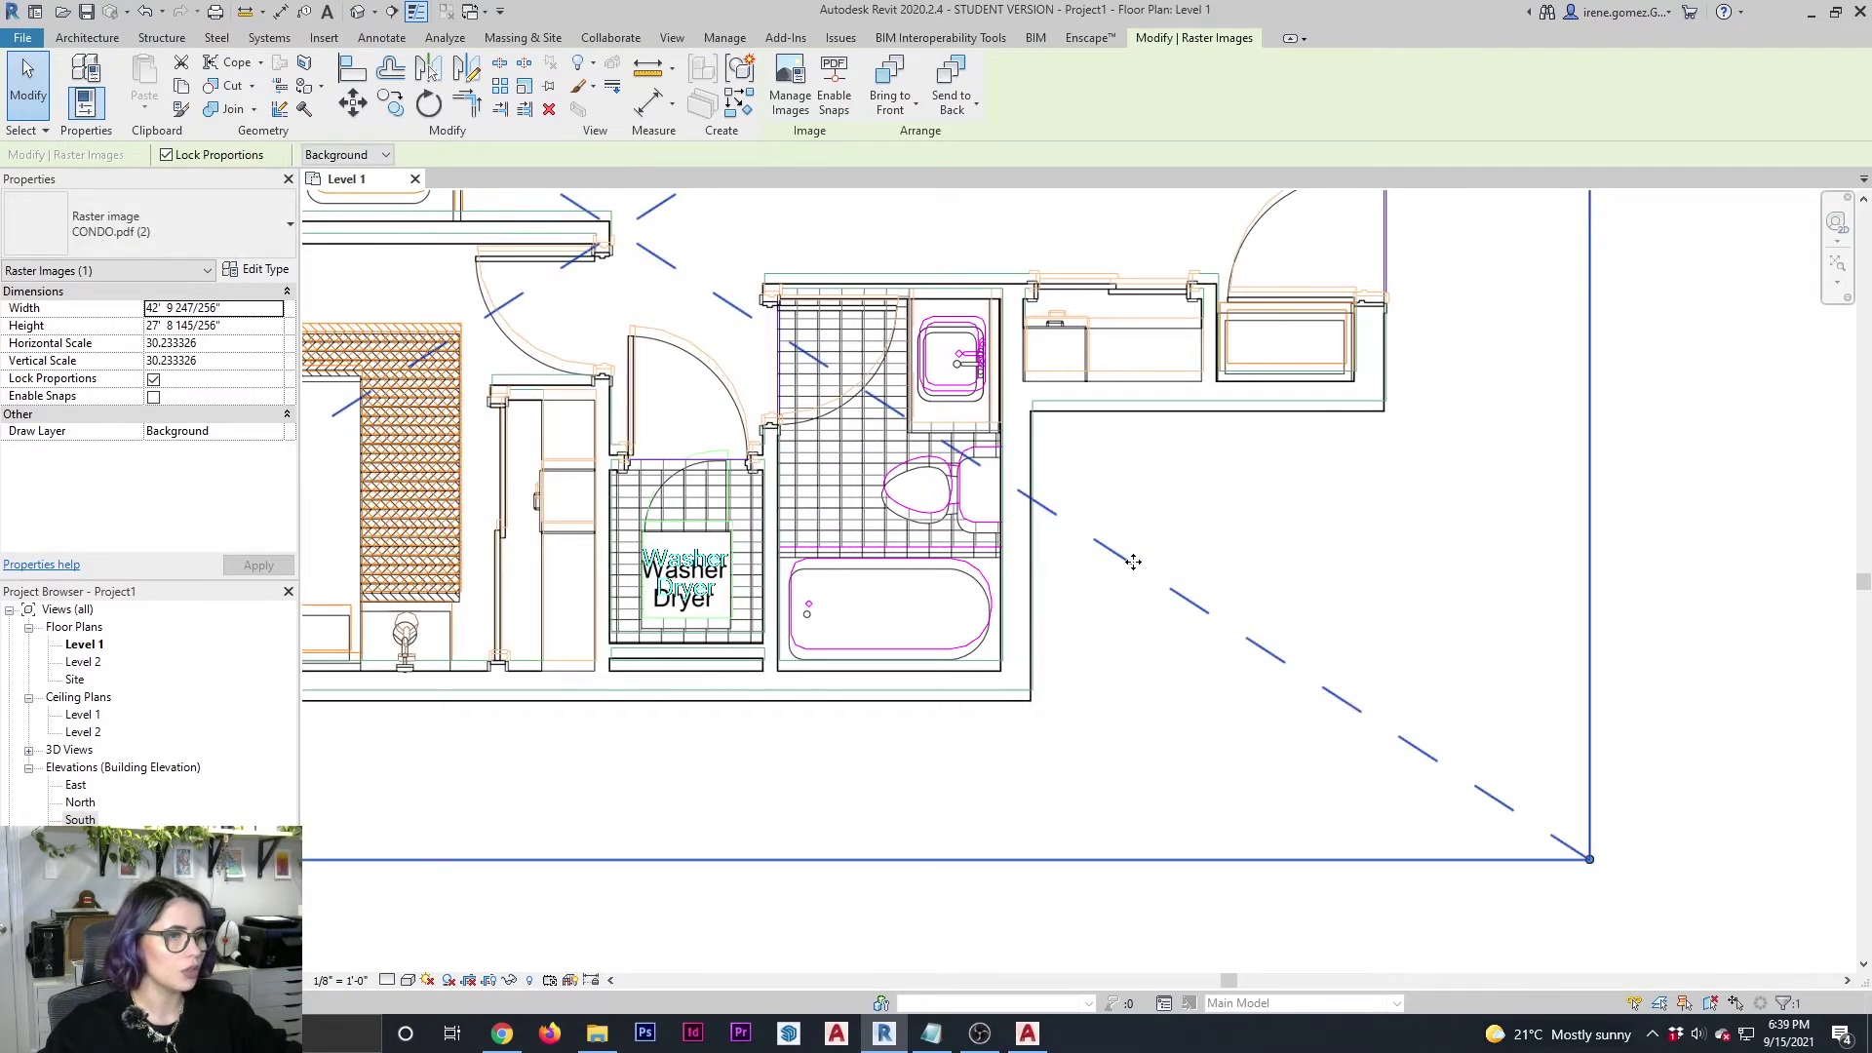
Nudge the CONDO.pdf image up until its walls align, then deselect it.
key(Up)
key(Up)
key(Up)
key(Up)
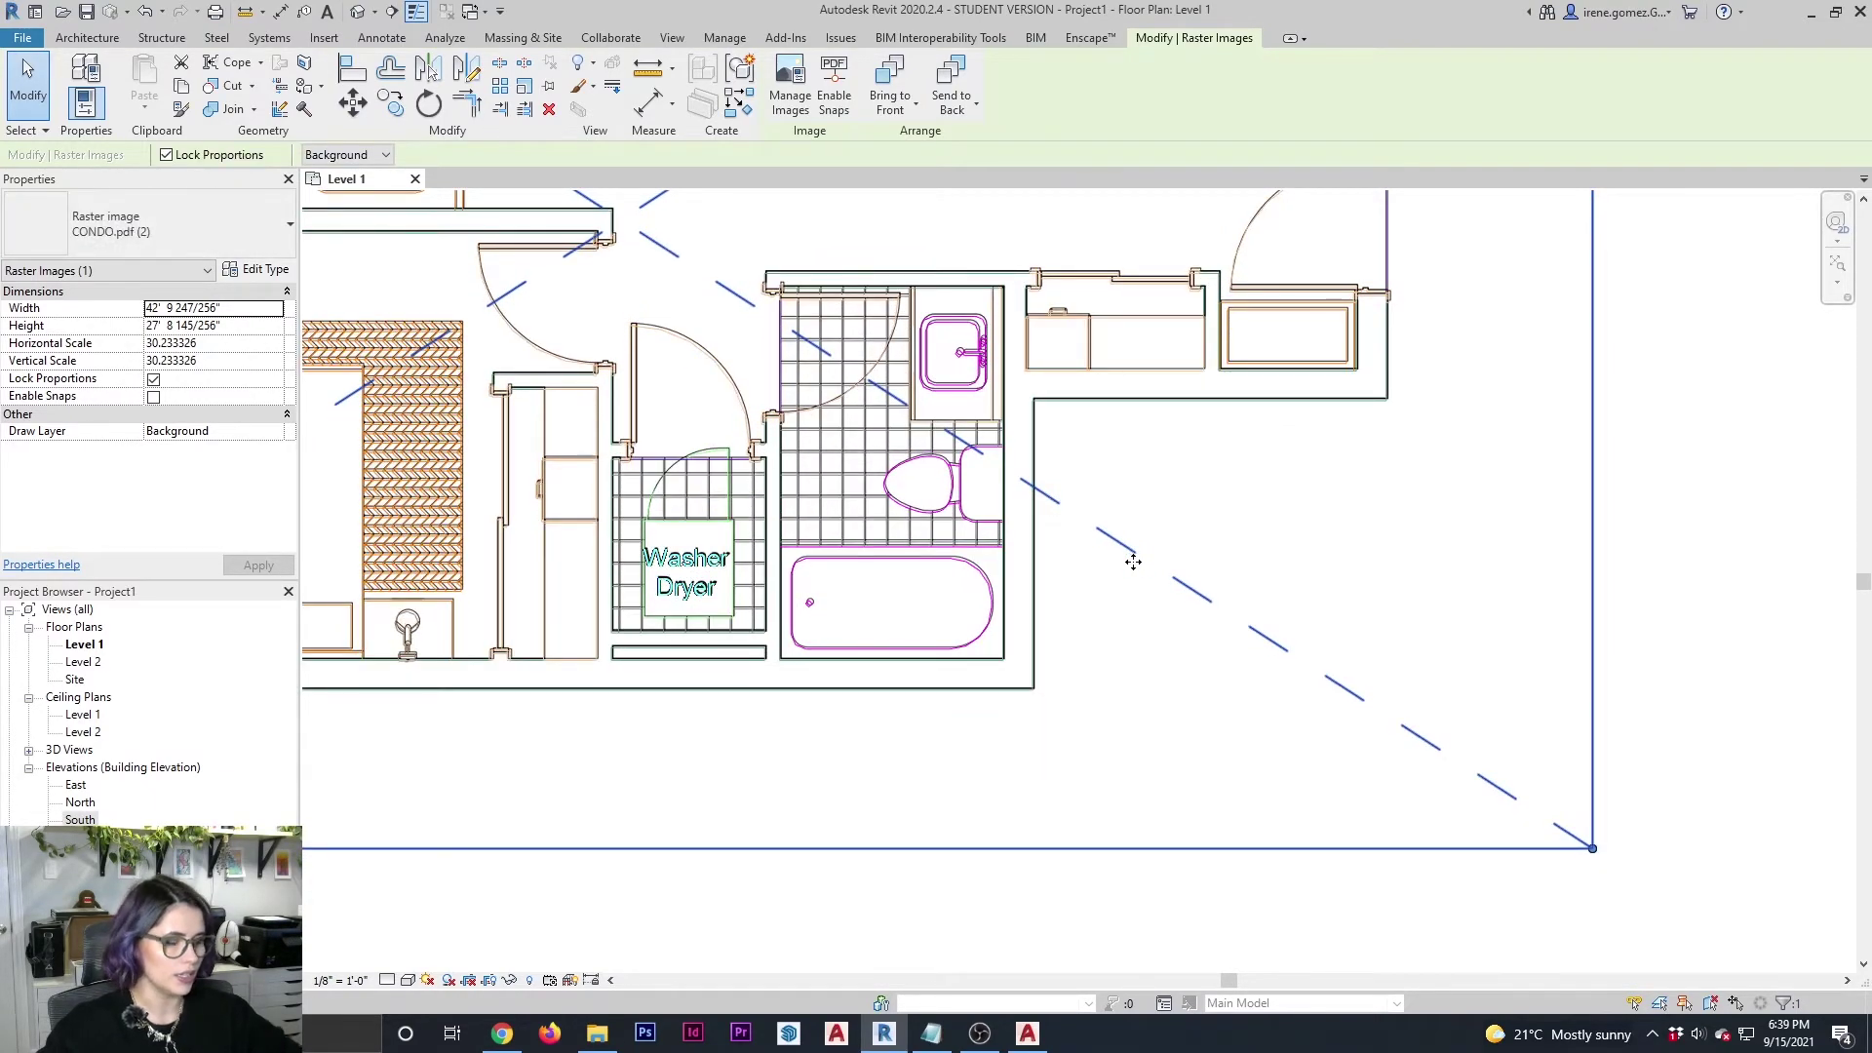
scroll(1120, 652, up, 2)
scroll(1108, 535, up, 3)
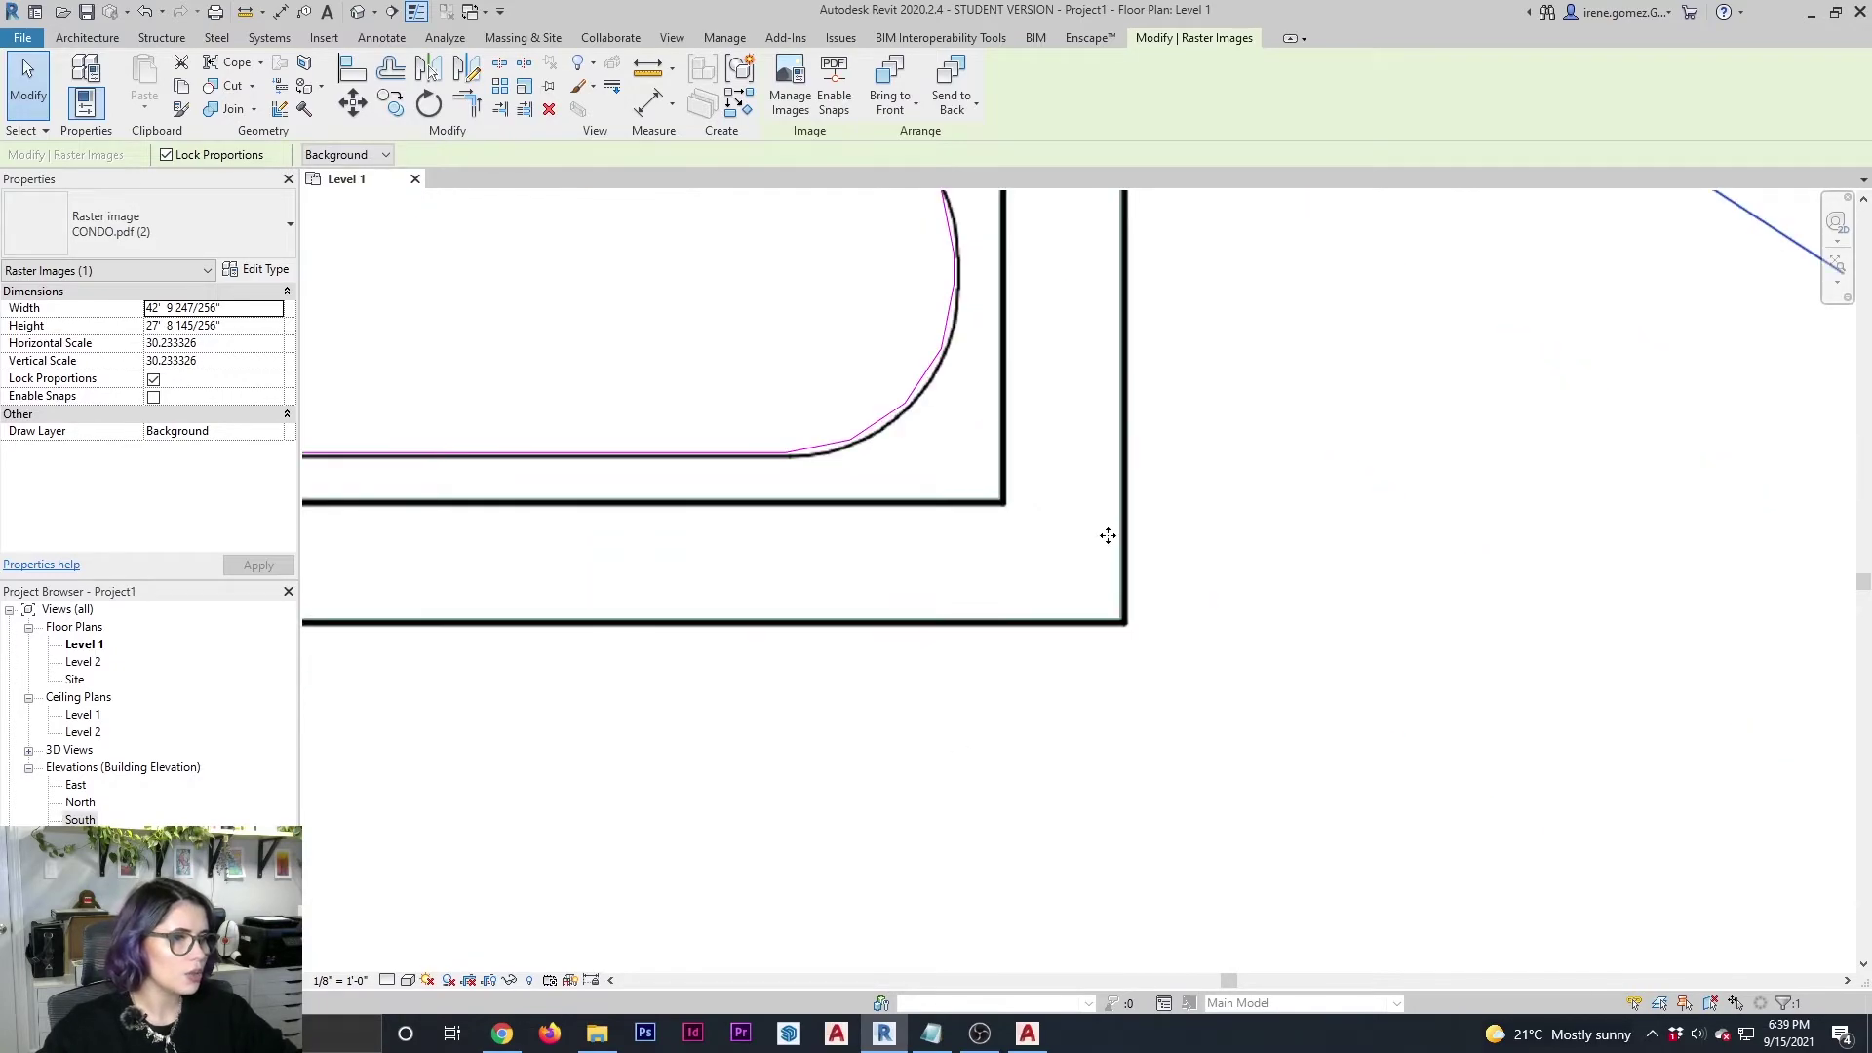
scroll(1107, 536, up, 1)
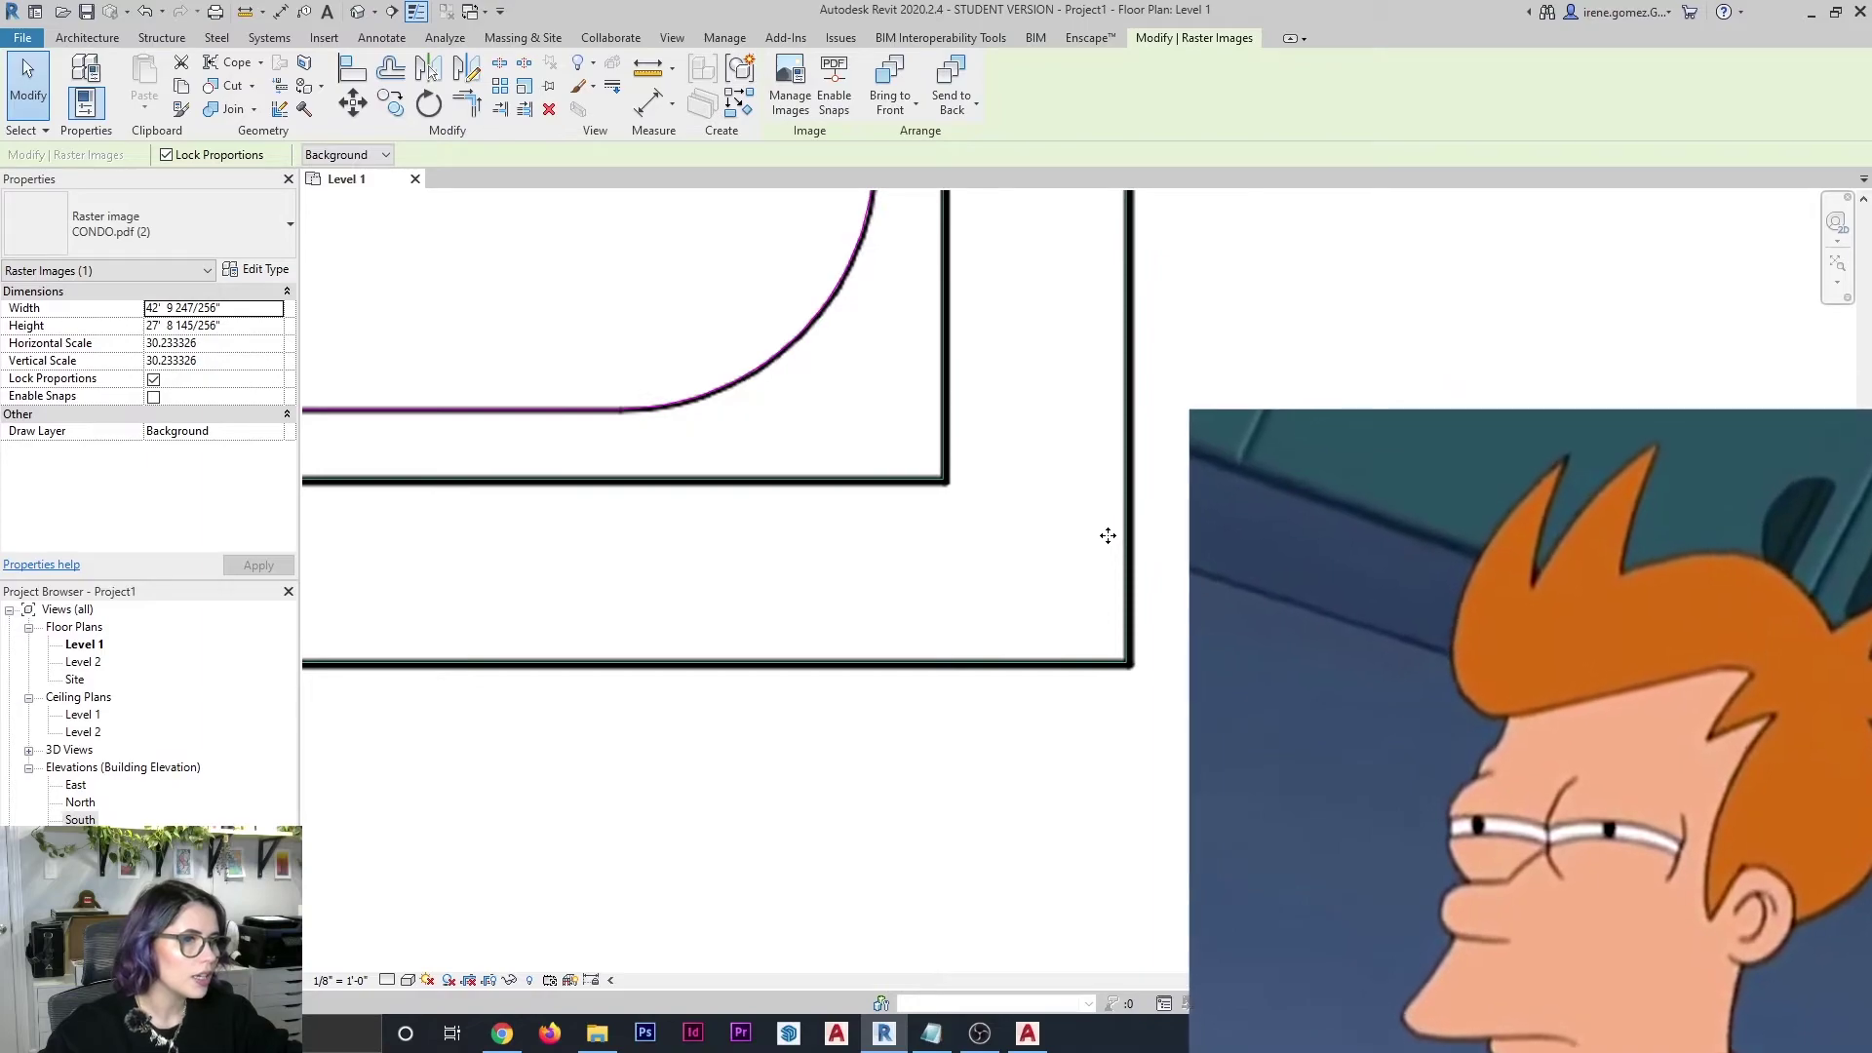
scroll(1180, 689, down, 5)
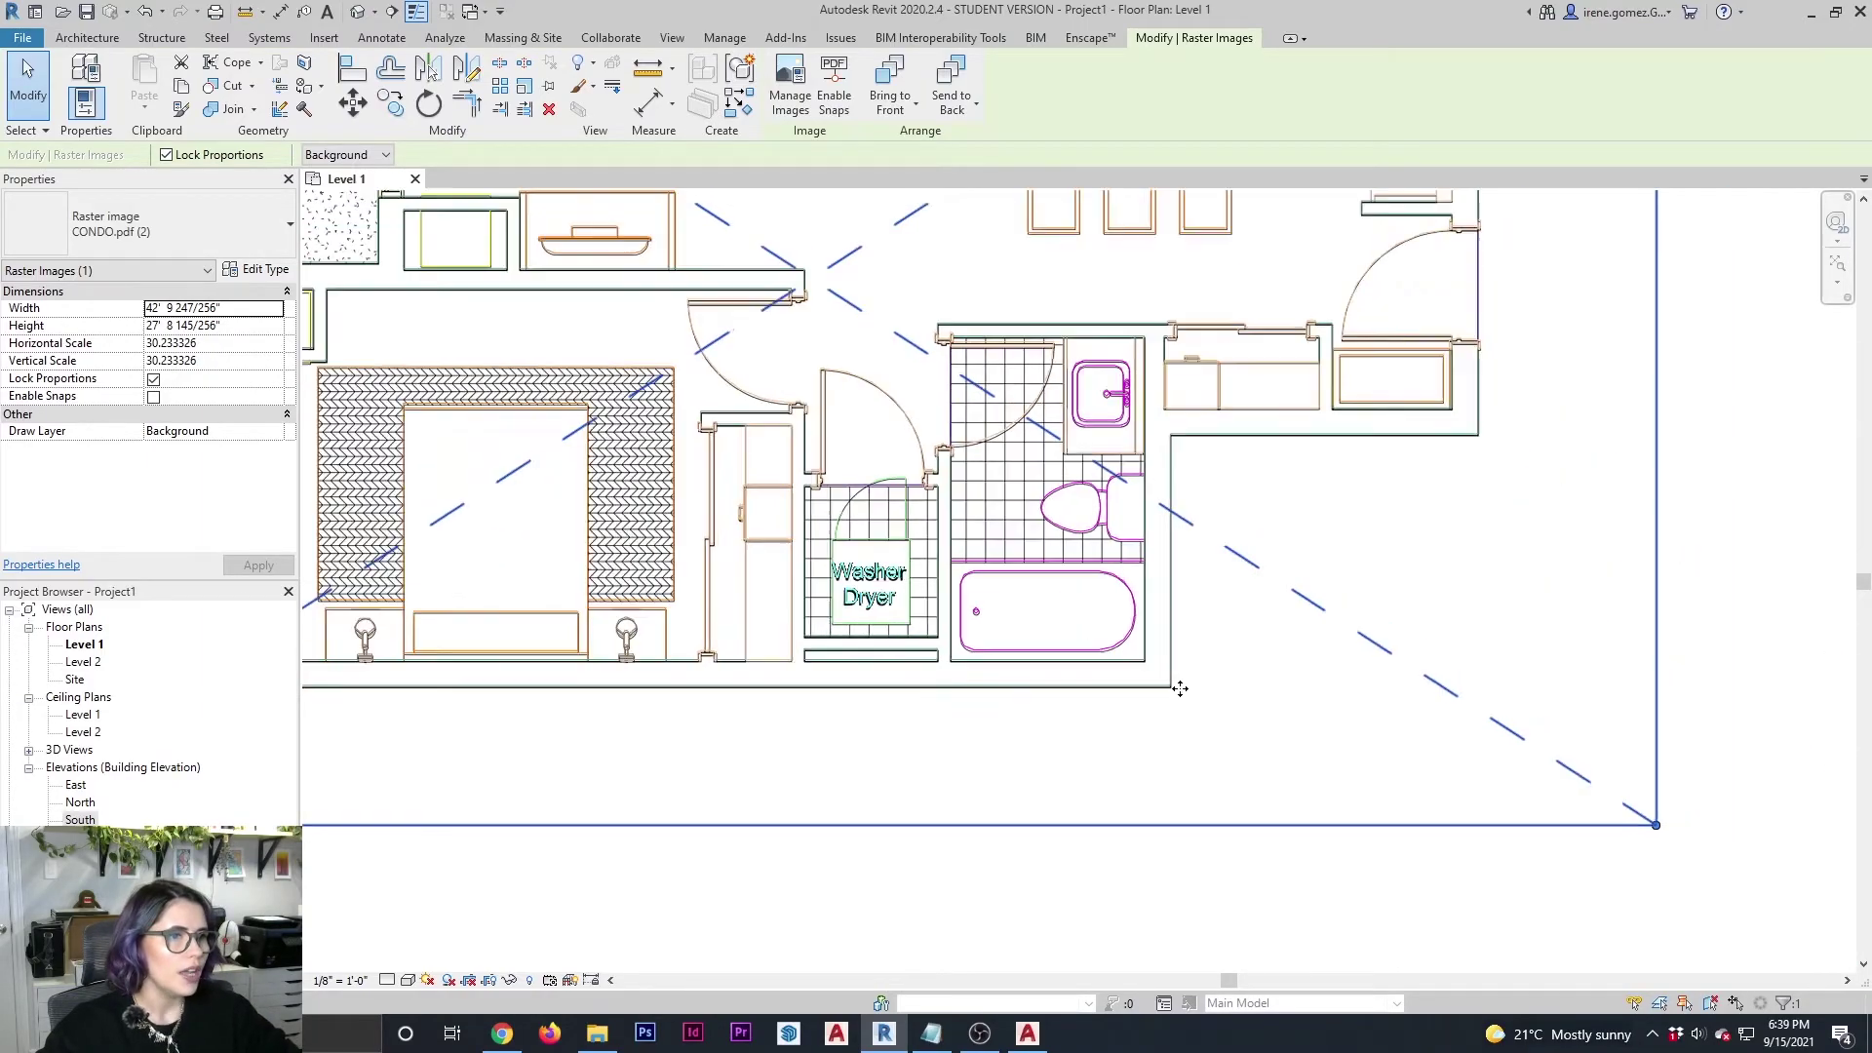
scroll(1180, 689, down, 2)
scroll(1033, 585, up, 2)
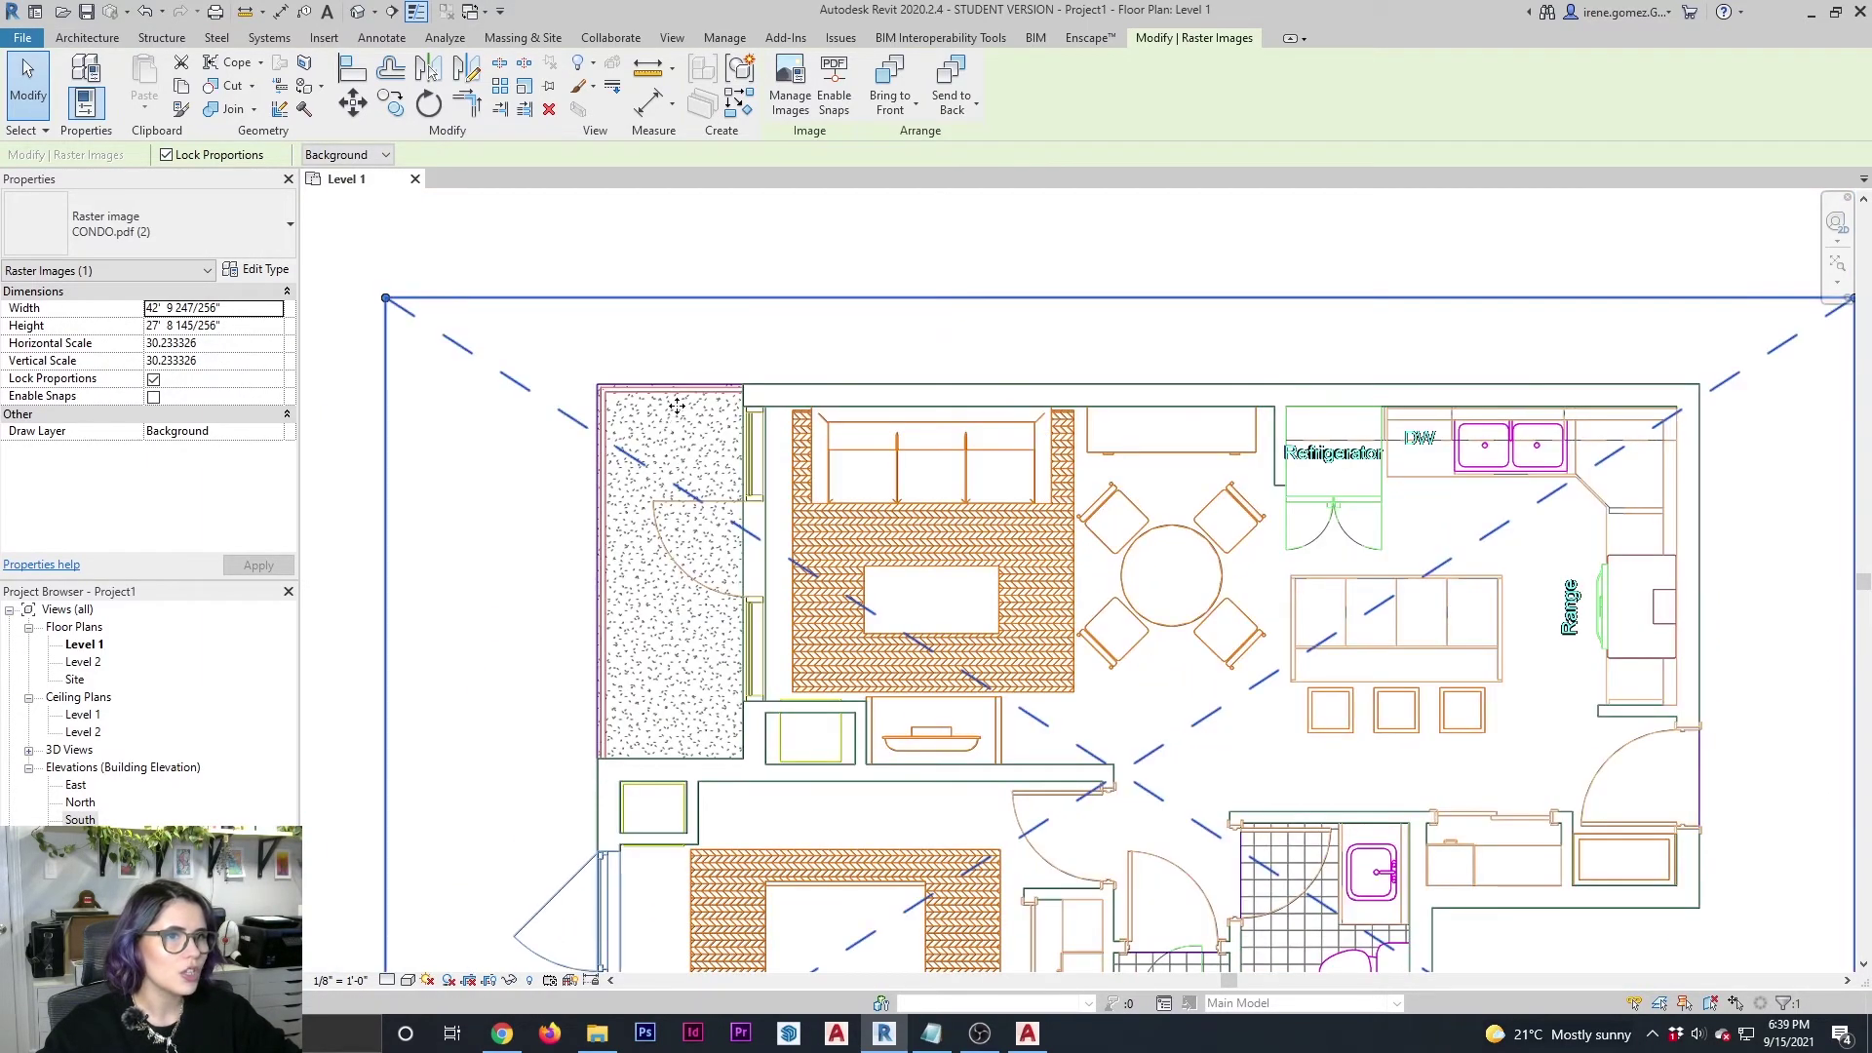
scroll(682, 399, up, 6)
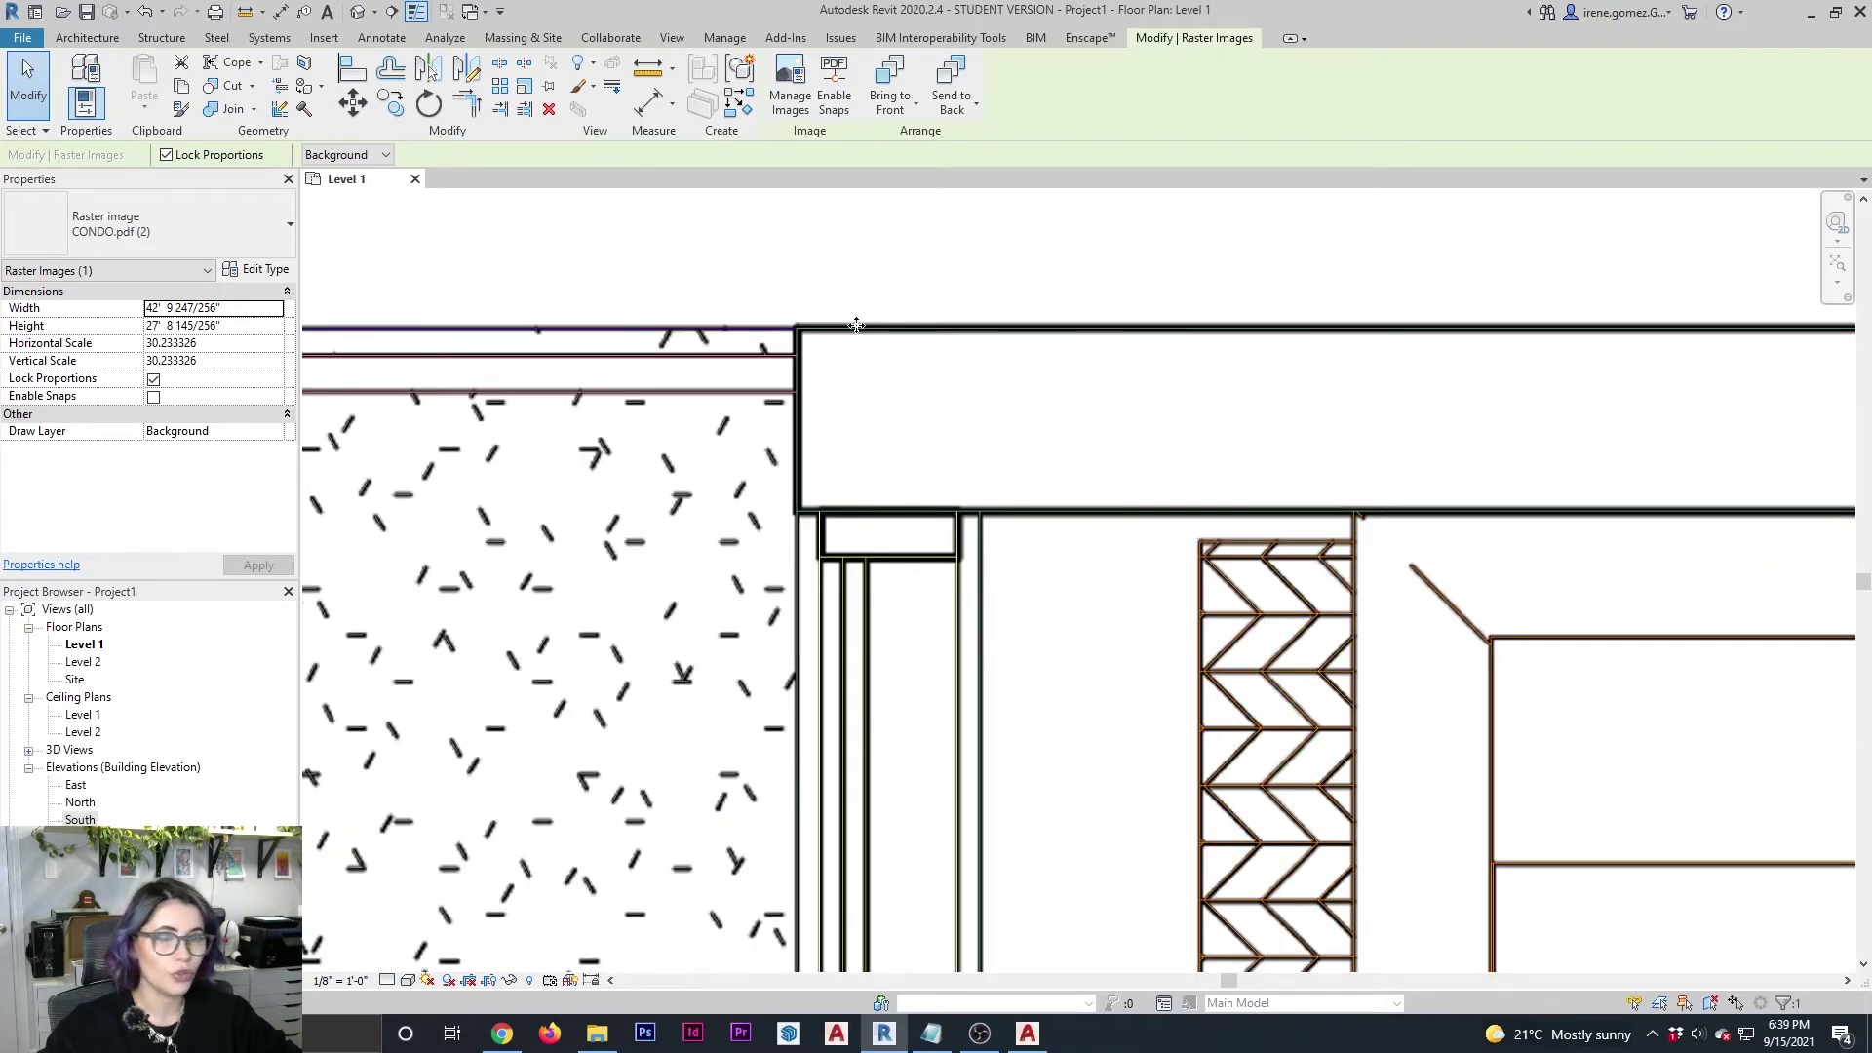
key(Escape)
scroll(544, 365, down, 5)
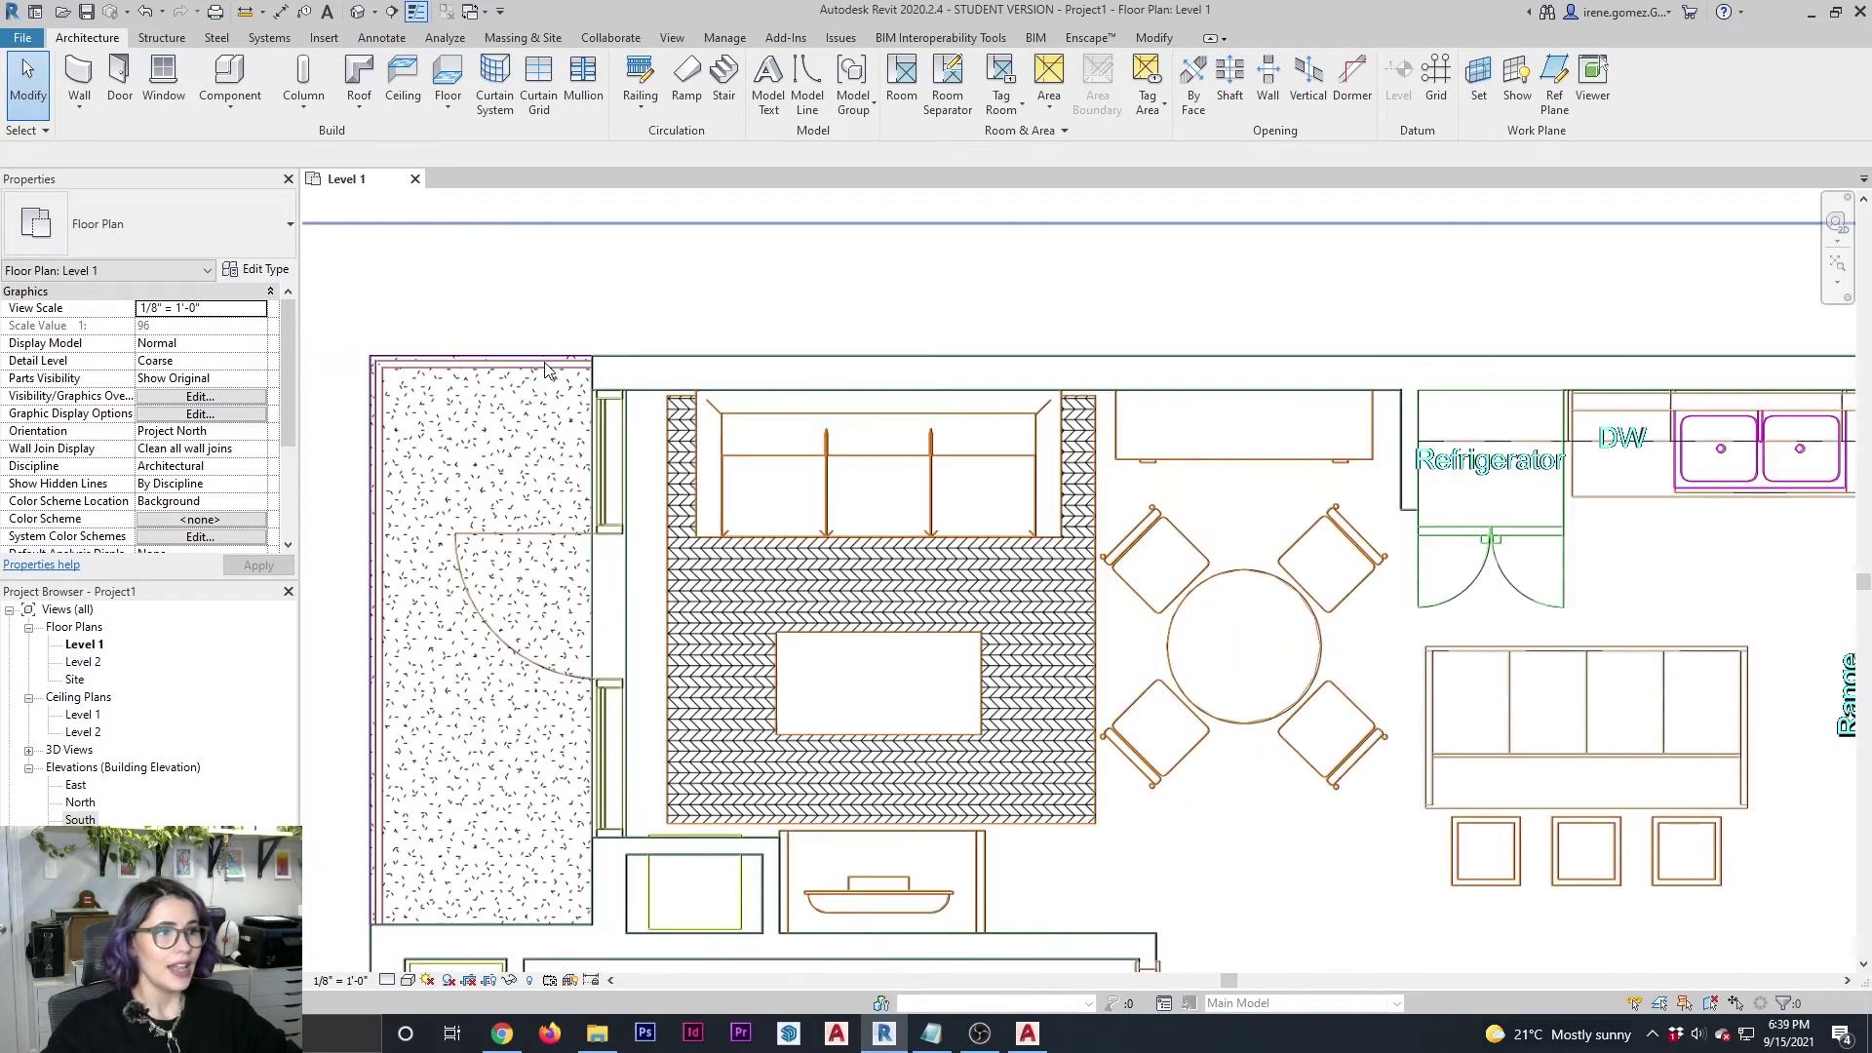
scroll(548, 371, down, 3)
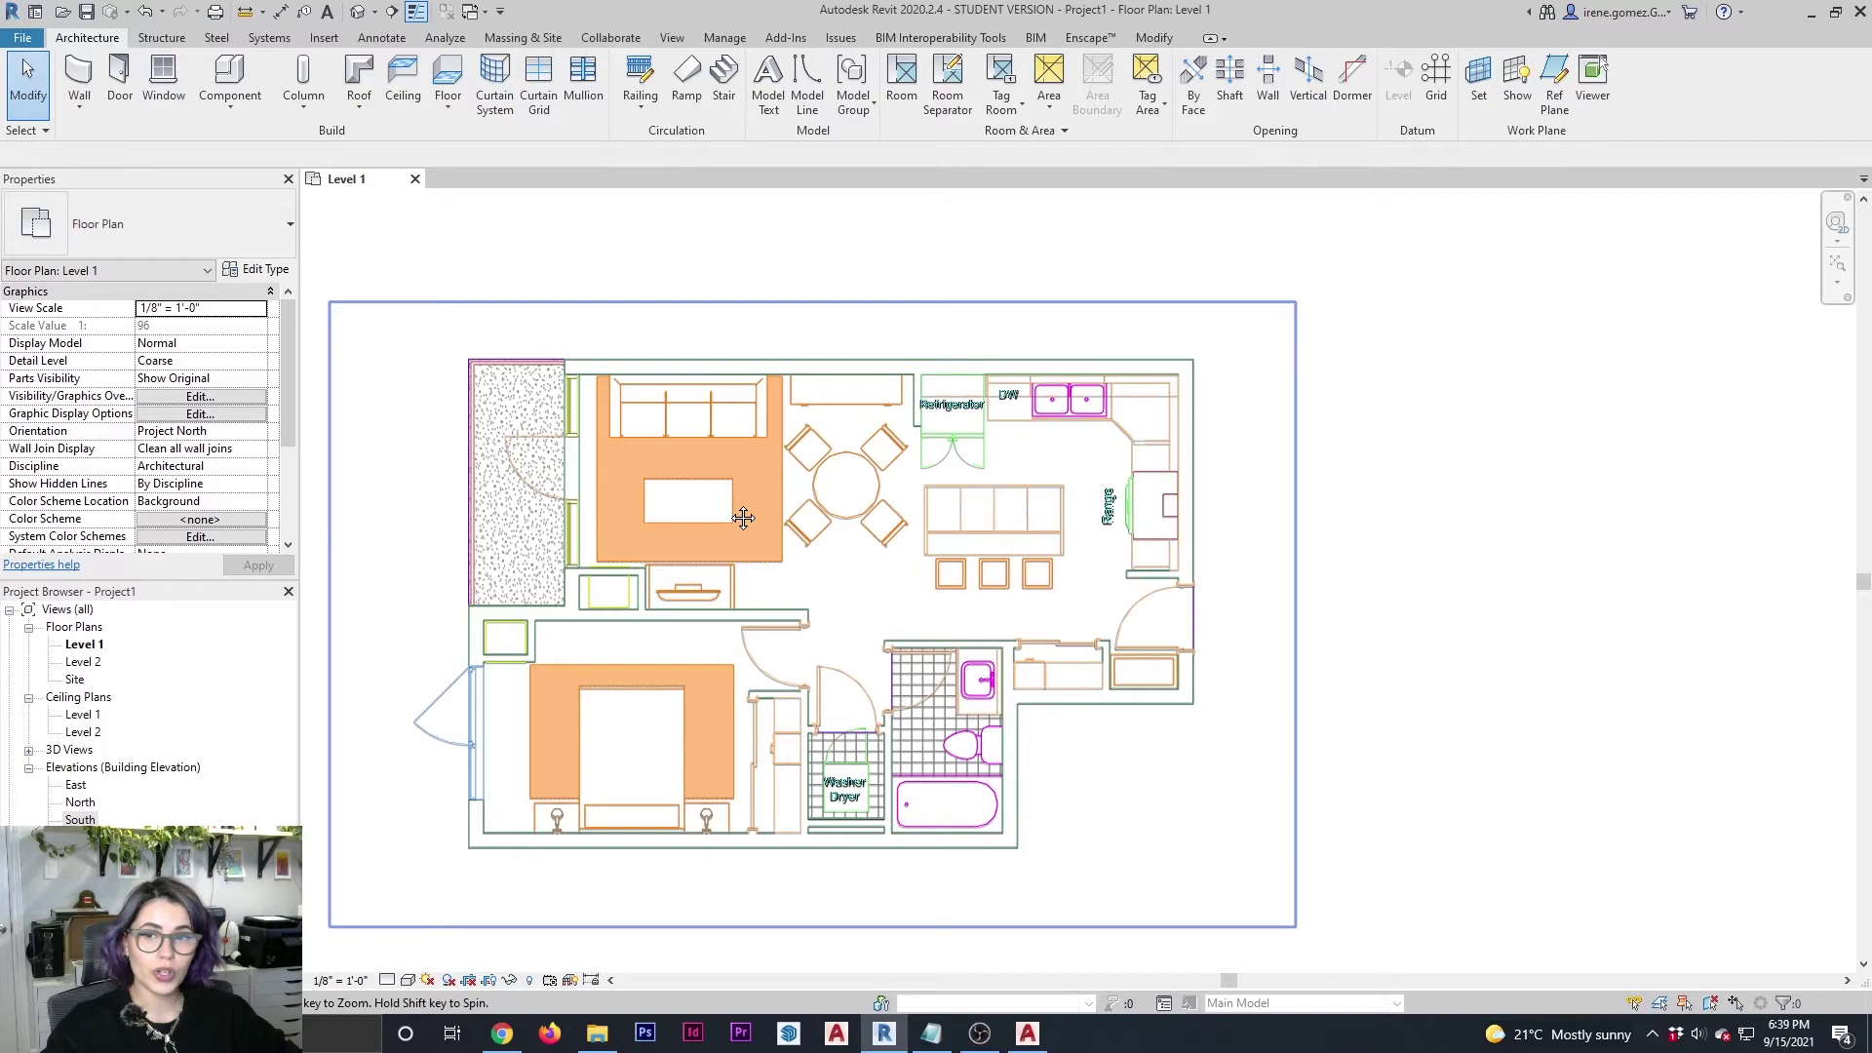
middle_drag(743, 518, 754, 457)
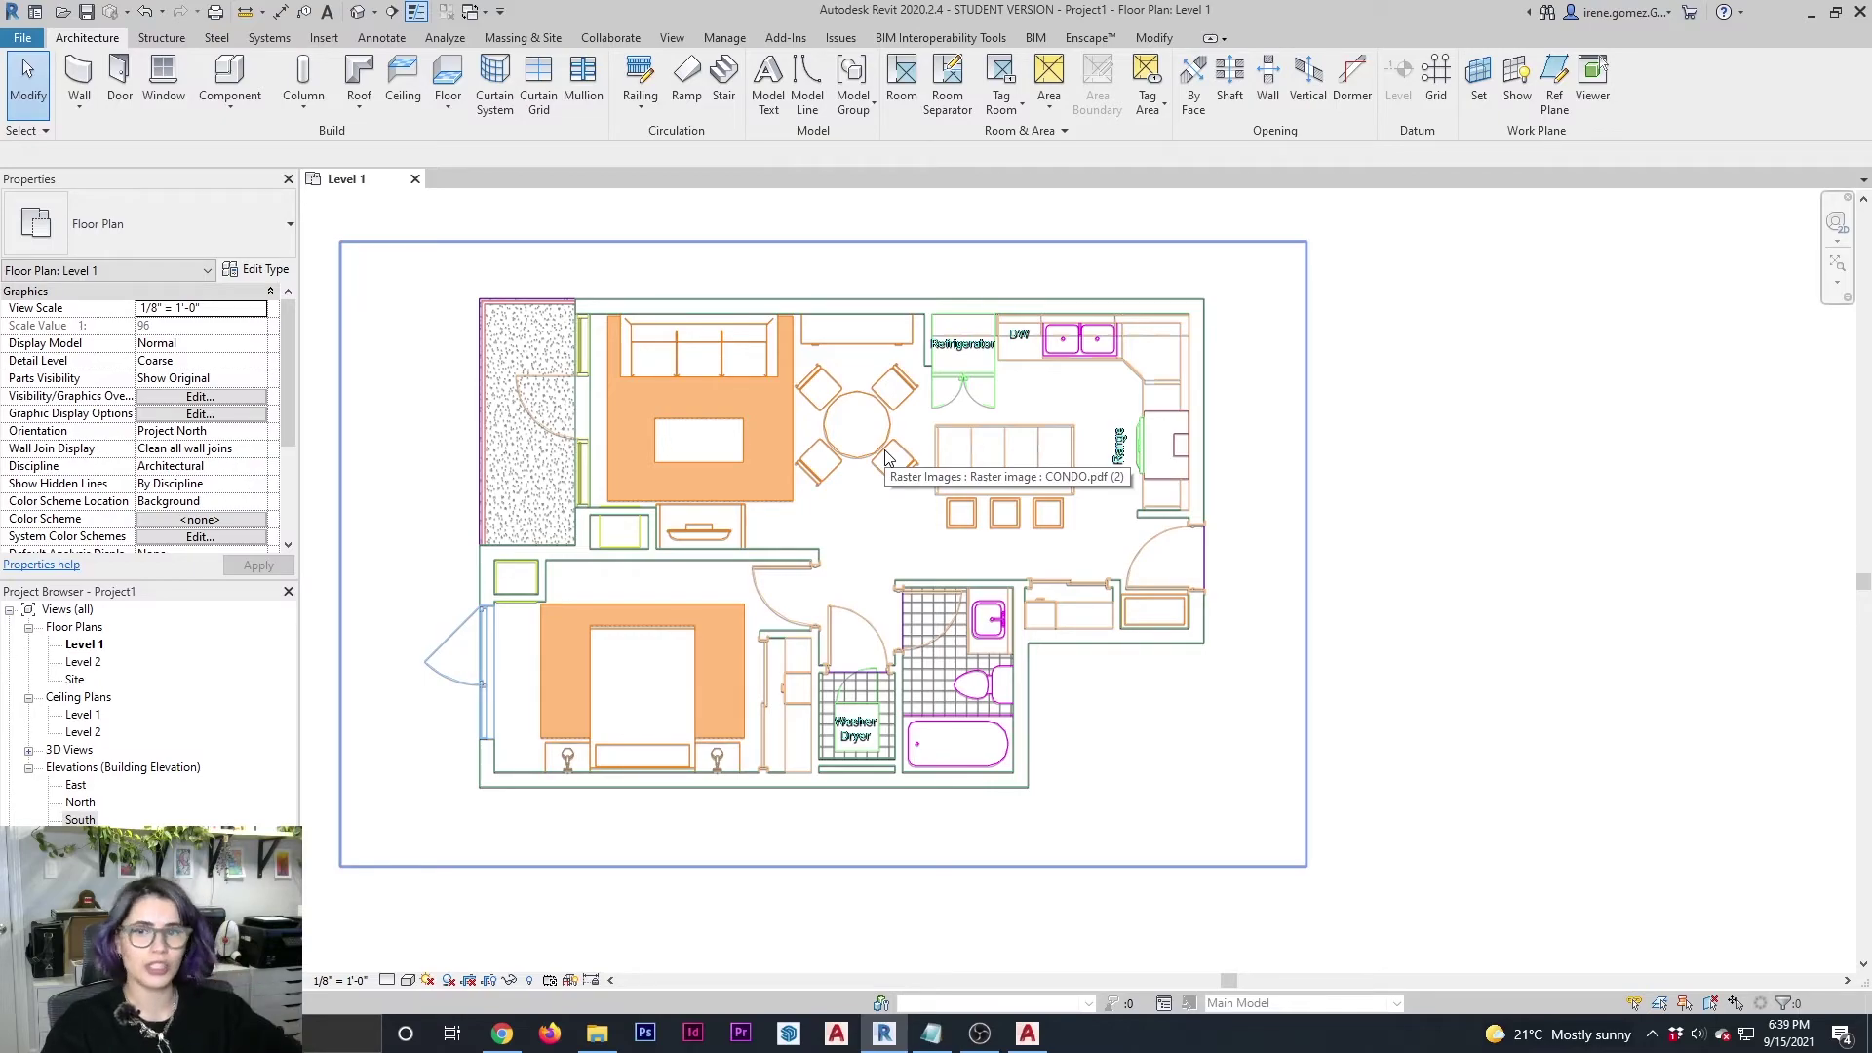
Draw a 35'-6" reference line along the JPG plan's bathroom wall.
scroll(886, 458, down, 5)
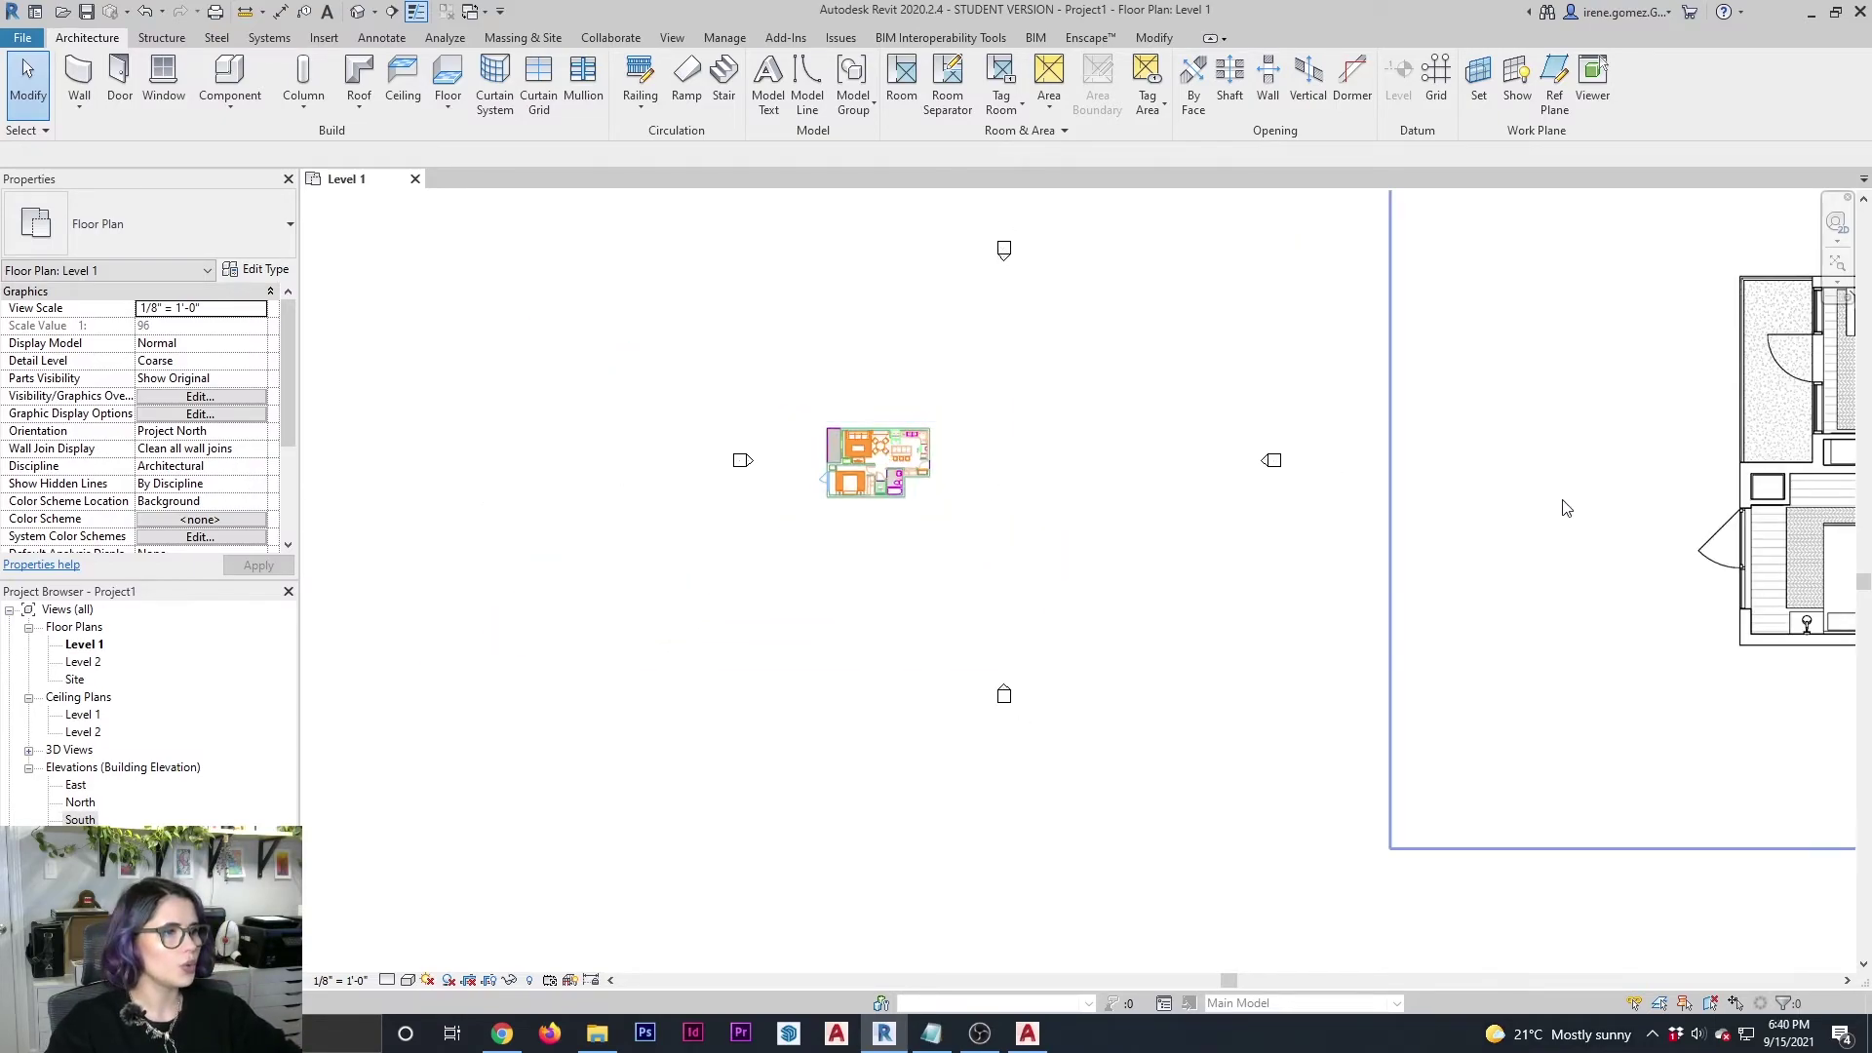
middle_drag(1566, 508, 693, 518)
scroll(1405, 641, up, 2)
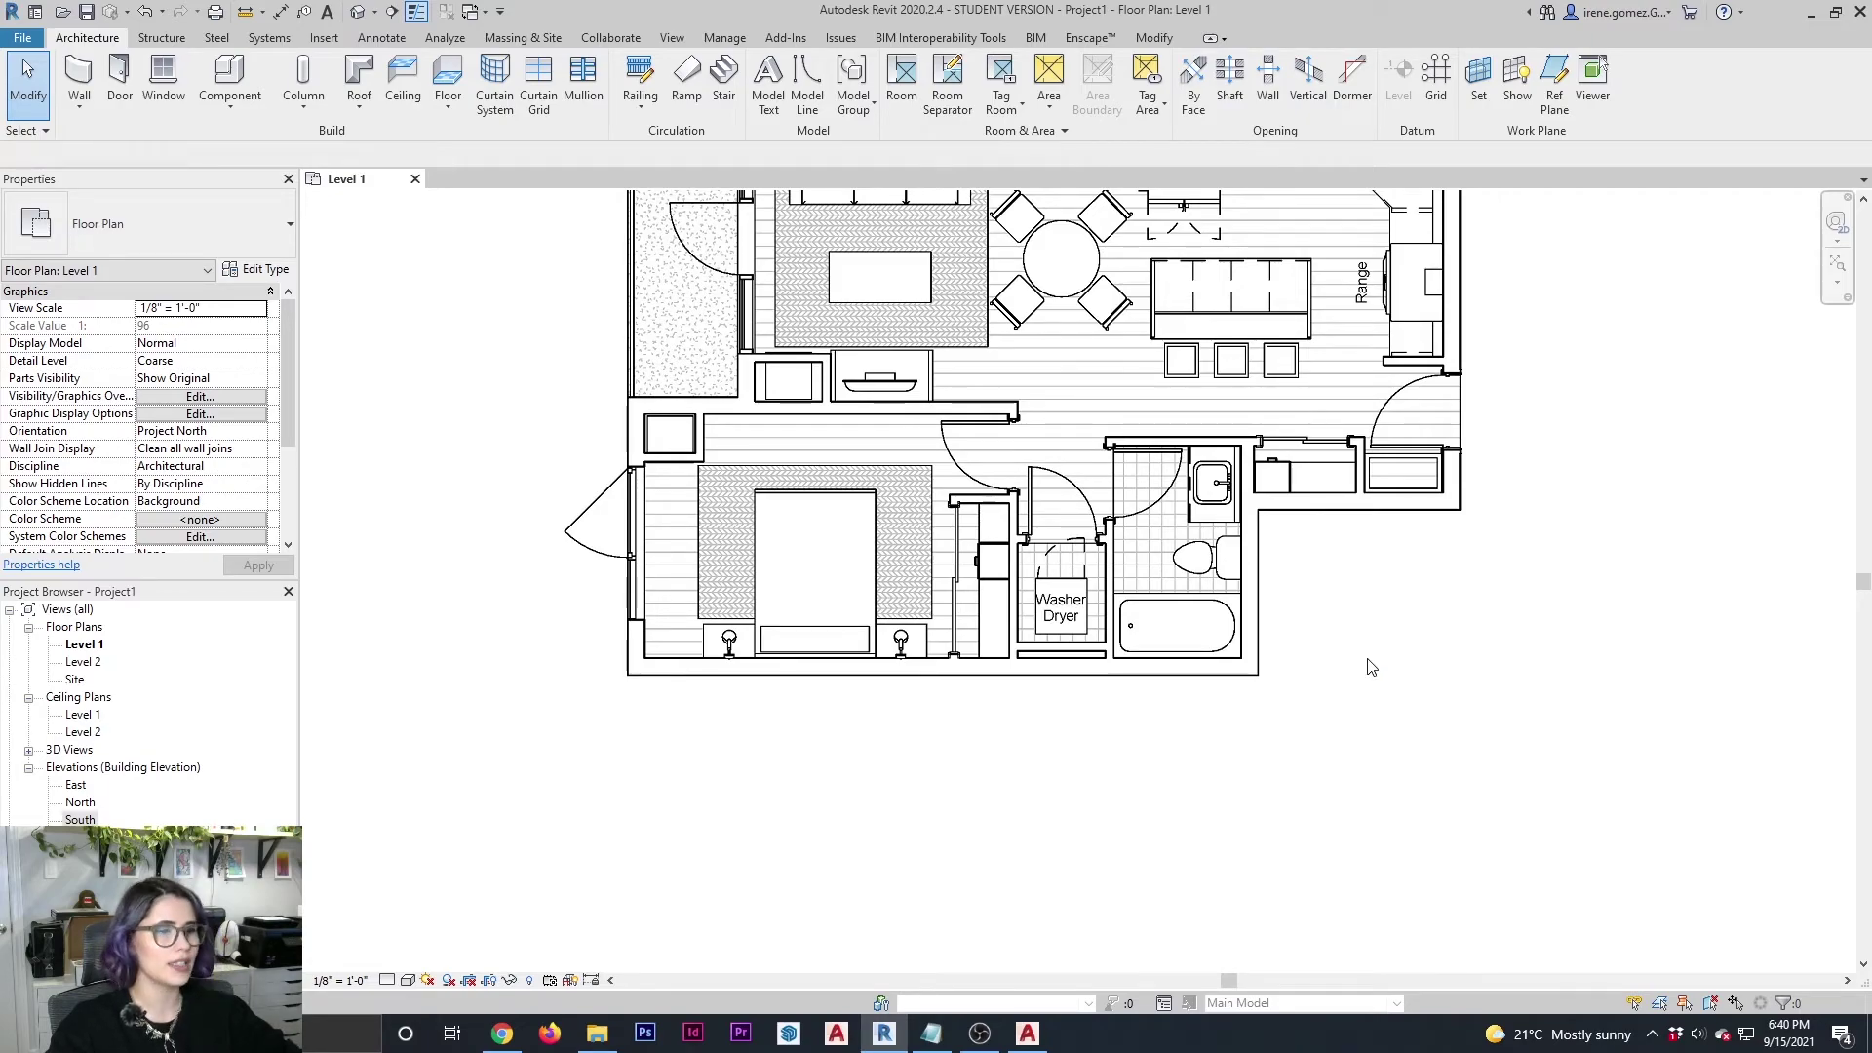
scroll(1352, 663, up, 1)
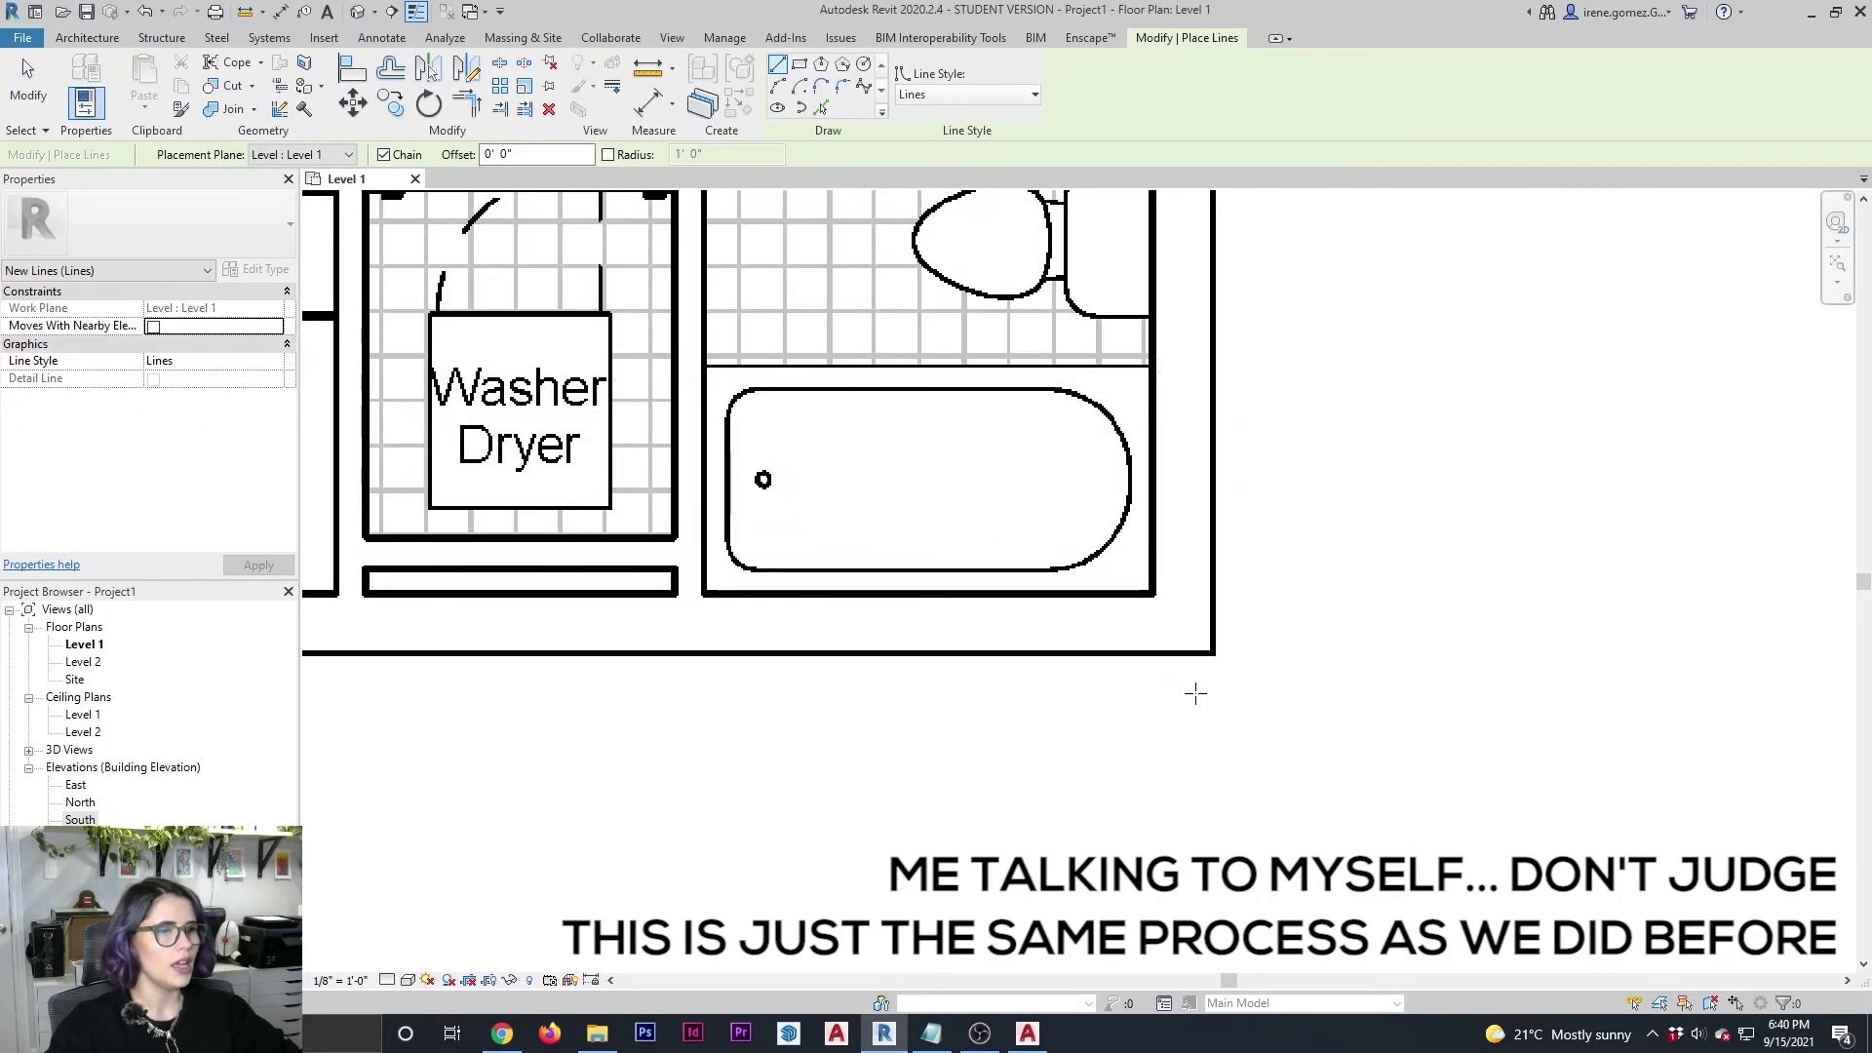
scroll(1073, 438, up, 3)
scroll(1072, 438, down, 2)
scroll(1554, 615, up, 3)
scroll(768, 527, down, 3)
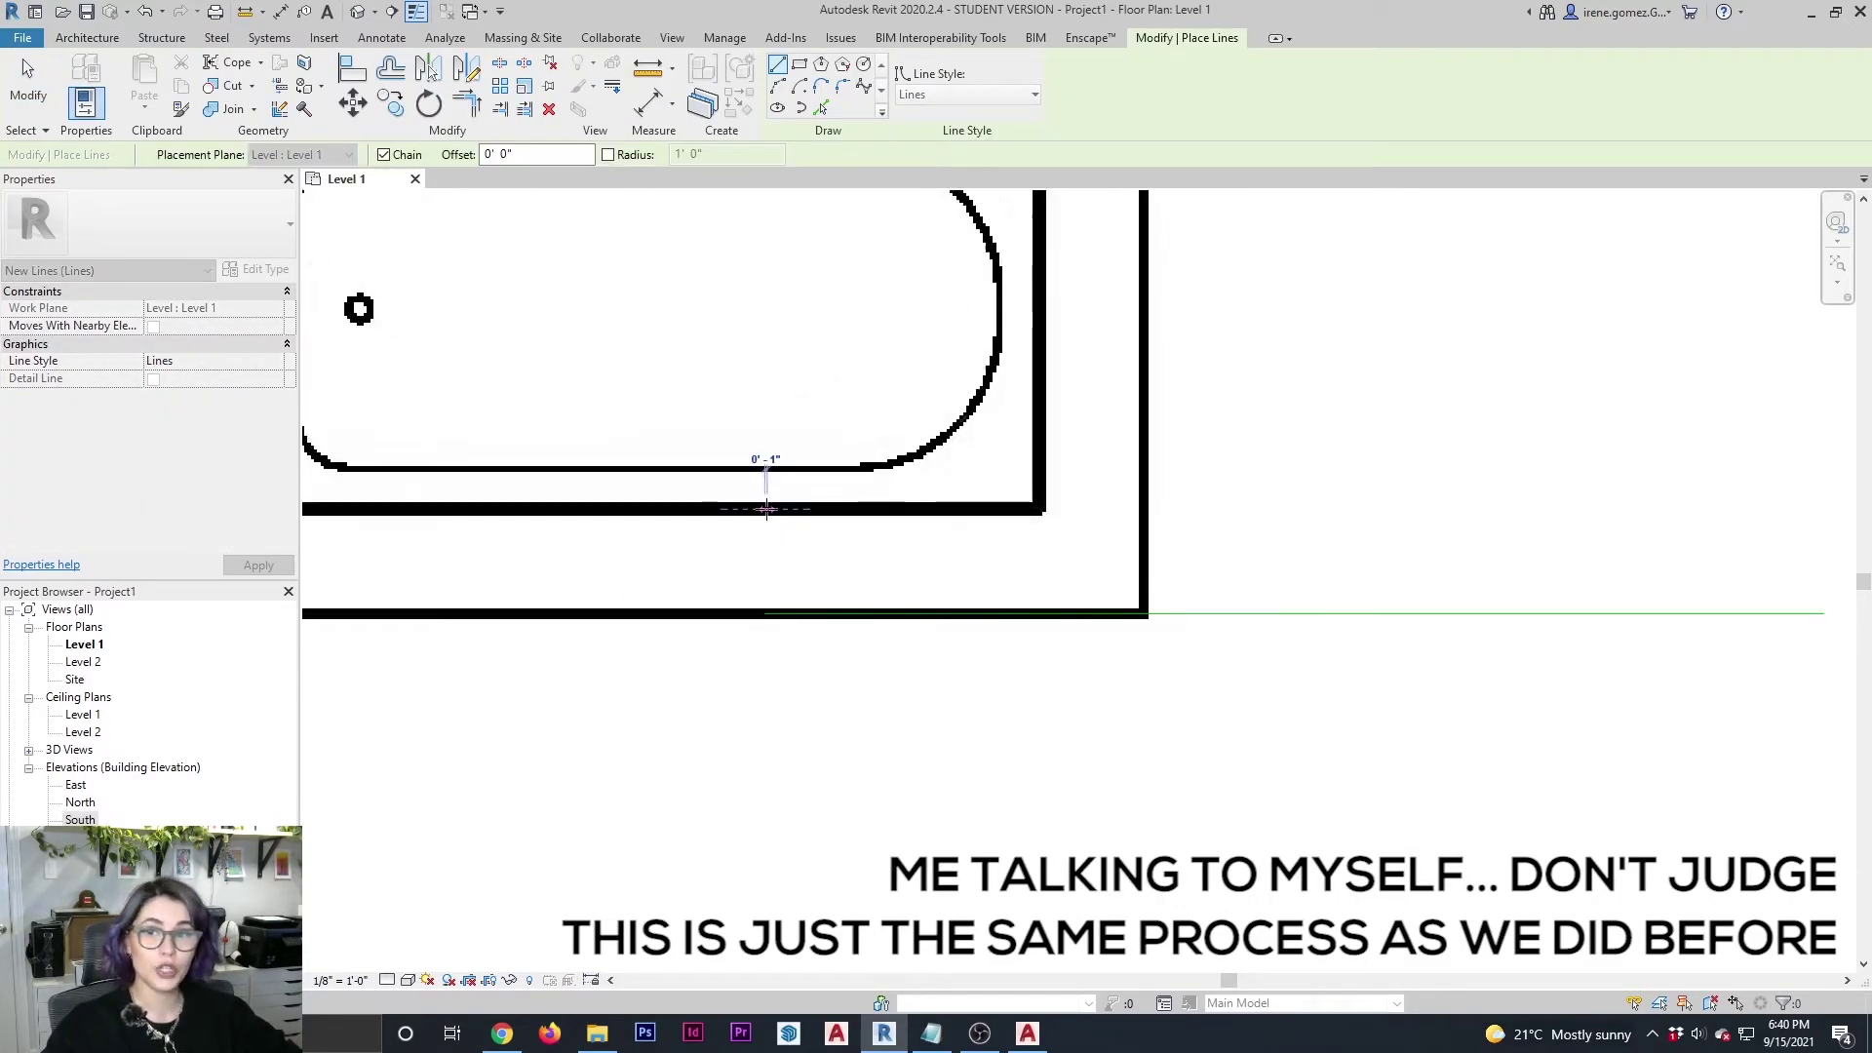
scroll(1219, 494, up, 3)
click(1742, 579)
key(Escape)
key(Escape)
Copy the reference line with a 20 offset.
click(1053, 579)
key(c)
key(c)
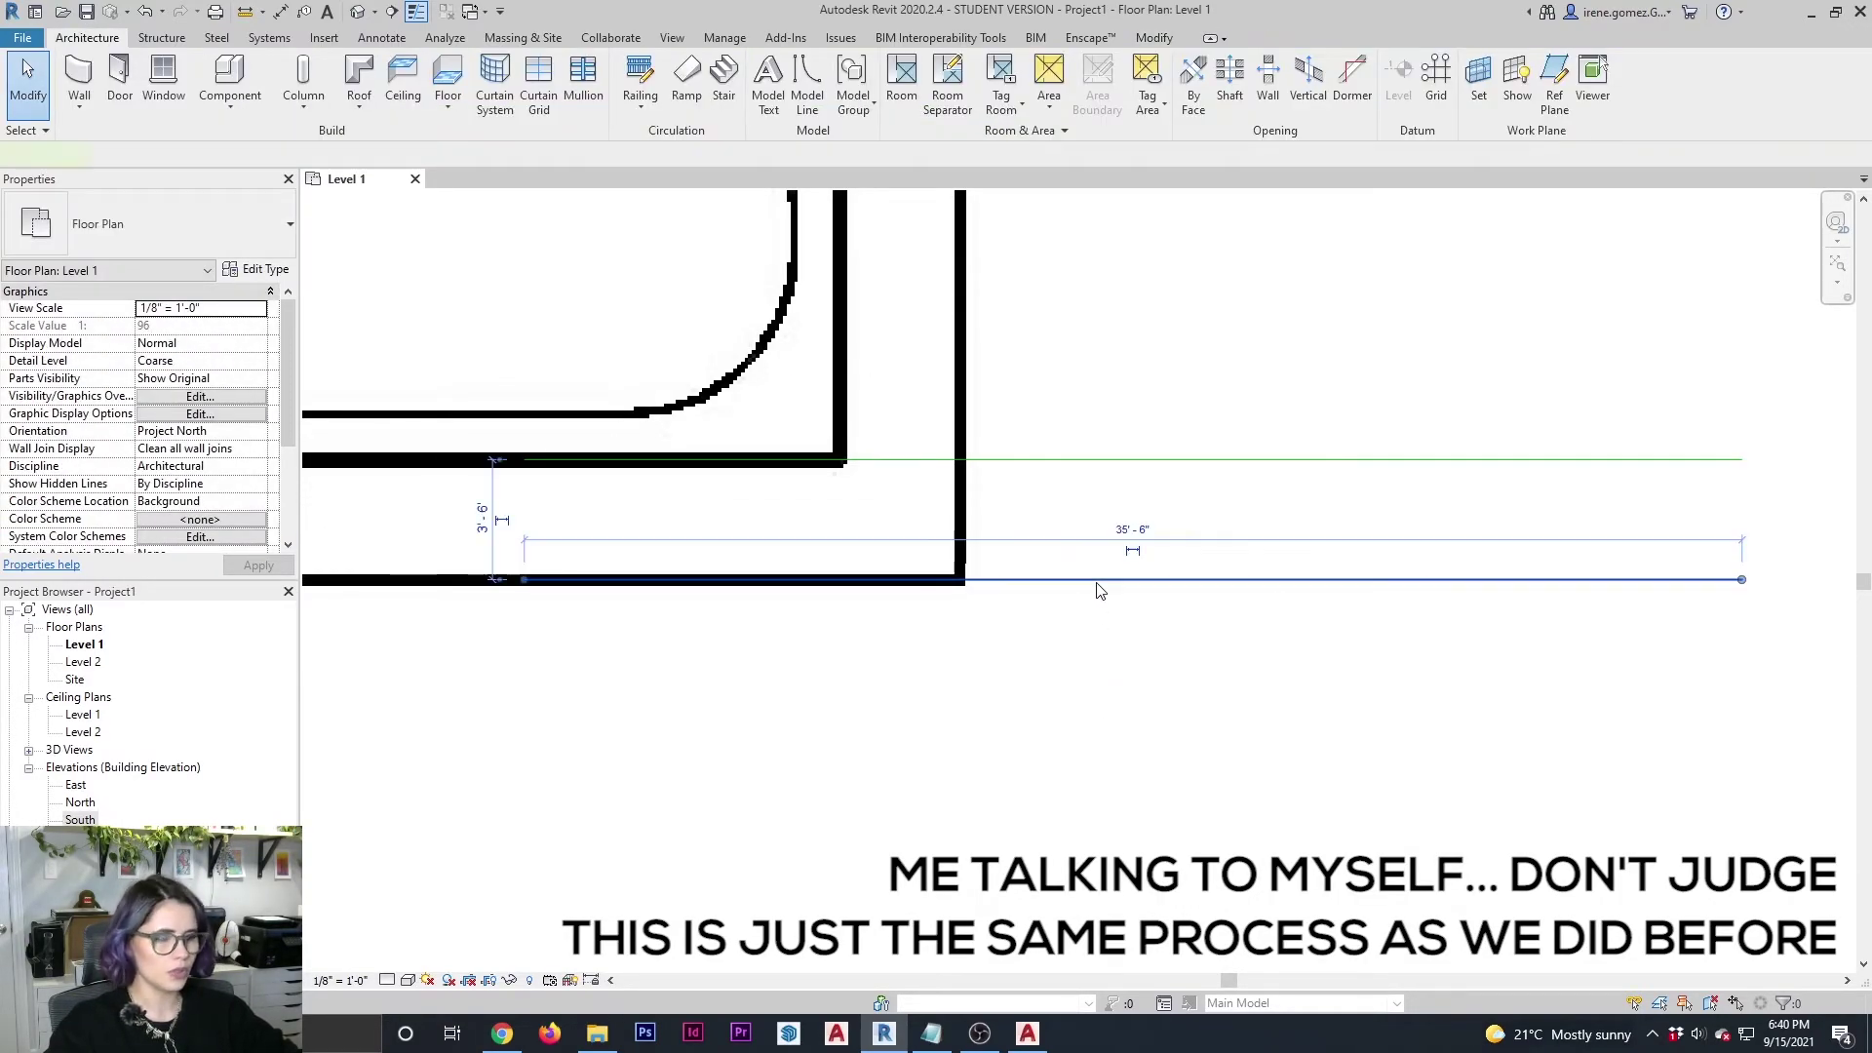
click(1097, 673)
text(20)
key(Return)
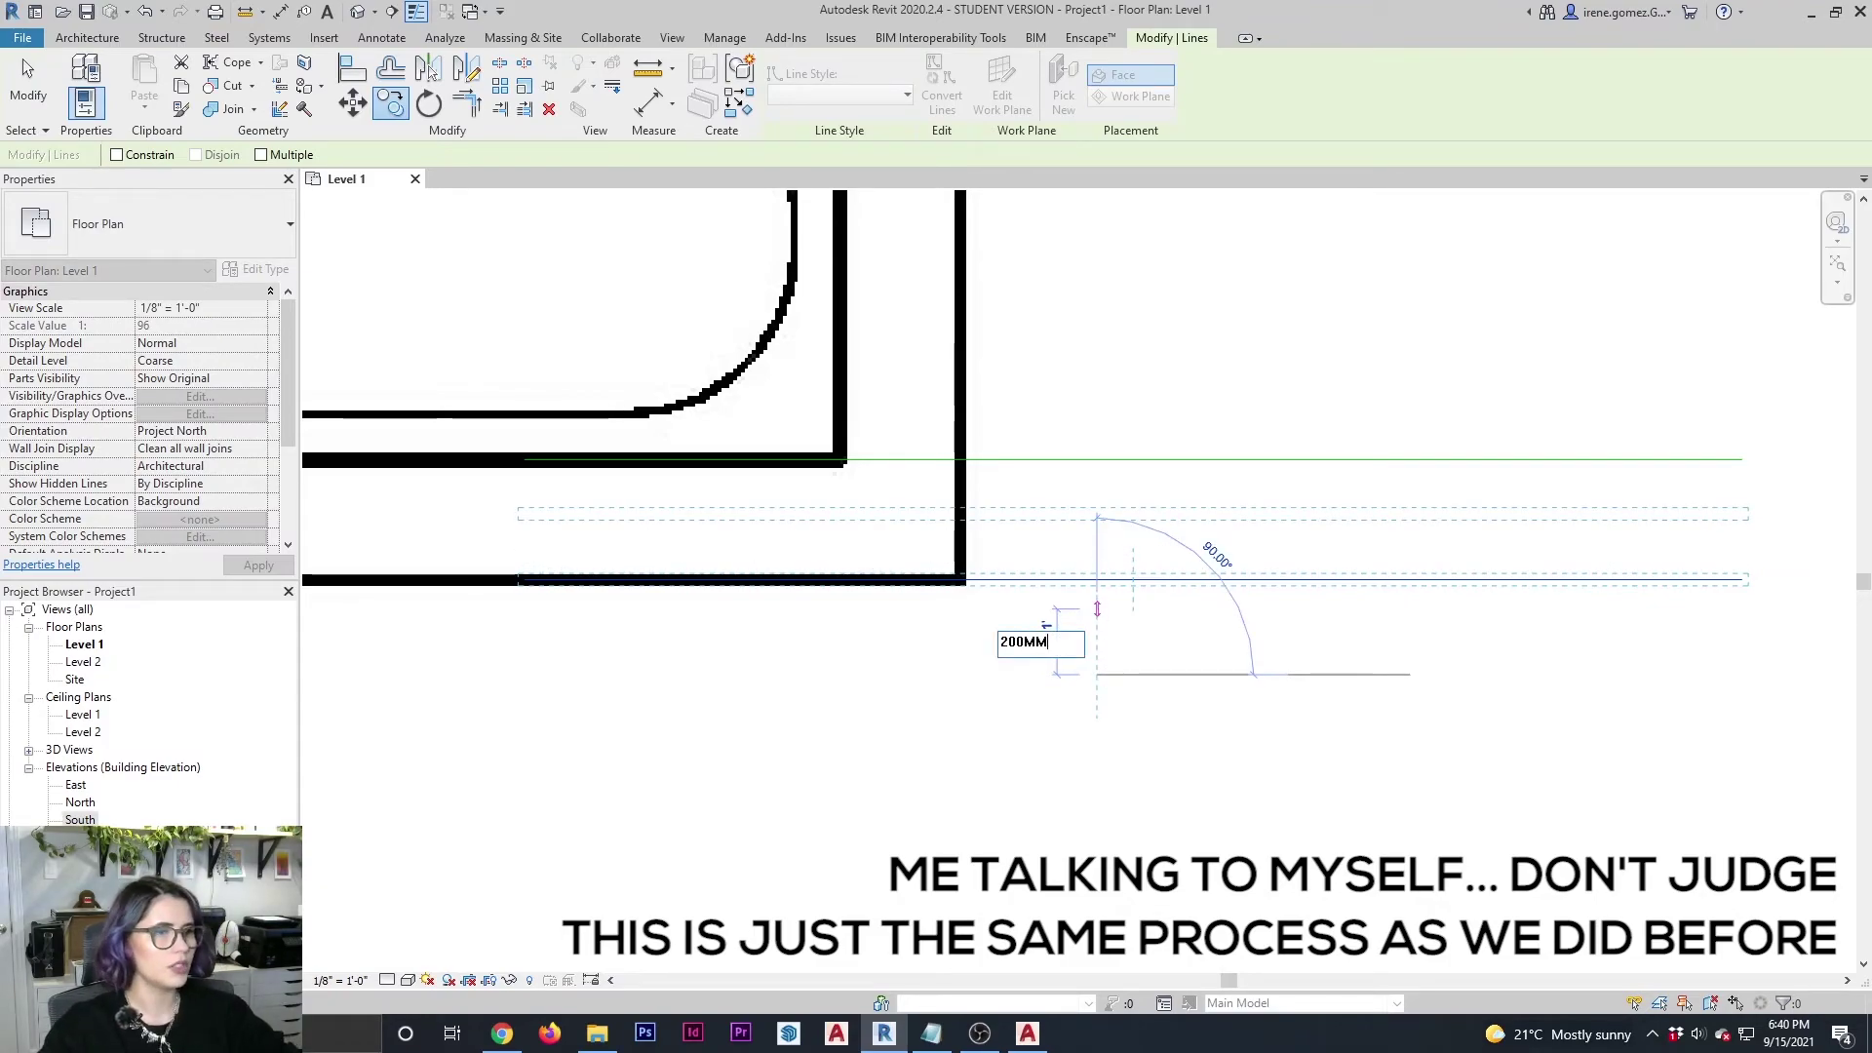
Graphically scale CONDO PROJECT.jpg so its reference length matches the line.
scroll(1072, 634, down, 3)
scroll(1177, 650, up, 4)
click(1174, 638)
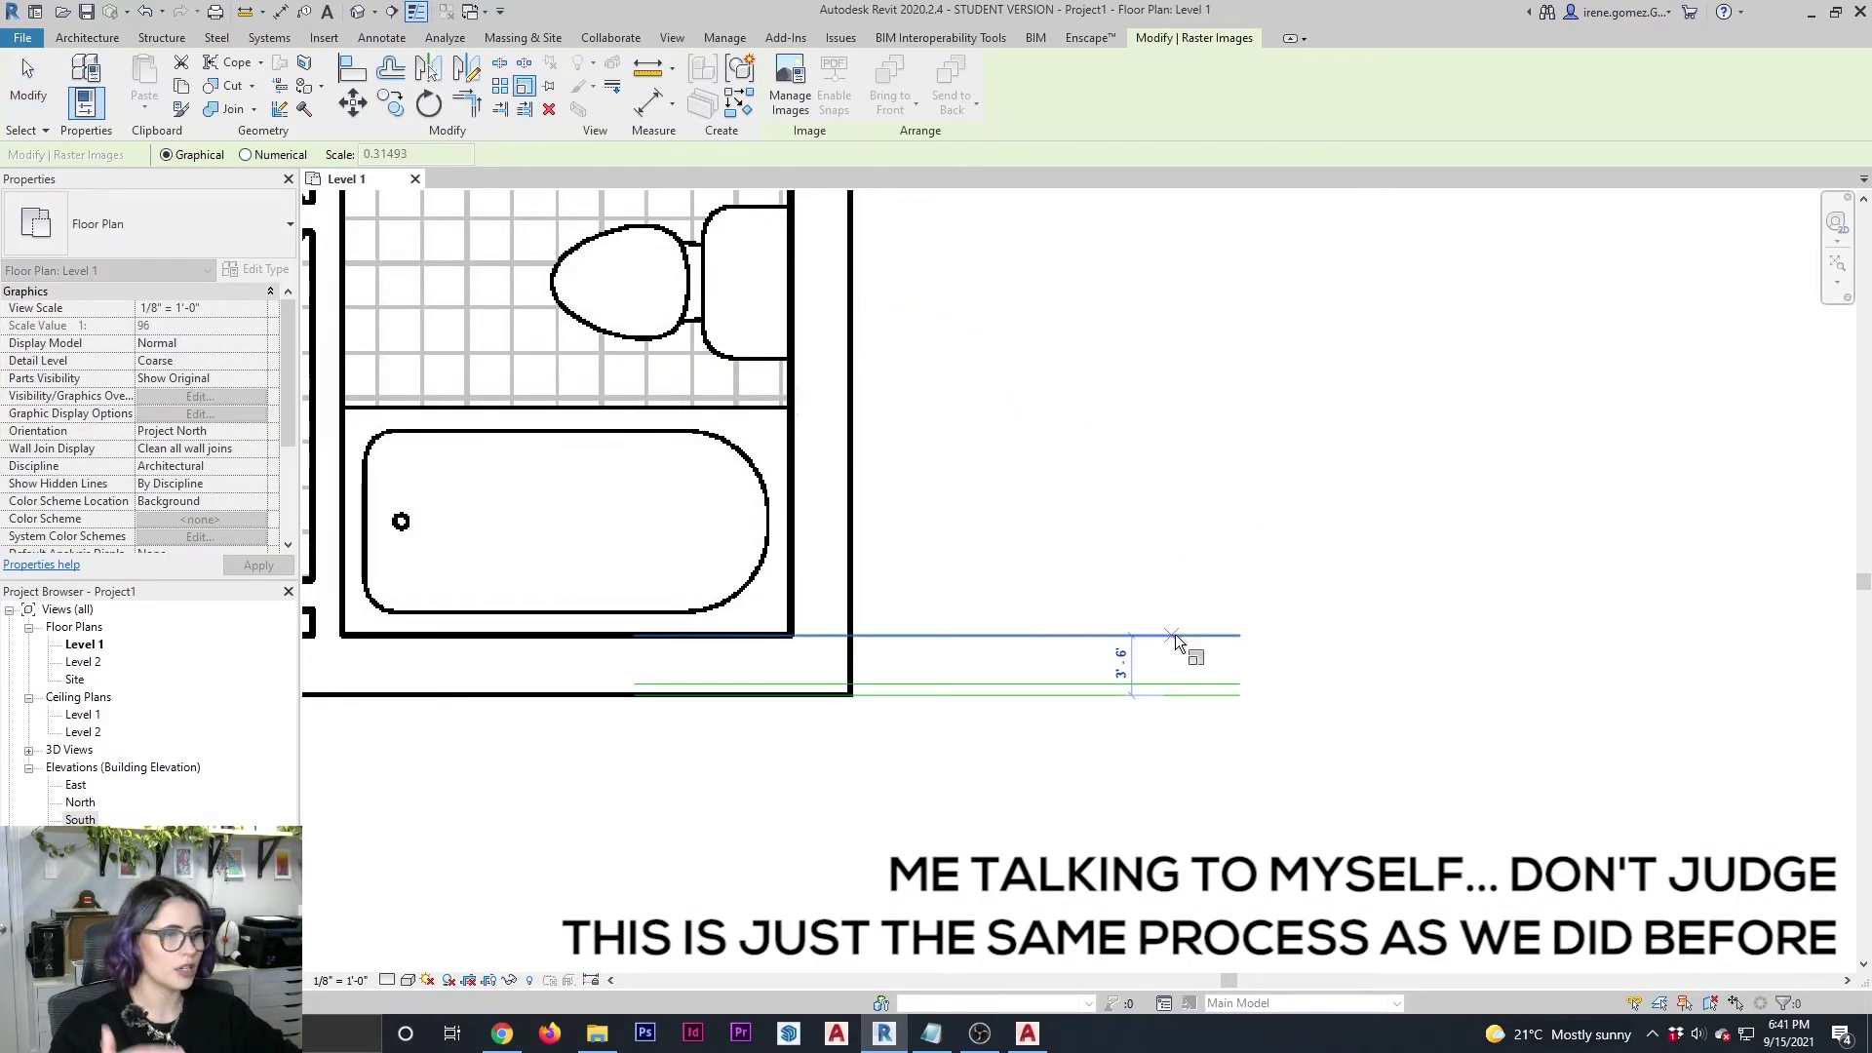
click(1168, 679)
scroll(1318, 690, down, 4)
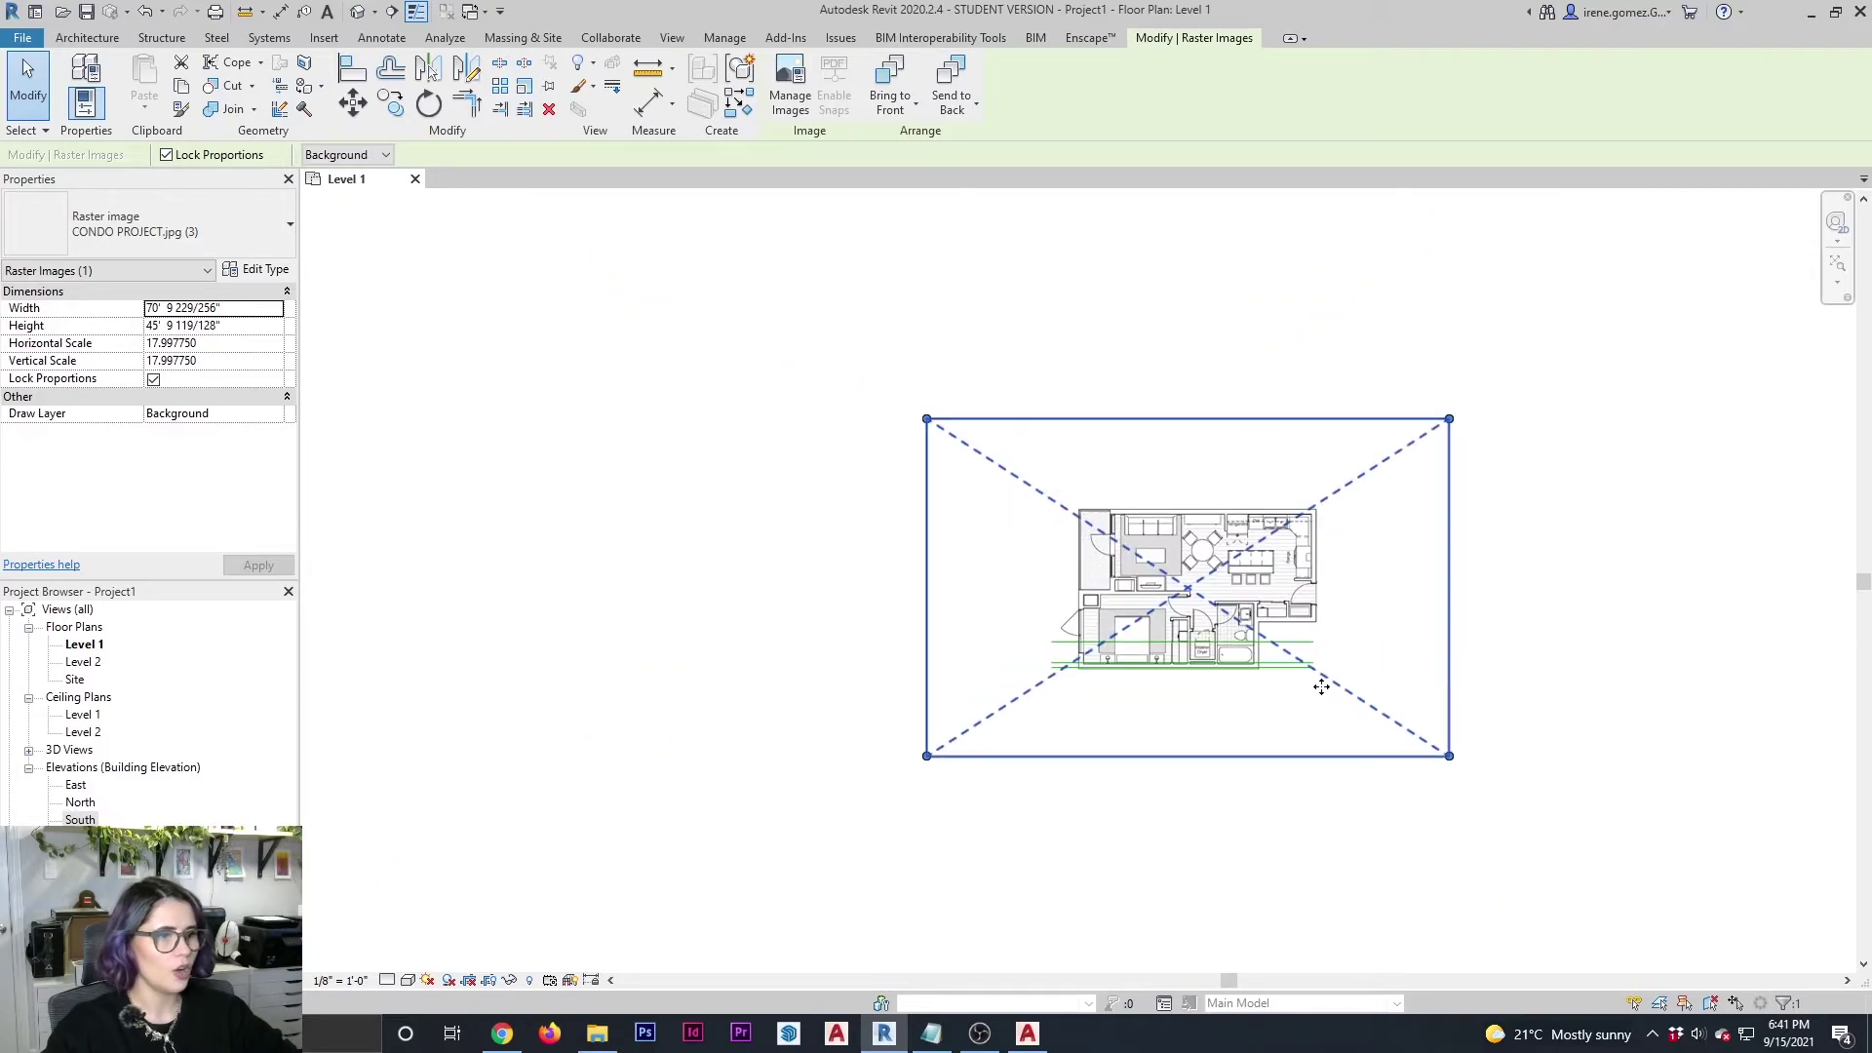
Bring the JPG plan toward the plan area, select the CONDO.pdf image and paste with Ctrl+V.
scroll(1320, 677, up, 5)
scroll(1511, 698, down, 3)
scroll(1516, 700, down, 5)
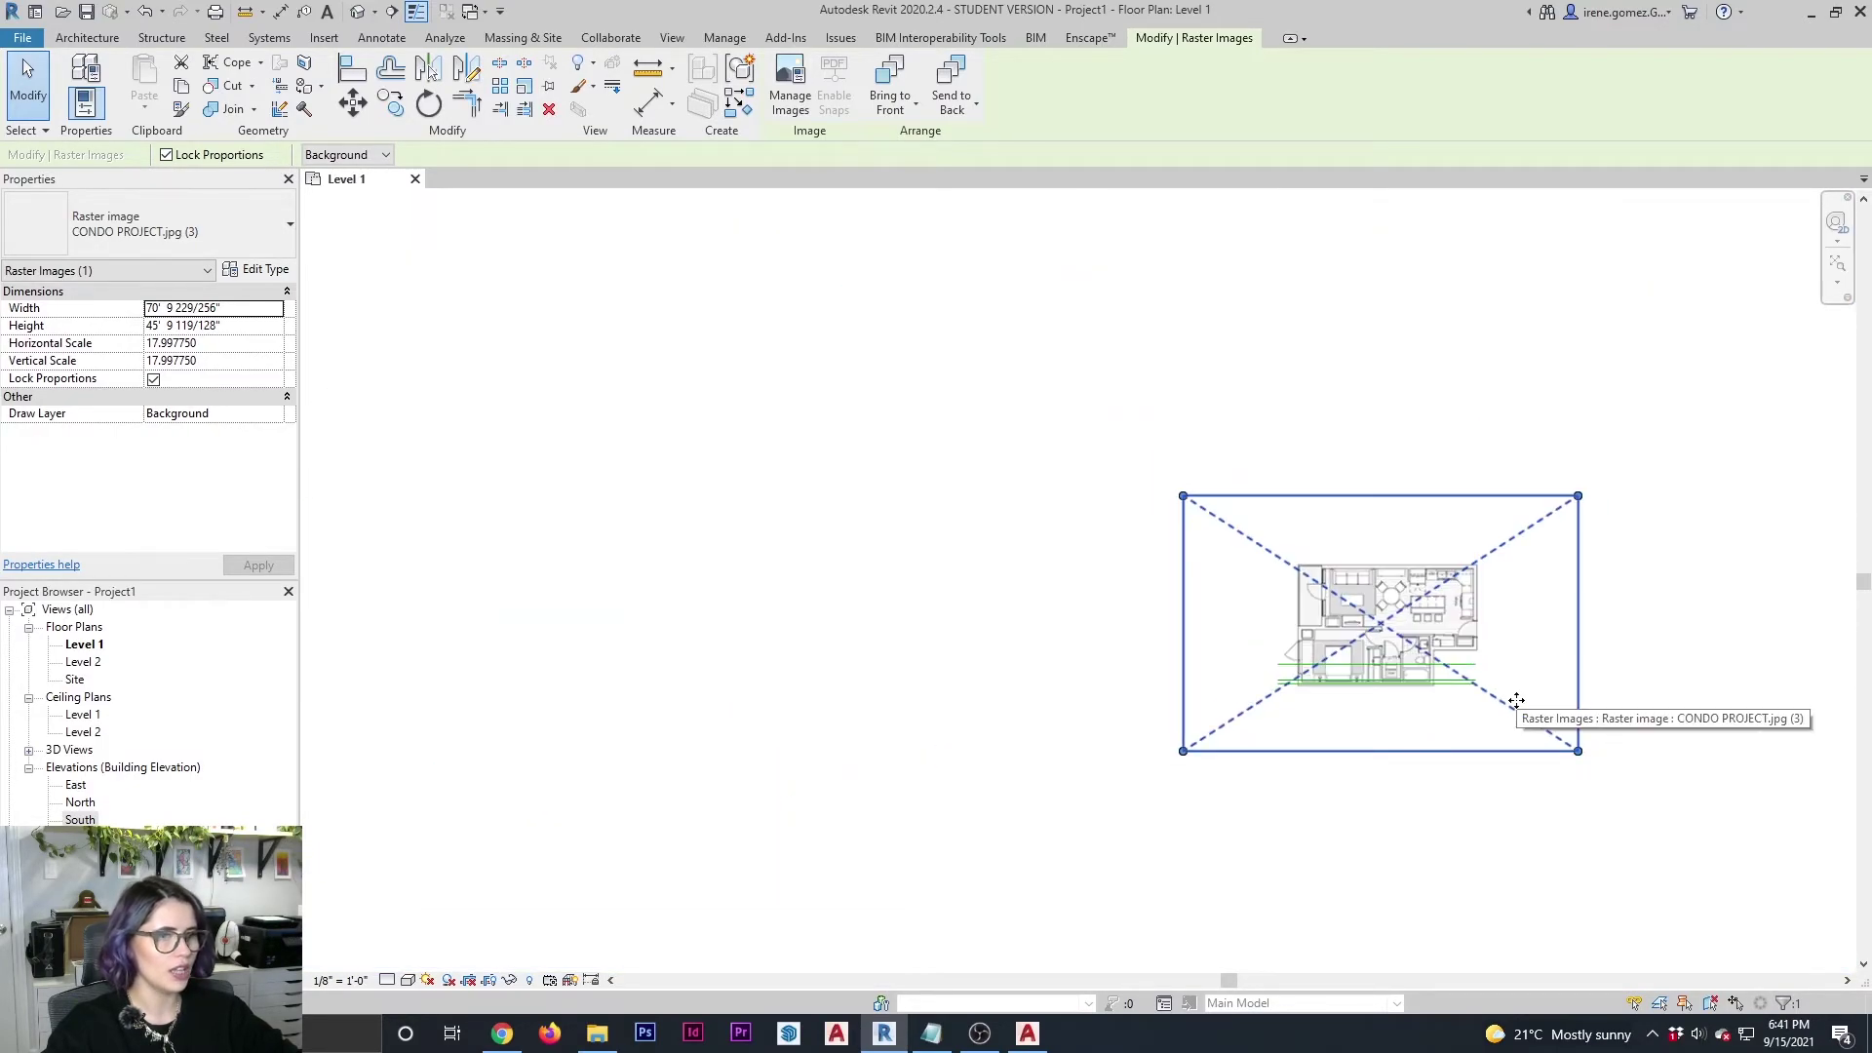
drag(1436, 643, 647, 630)
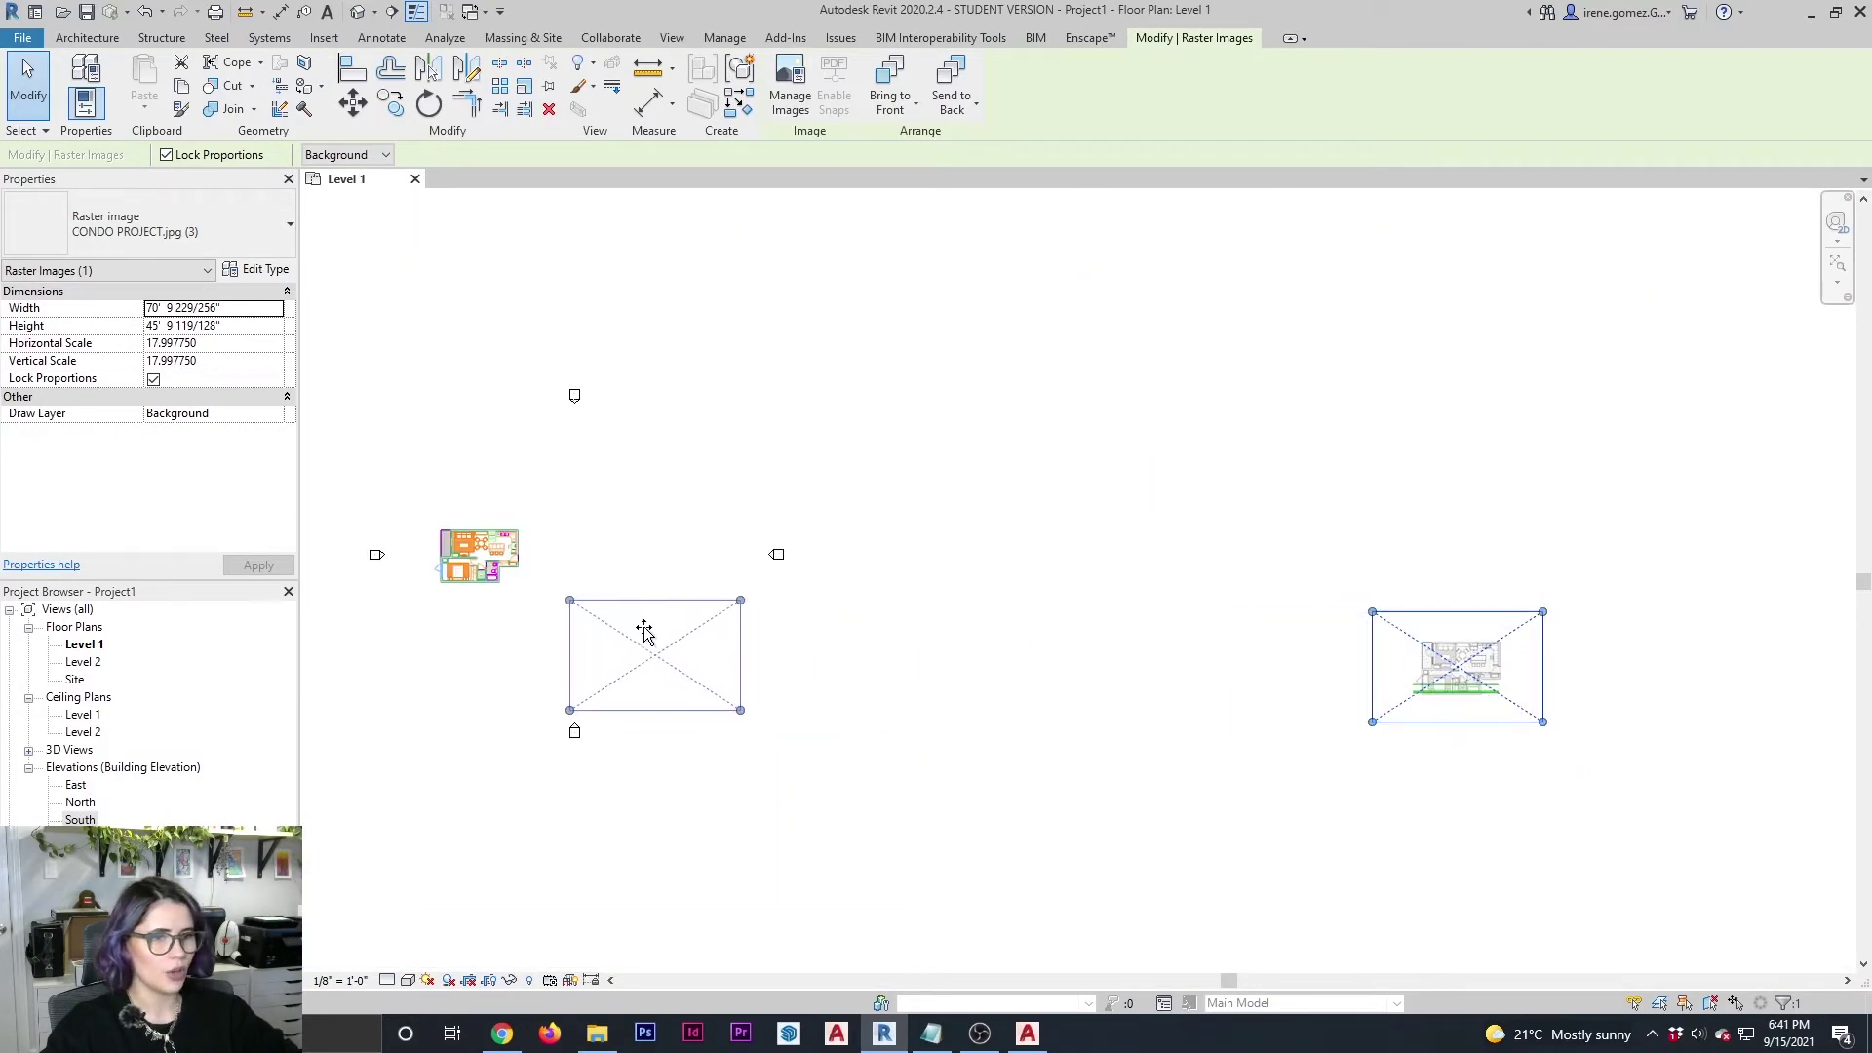
scroll(363, 518, up, 5)
scroll(648, 526, up, 2)
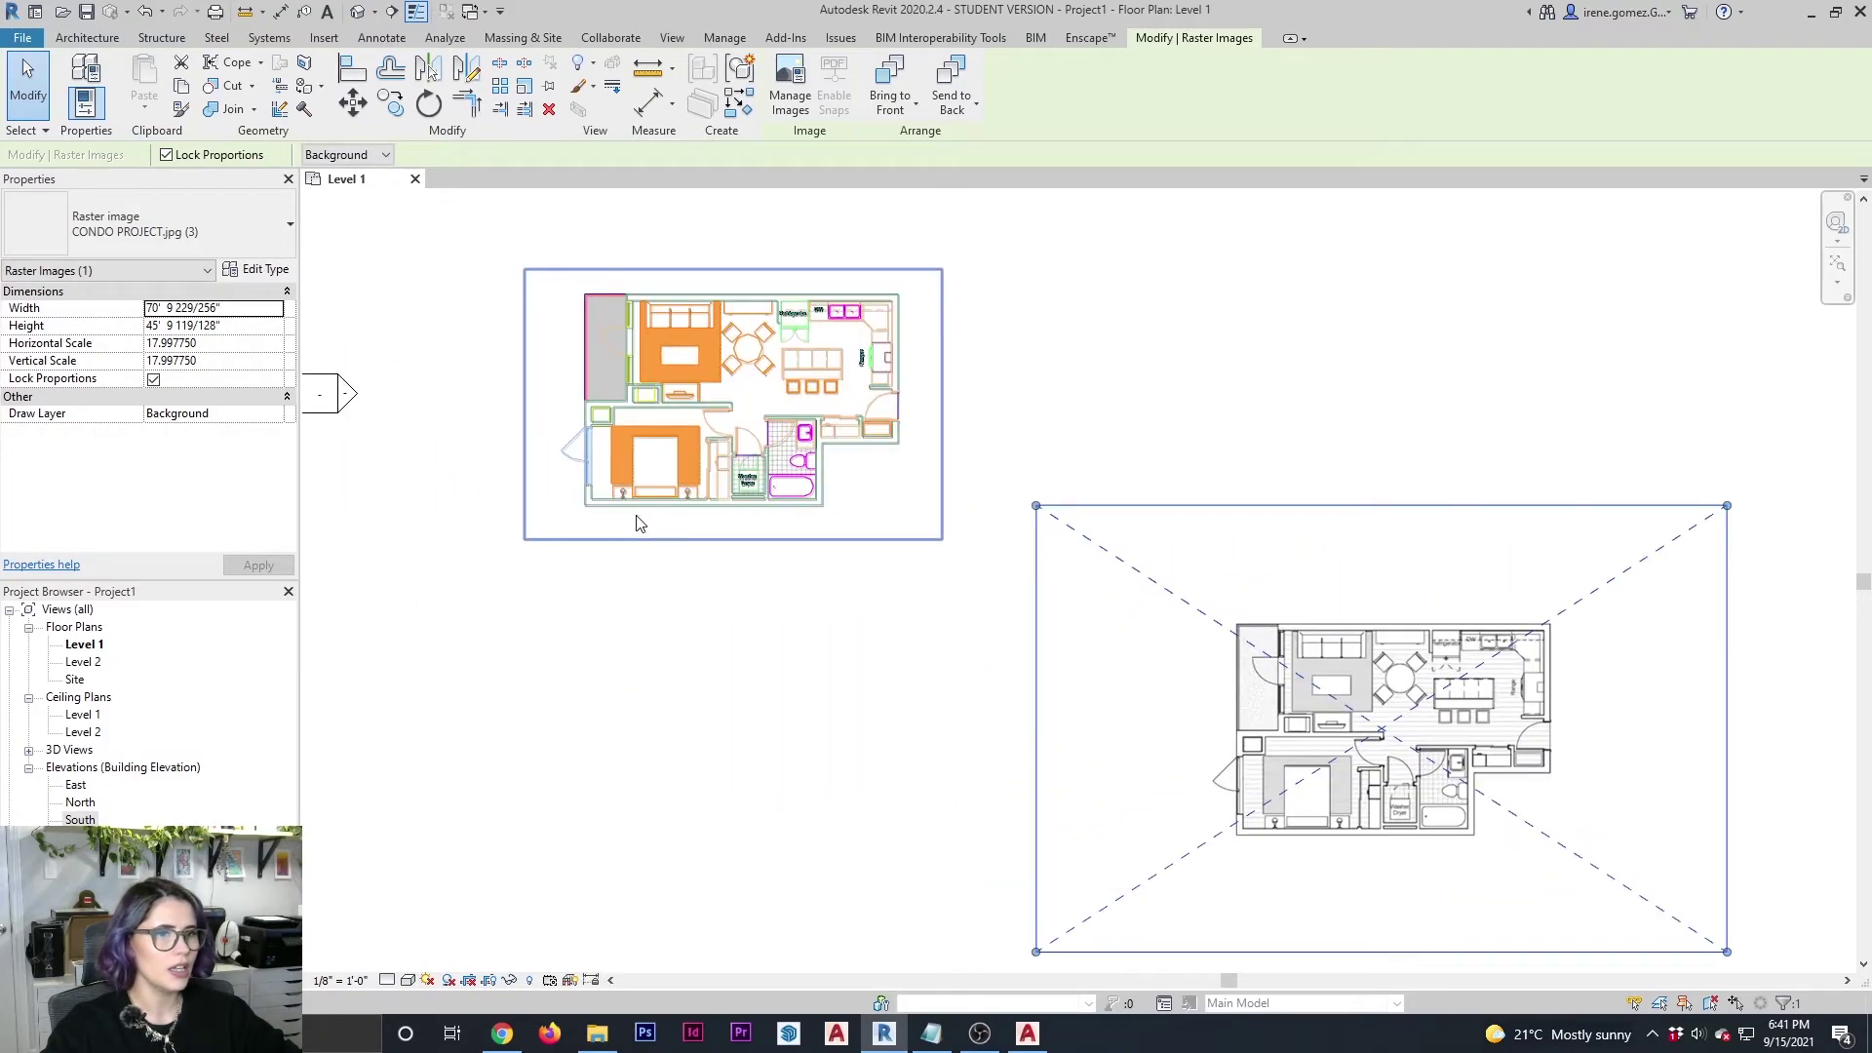
scroll(603, 496, up, 3)
click(556, 565)
scroll(556, 575, down, 3)
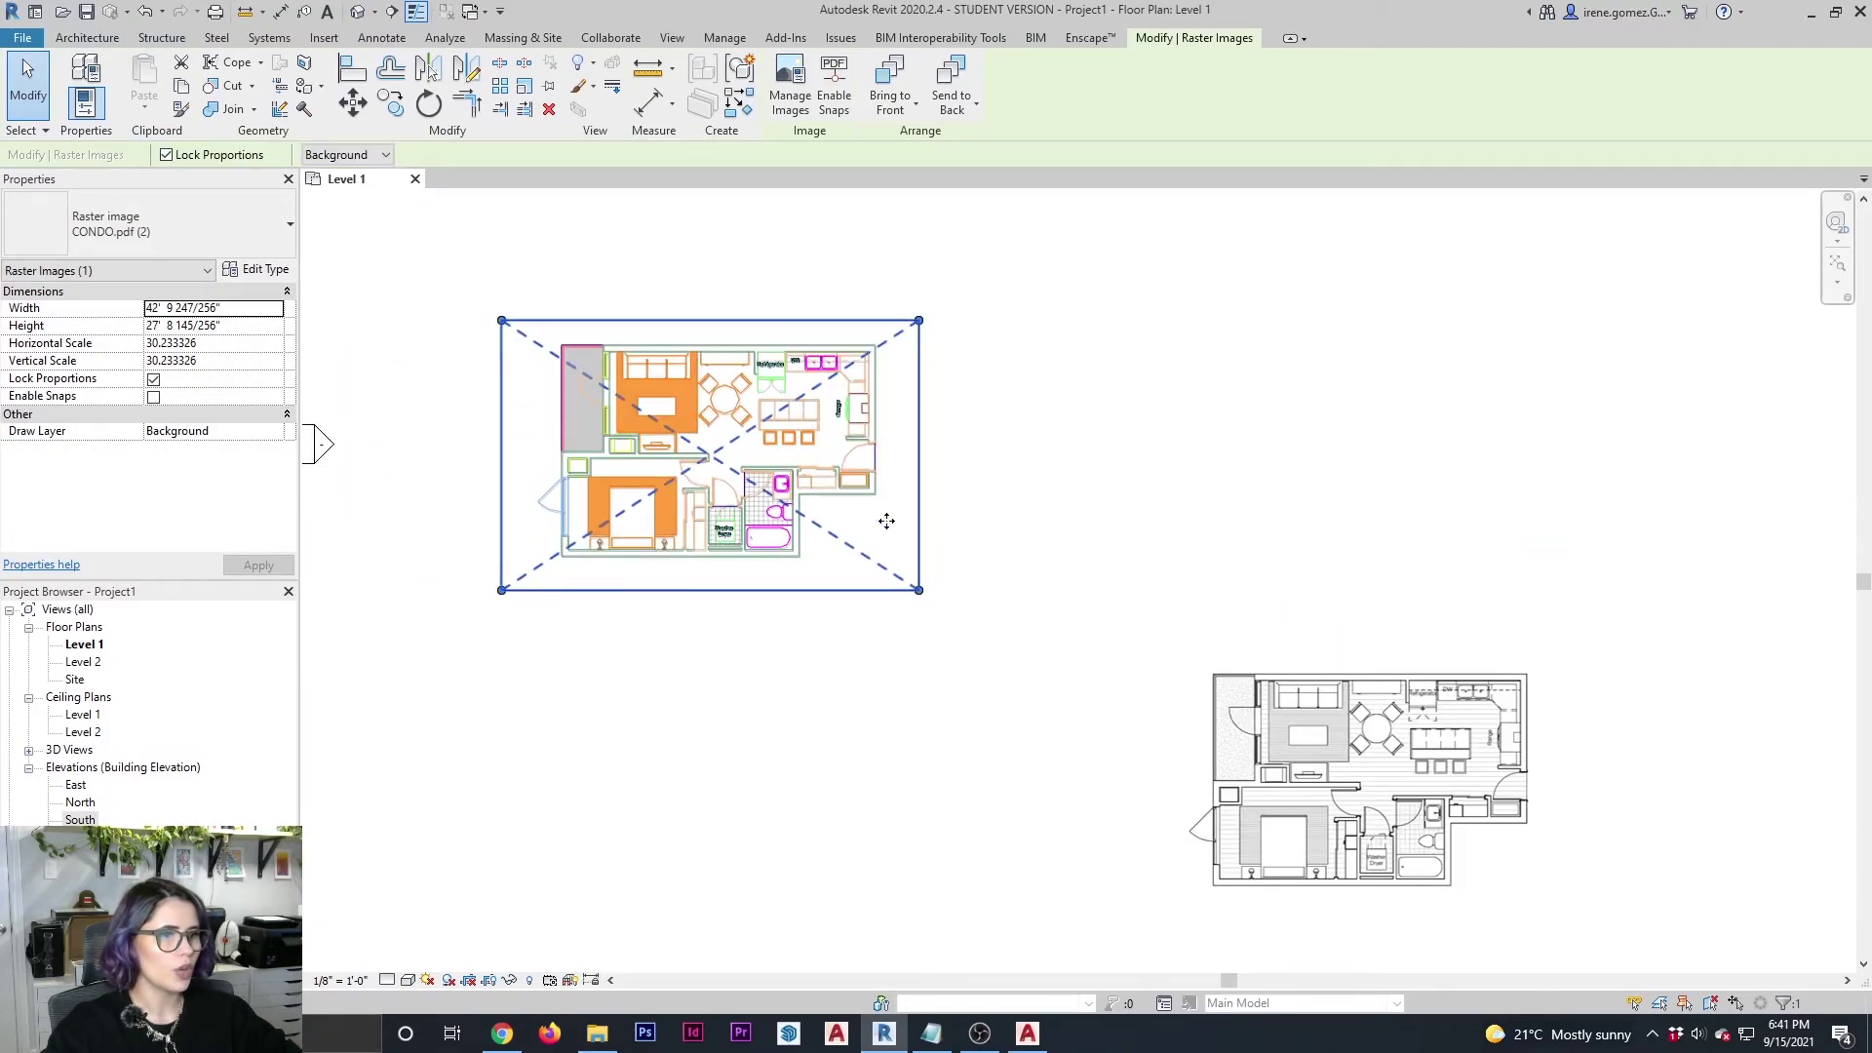
key(ctrl+v)
click(1408, 518)
Drag CONDO PROJECT.jpg over the CAD plan and nudge it up and left until the walls align.
click(911, 660)
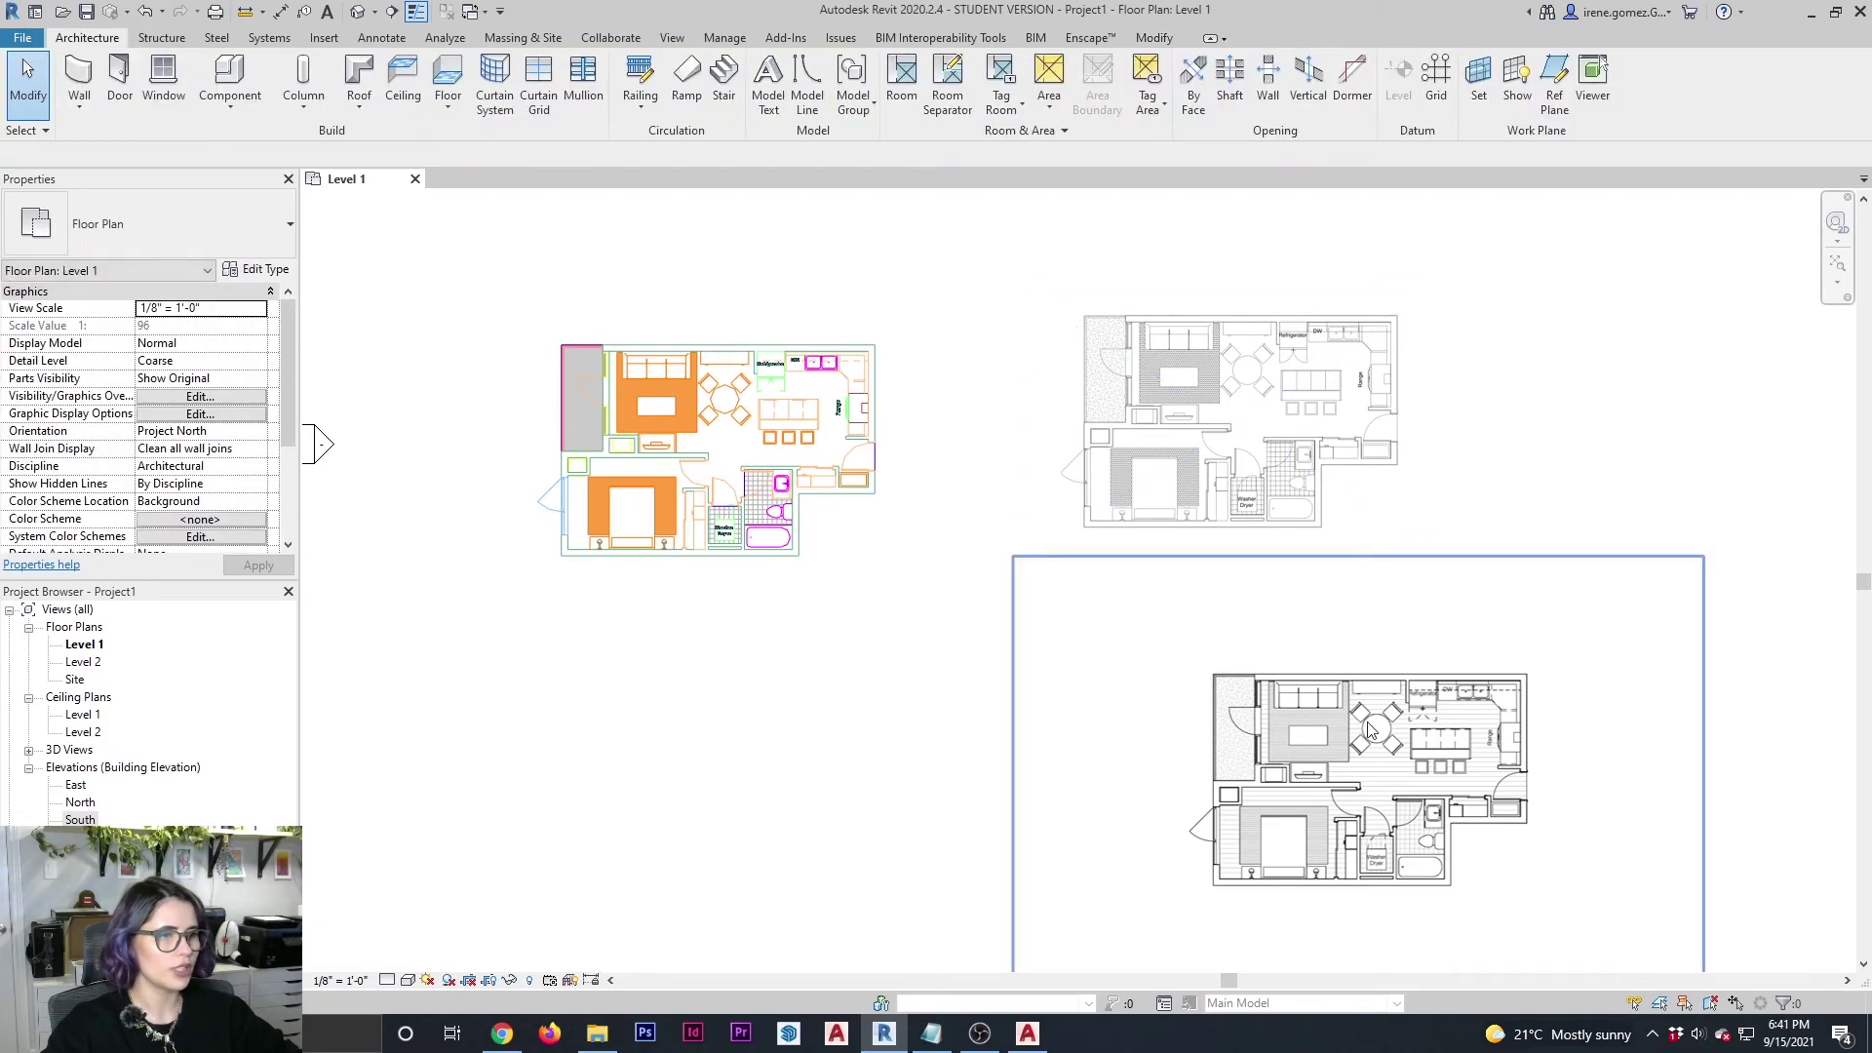
click(1404, 795)
drag(1404, 795, 794, 546)
scroll(899, 679, up, 5)
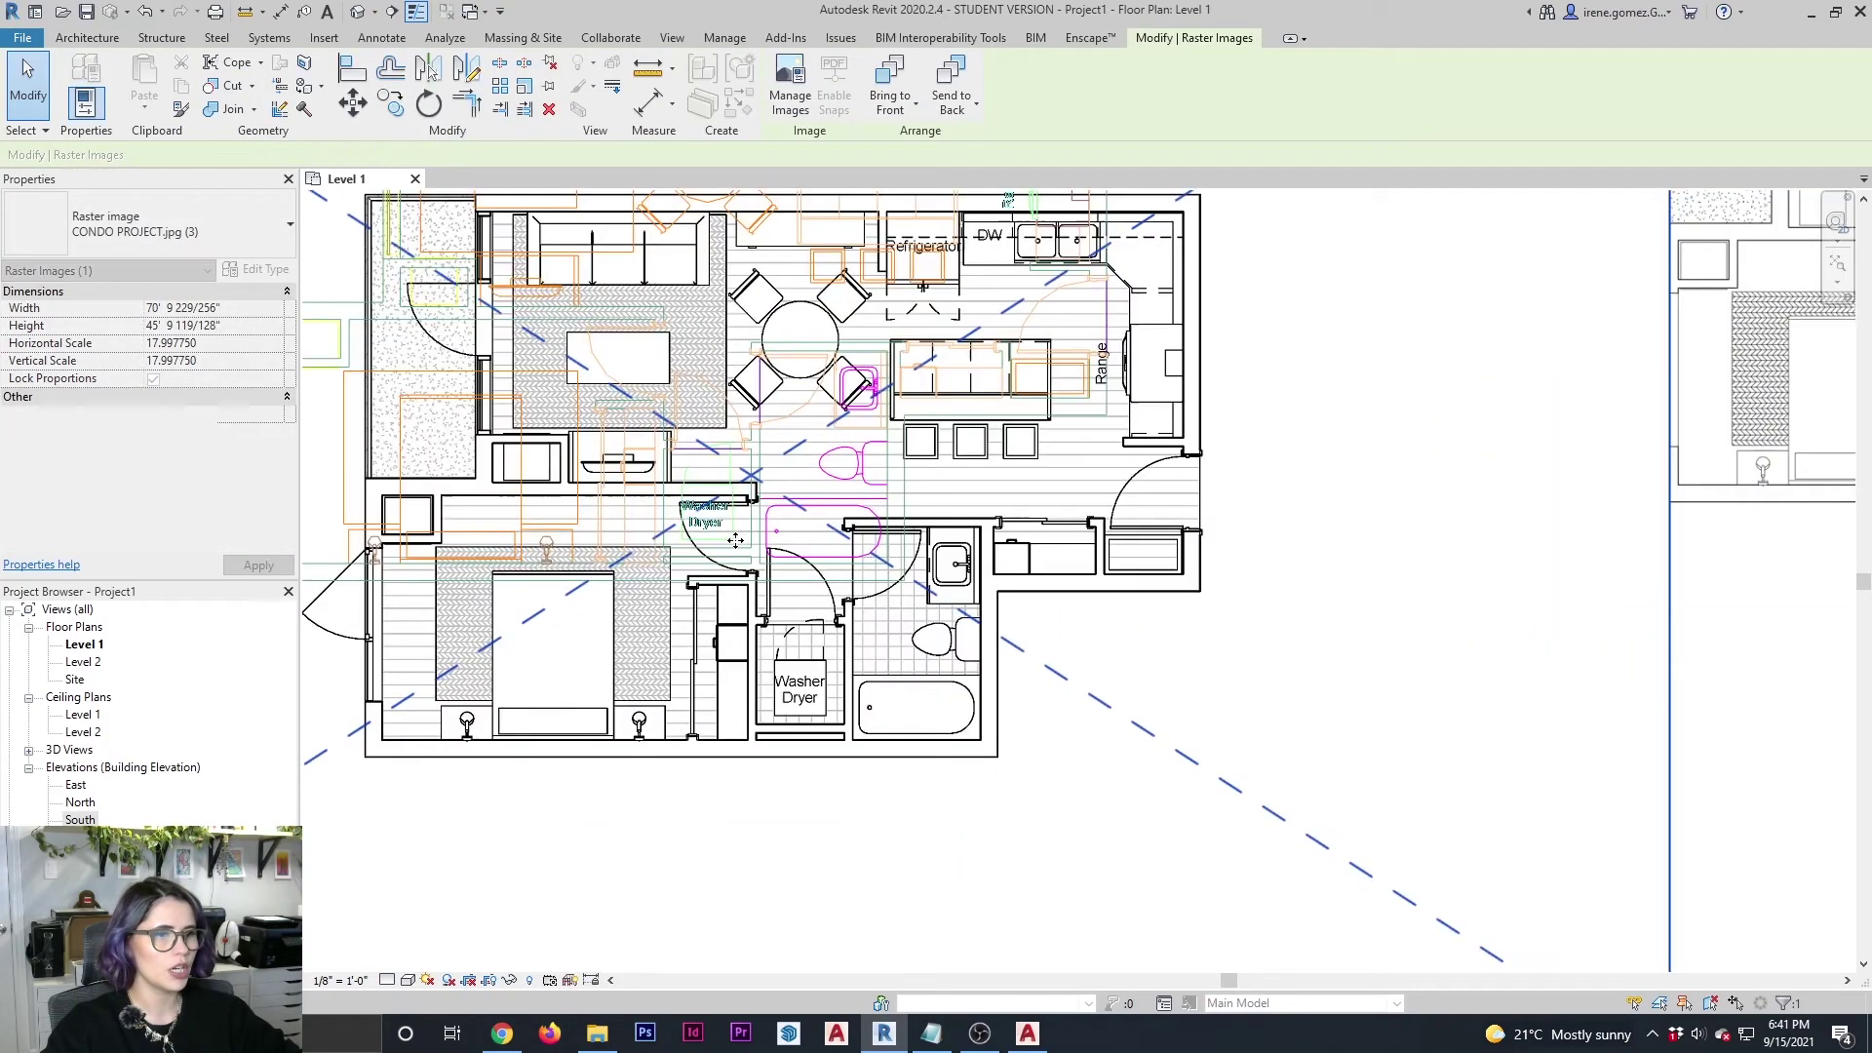
scroll(899, 680, up, 5)
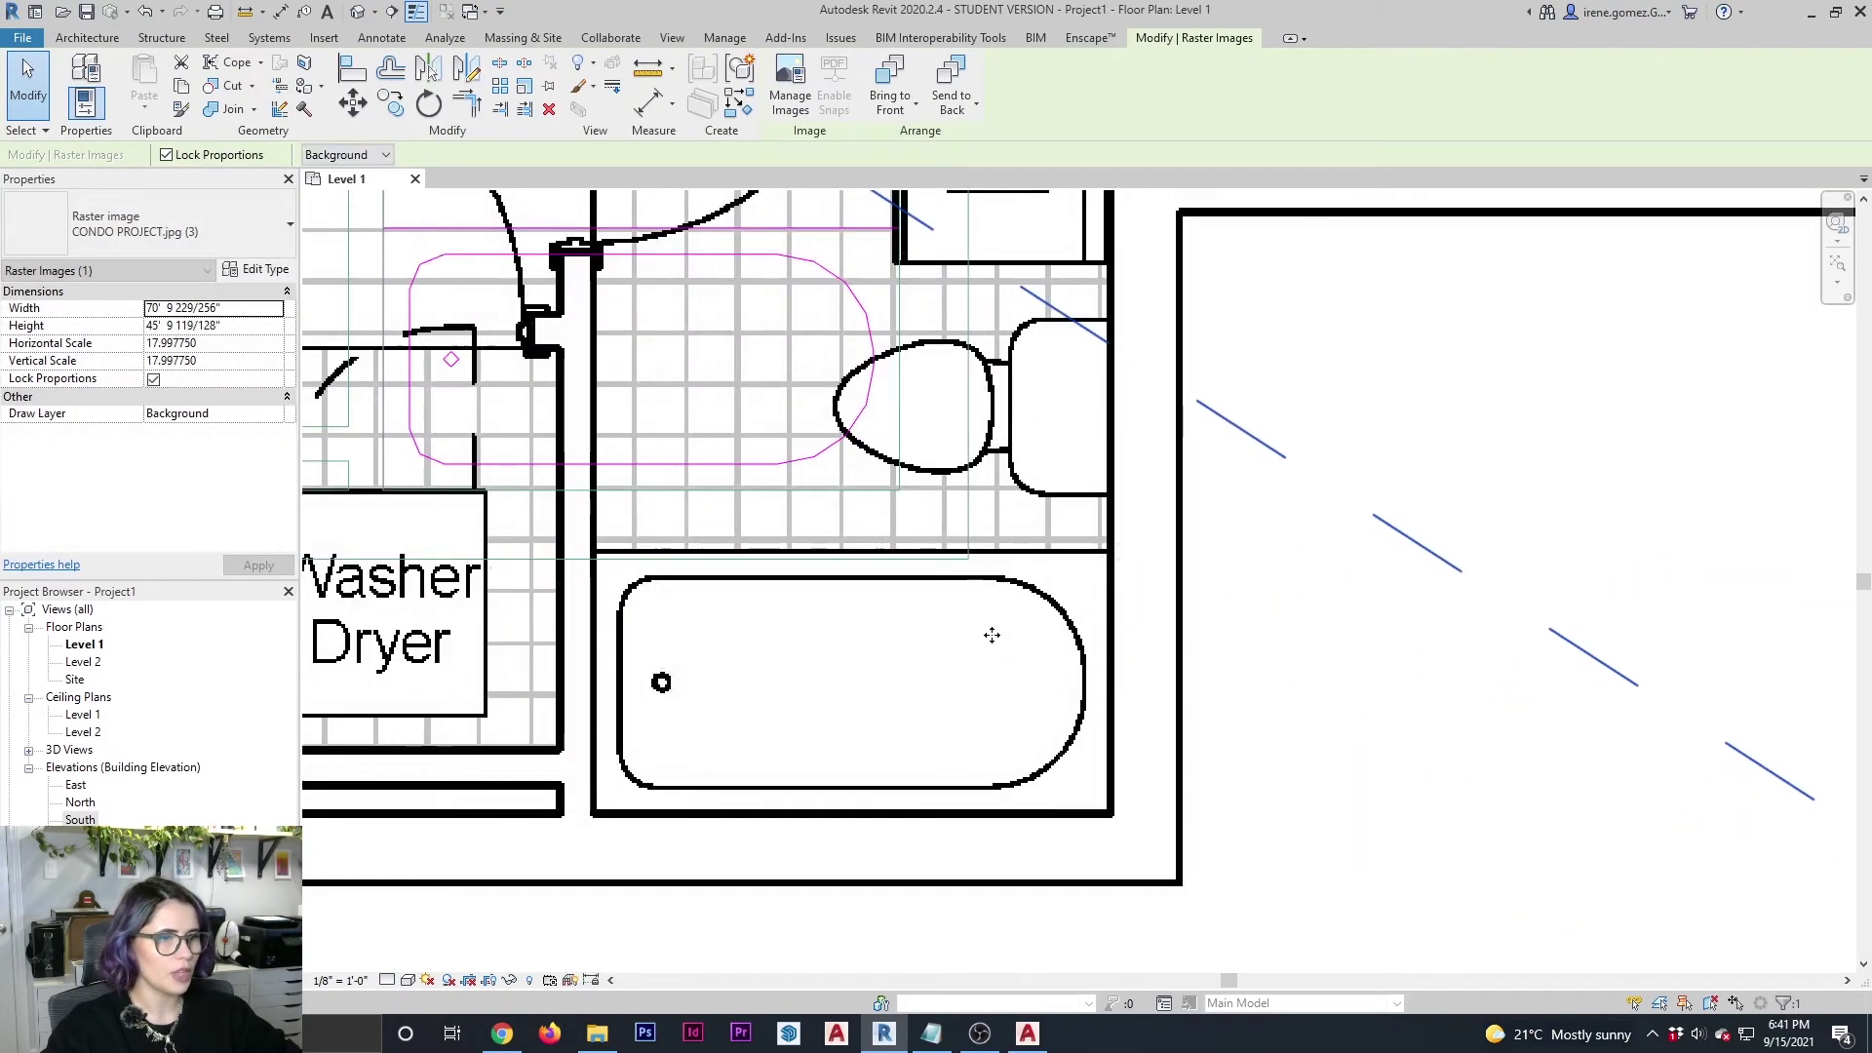
scroll(1010, 570, up, 5)
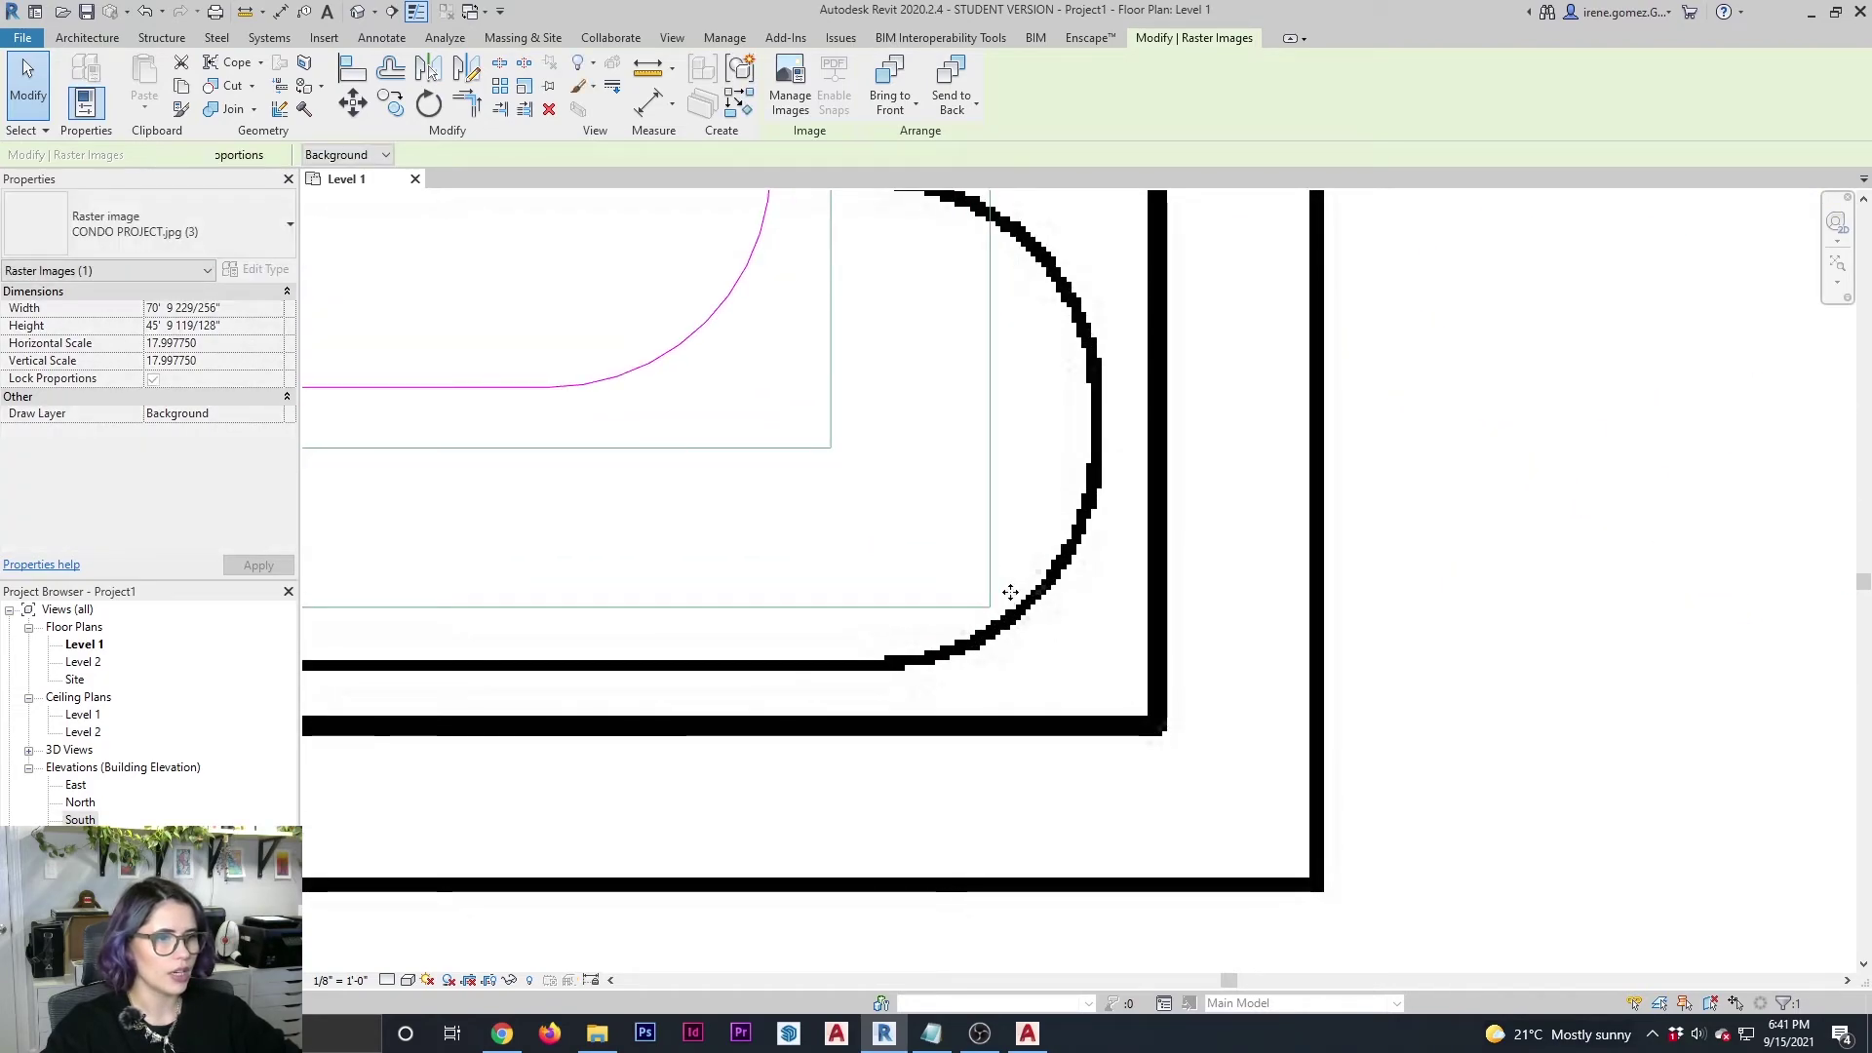
drag(1121, 716, 823, 459)
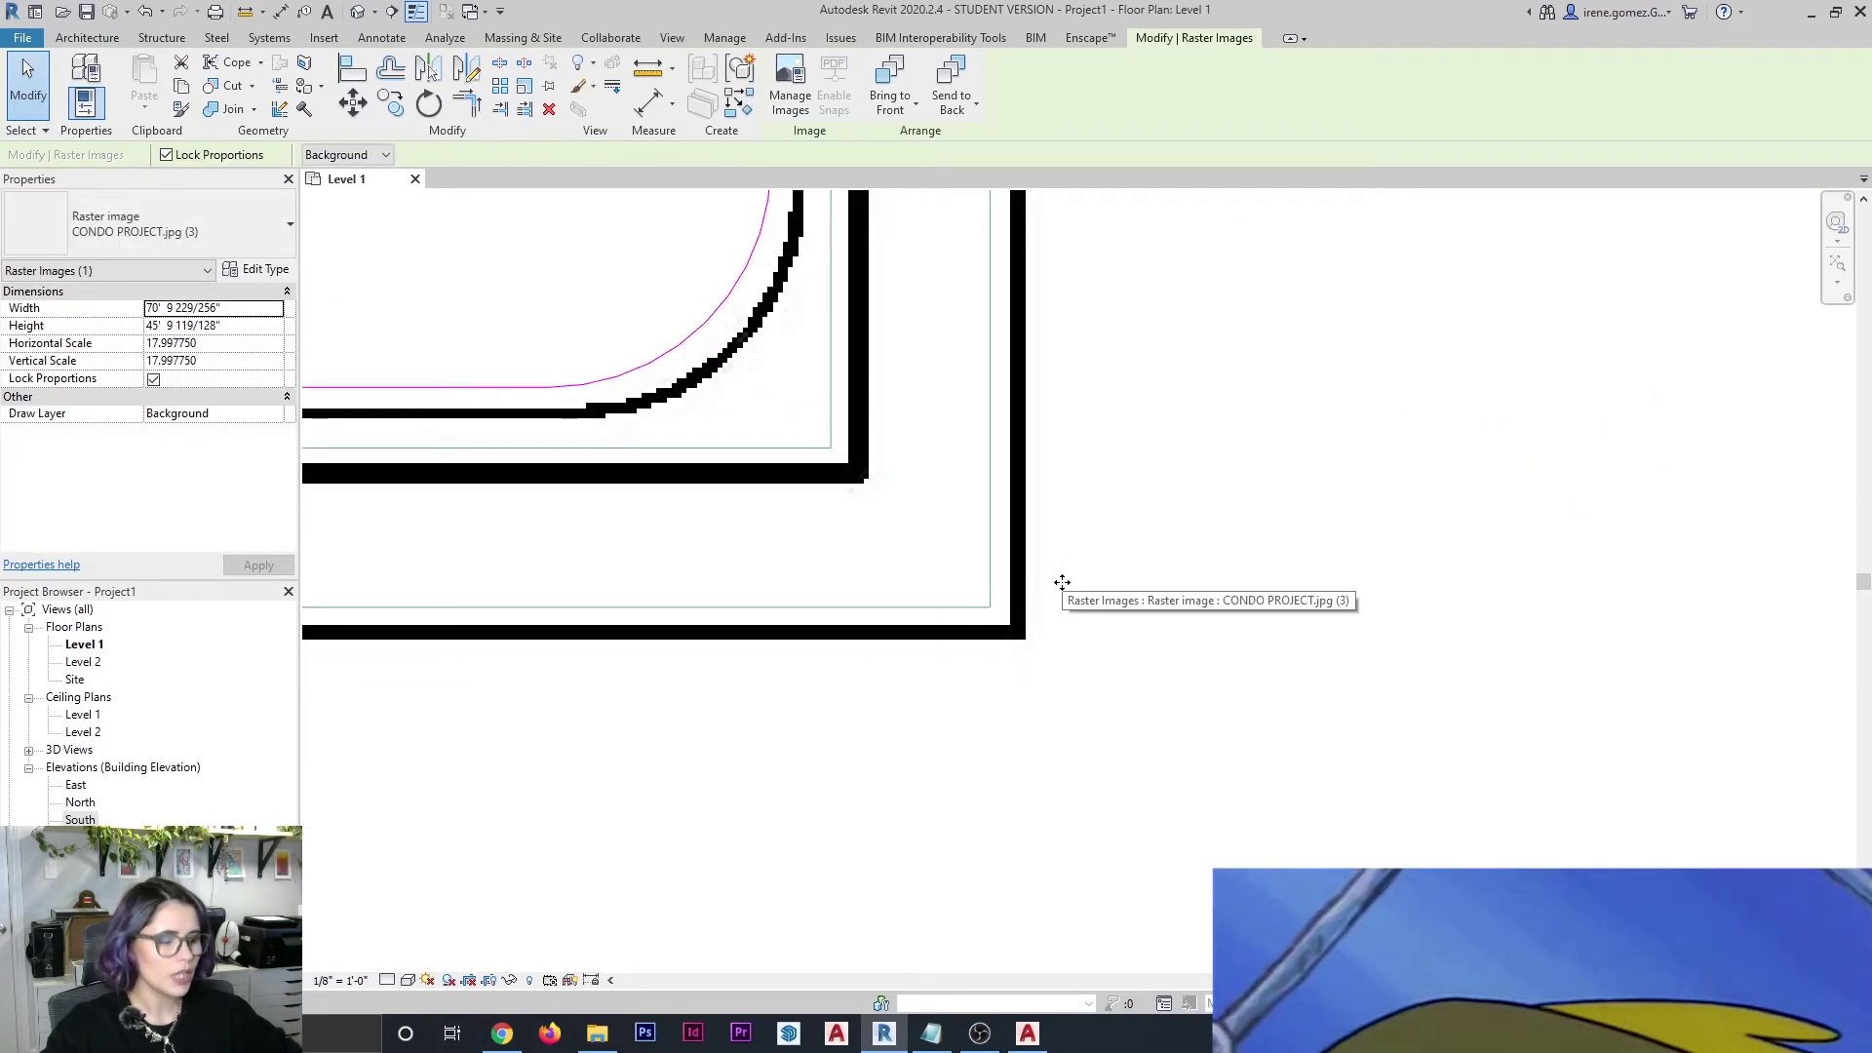
key(Up)
key(Up)
key(Up)
key(Up)
key(Up)
key(Up)
key(Up)
key(Up)
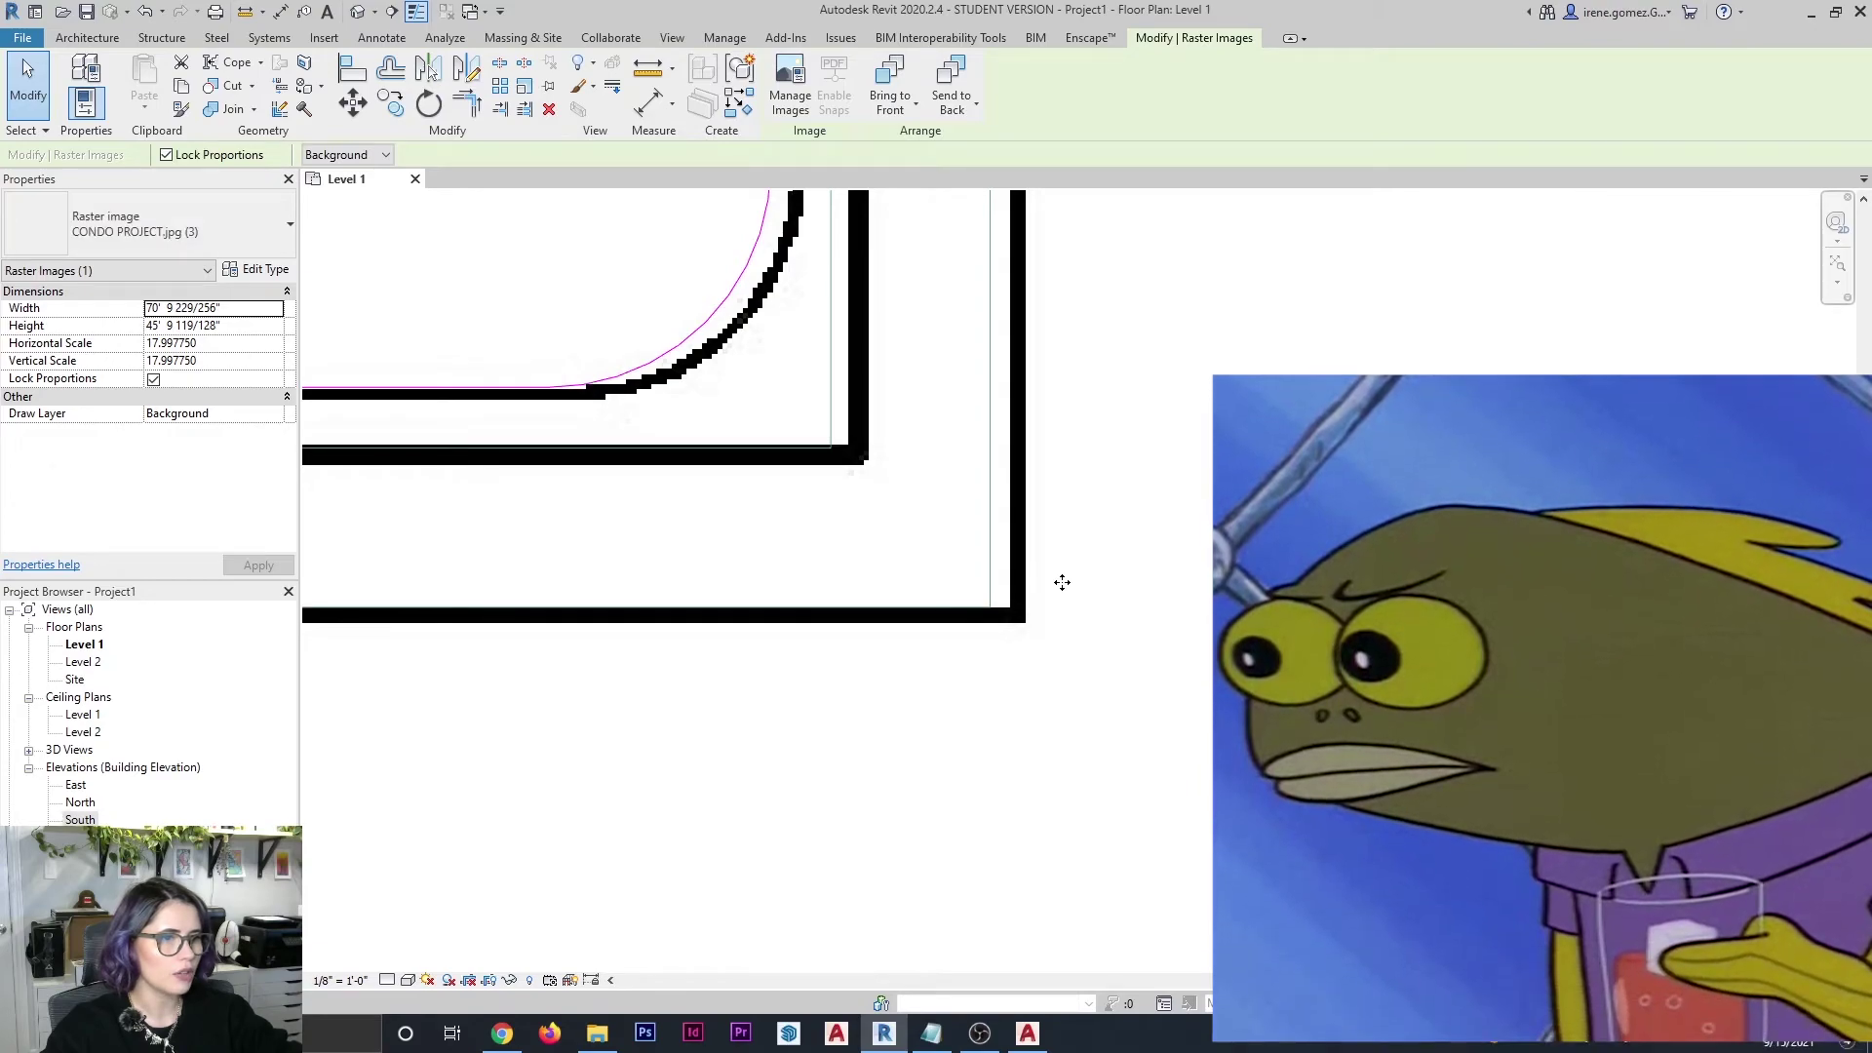
key(Left)
key(Left)
key(Left)
key(Left)
key(Left)
key(Left)
key(Left)
key(Left)
key(Left)
key(Left)
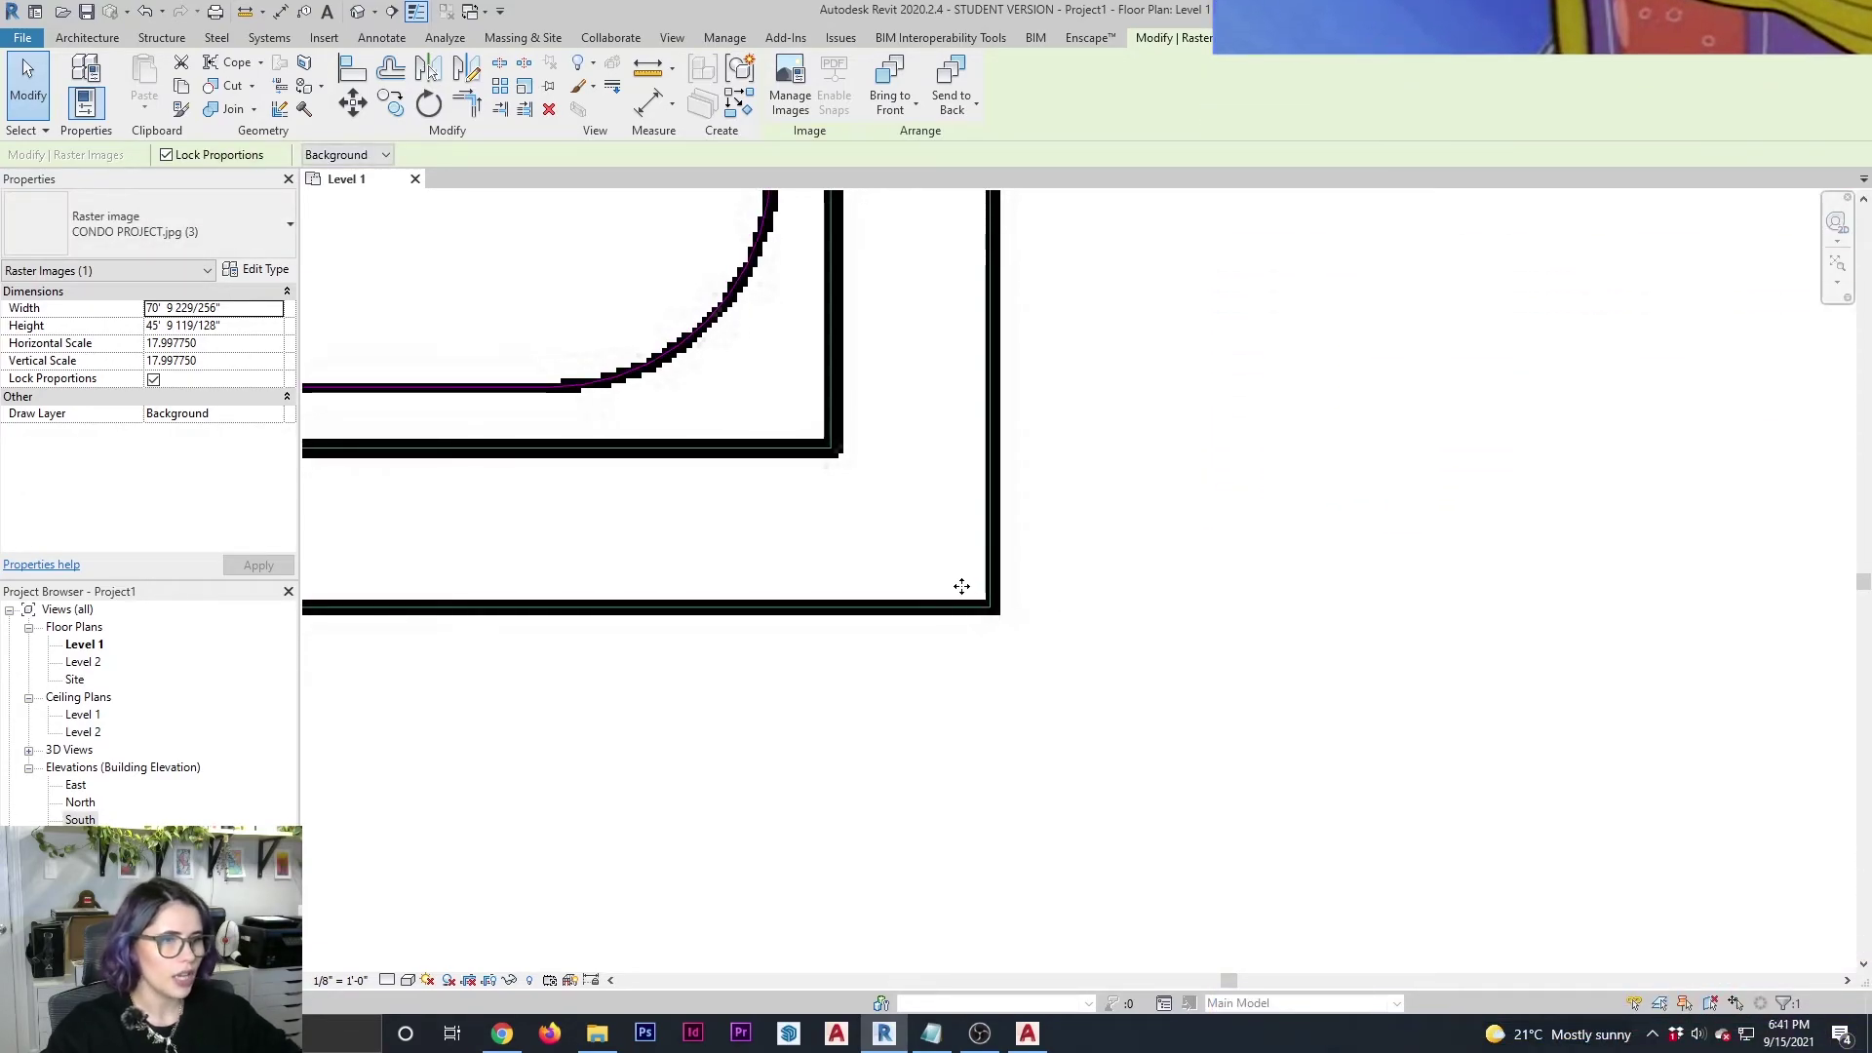
drag(909, 435, 1329, 684)
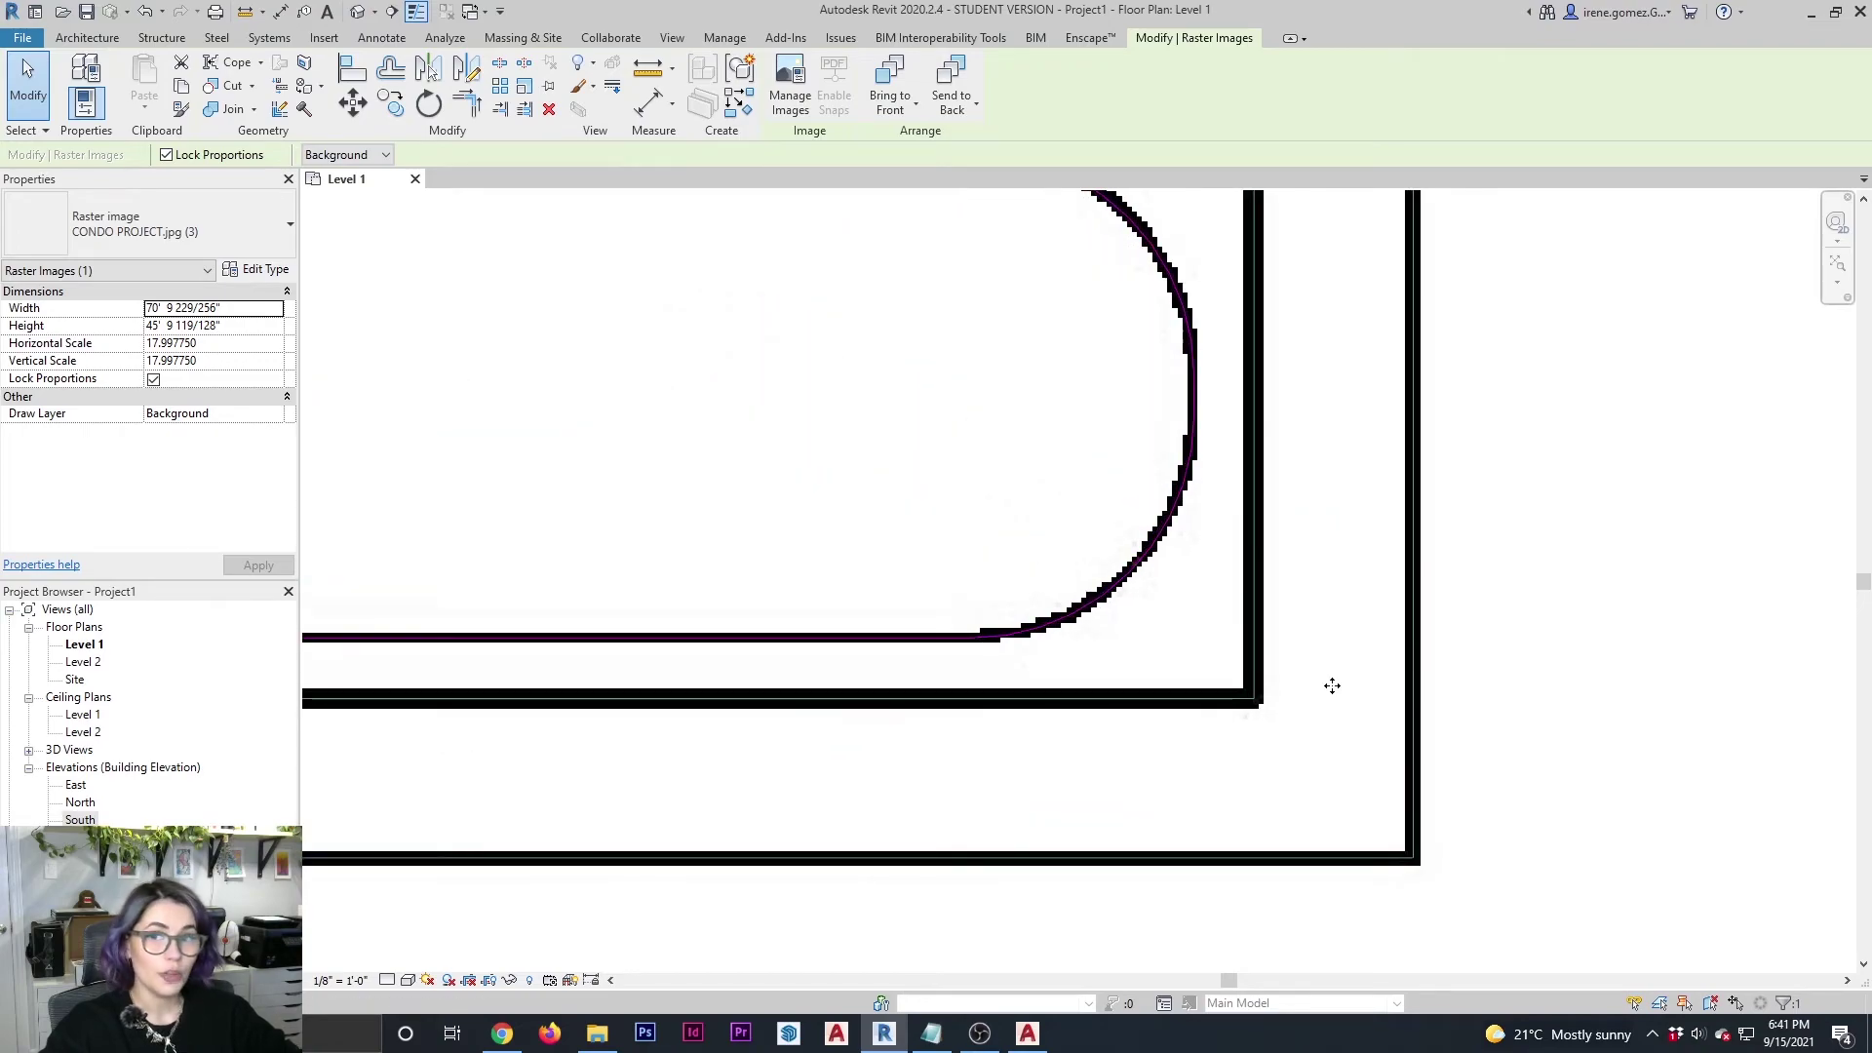
Zoom in and out to inspect how the JPG overlay lines up.
scroll(1410, 729, down, 5)
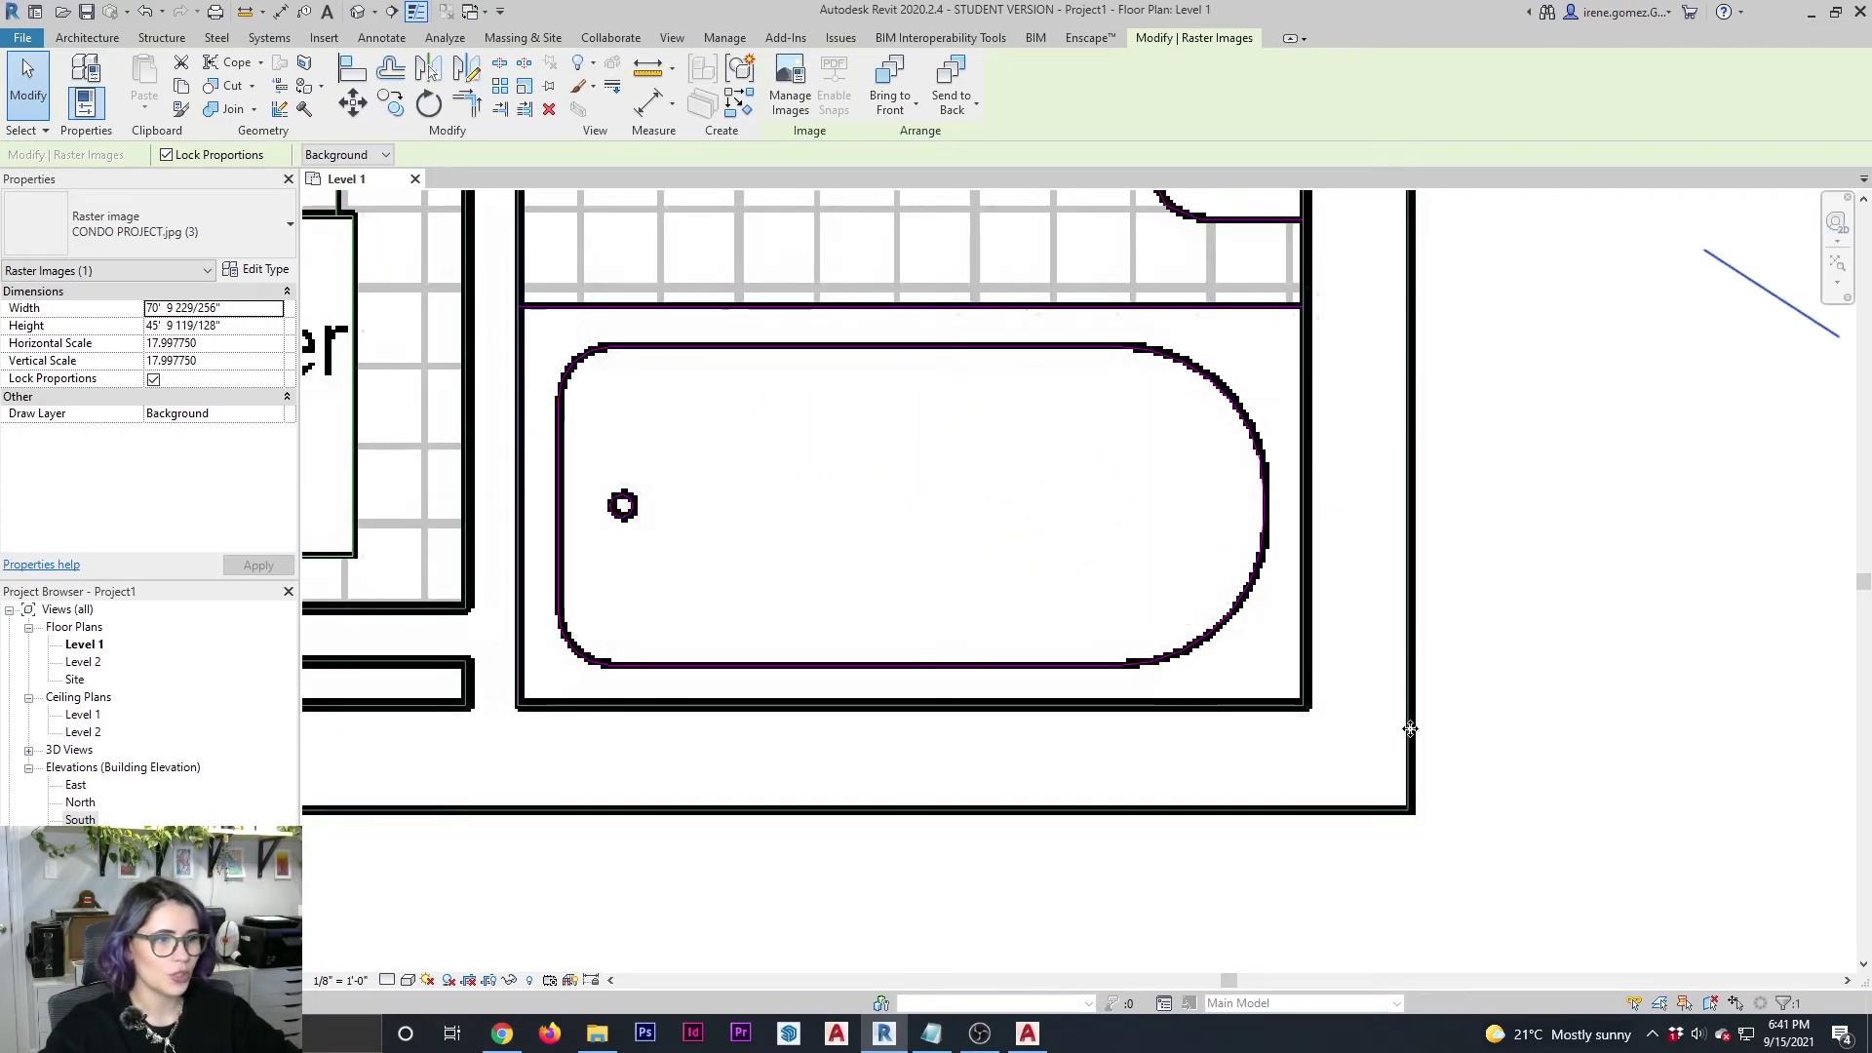
scroll(1411, 728, down, 2)
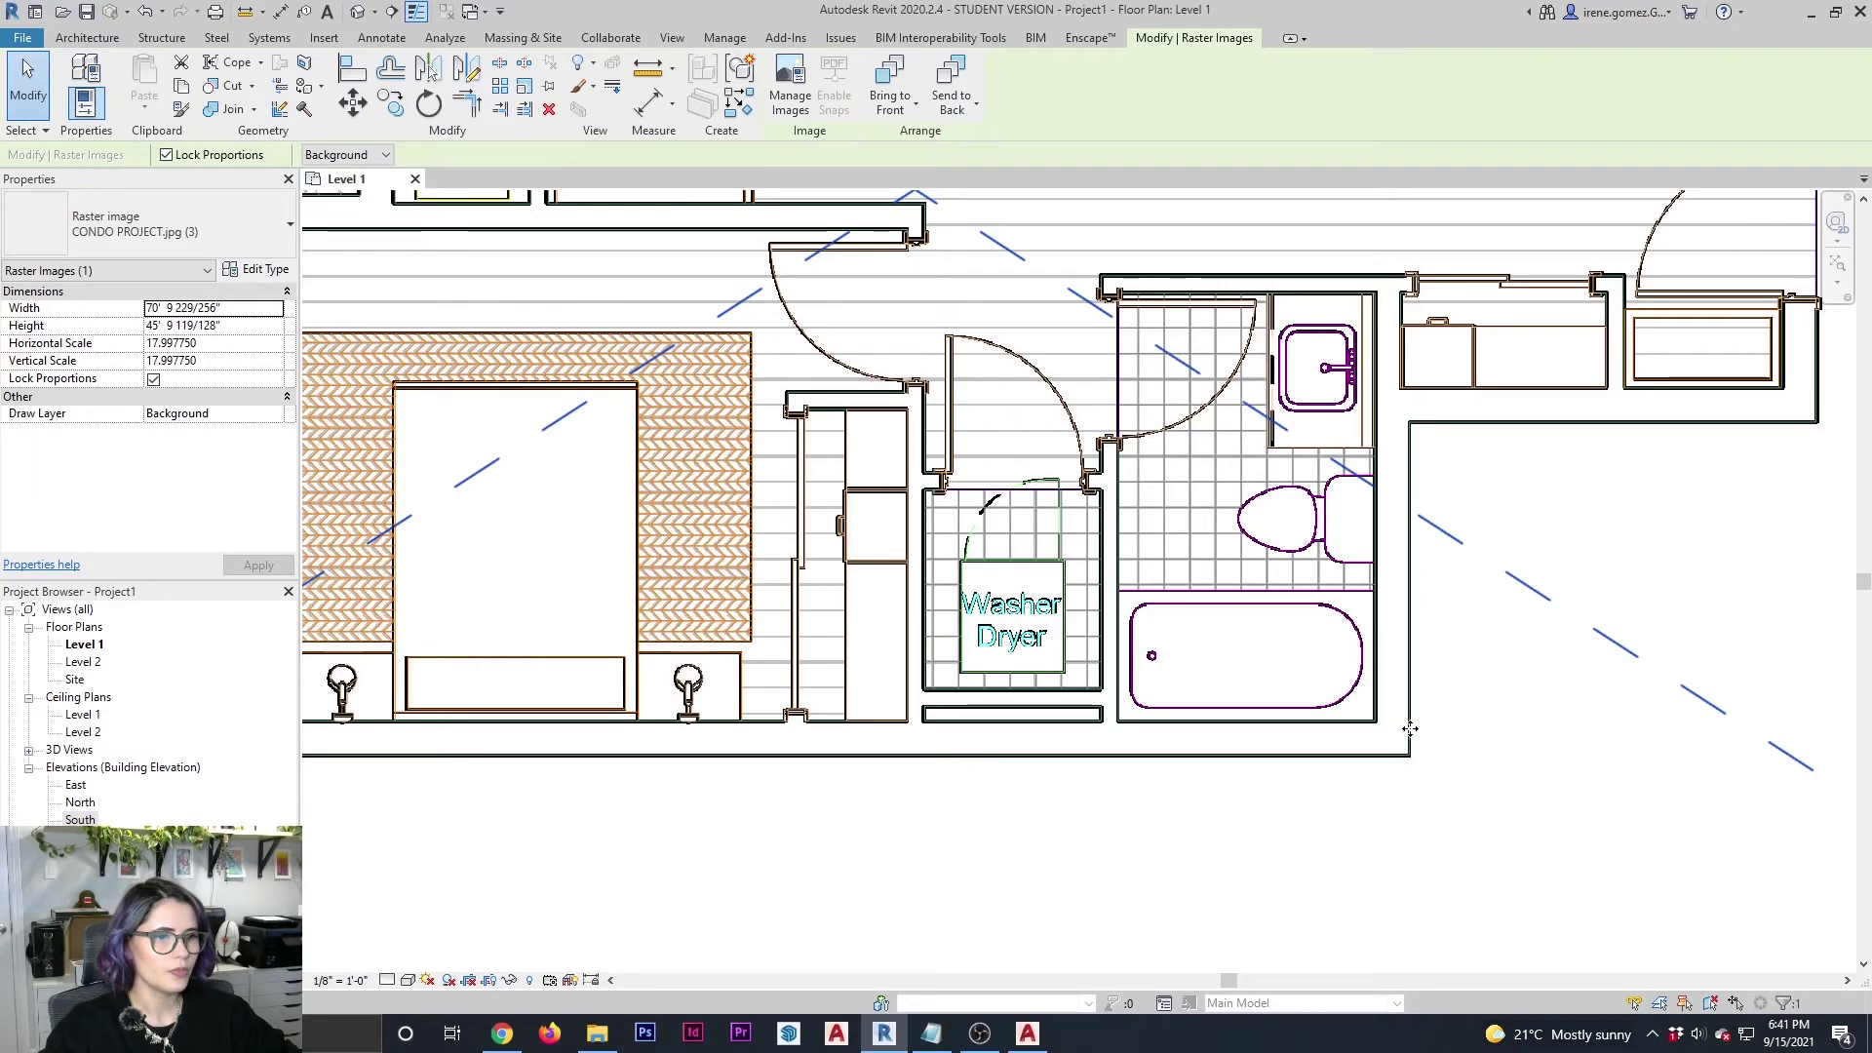
scroll(1410, 728, down, 2)
scroll(631, 684, up, 6)
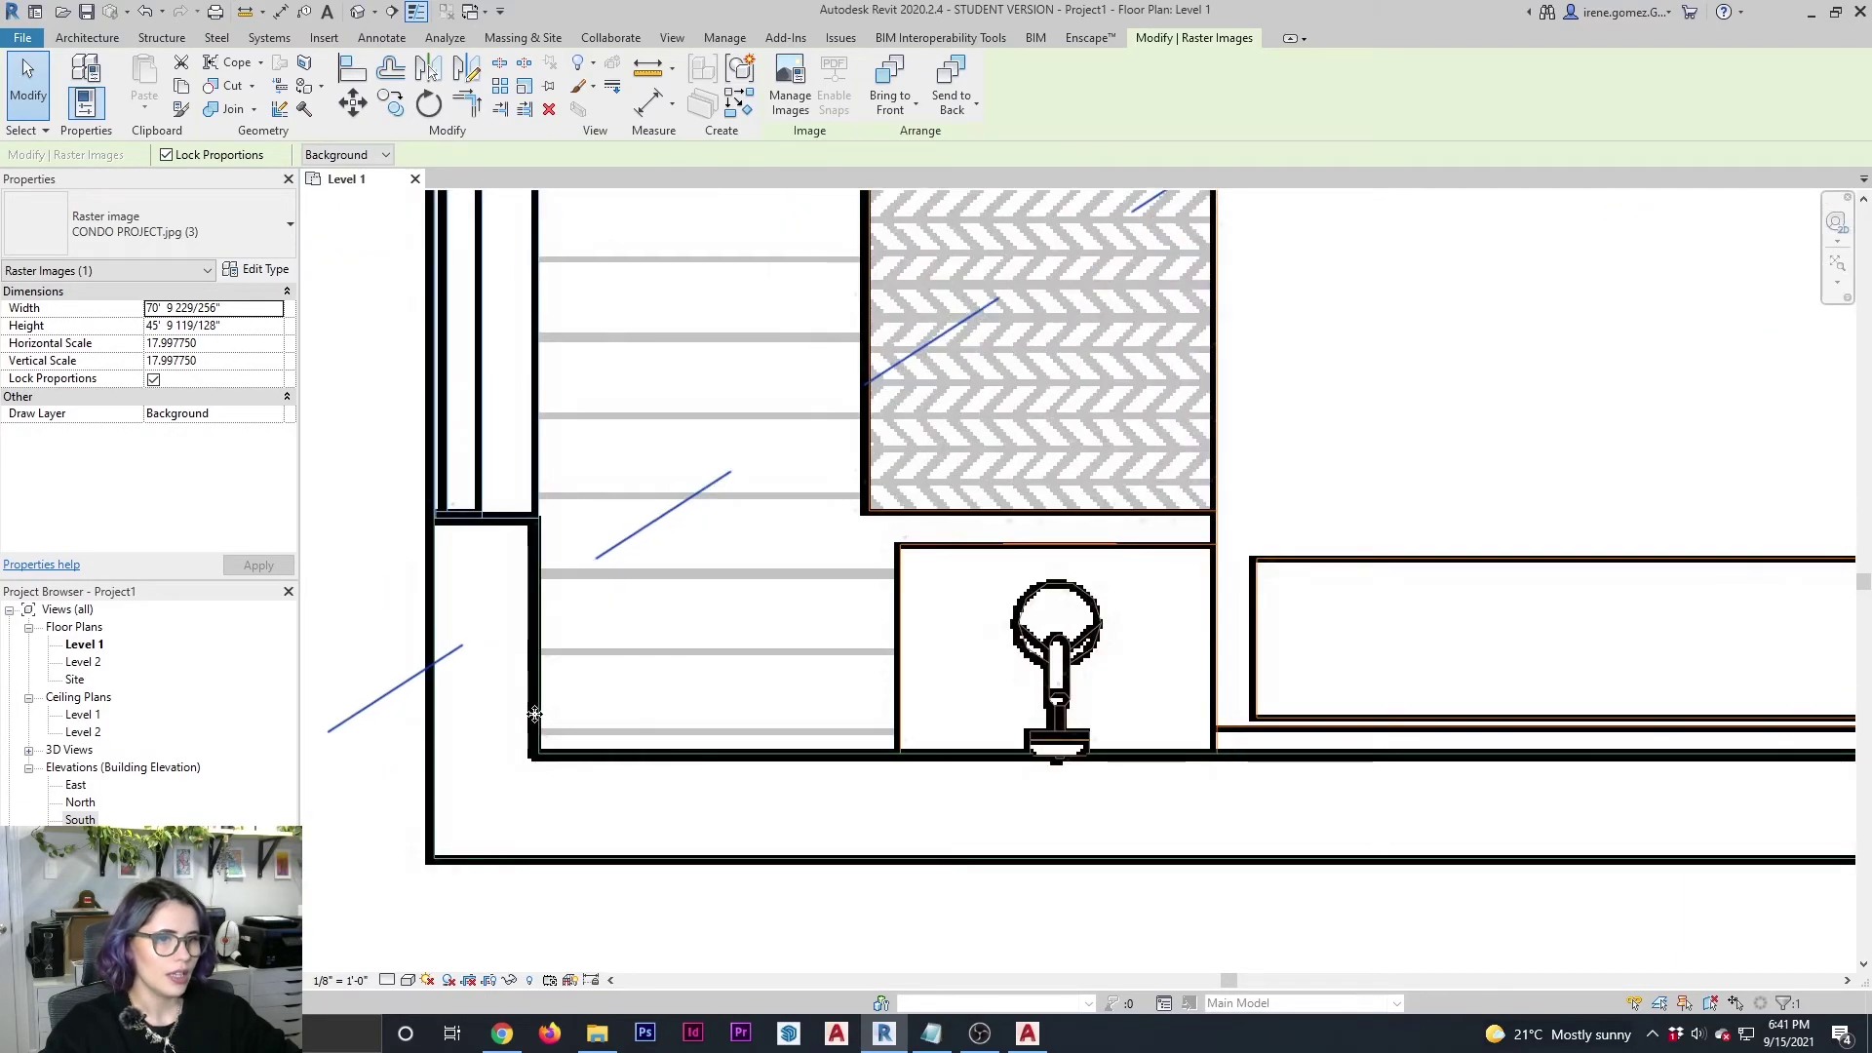
scroll(617, 802, down, 7)
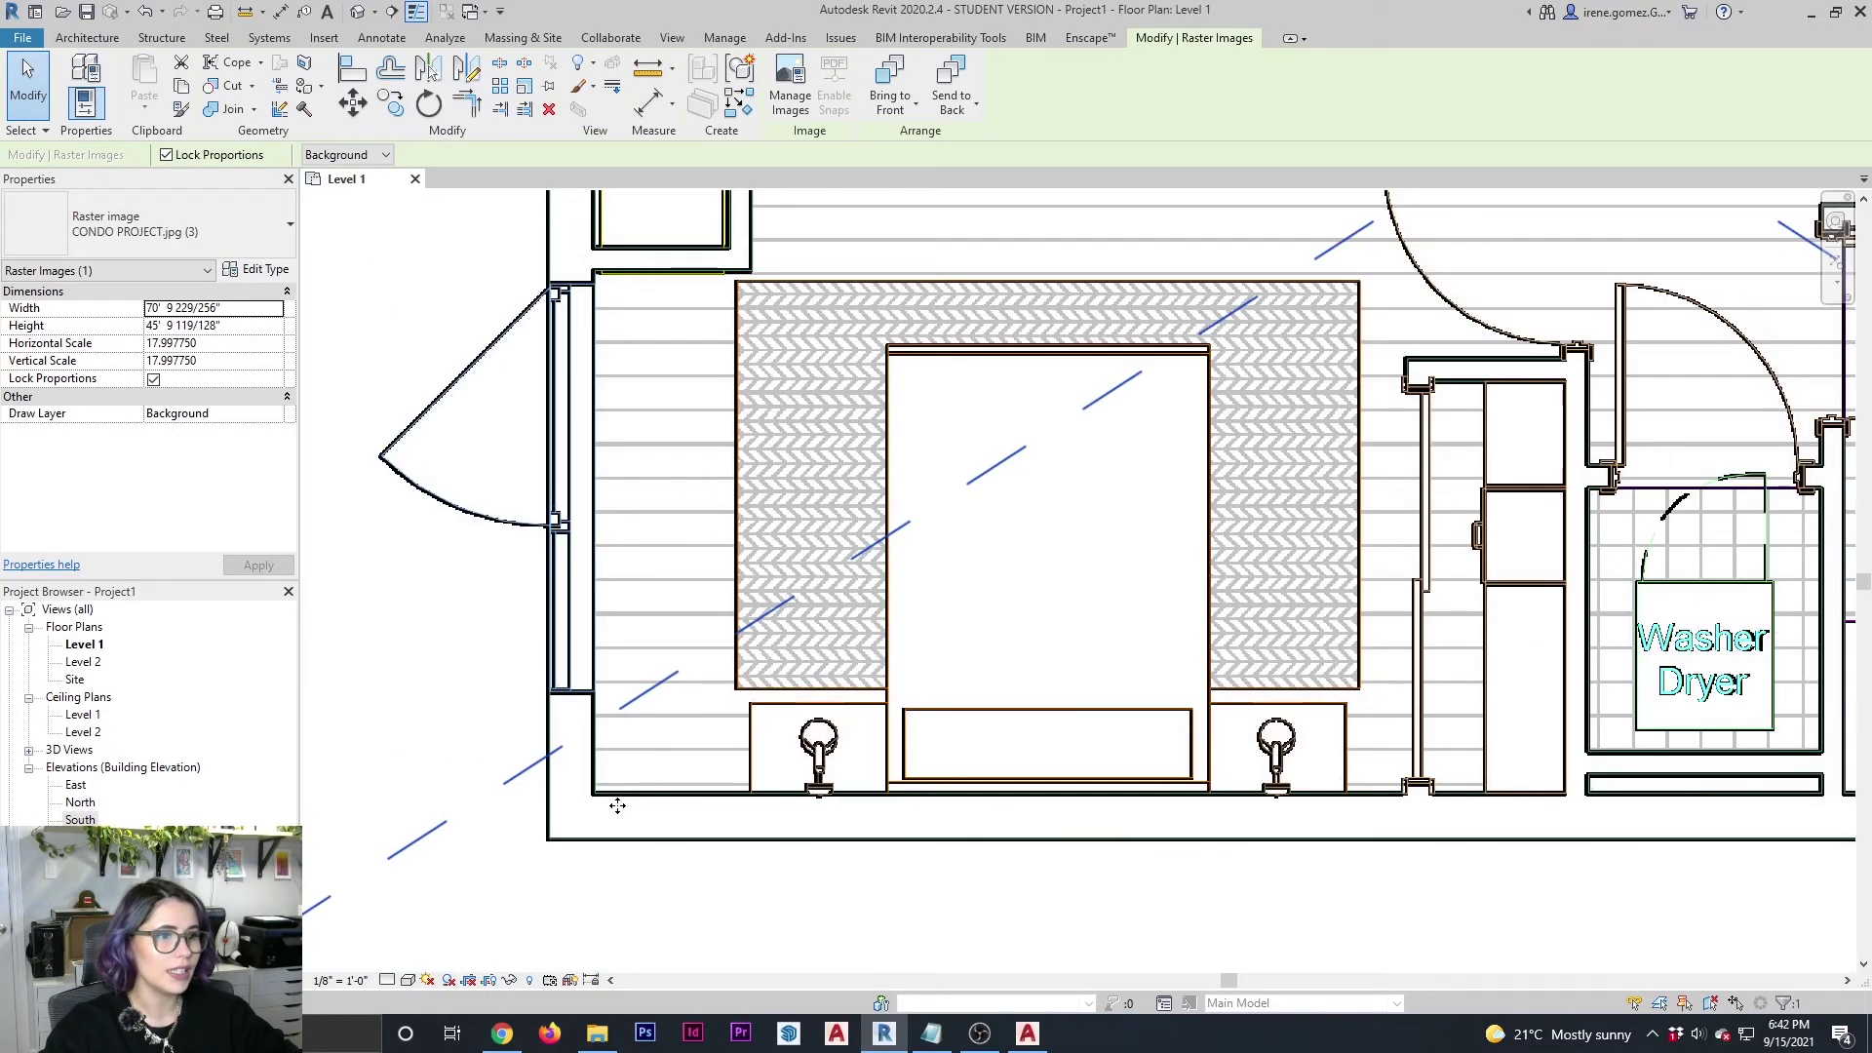
scroll(618, 802, down, 3)
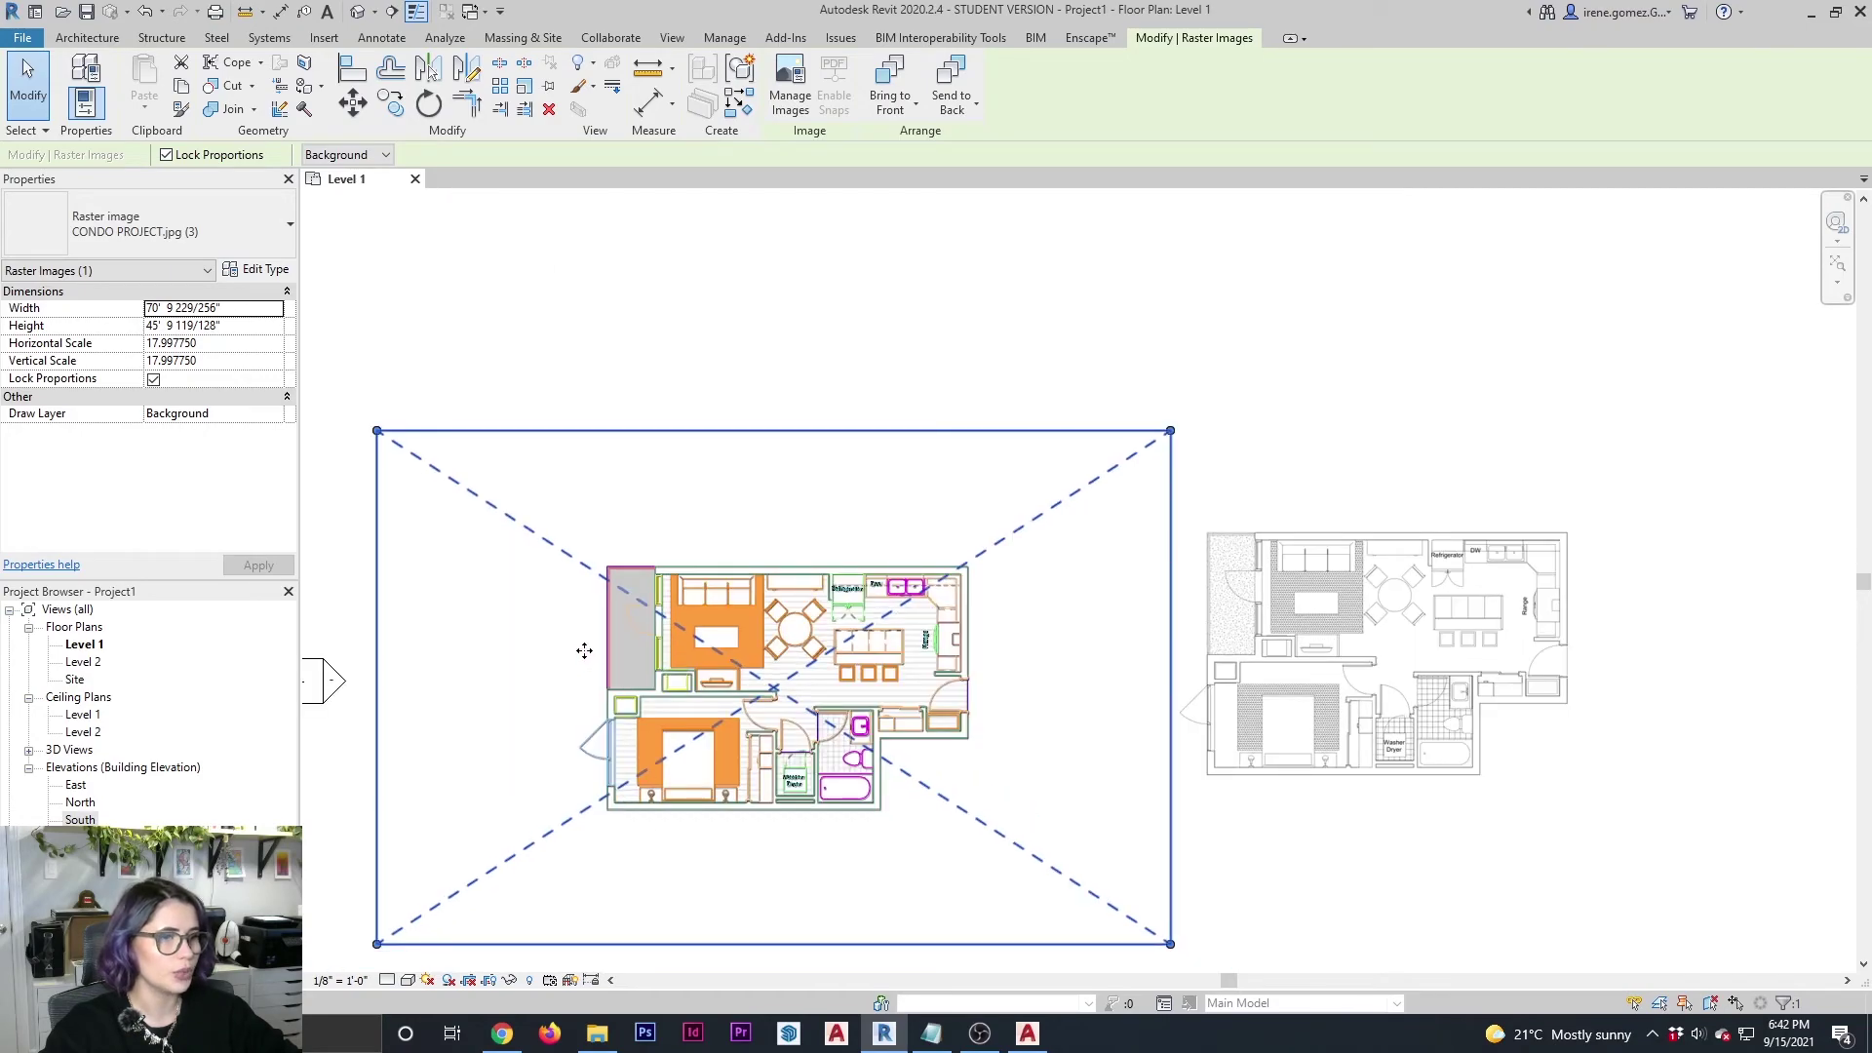
scroll(596, 597, up, 8)
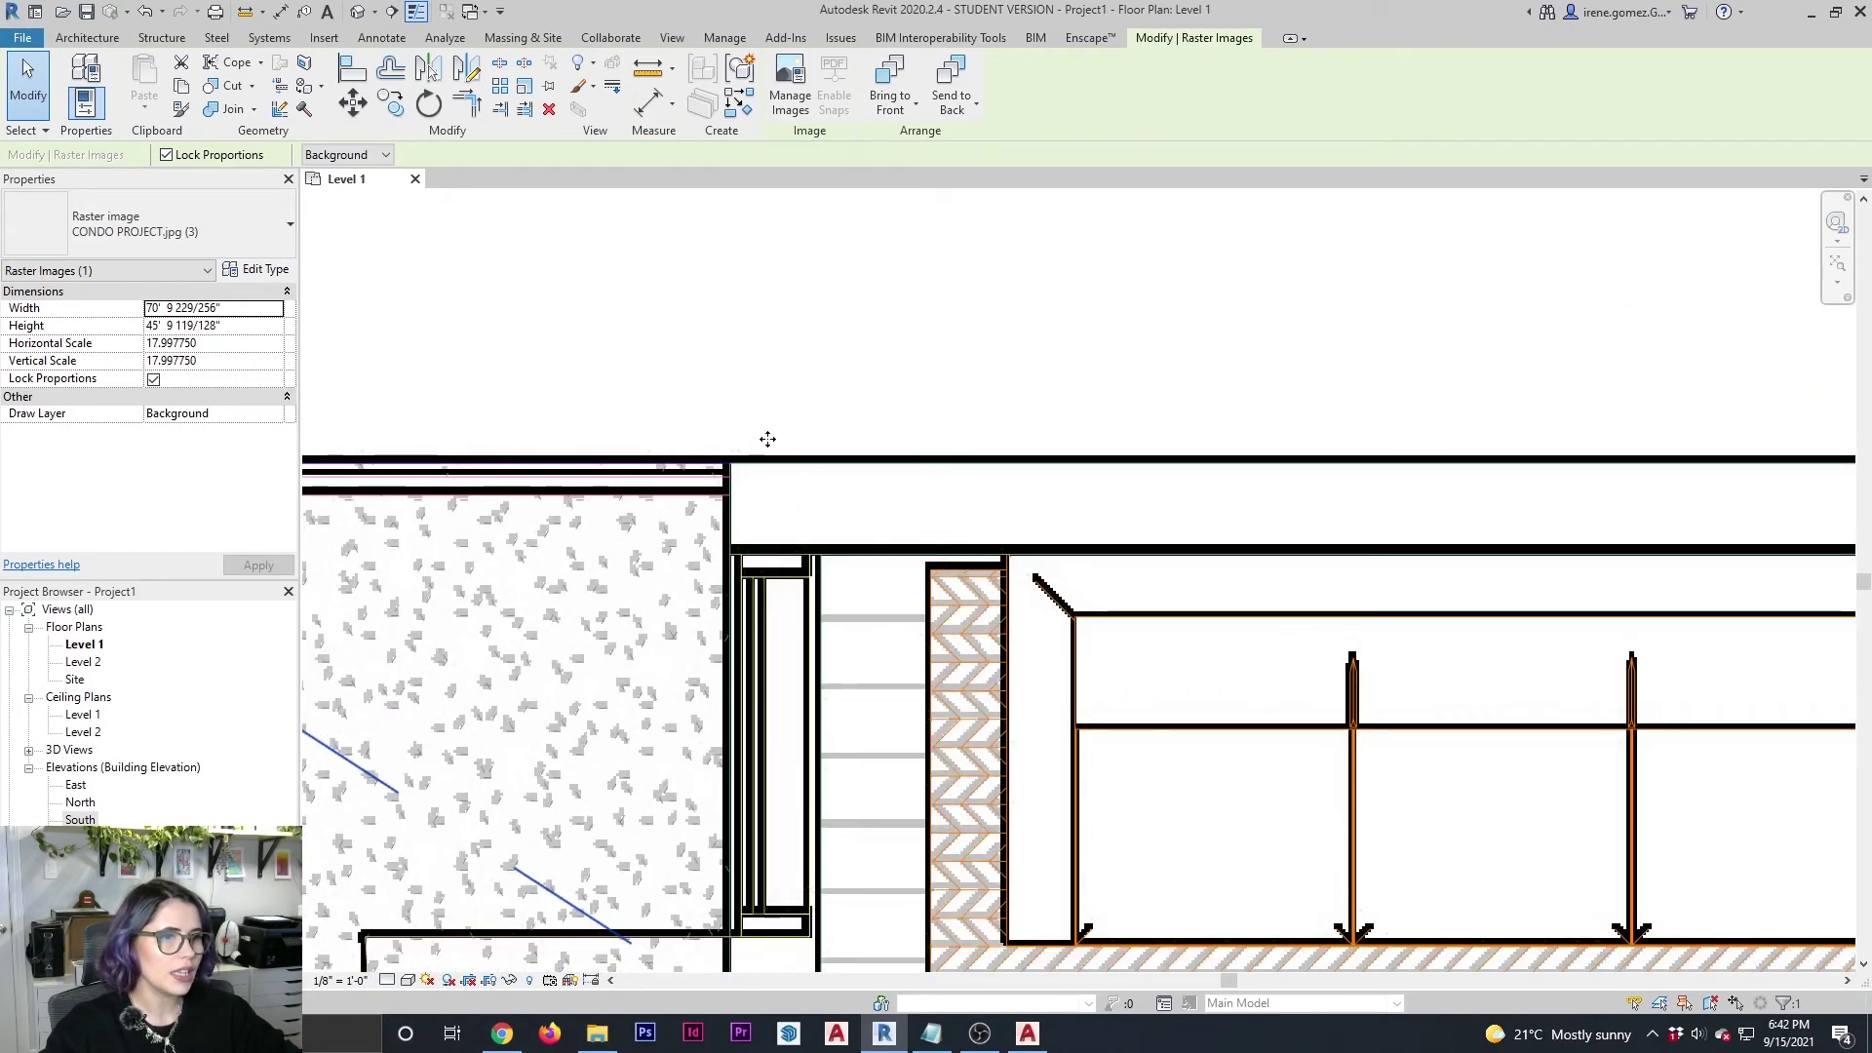
scroll(767, 439, up, 4)
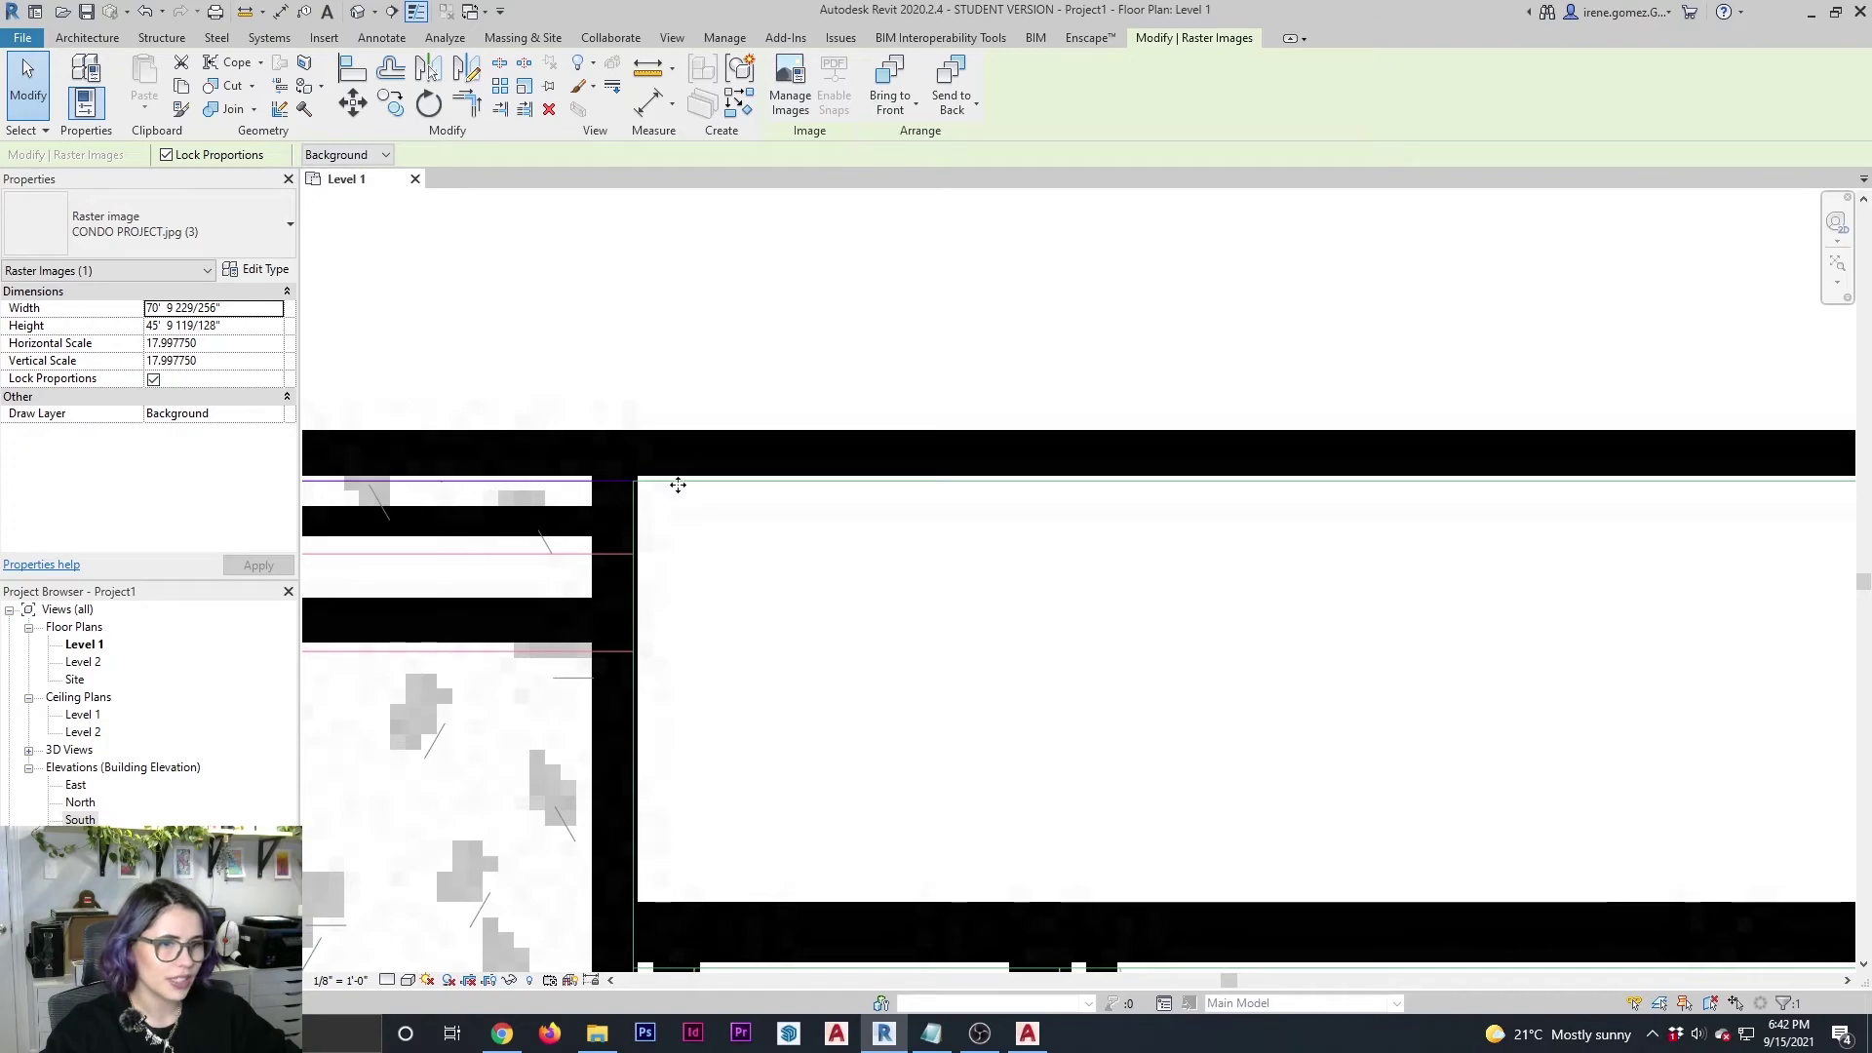
scroll(687, 420, down, 10)
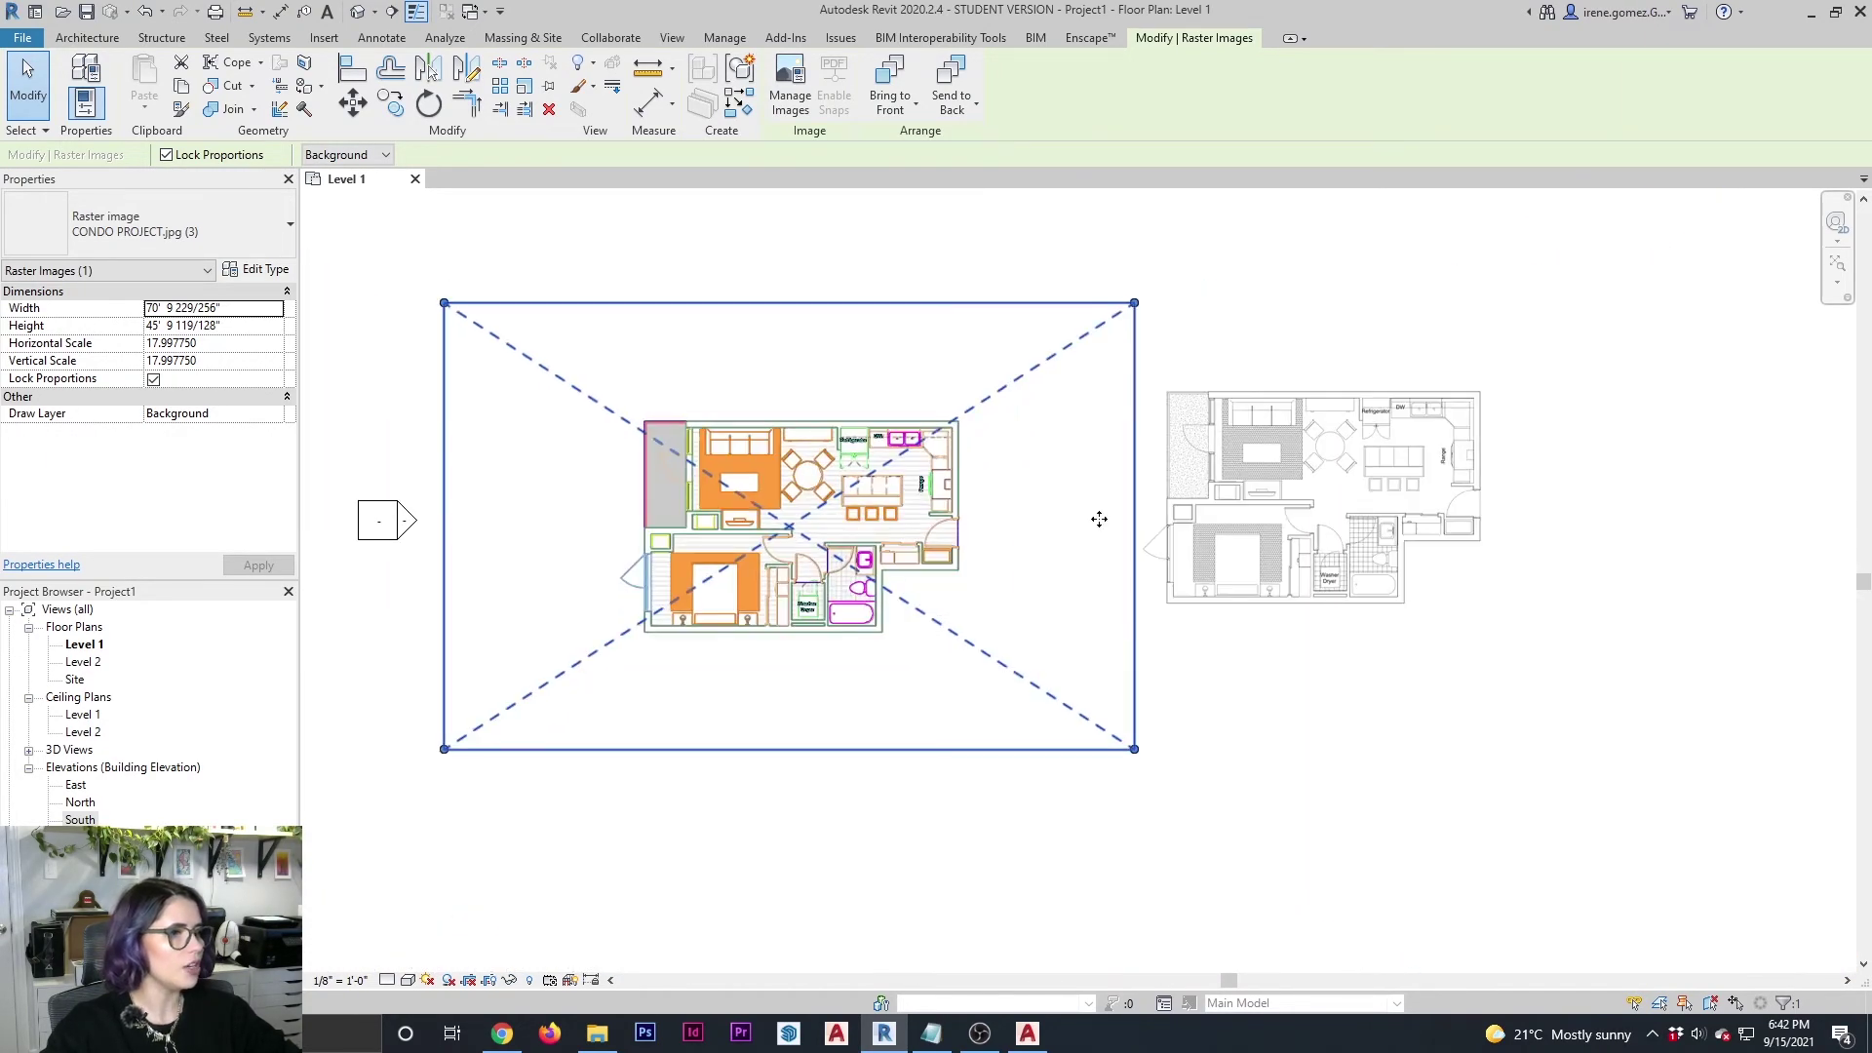
Drag the grey CONDO.pdf image further right, clear of the colour CAD plan, then deselect it.
click(1433, 558)
click(891, 573)
drag(891, 573, 862, 603)
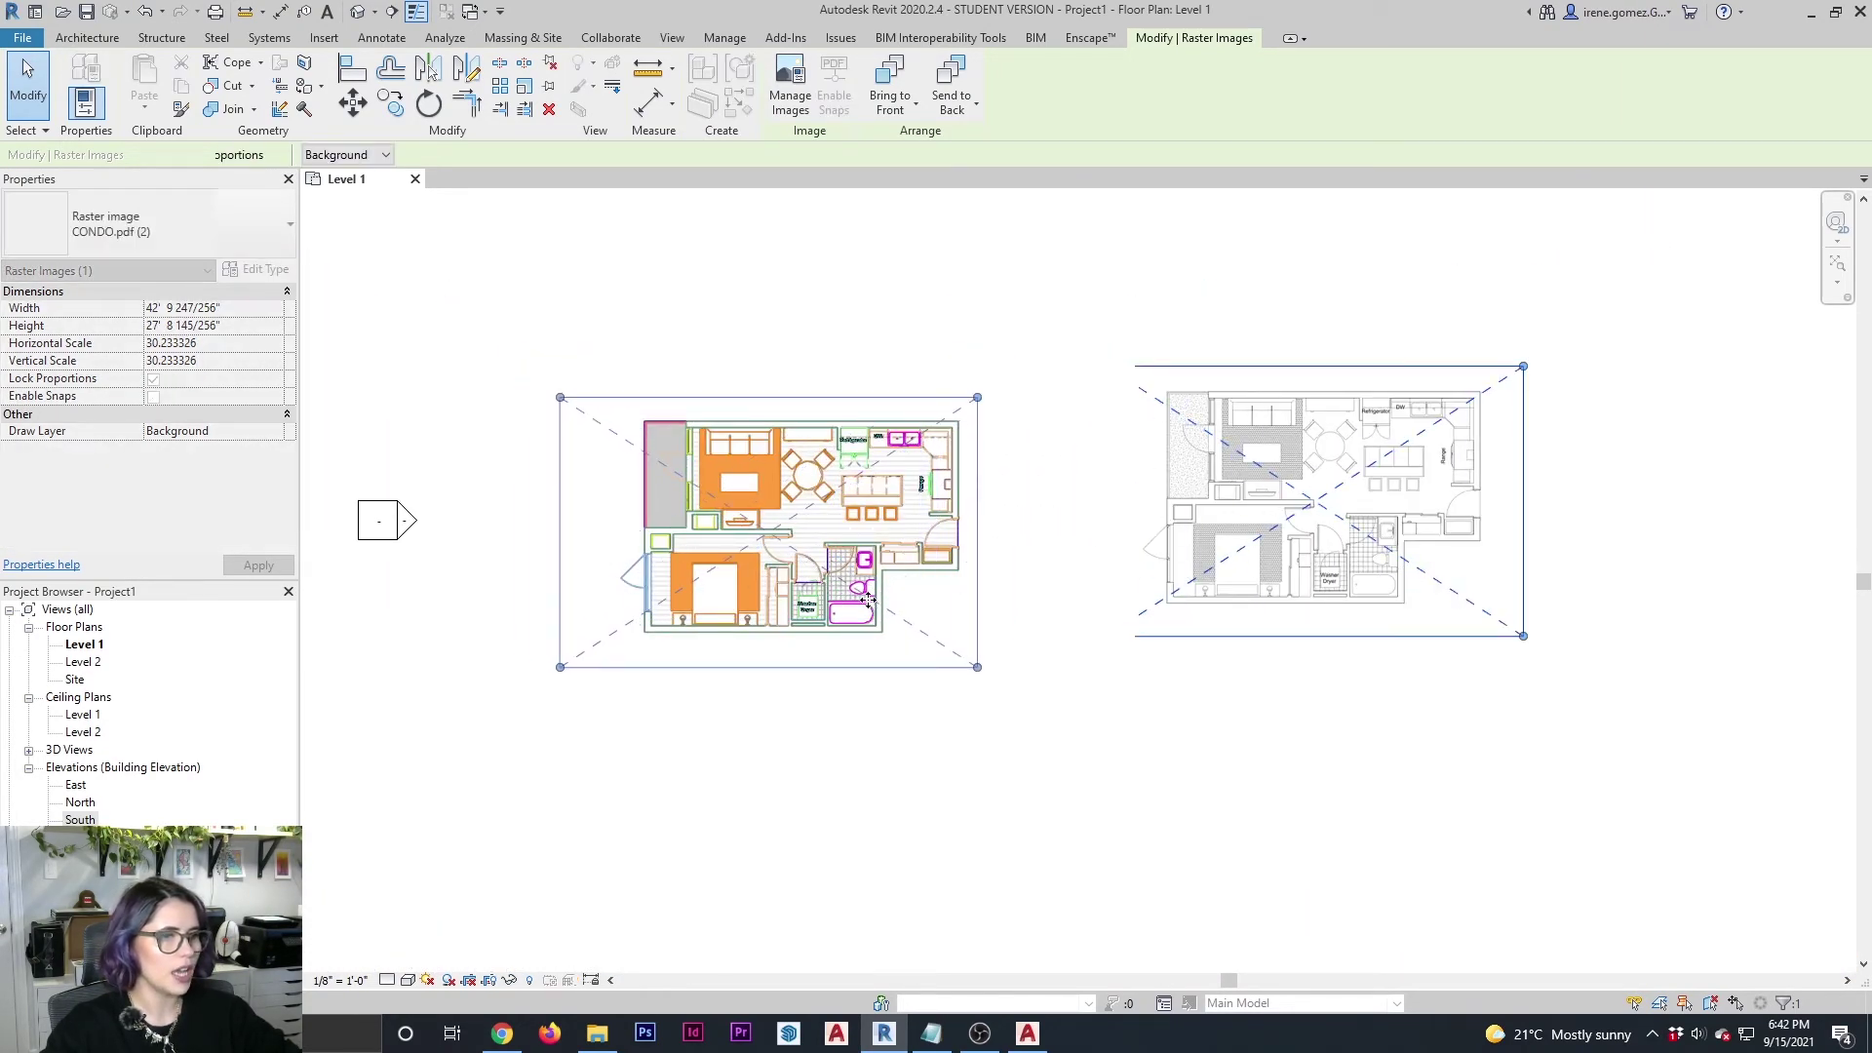
scroll(862, 603, up, 4)
scroll(862, 602, up, 2)
scroll(982, 677, down, 7)
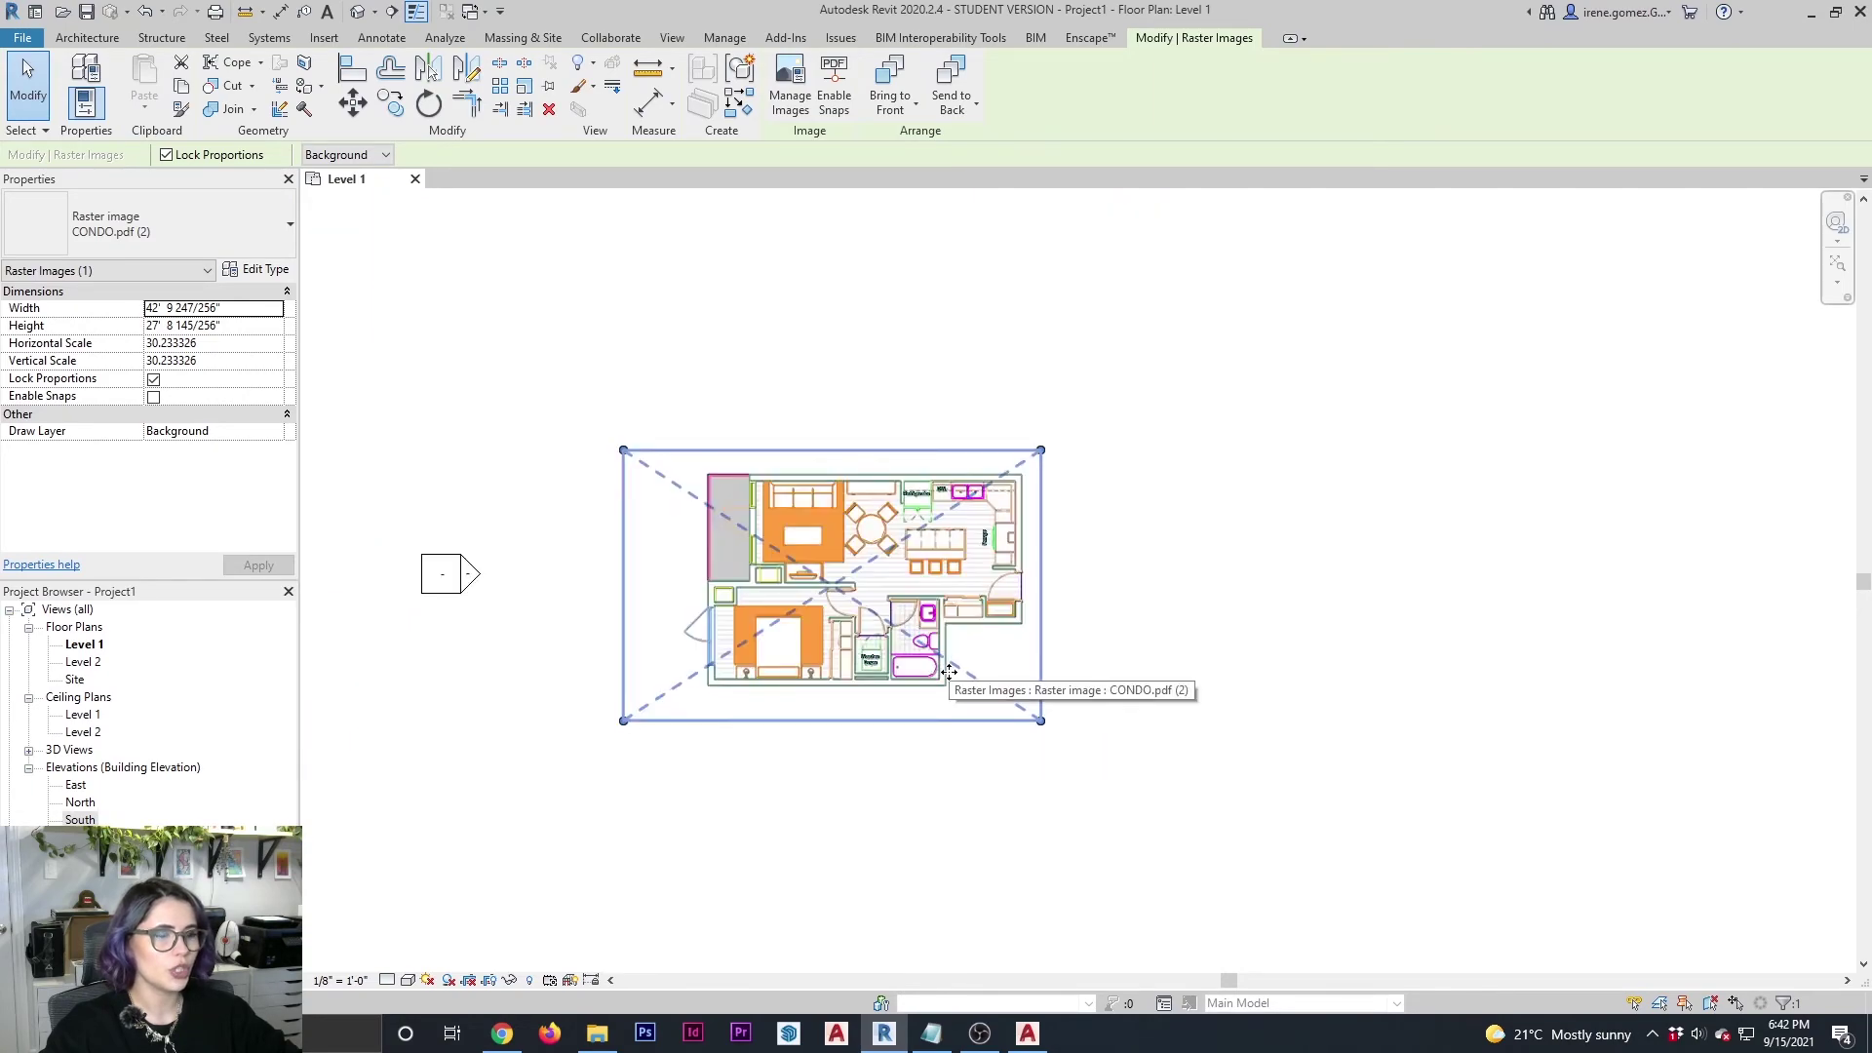
drag(982, 677, 1433, 668)
click(1282, 794)
click(1304, 672)
click(1395, 785)
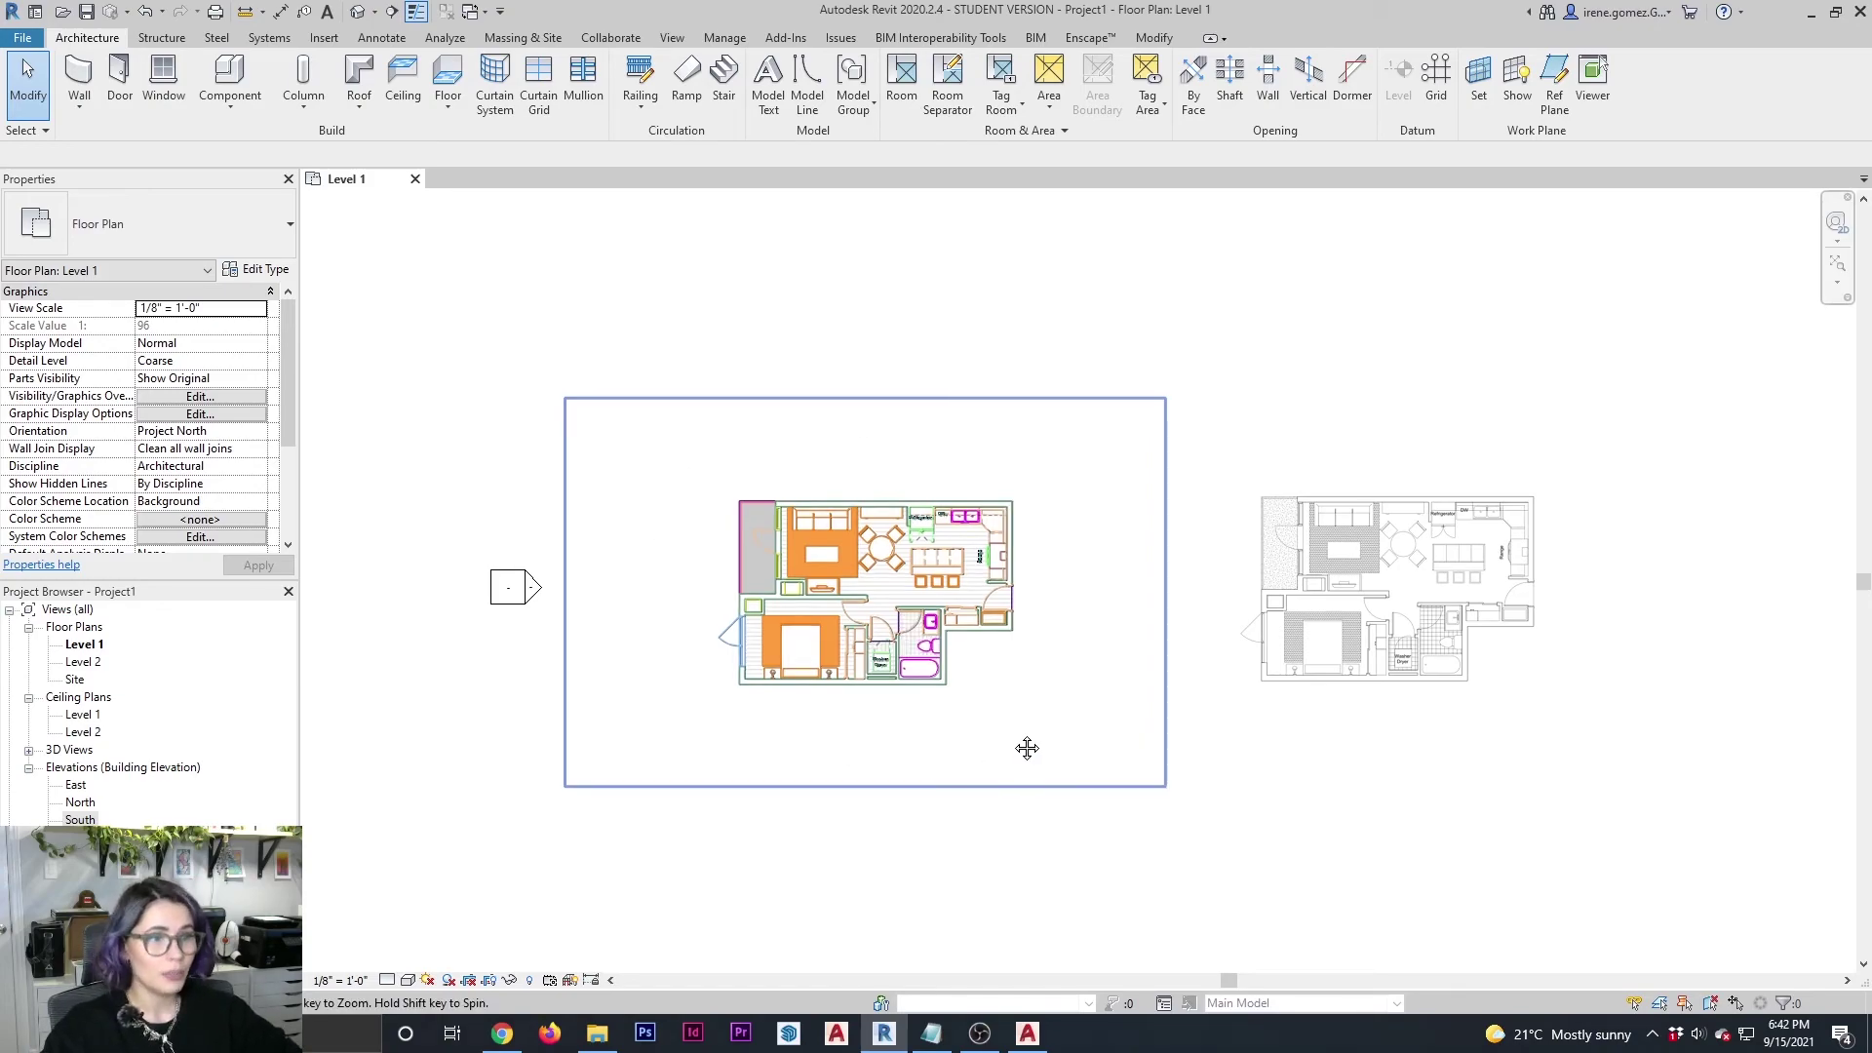
Zoom in and out to inspect how the JPG overlay lines up in the kitchen.
scroll(1024, 744, down, 3)
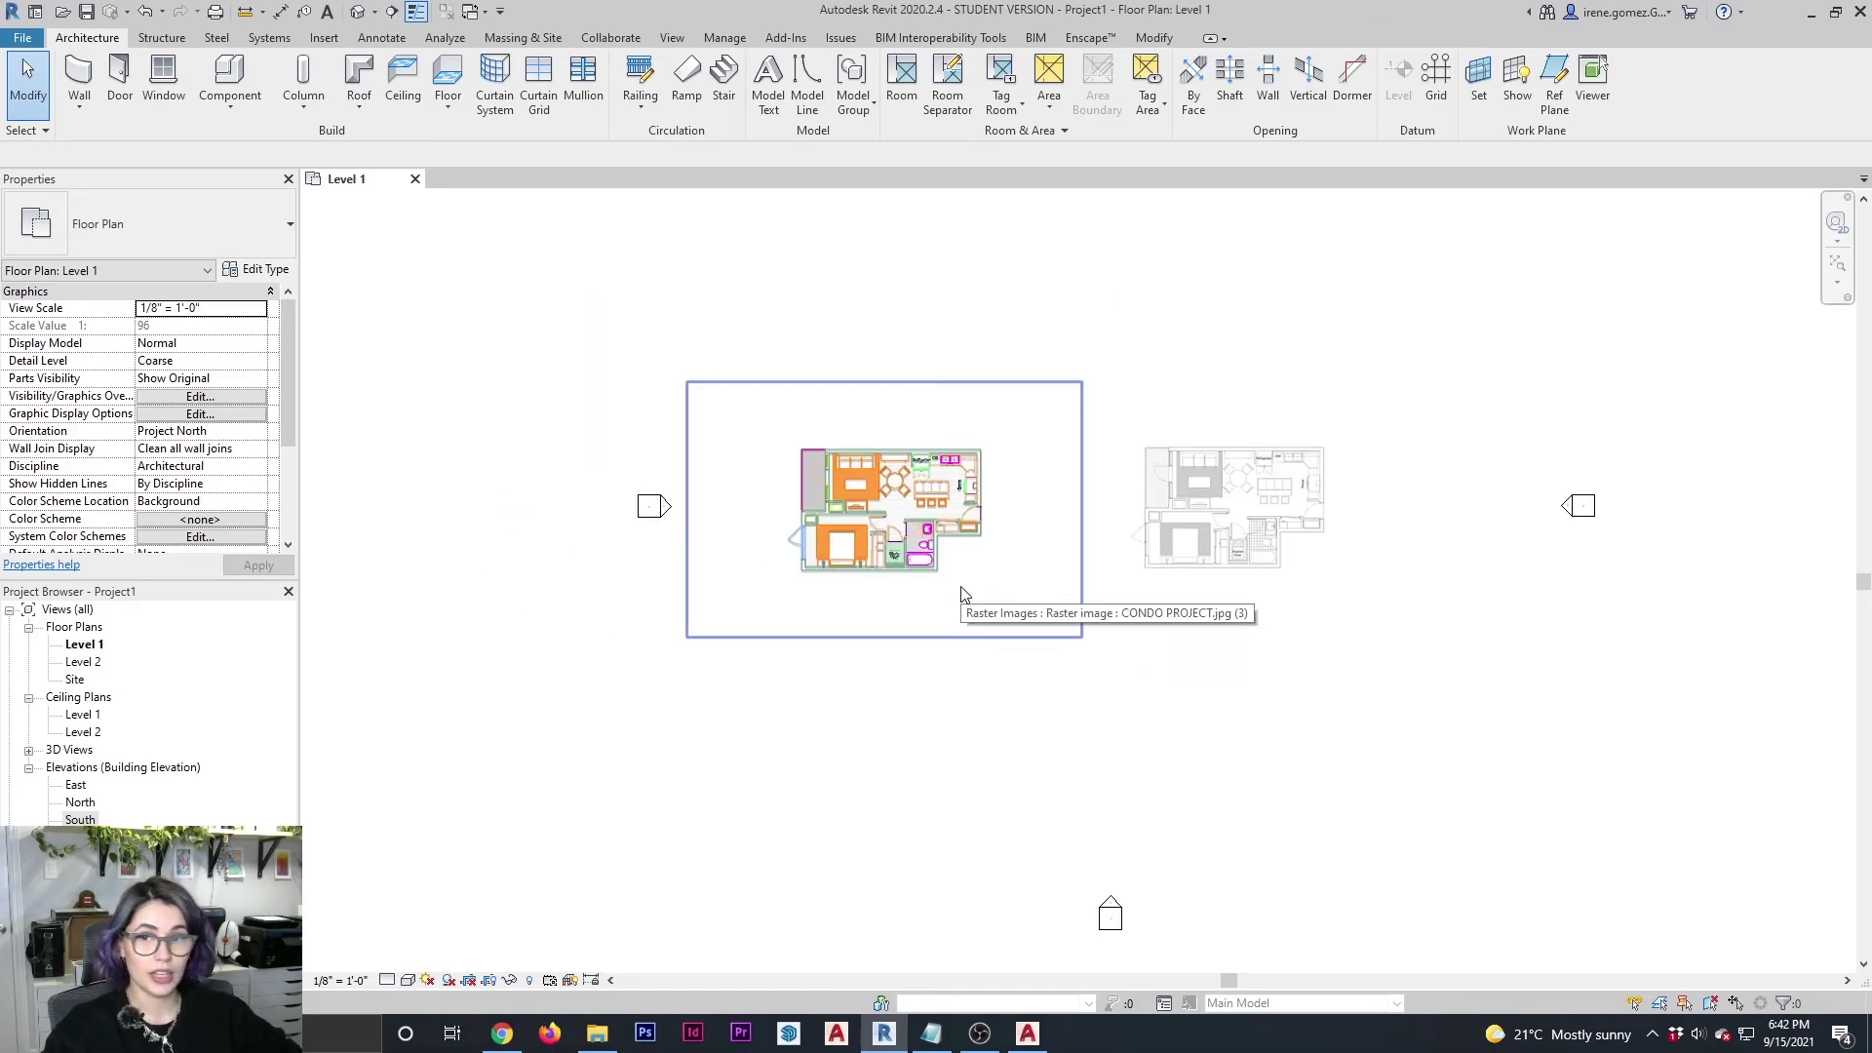
scroll(960, 593, up, 3)
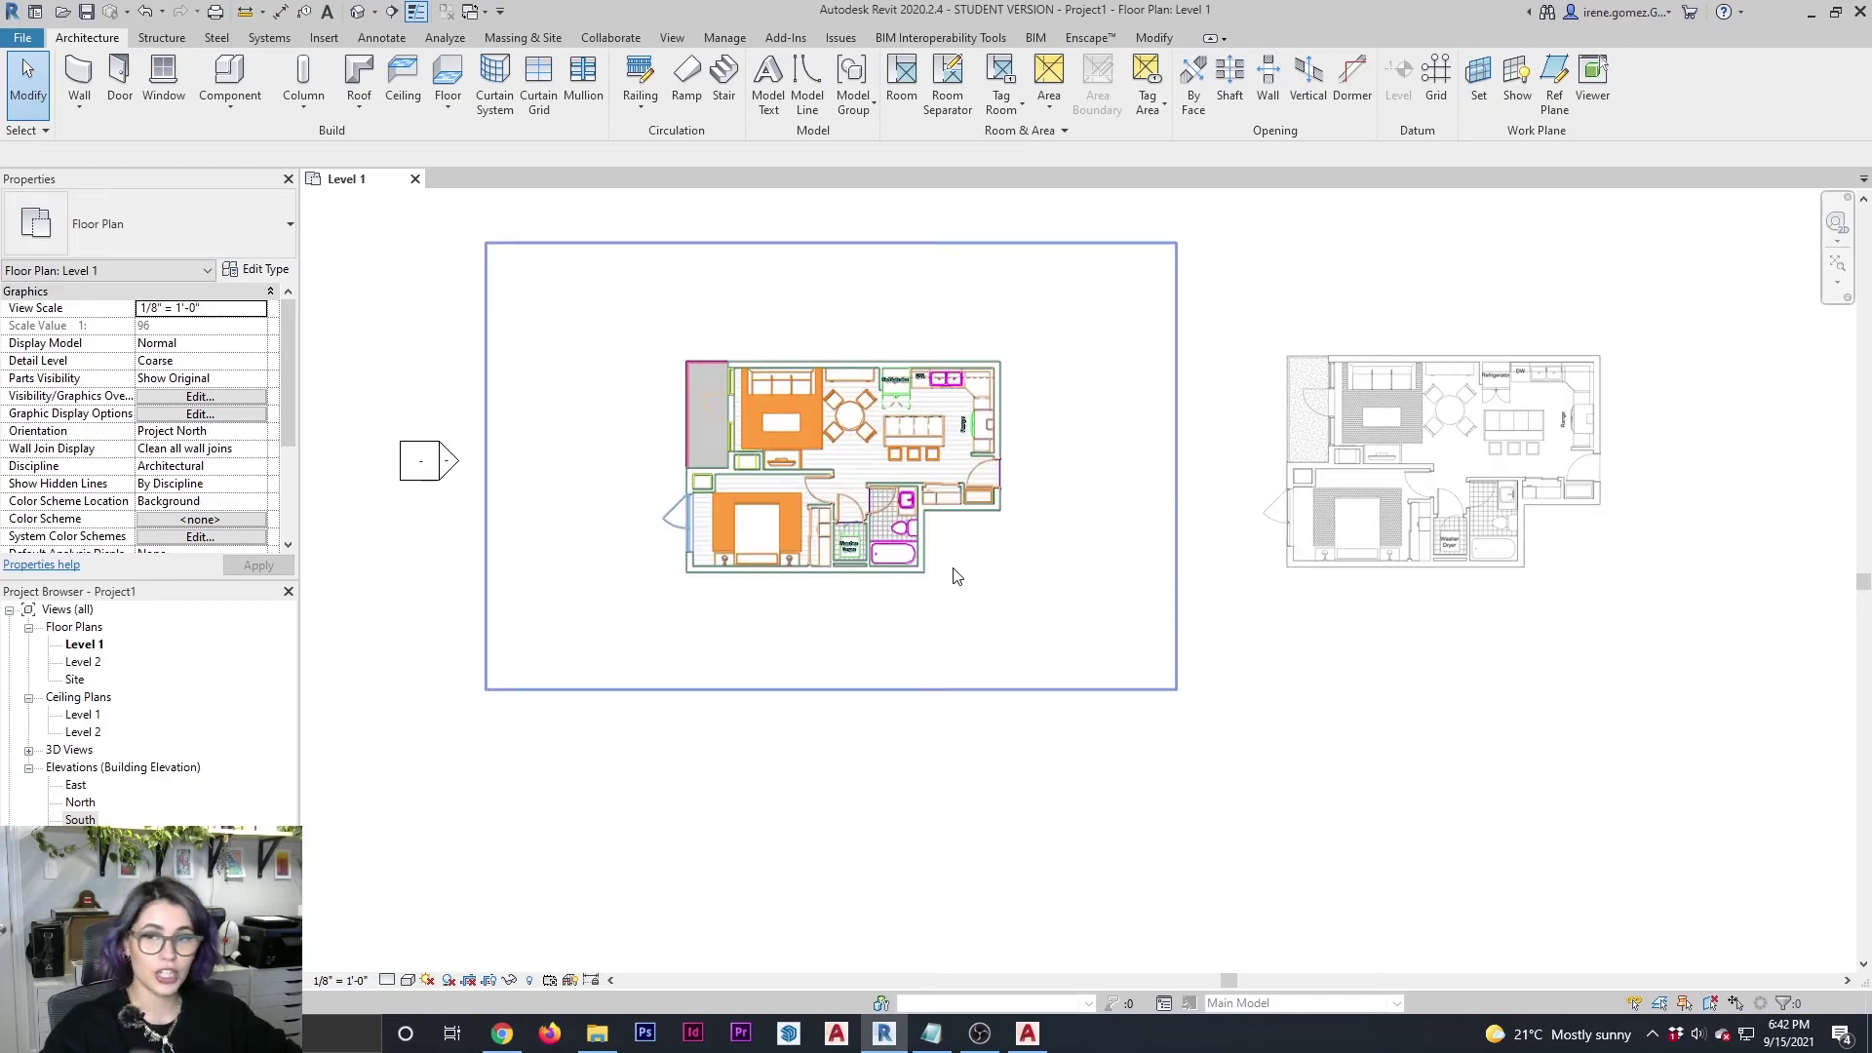
scroll(954, 592, up, 6)
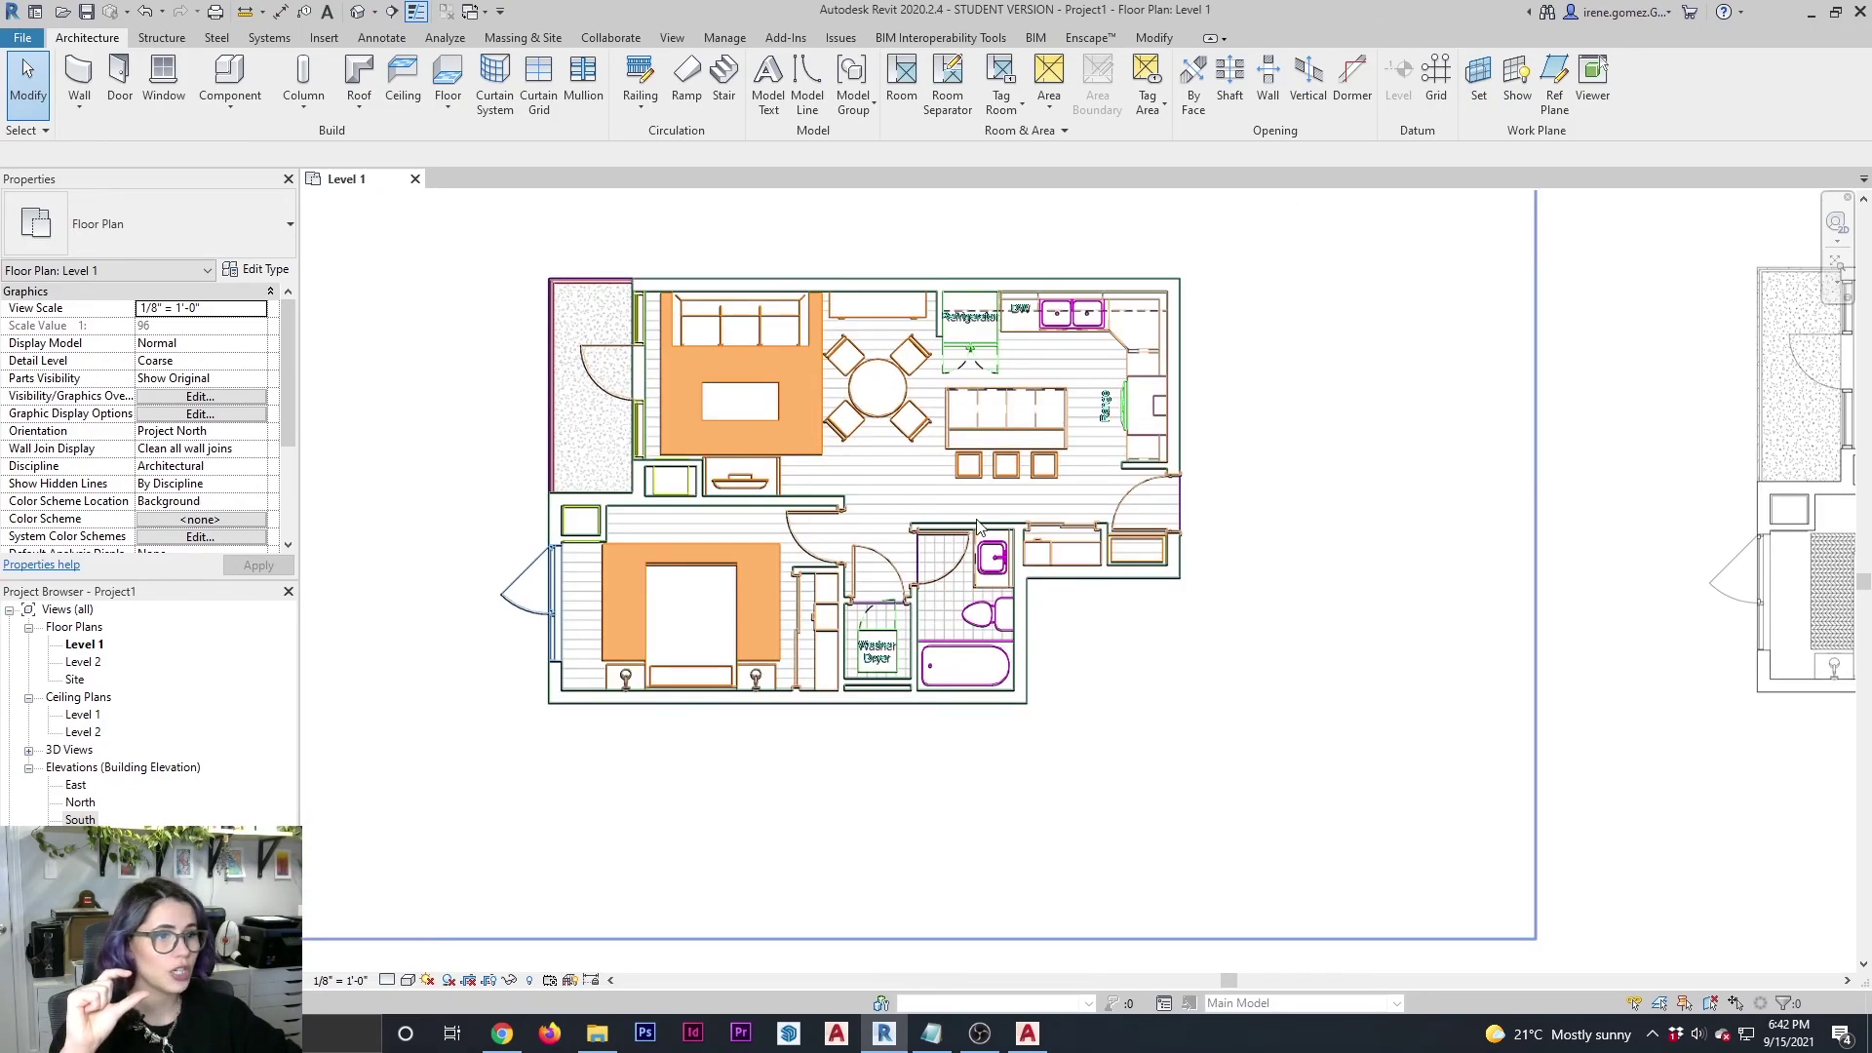
scroll(1081, 598, up, 5)
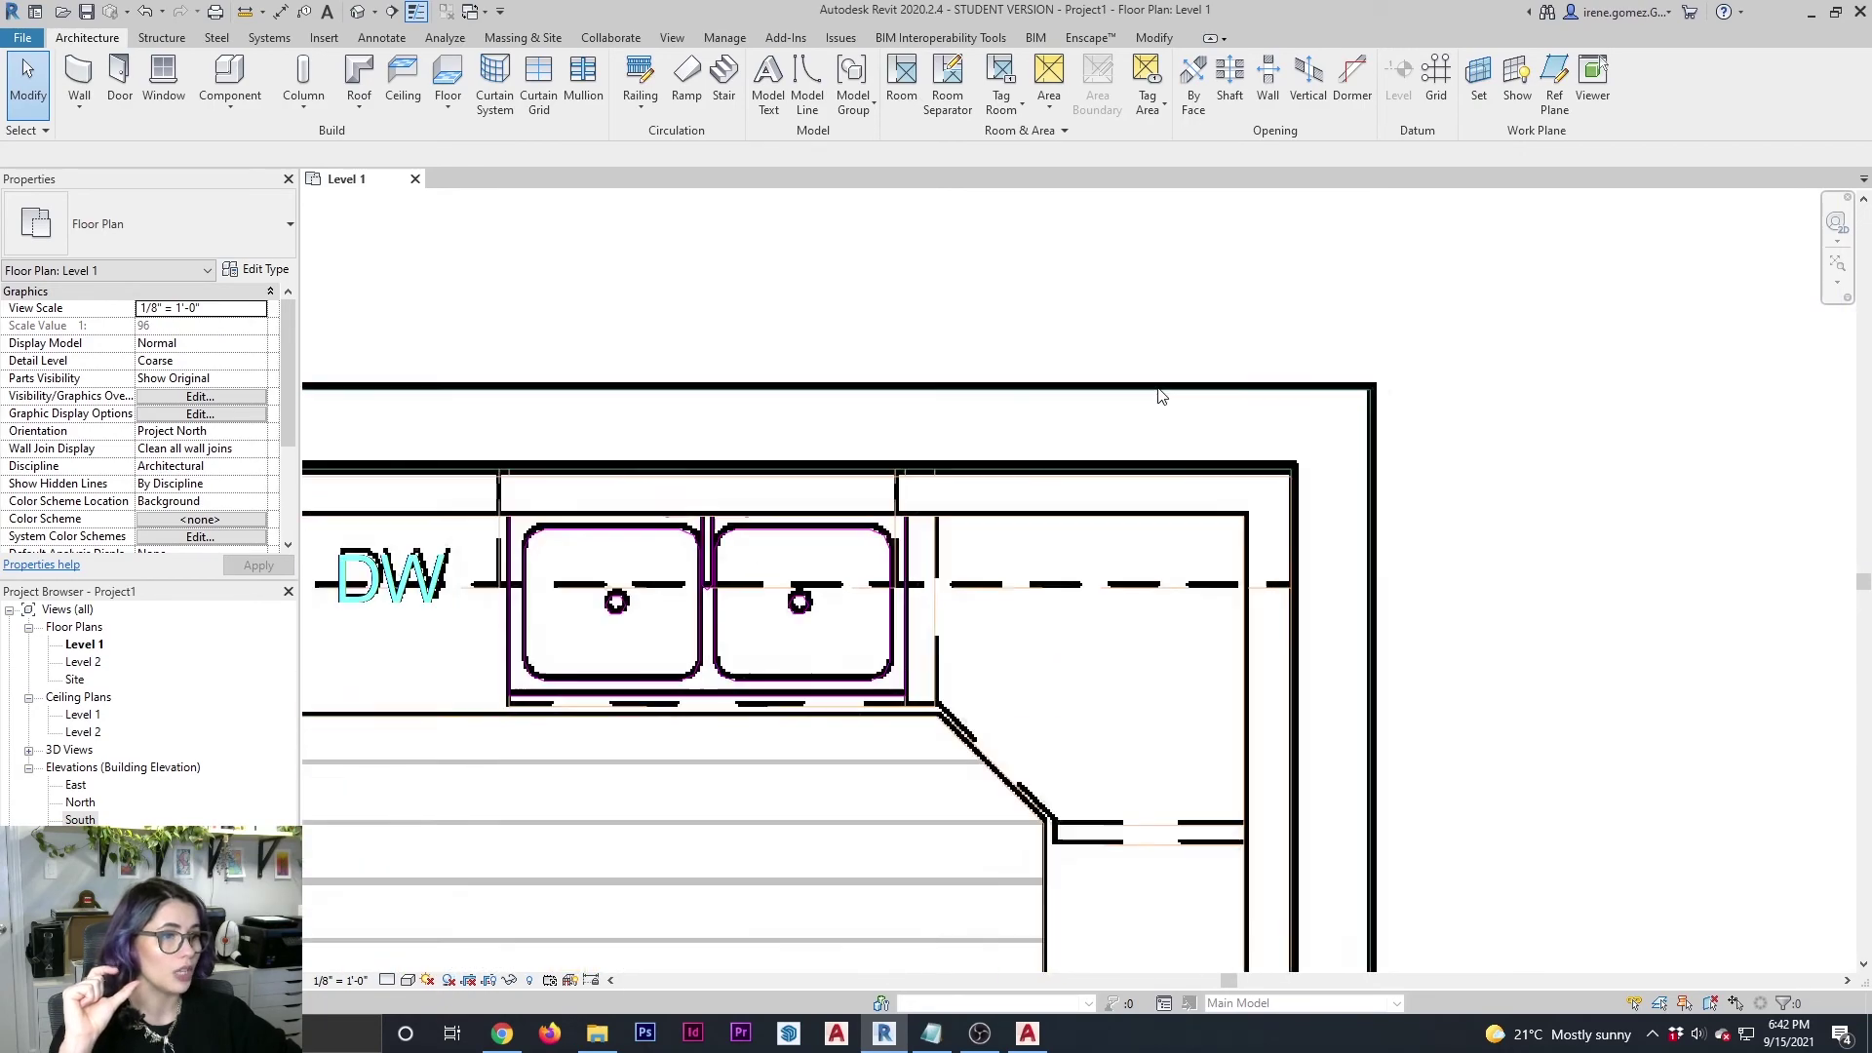
scroll(836, 580, up, 2)
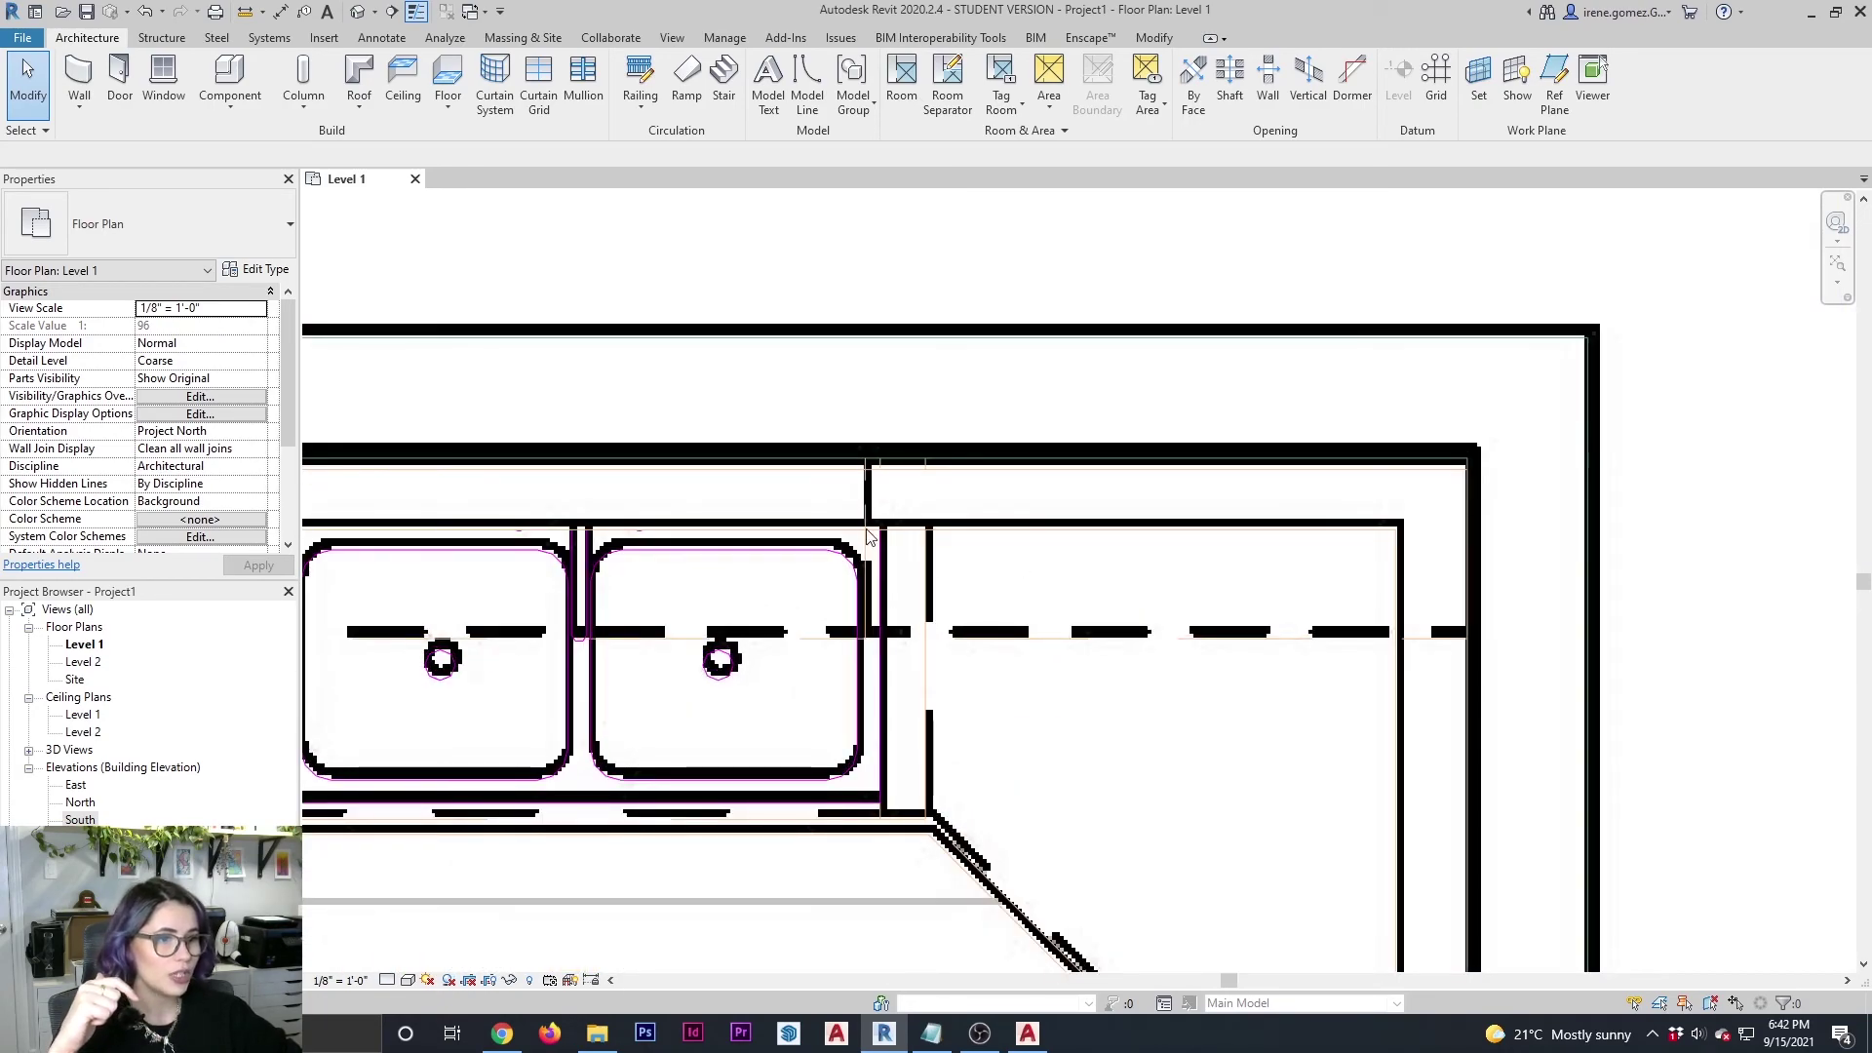
scroll(870, 537, up, 2)
scroll(953, 498, down, 5)
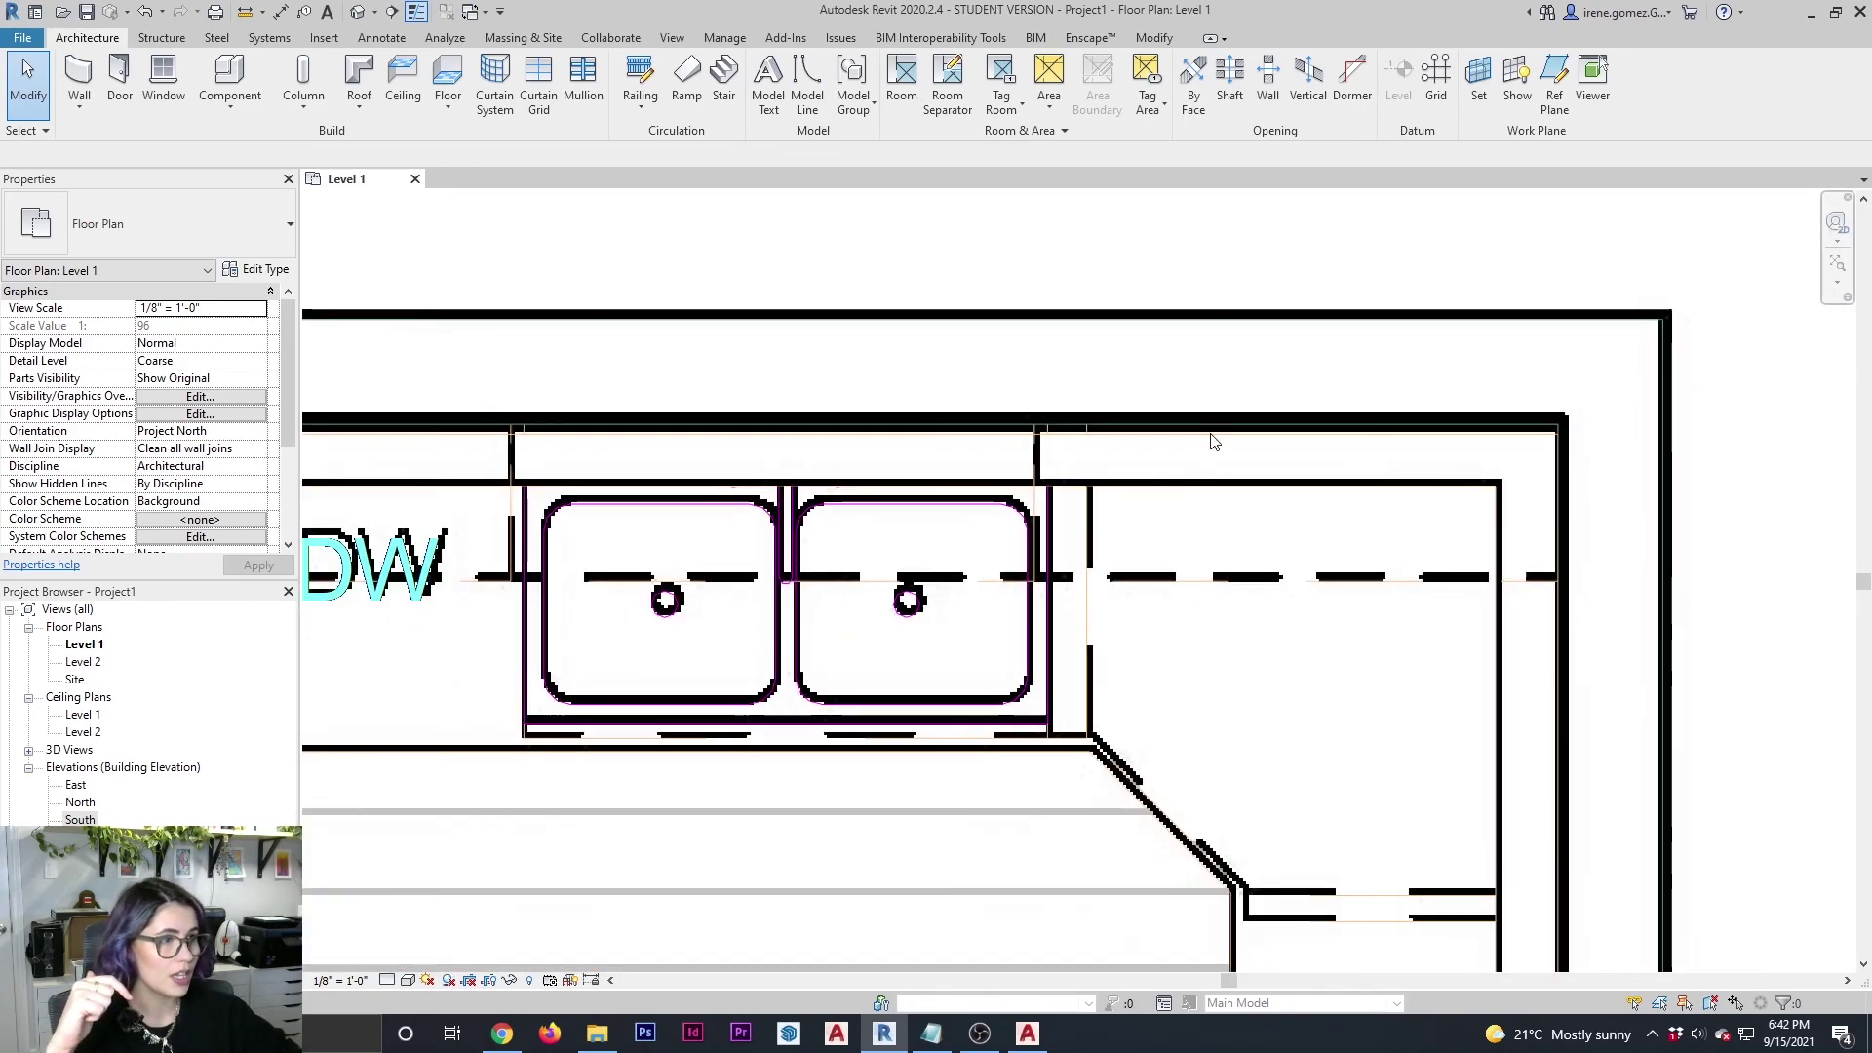
scroll(1162, 552, down, 3)
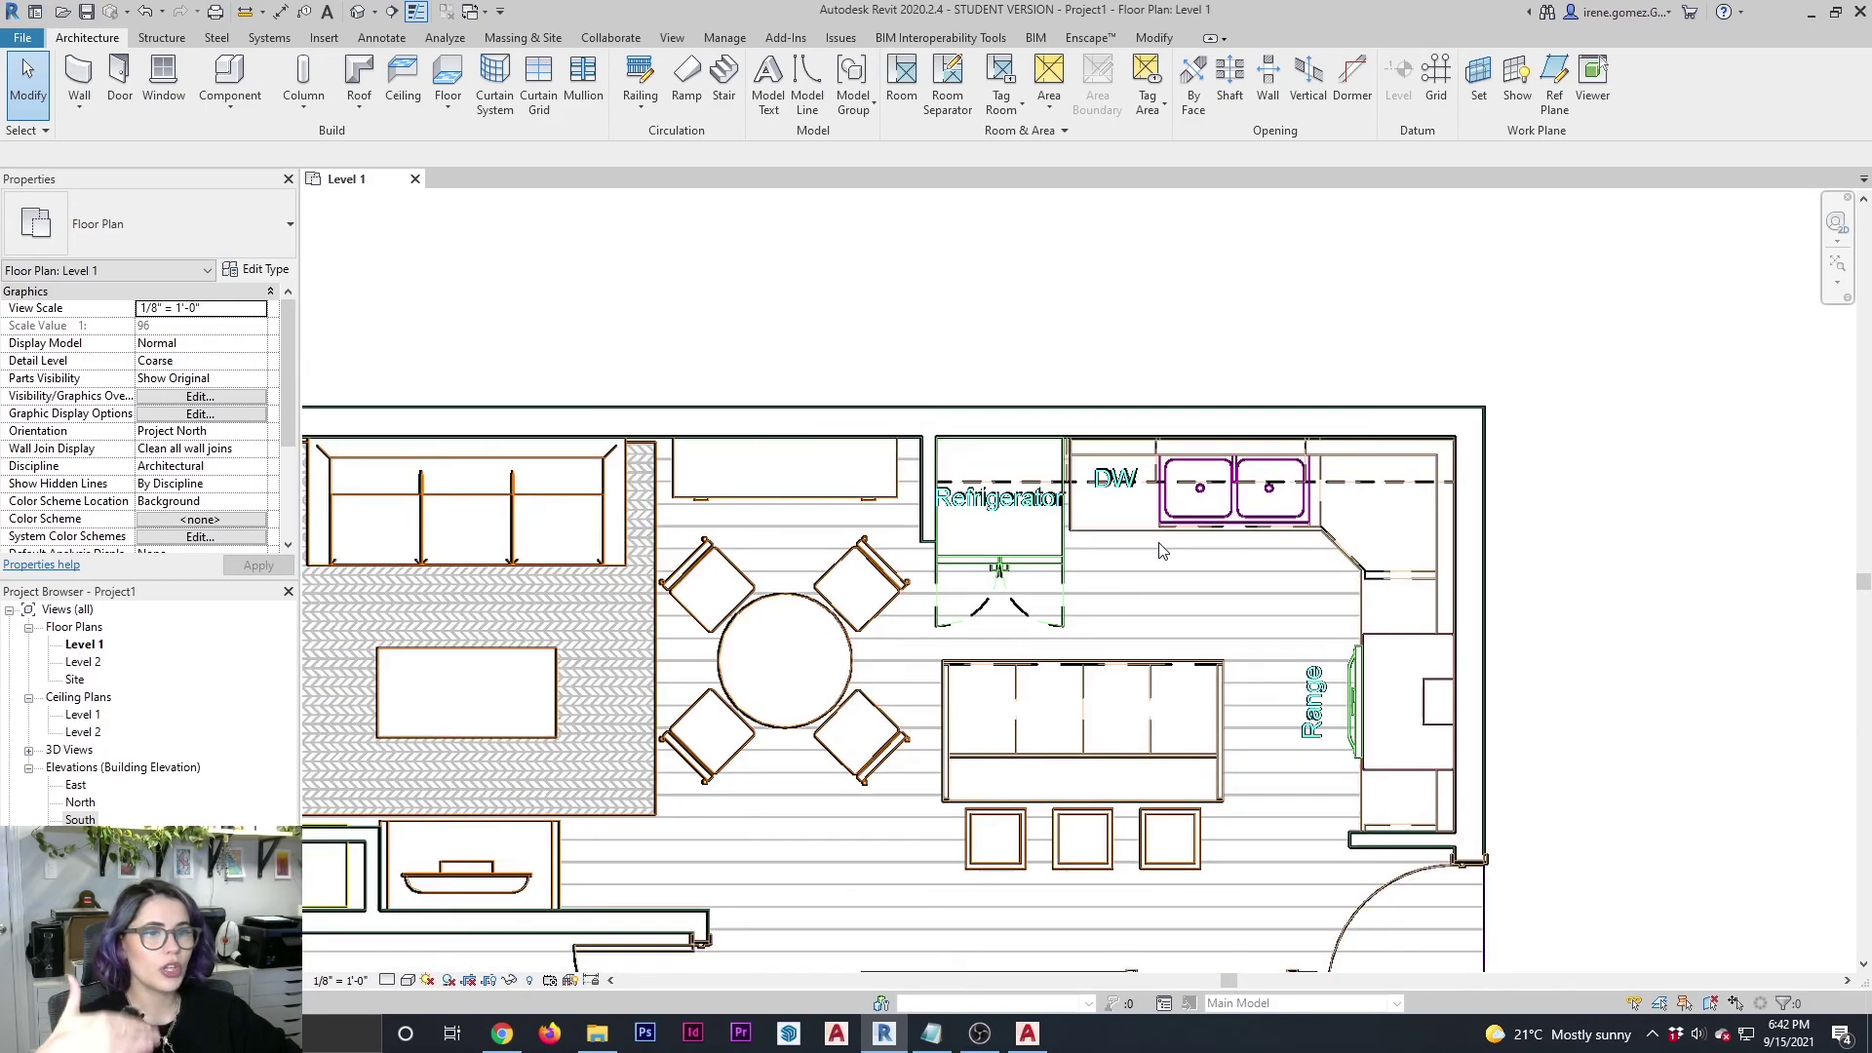
scroll(833, 622, up, 2)
scroll(833, 622, down, 5)
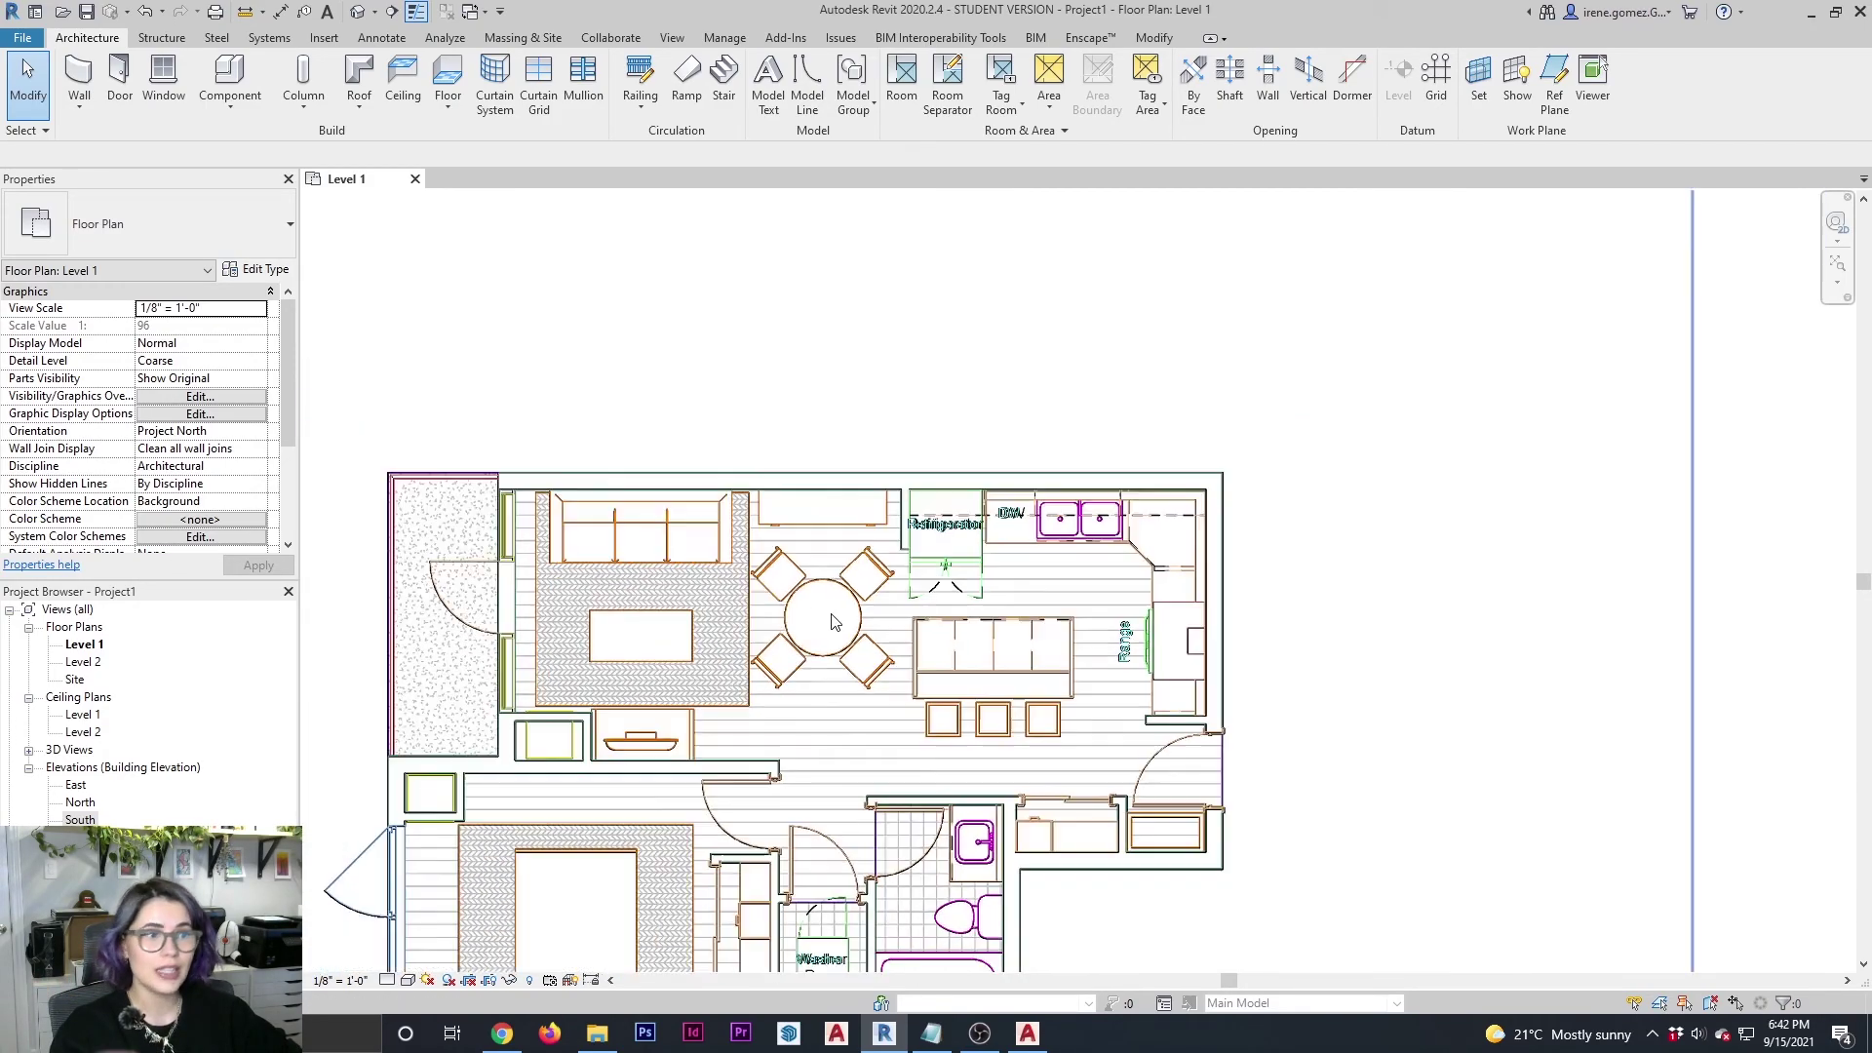
scroll(854, 703, down, 3)
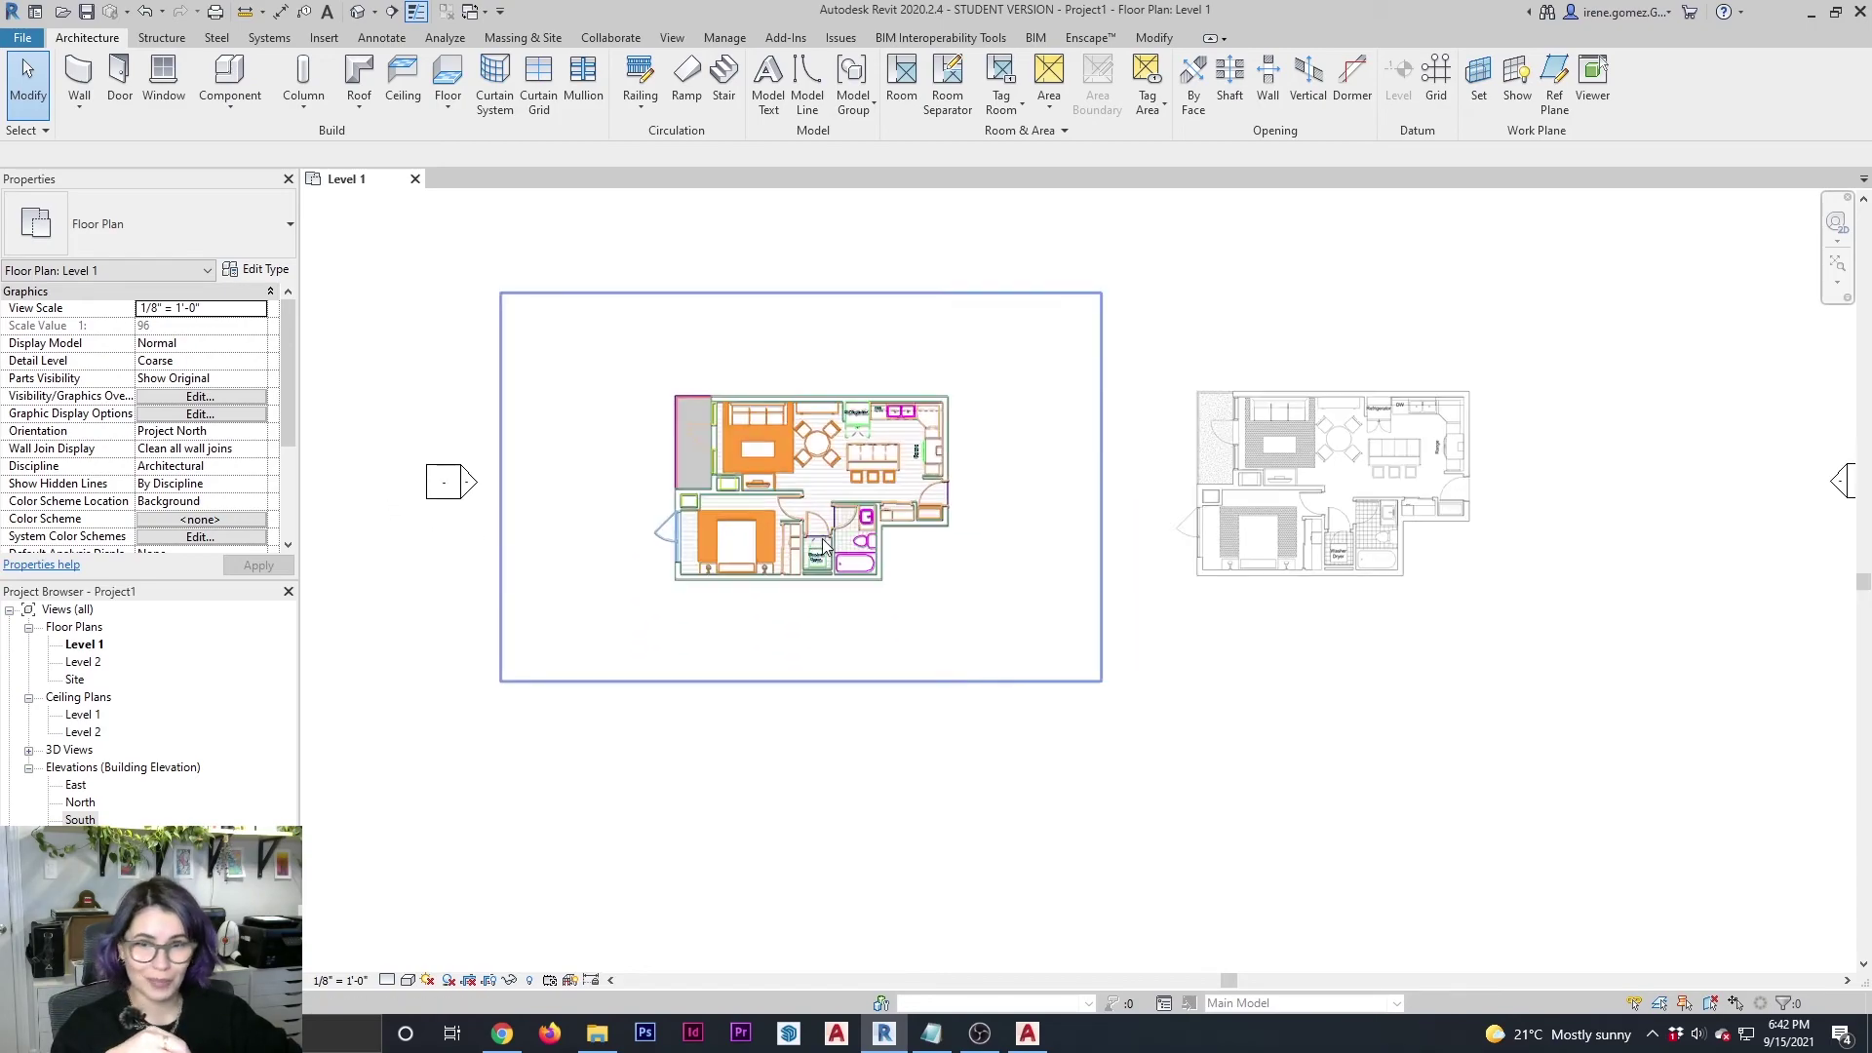
scroll(906, 656, up, 2)
Drag the CONDO PROJECT.jpg image down-right off the CAD plan, showing all three plans.
click(883, 565)
drag(884, 566, 1311, 802)
click(1624, 792)
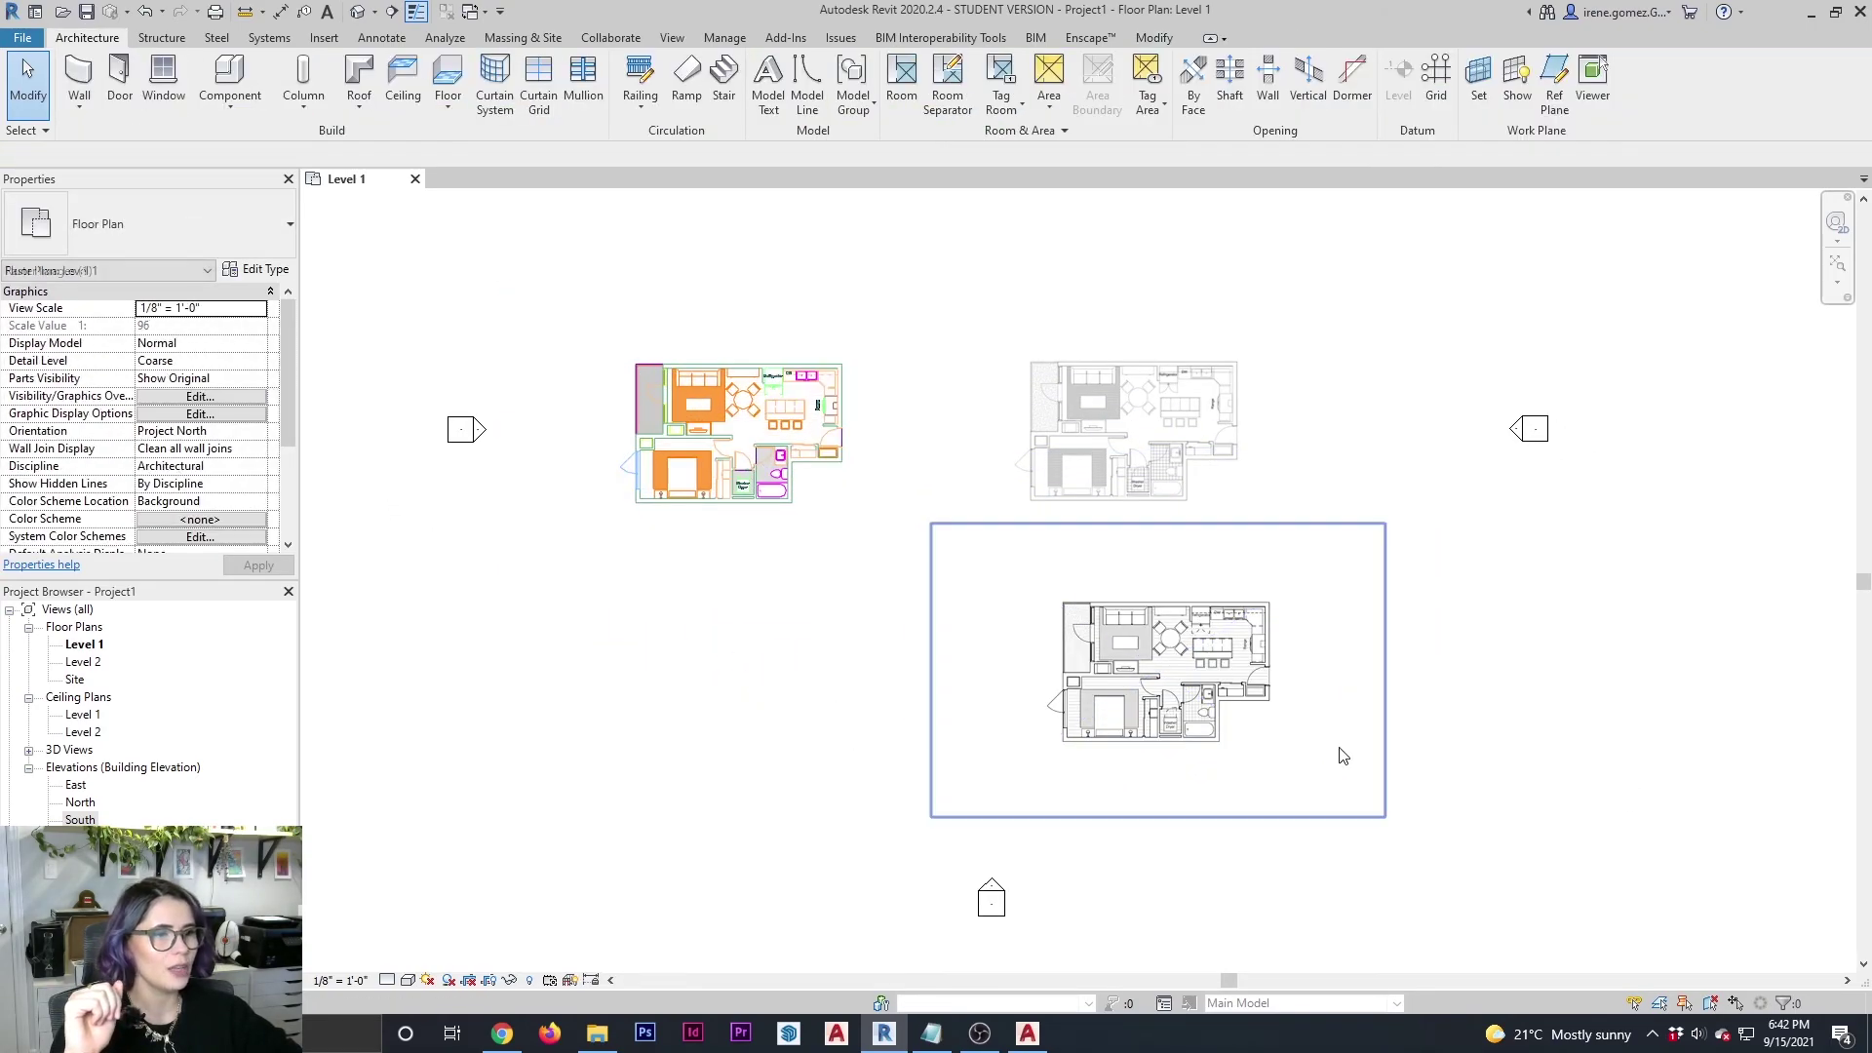
middle_drag(1337, 757, 1219, 669)
scroll(961, 477, up, 2)
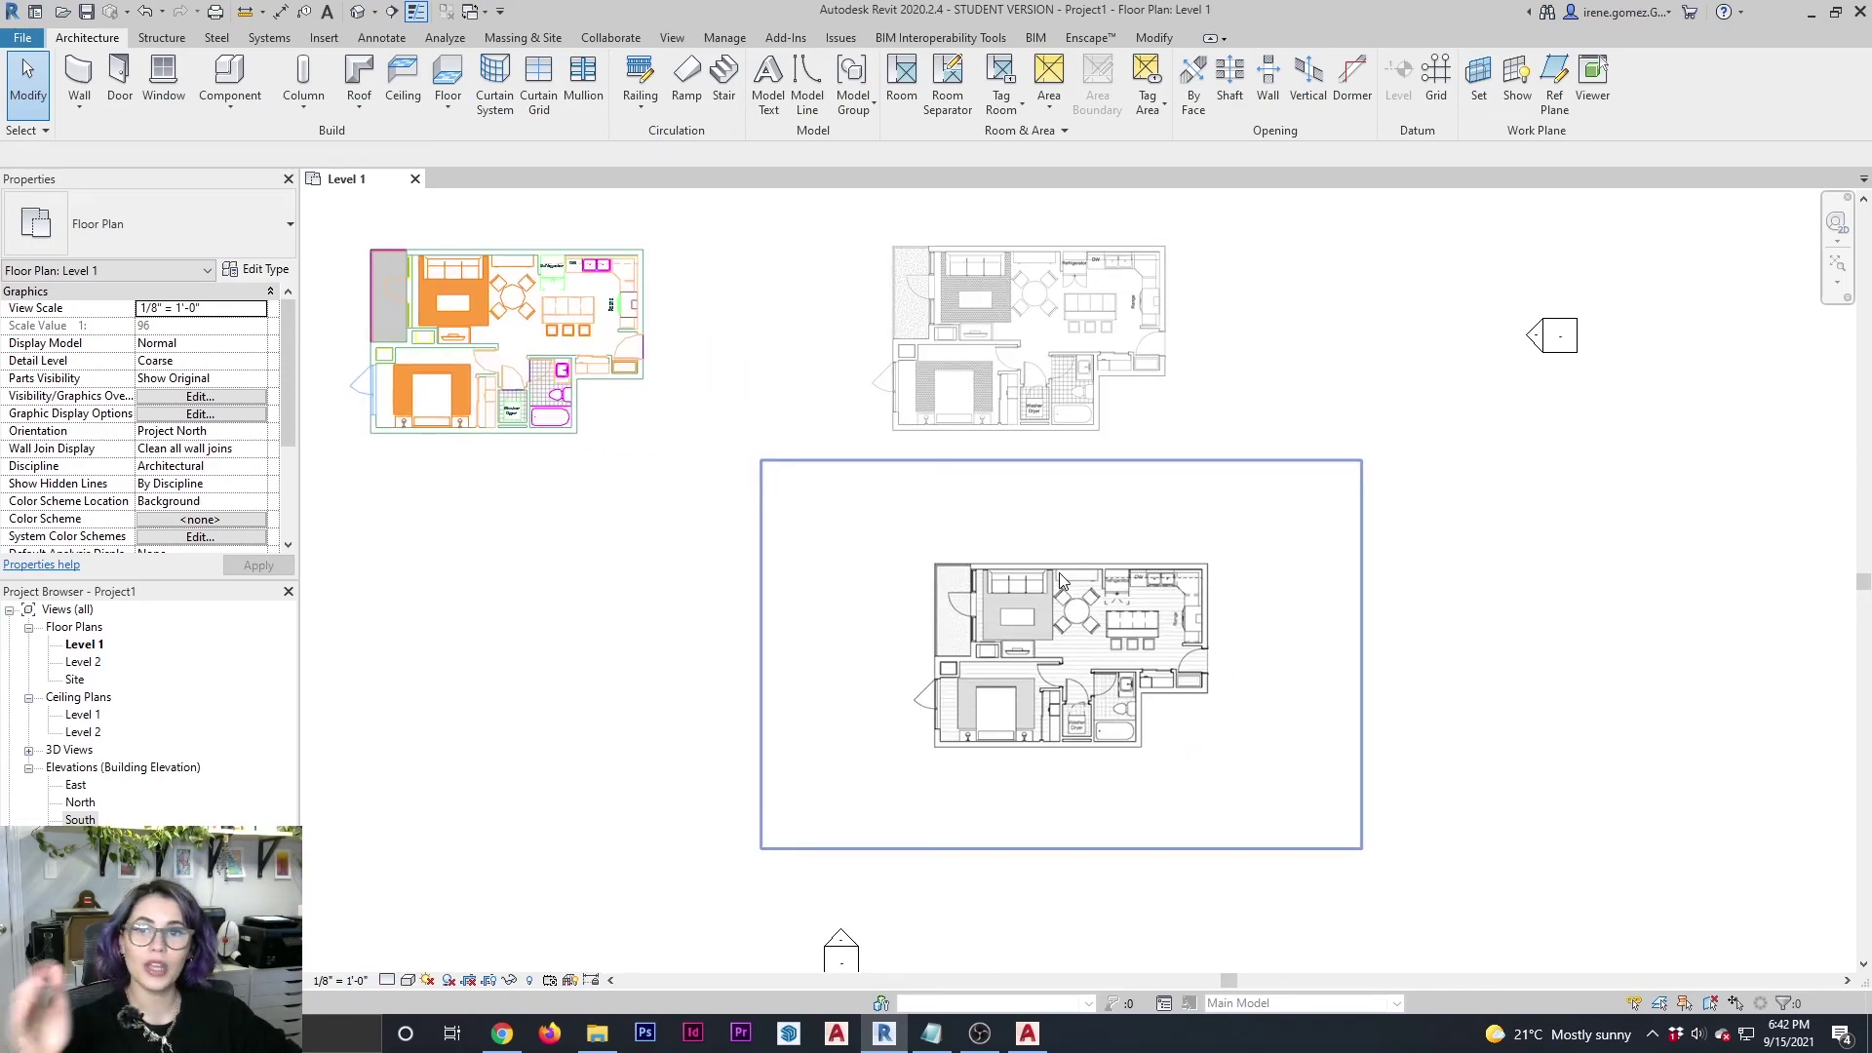